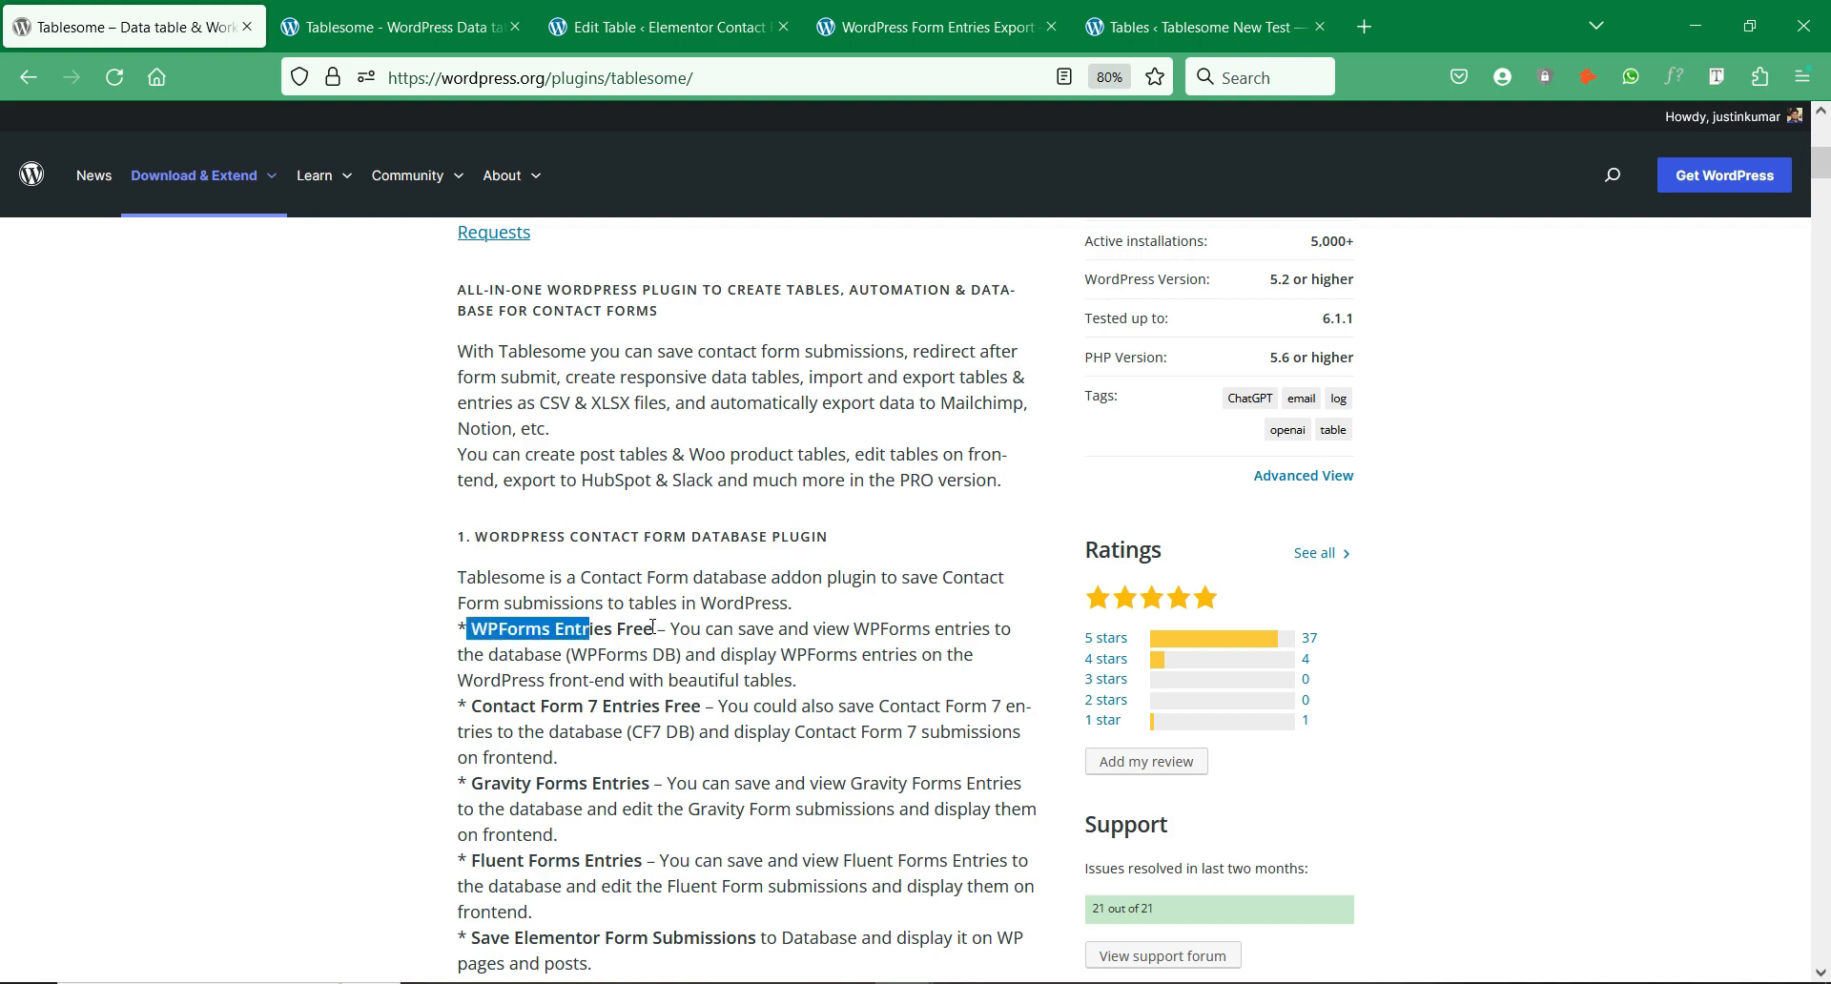
Step: Highlight the WPForms Entries Free feature line in the Tablesome plugin listing
{"action": "left_click_drag", "start_coordinate": [701, 706], "coordinate": [483, 706]}
{"action": "left_click", "coordinate": [529, 779]}
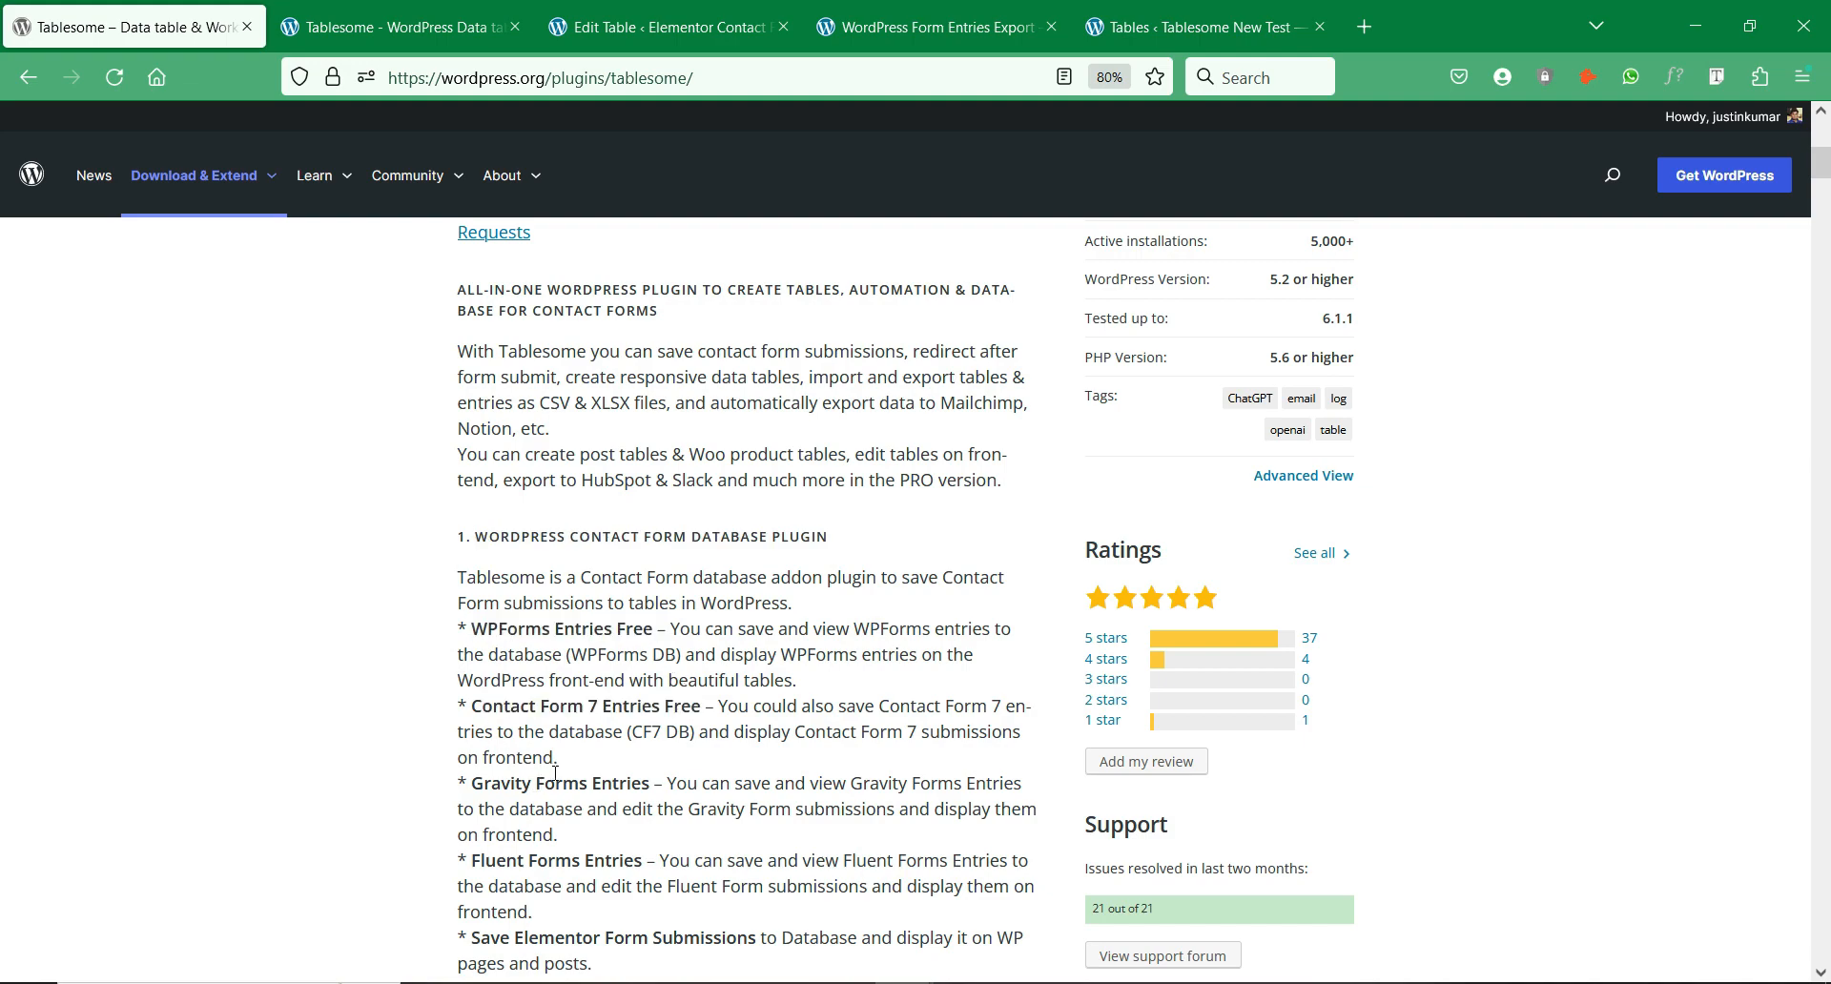
{"action": "scroll", "coordinate": [529, 779], "scroll_direction": "down", "scroll_amount": 3}
{"action": "scroll", "coordinate": [563, 776], "scroll_direction": "up", "scroll_amount": 8}
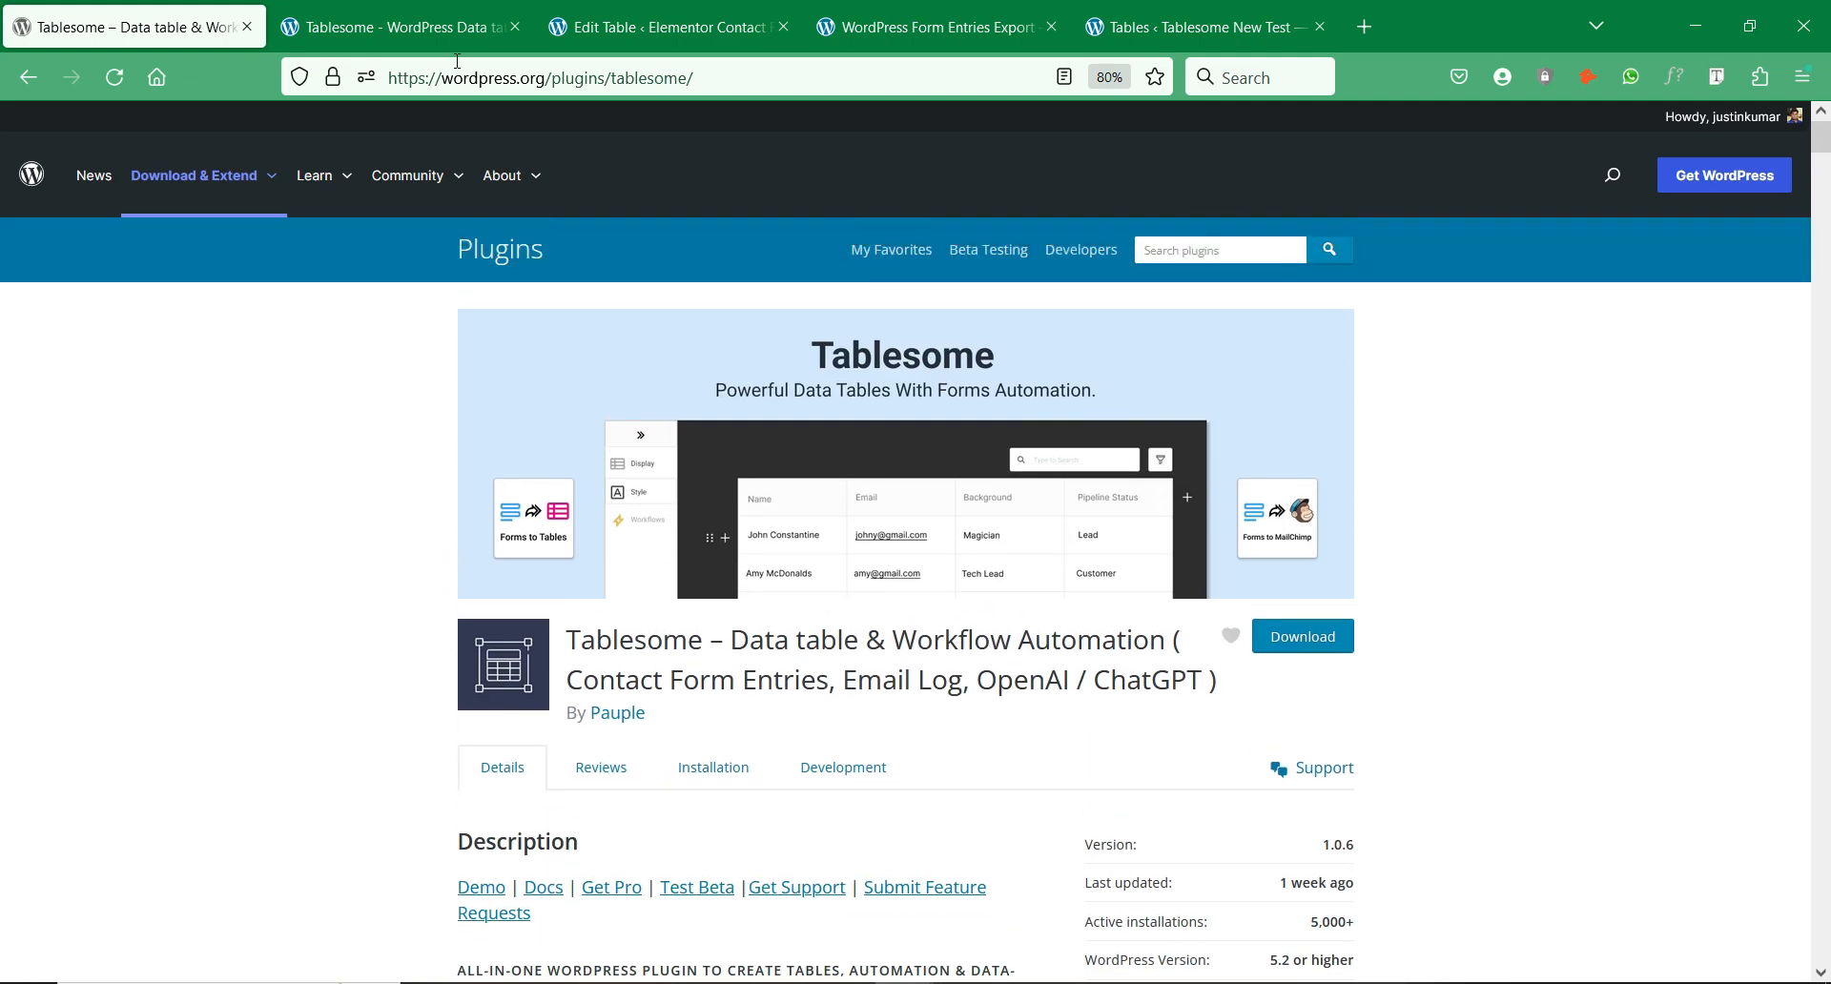
Step: Switch to the Tablesome website and scroll to its Available Integrations section
{"action": "key", "text": "ctrl+Tab"}
{"action": "scroll", "coordinate": [551, 523], "scroll_direction": "down", "scroll_amount": 10}
{"action": "scroll", "coordinate": [564, 527], "scroll_direction": "down", "scroll_amount": 15}
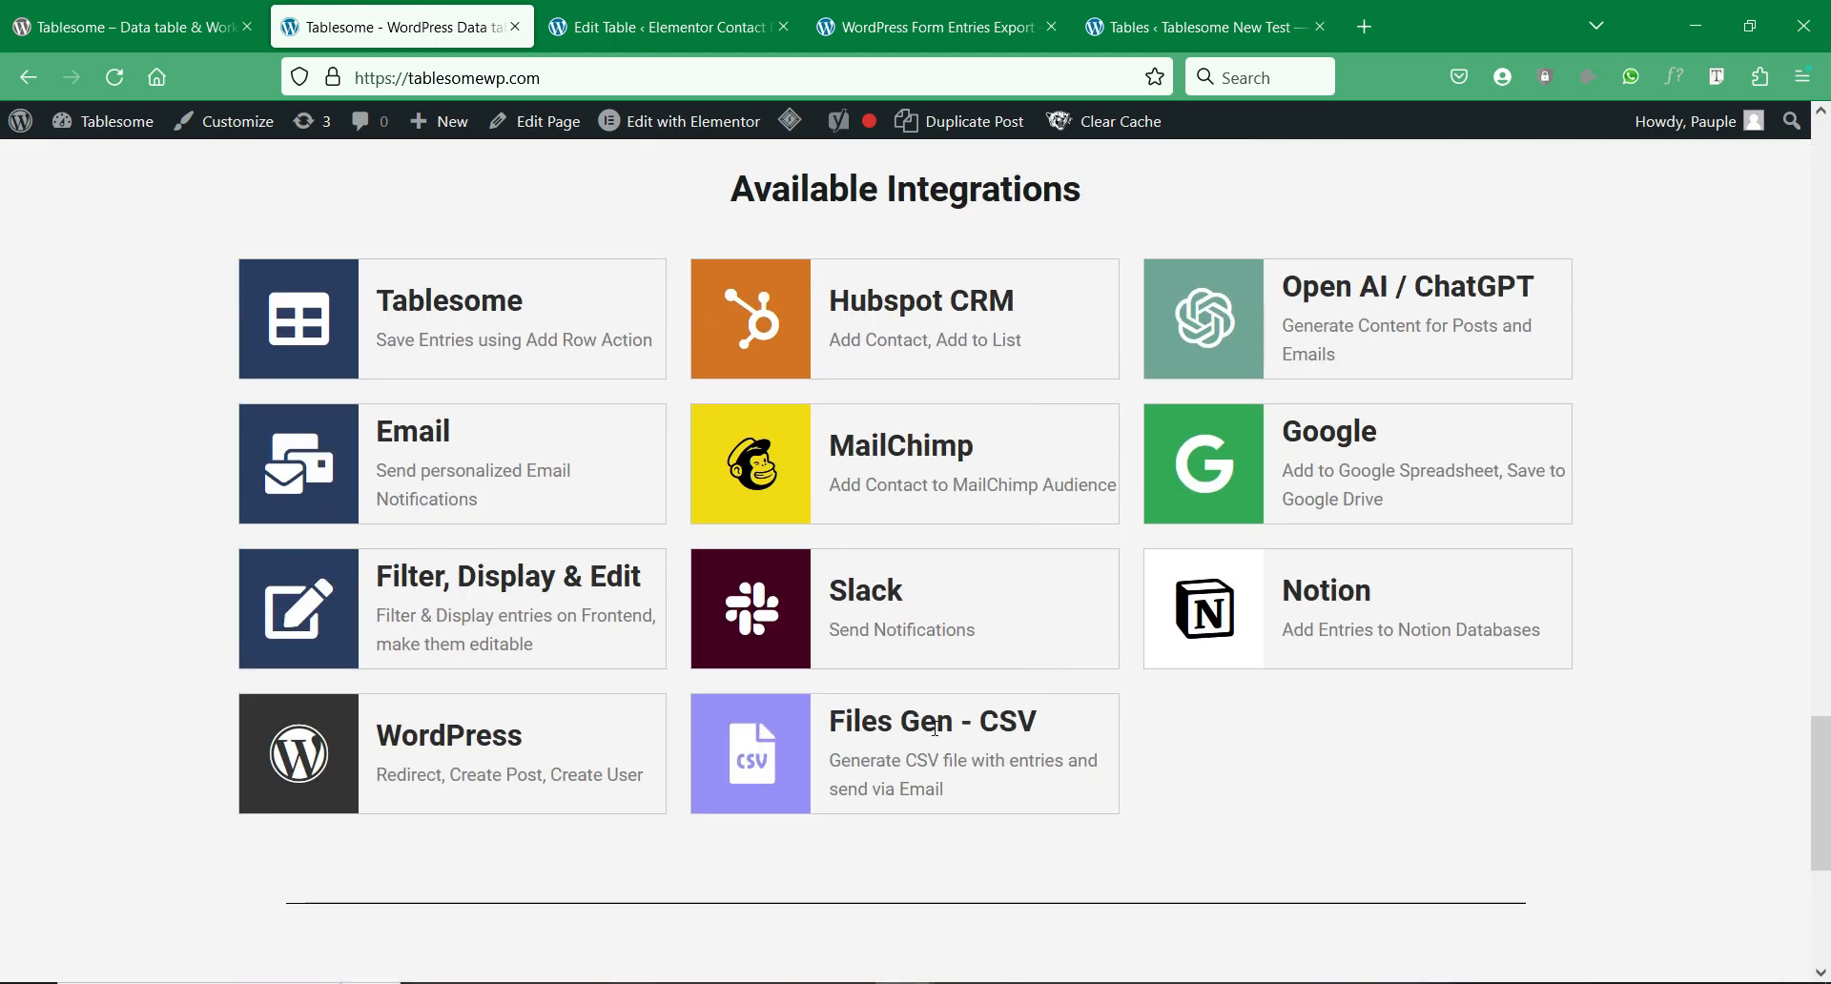
Step: Highlight the Files Gen - CSV and Email integration descriptions
{"action": "left_click_drag", "start_coordinate": [831, 724], "coordinate": [1006, 799]}
{"action": "left_click", "coordinate": [1283, 782]}
{"action": "left_click_drag", "start_coordinate": [384, 431], "coordinate": [565, 529]}
{"action": "left_click", "coordinate": [605, 516]}
Step: Highlight the Google integration description, then return to the Pre-Filter WPForms Test table editor
{"action": "left_click_drag", "start_coordinate": [1394, 505], "coordinate": [1286, 423]}
{"action": "left_click", "coordinate": [1627, 416]}
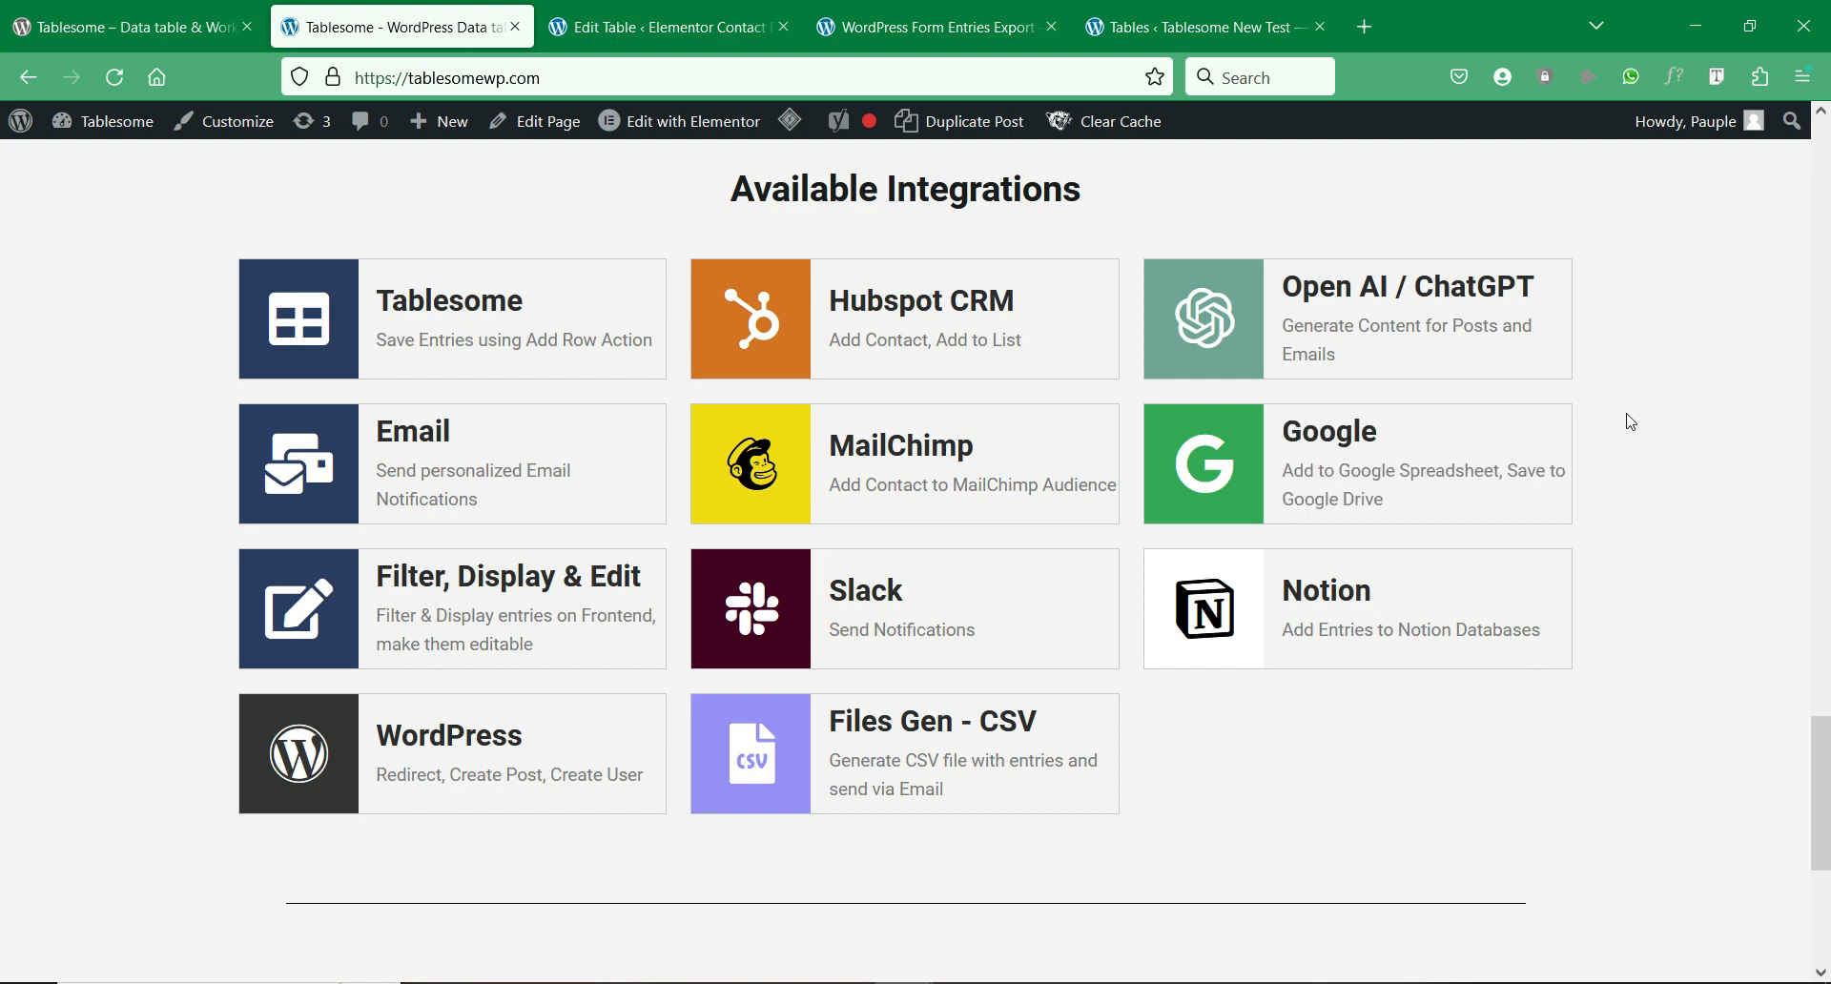
{"action": "scroll", "coordinate": [1629, 419], "scroll_direction": "up", "scroll_amount": 15}
{"action": "scroll", "coordinate": [1632, 420], "scroll_direction": "up", "scroll_amount": 10}
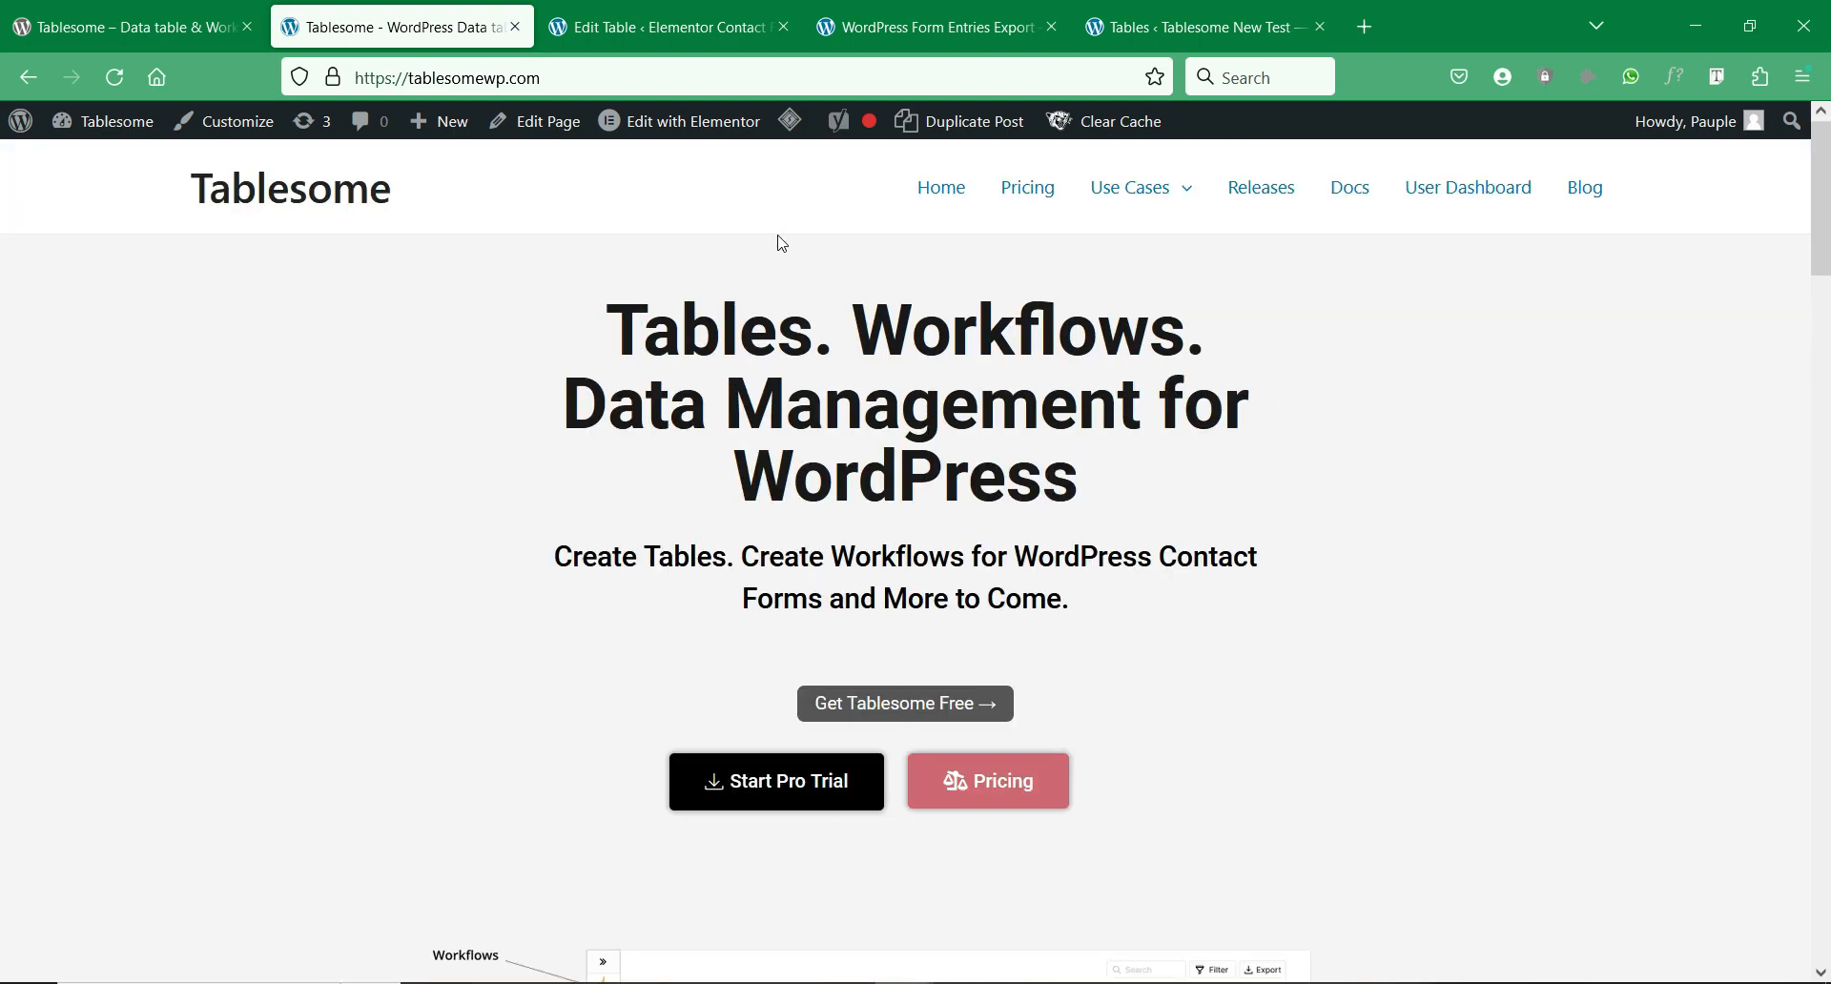
{"action": "left_click", "coordinate": [667, 27]}
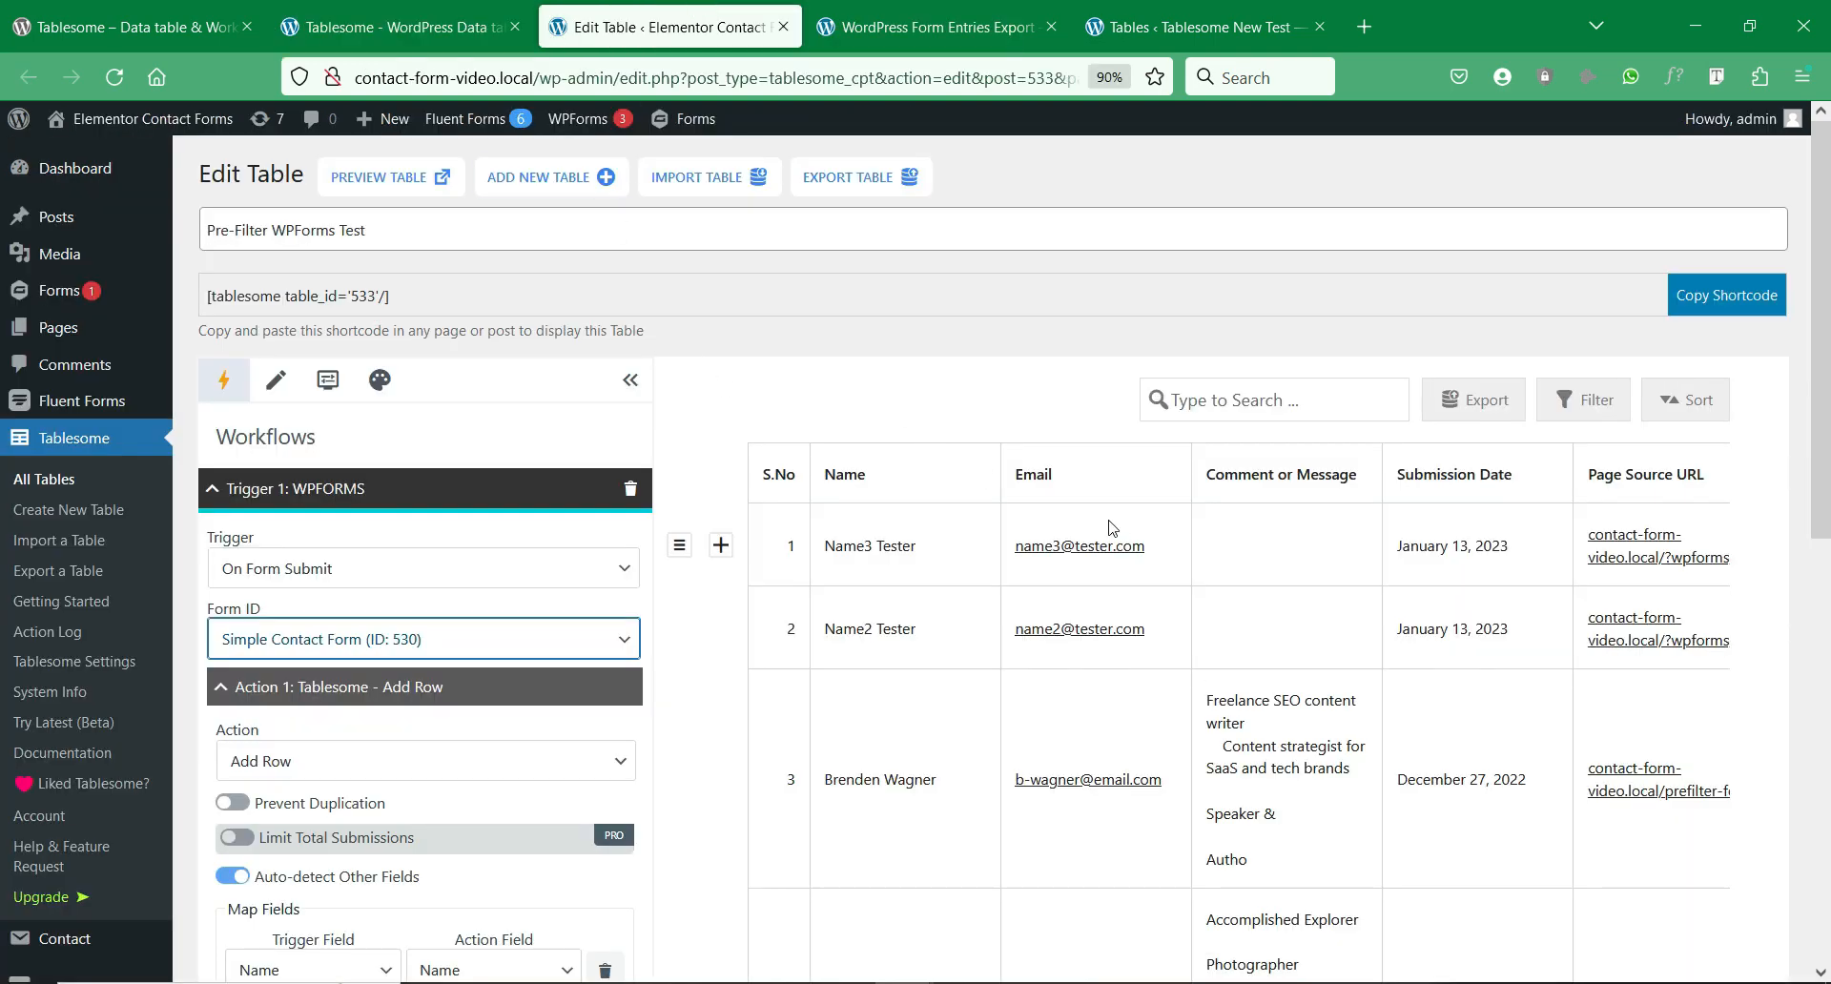
Step: Collapse the Workflows panel to widen the Pre-Filter WPForms Test table and scroll through it
{"action": "scroll", "coordinate": [1111, 527], "scroll_direction": "down", "scroll_amount": 3}
{"action": "scroll", "coordinate": [859, 458], "scroll_direction": "up", "scroll_amount": 3}
{"action": "left_click", "coordinate": [631, 379]}
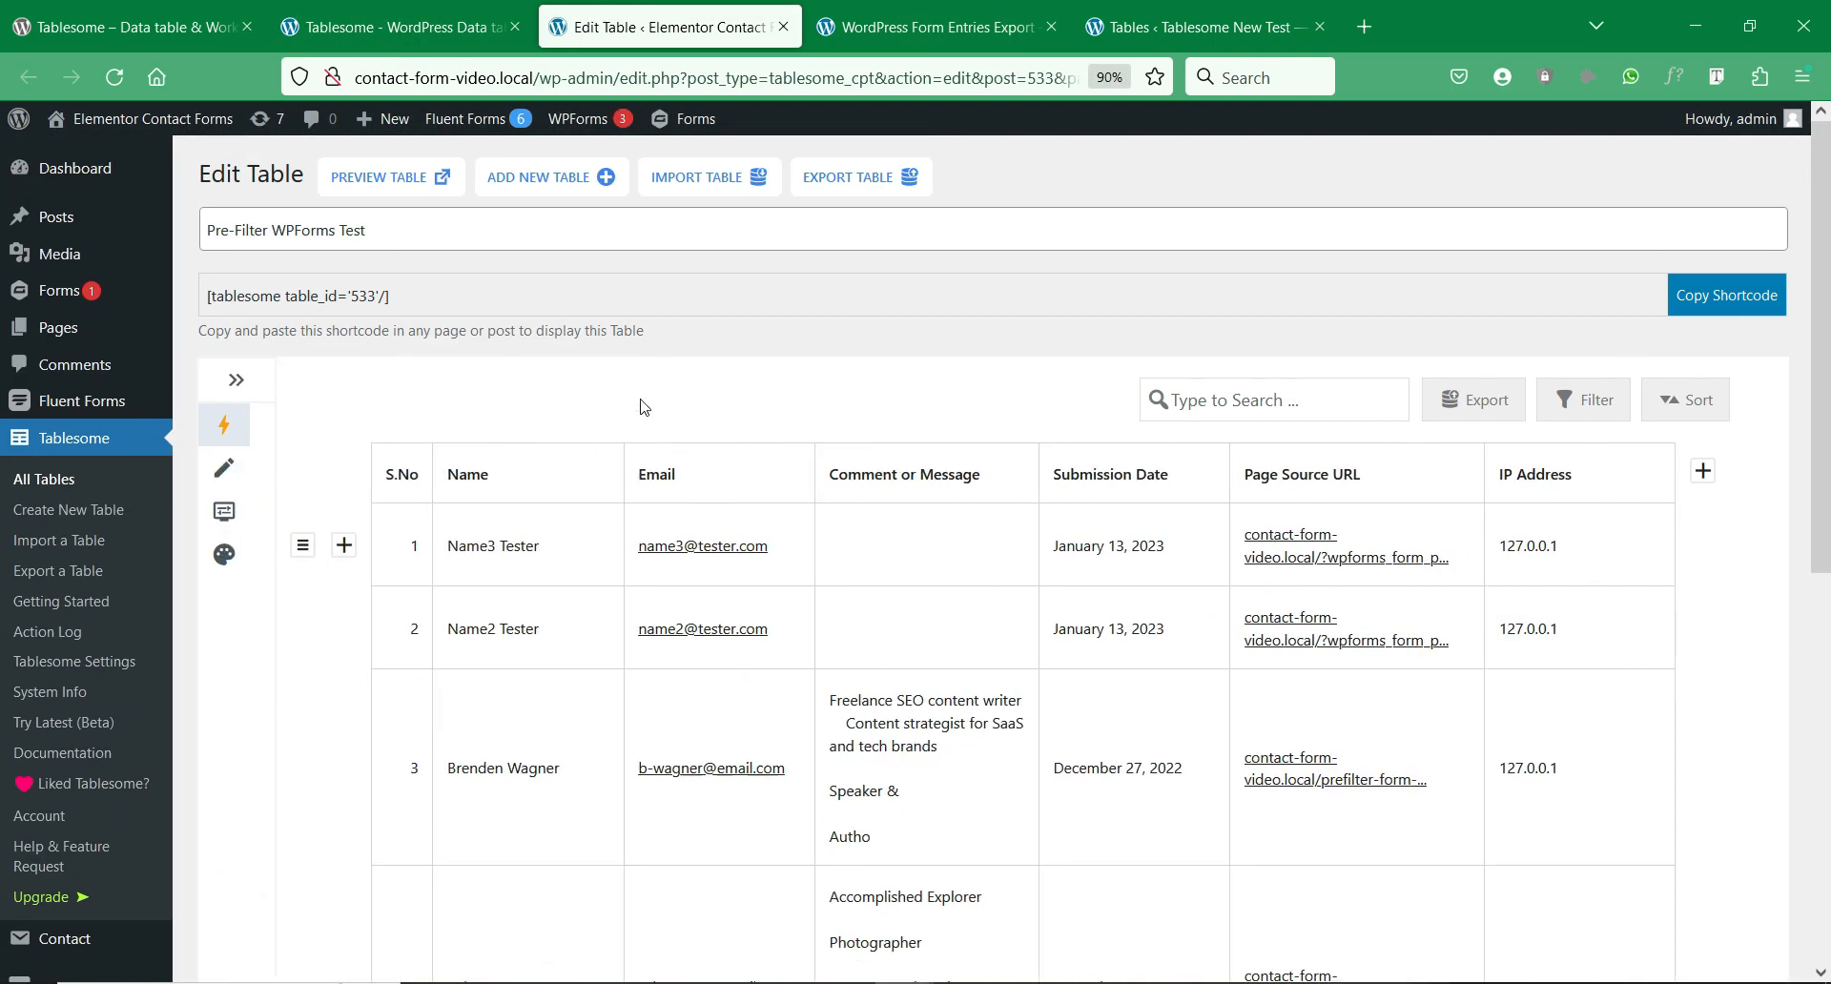
{"action": "scroll", "coordinate": [715, 522], "scroll_direction": "down", "scroll_amount": 5}
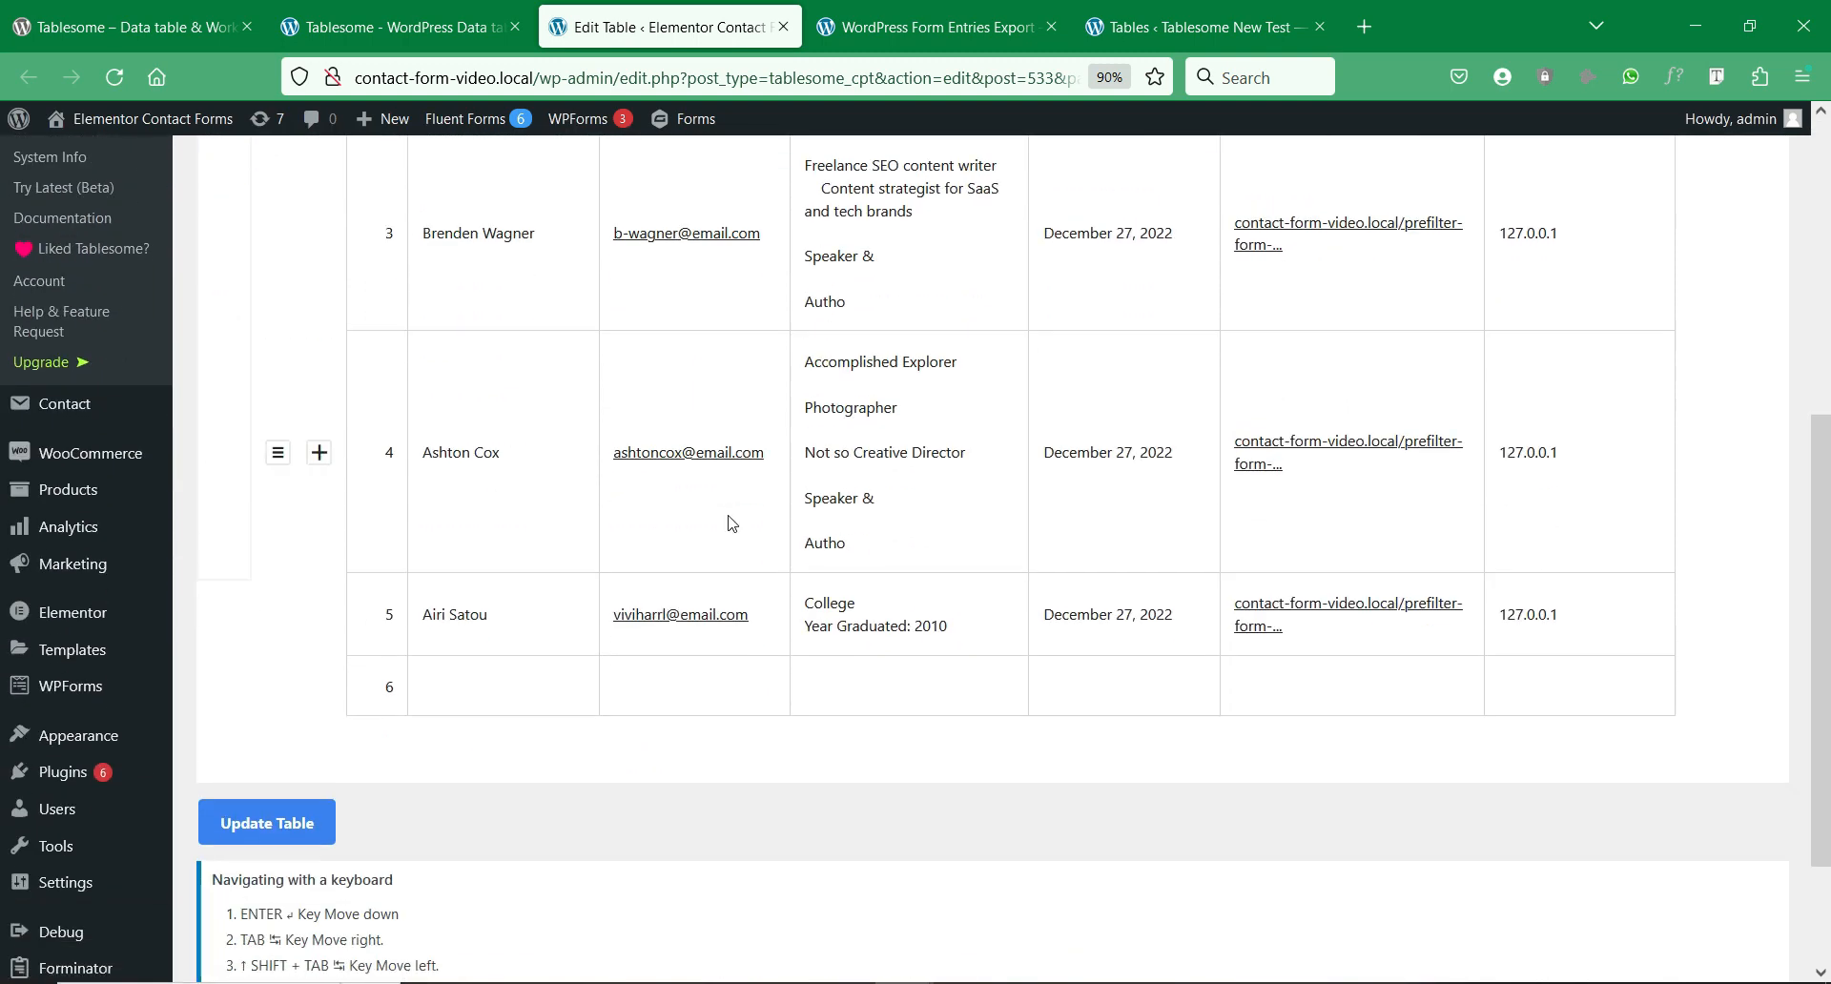
{"action": "scroll", "coordinate": [732, 522], "scroll_direction": "up", "scroll_amount": 5}
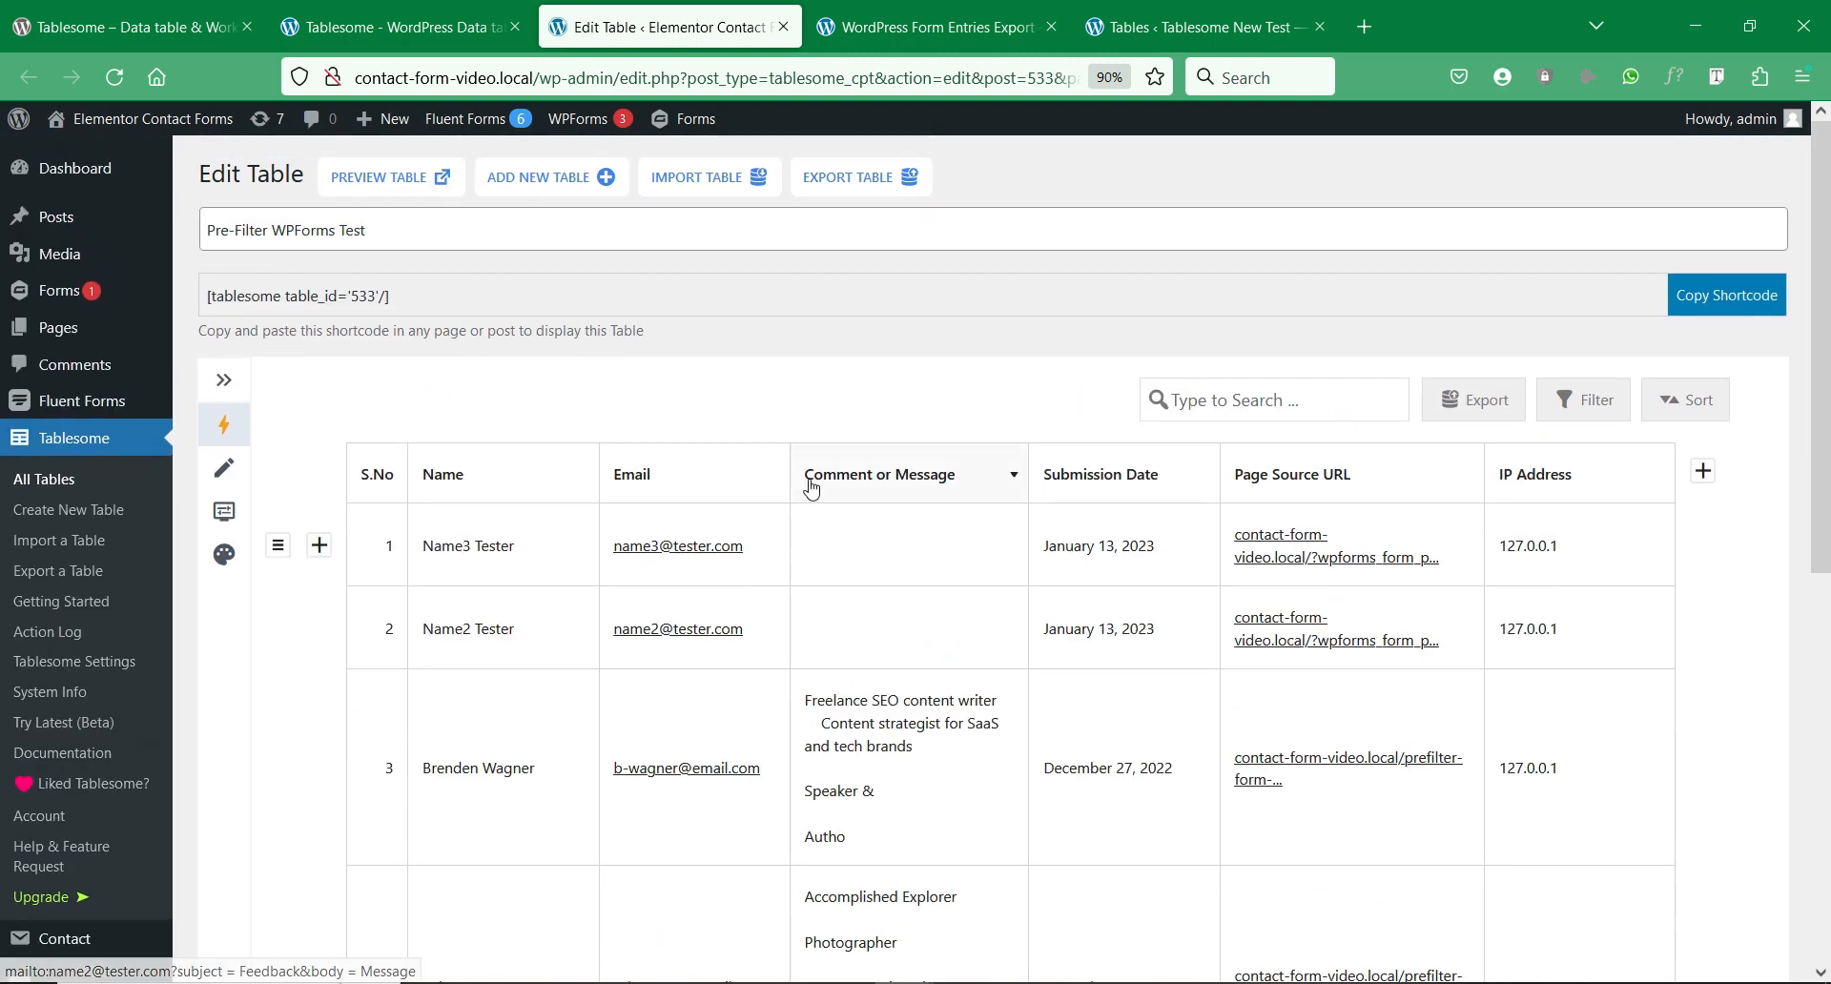
Step: Look over the WordPress Form Entries Export page with its Simple Contact Form
{"action": "left_click", "coordinate": [914, 38]}
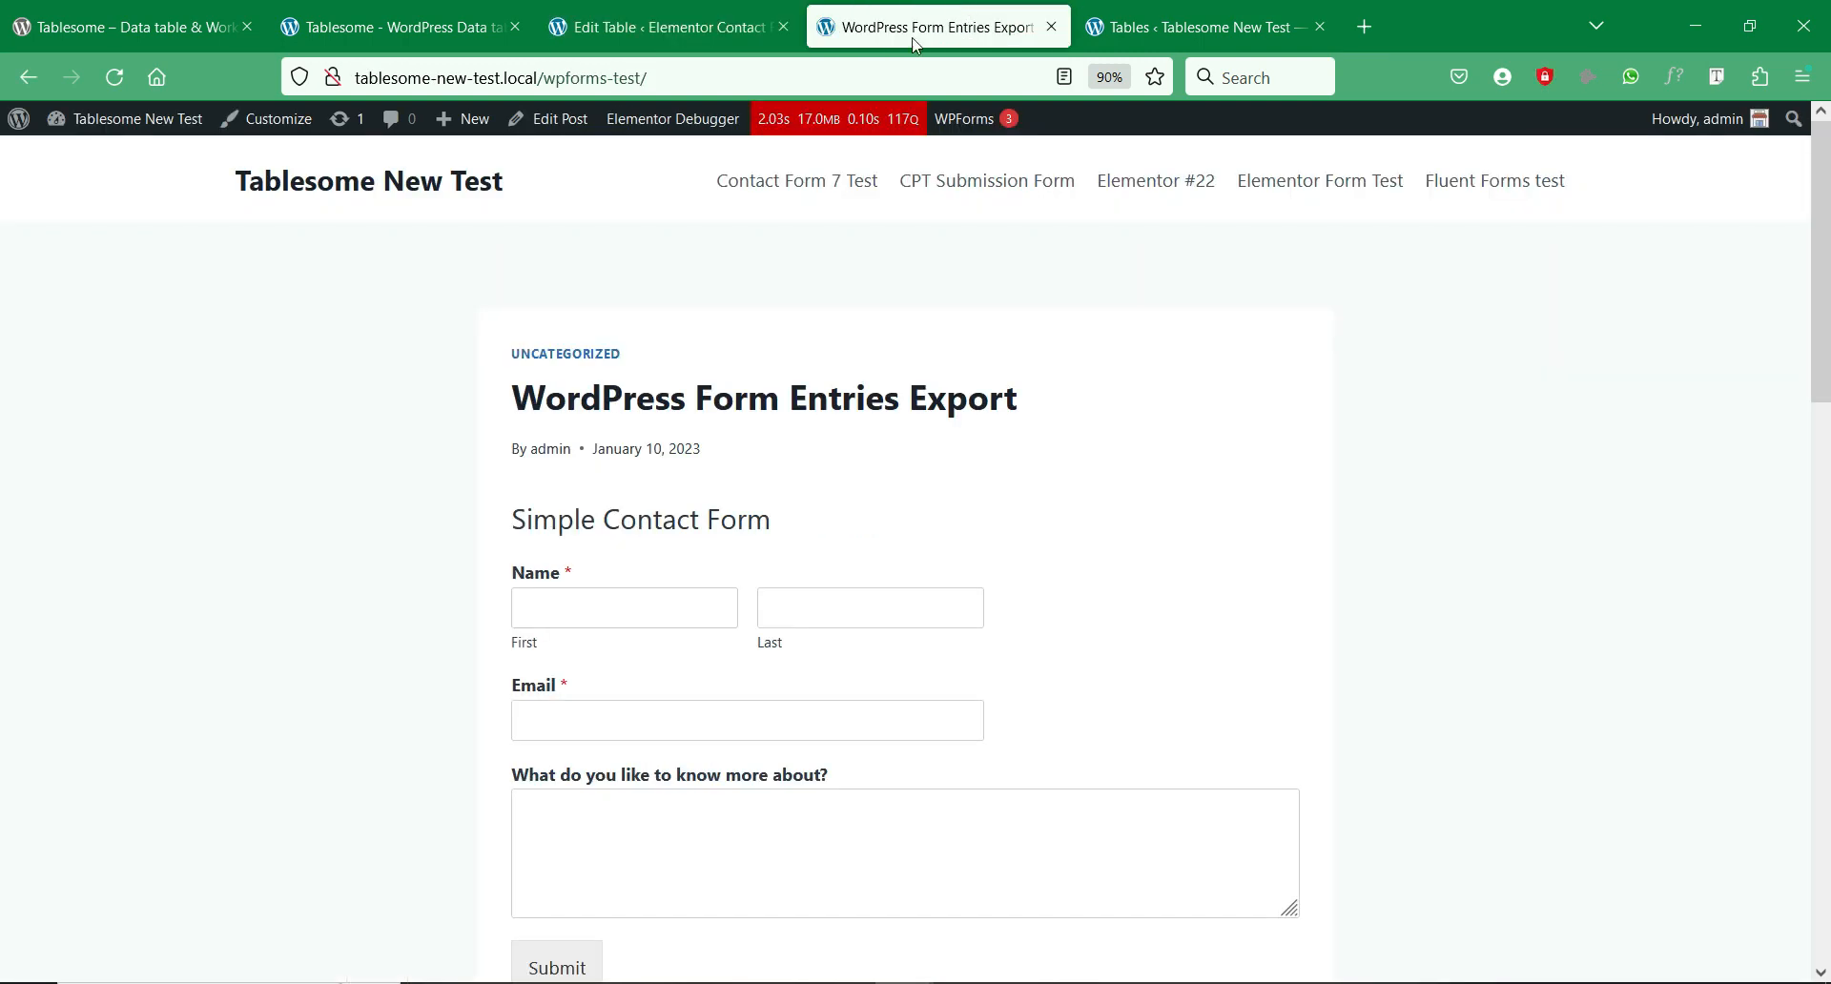
{"action": "scroll", "coordinate": [634, 559], "scroll_direction": "down", "scroll_amount": 3}
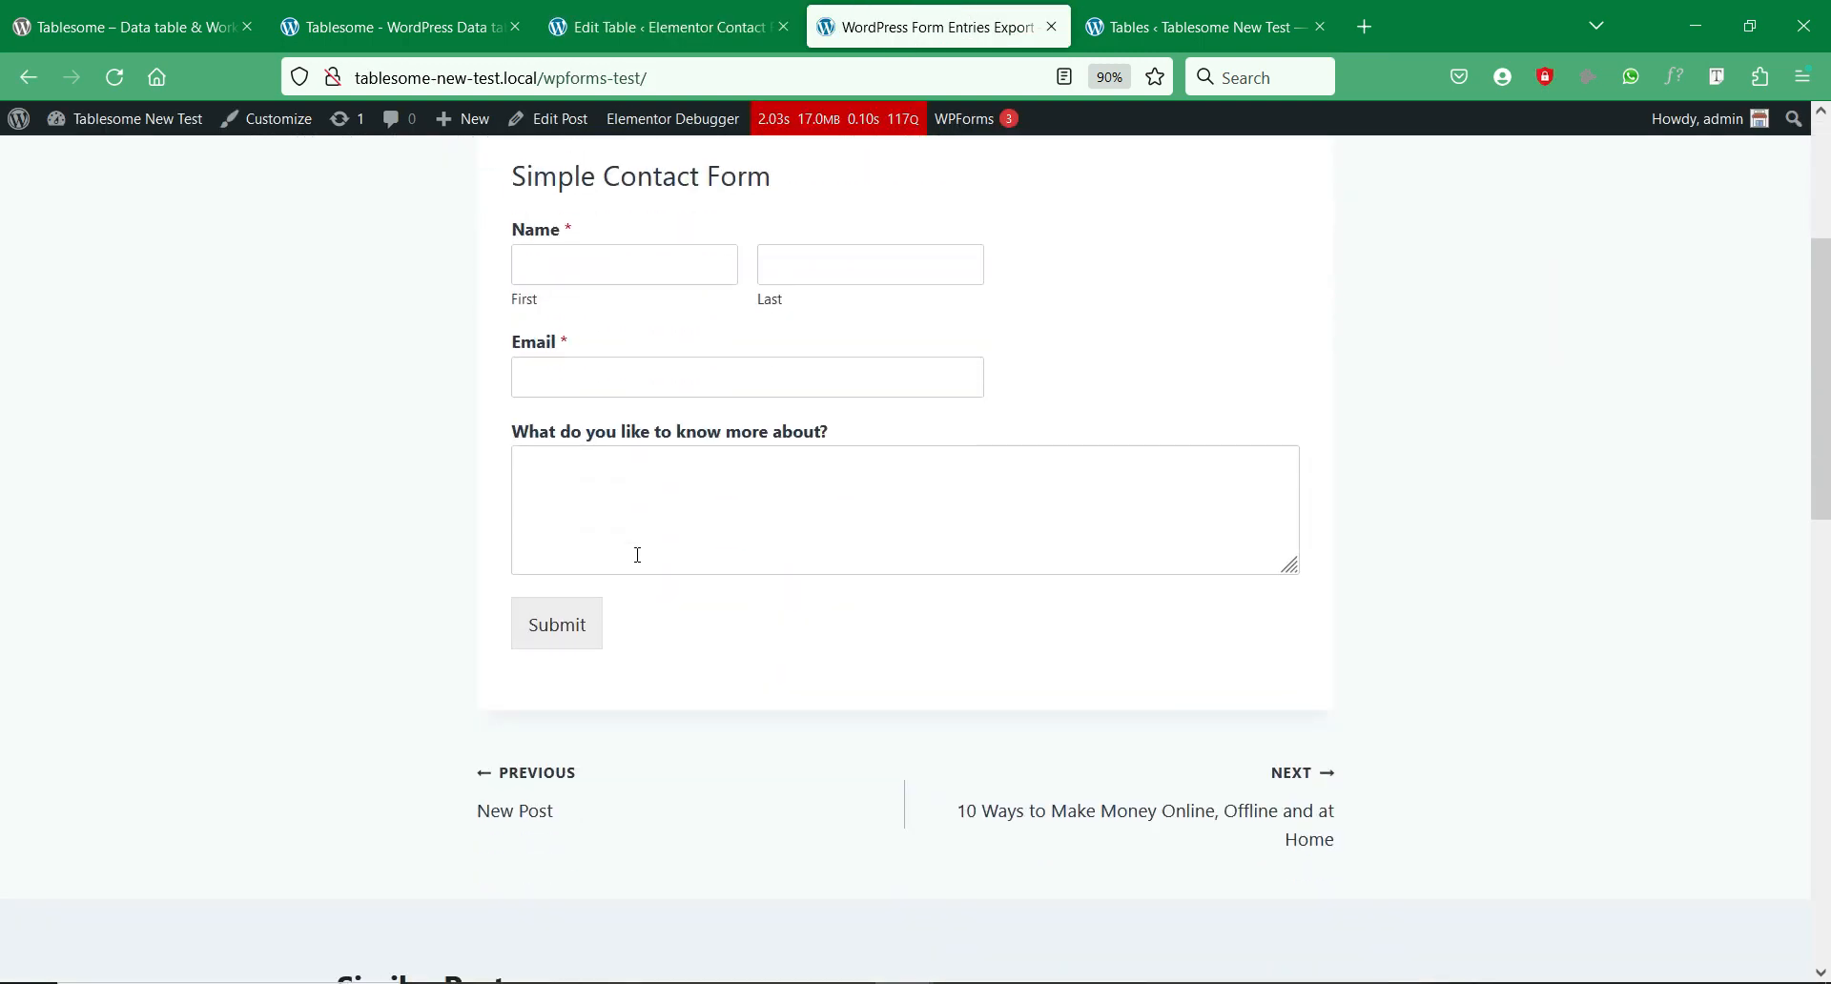
{"action": "scroll", "coordinate": [638, 555], "scroll_direction": "up", "scroll_amount": 3}
Step: Back in the table editor, expand the Workflows panel and show the Trigger options
{"action": "left_click", "coordinate": [640, 28]}
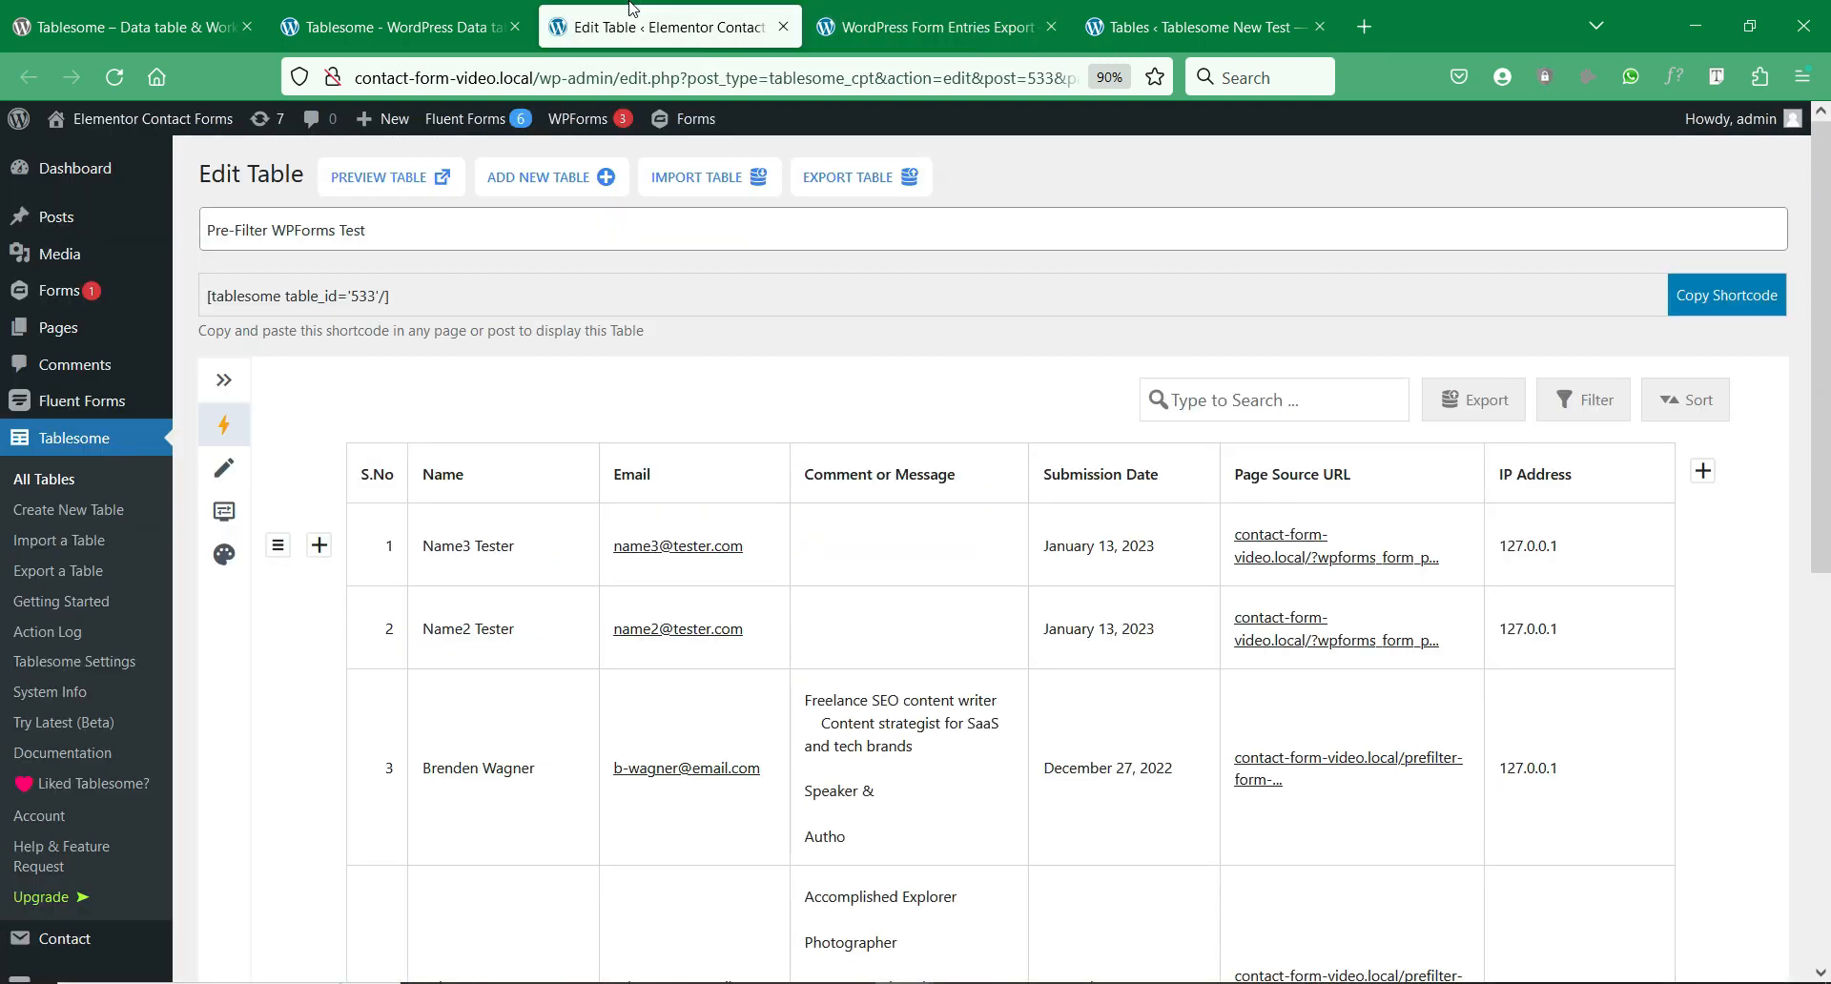
{"action": "left_click", "coordinate": [227, 380]}
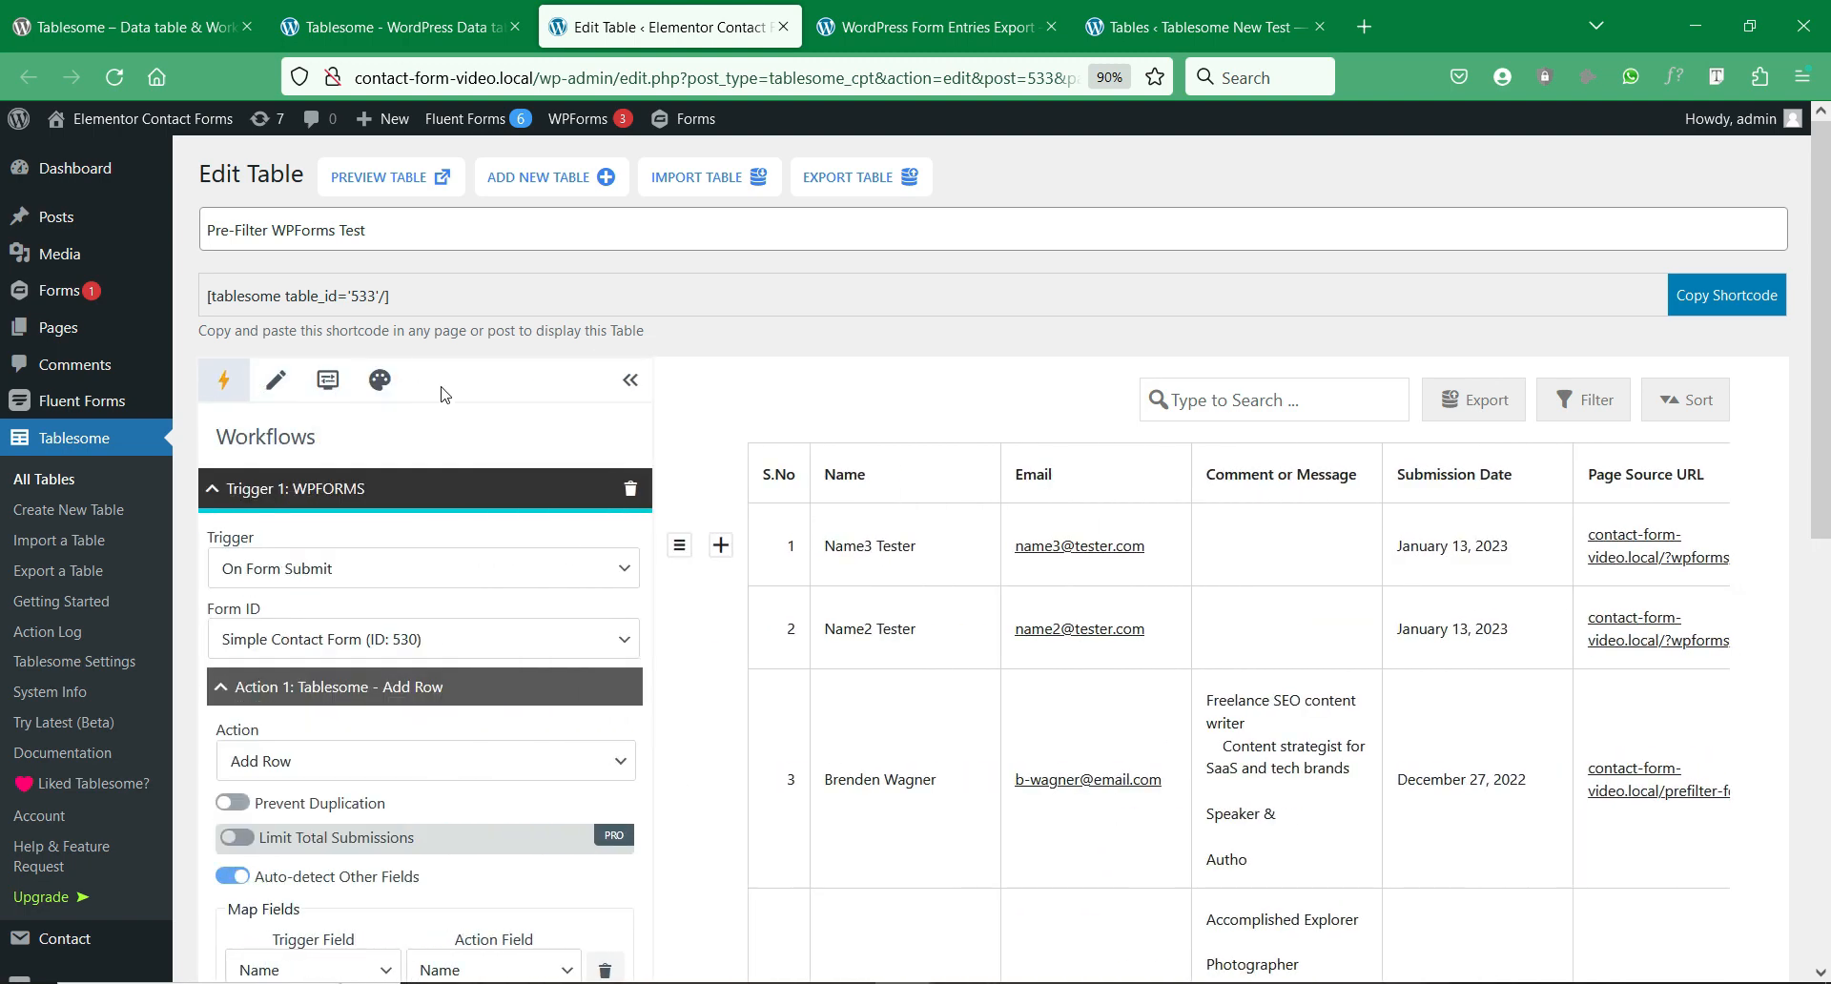
{"action": "scroll", "coordinate": [459, 396], "scroll_direction": "down", "scroll_amount": 2}
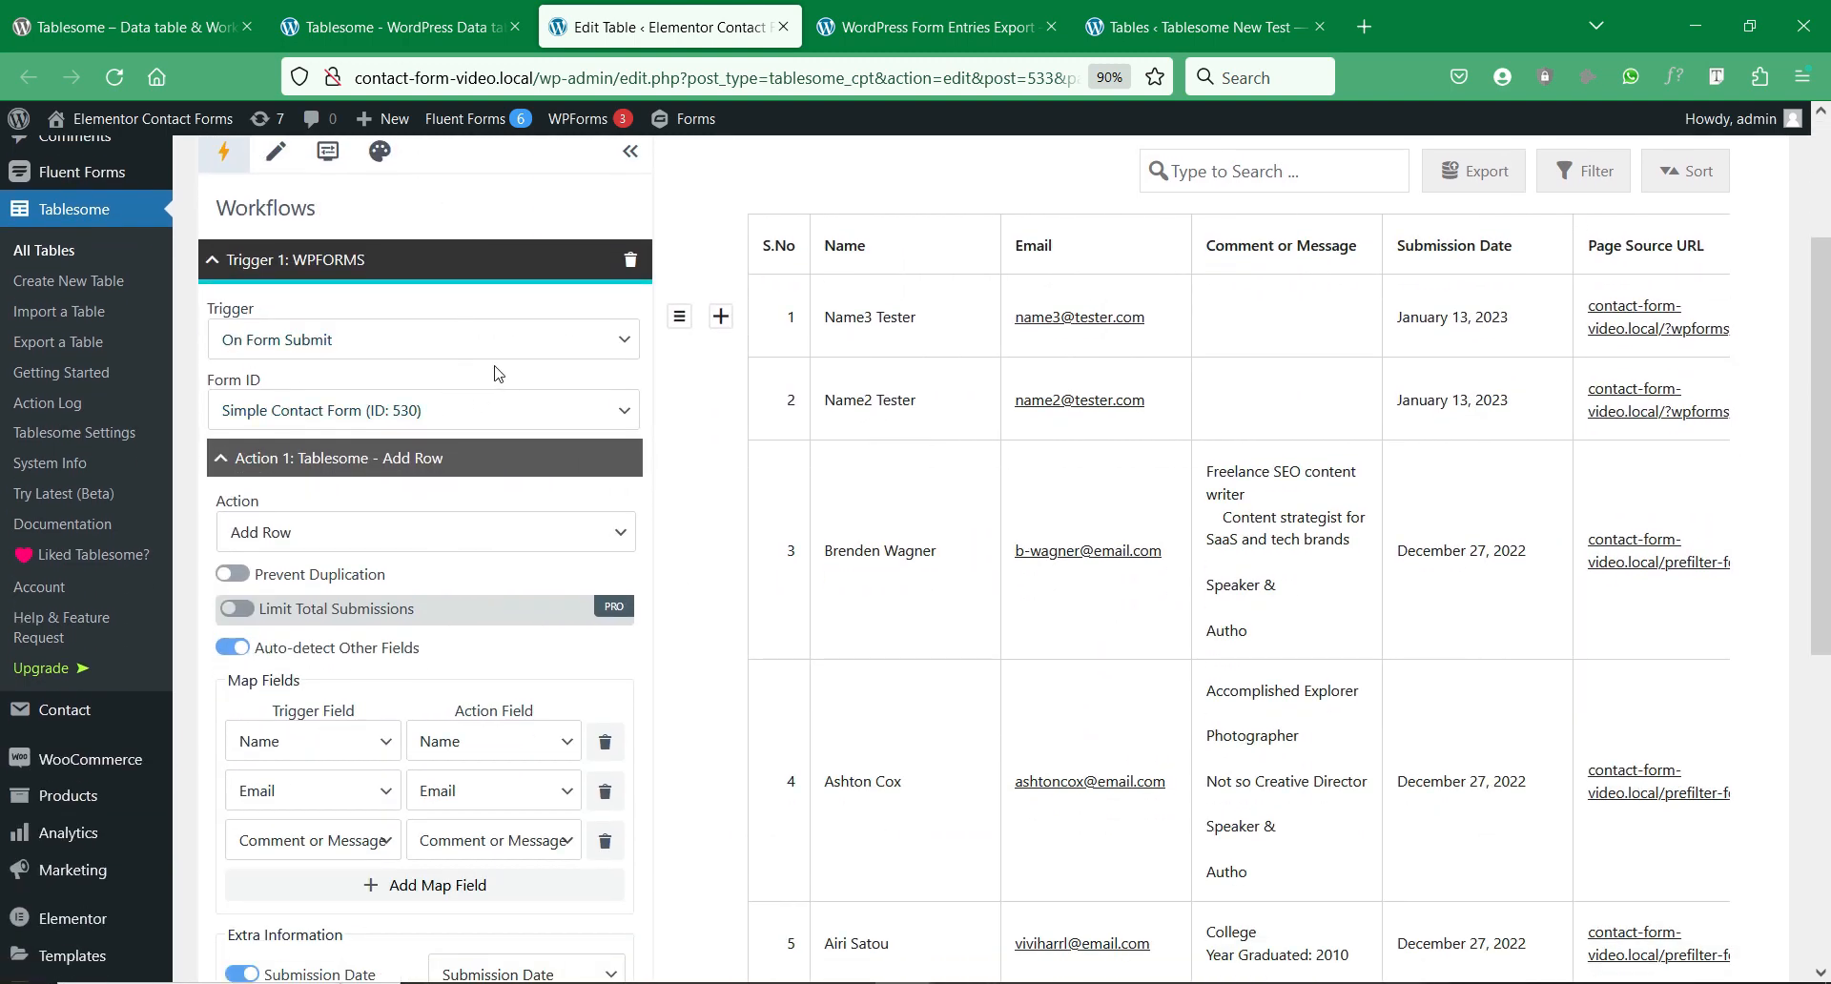
{"action": "left_click", "coordinate": [570, 341]}
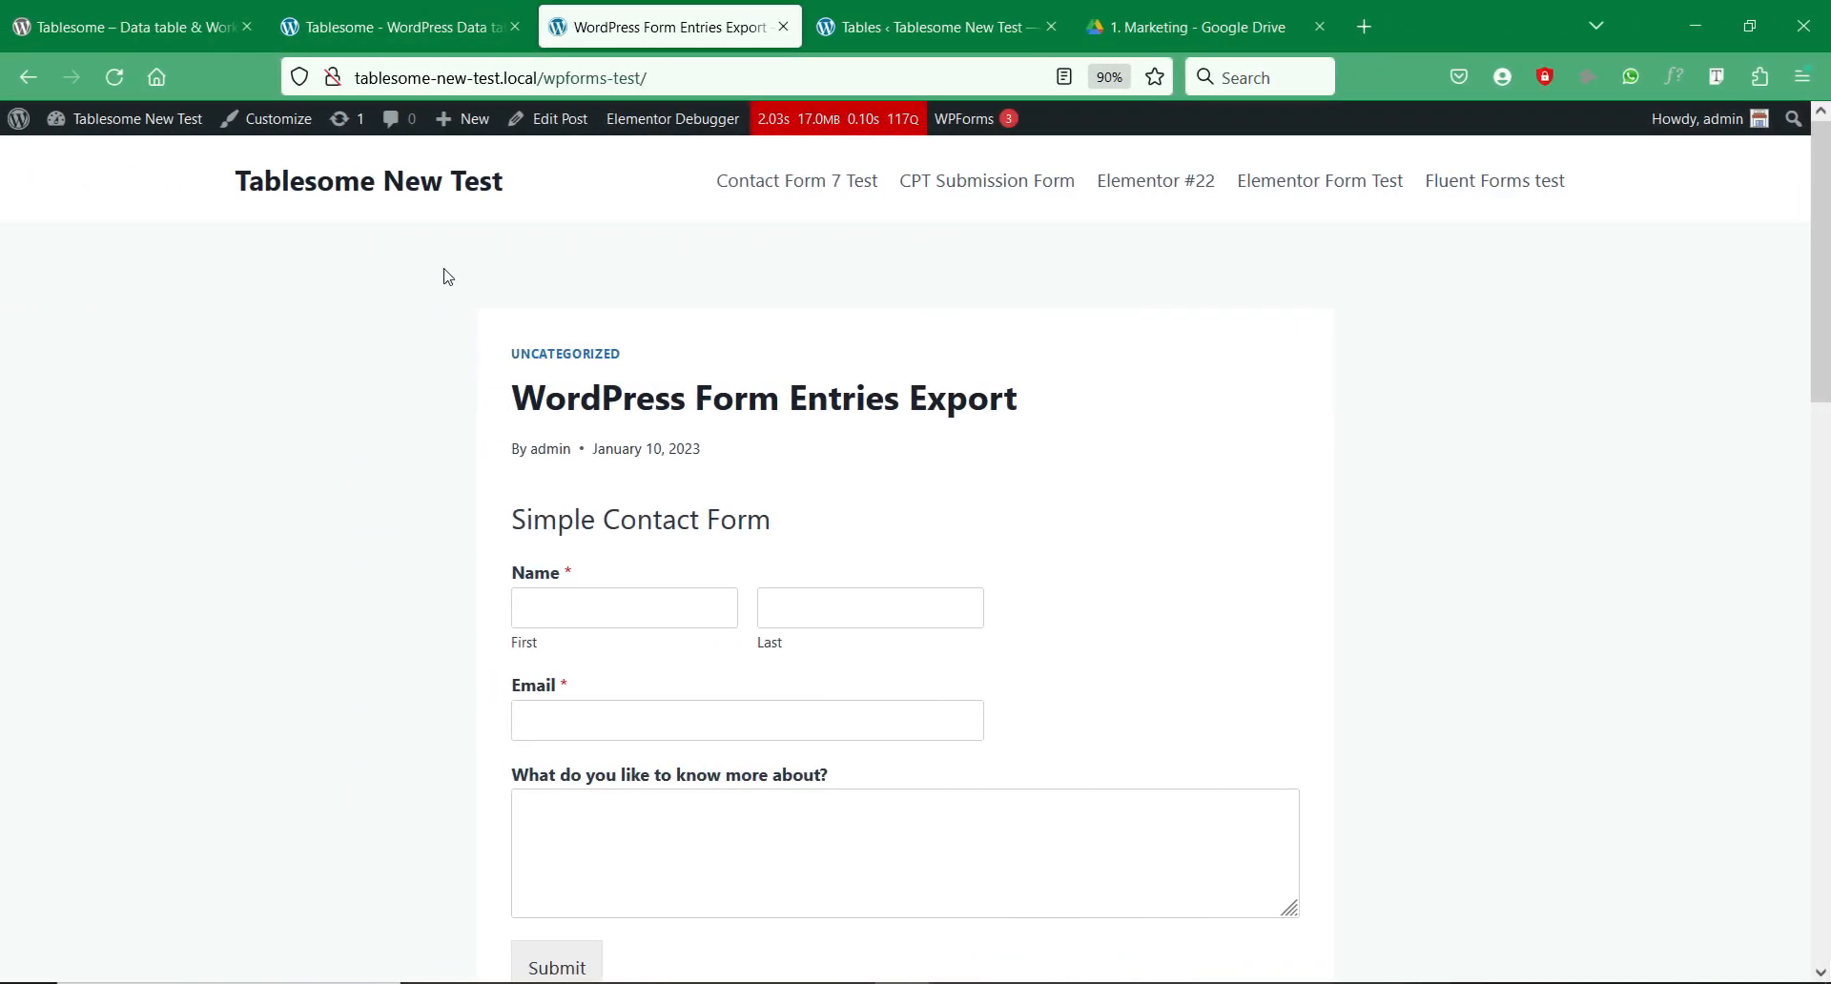
Step: From the test site's Tables list, start a new table with ADD NEW TABLE
{"action": "scroll", "coordinate": [454, 274], "scroll_direction": "down", "scroll_amount": 3}
{"action": "scroll", "coordinate": [454, 275], "scroll_direction": "up", "scroll_amount": 3}
{"action": "left_click", "coordinate": [947, 46]}
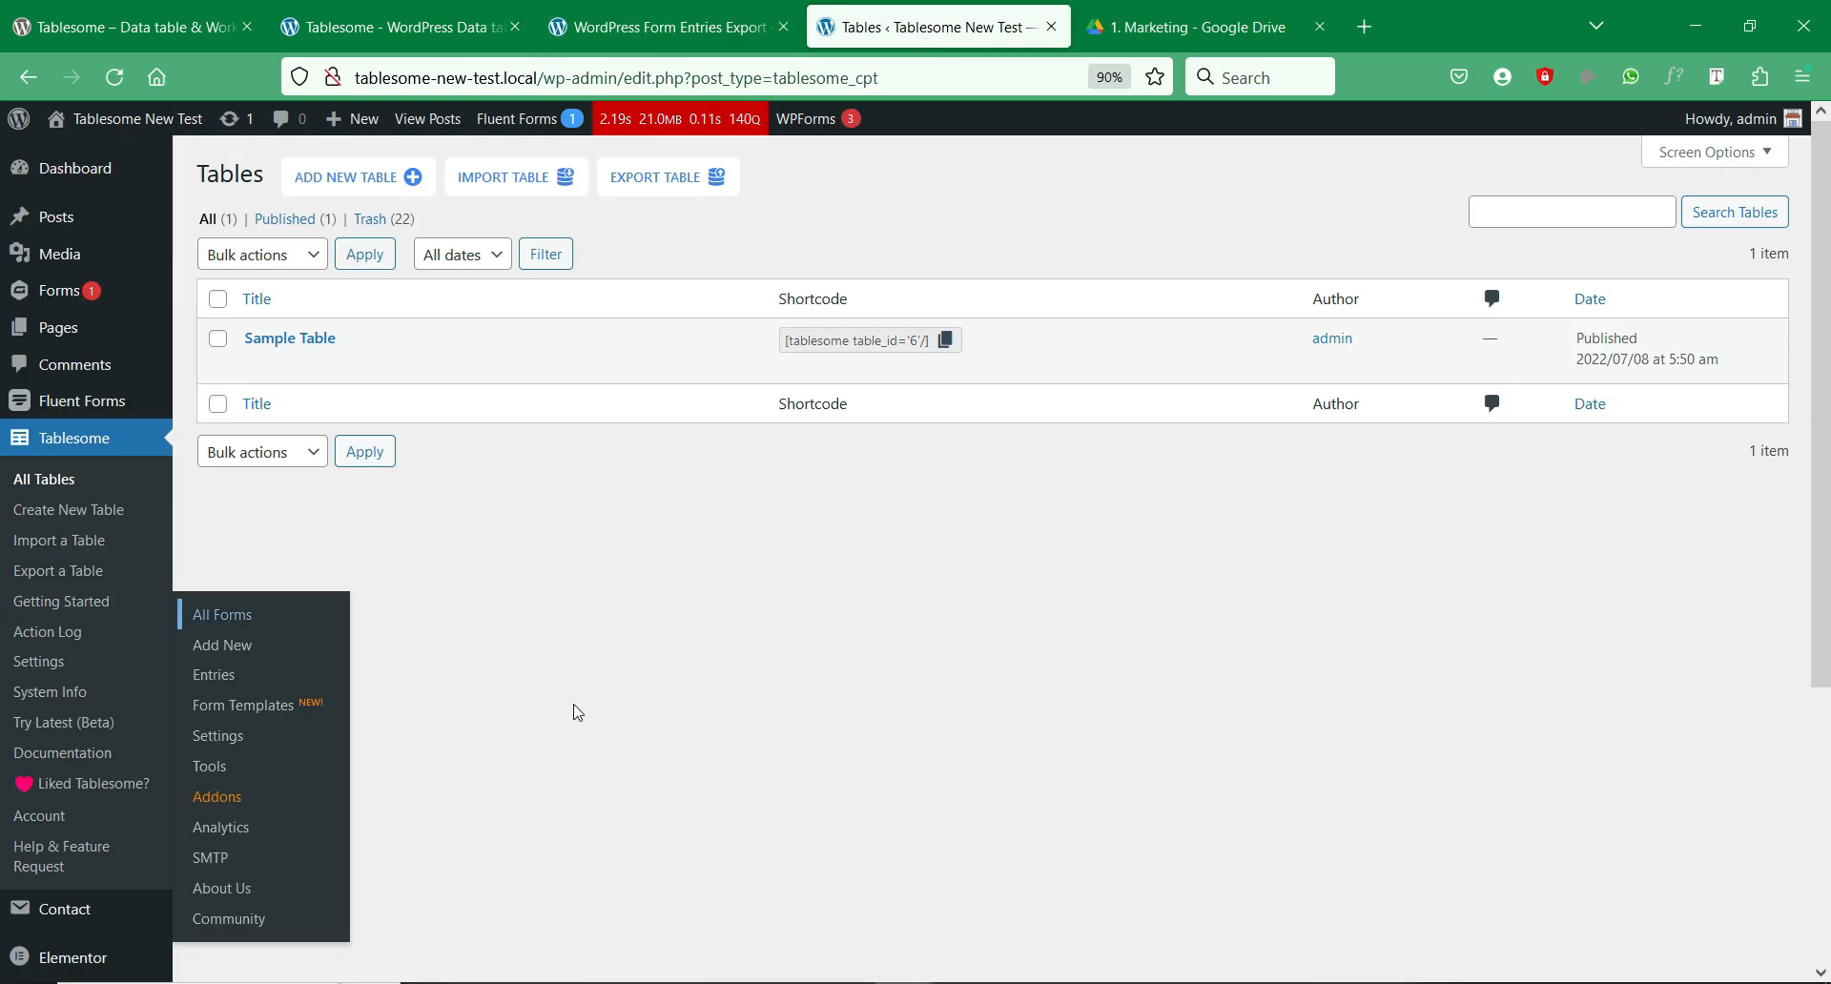
{"action": "left_click", "coordinate": [337, 196]}
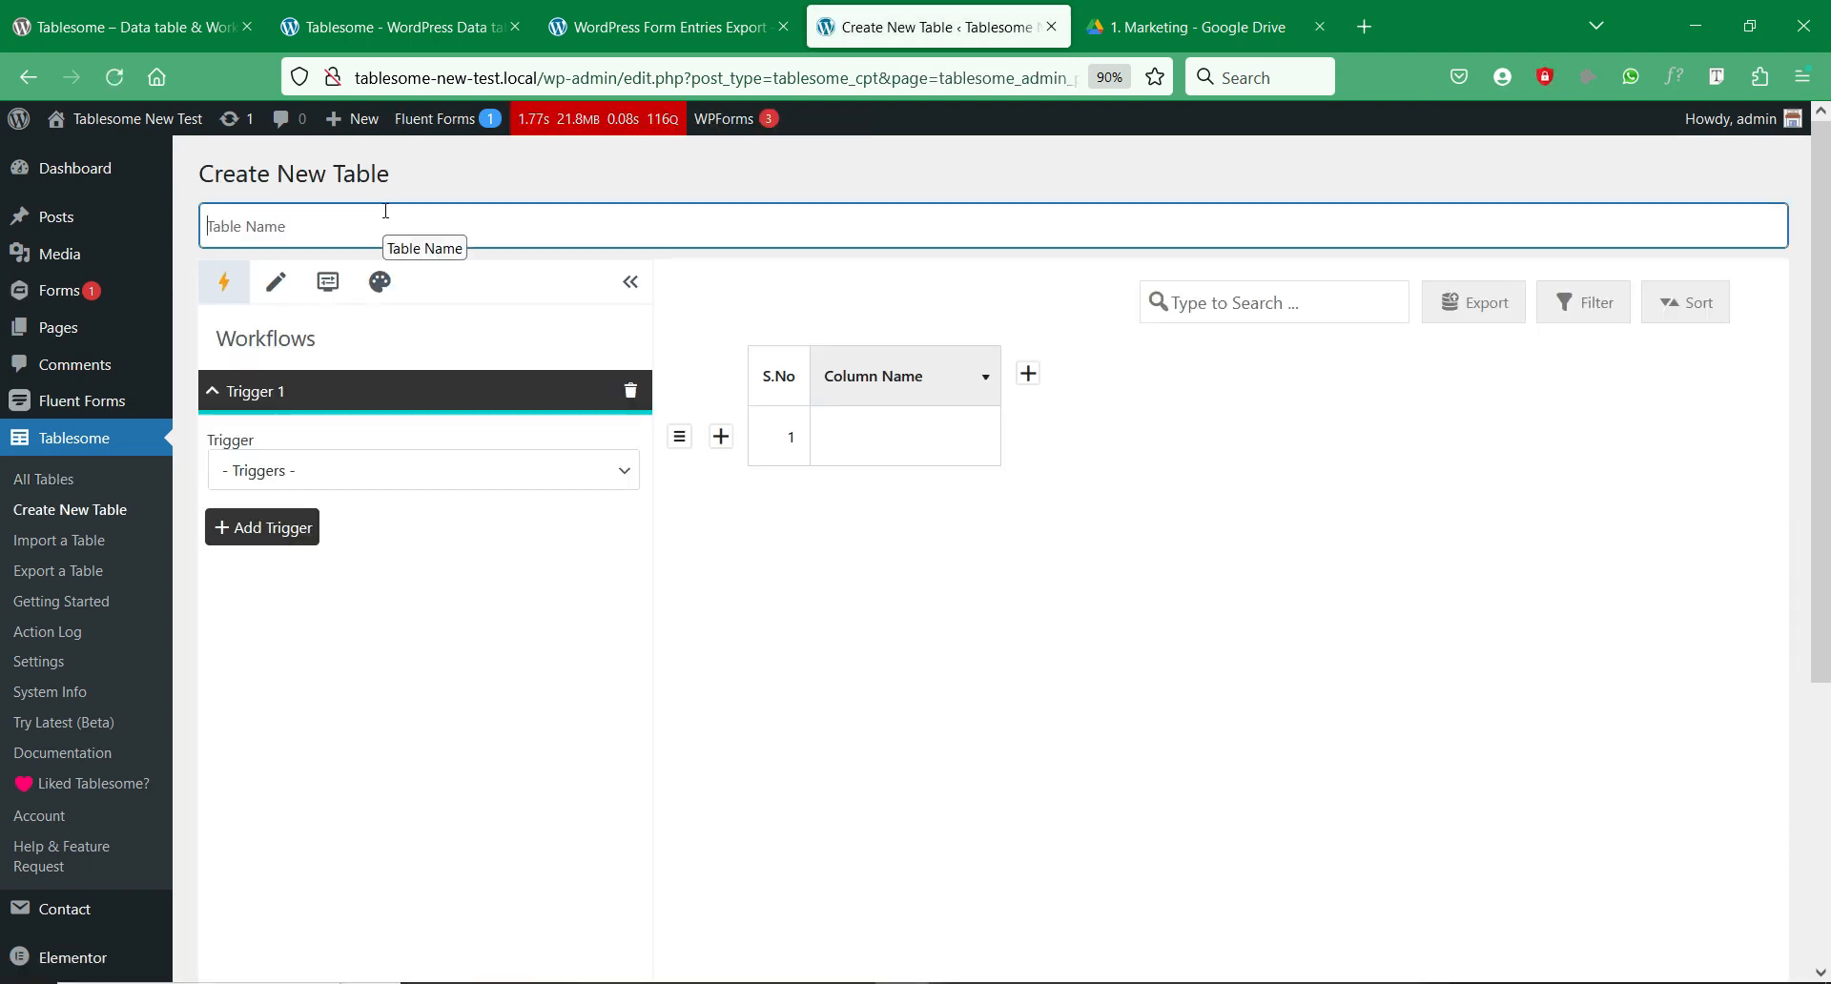
Step: Name the table 'Export Single CSV Form Entries' and trigger it on WPForms submit of Simple Contact Form (ID: 327)
{"action": "type", "text": "Export Single CSV Form Entries"}
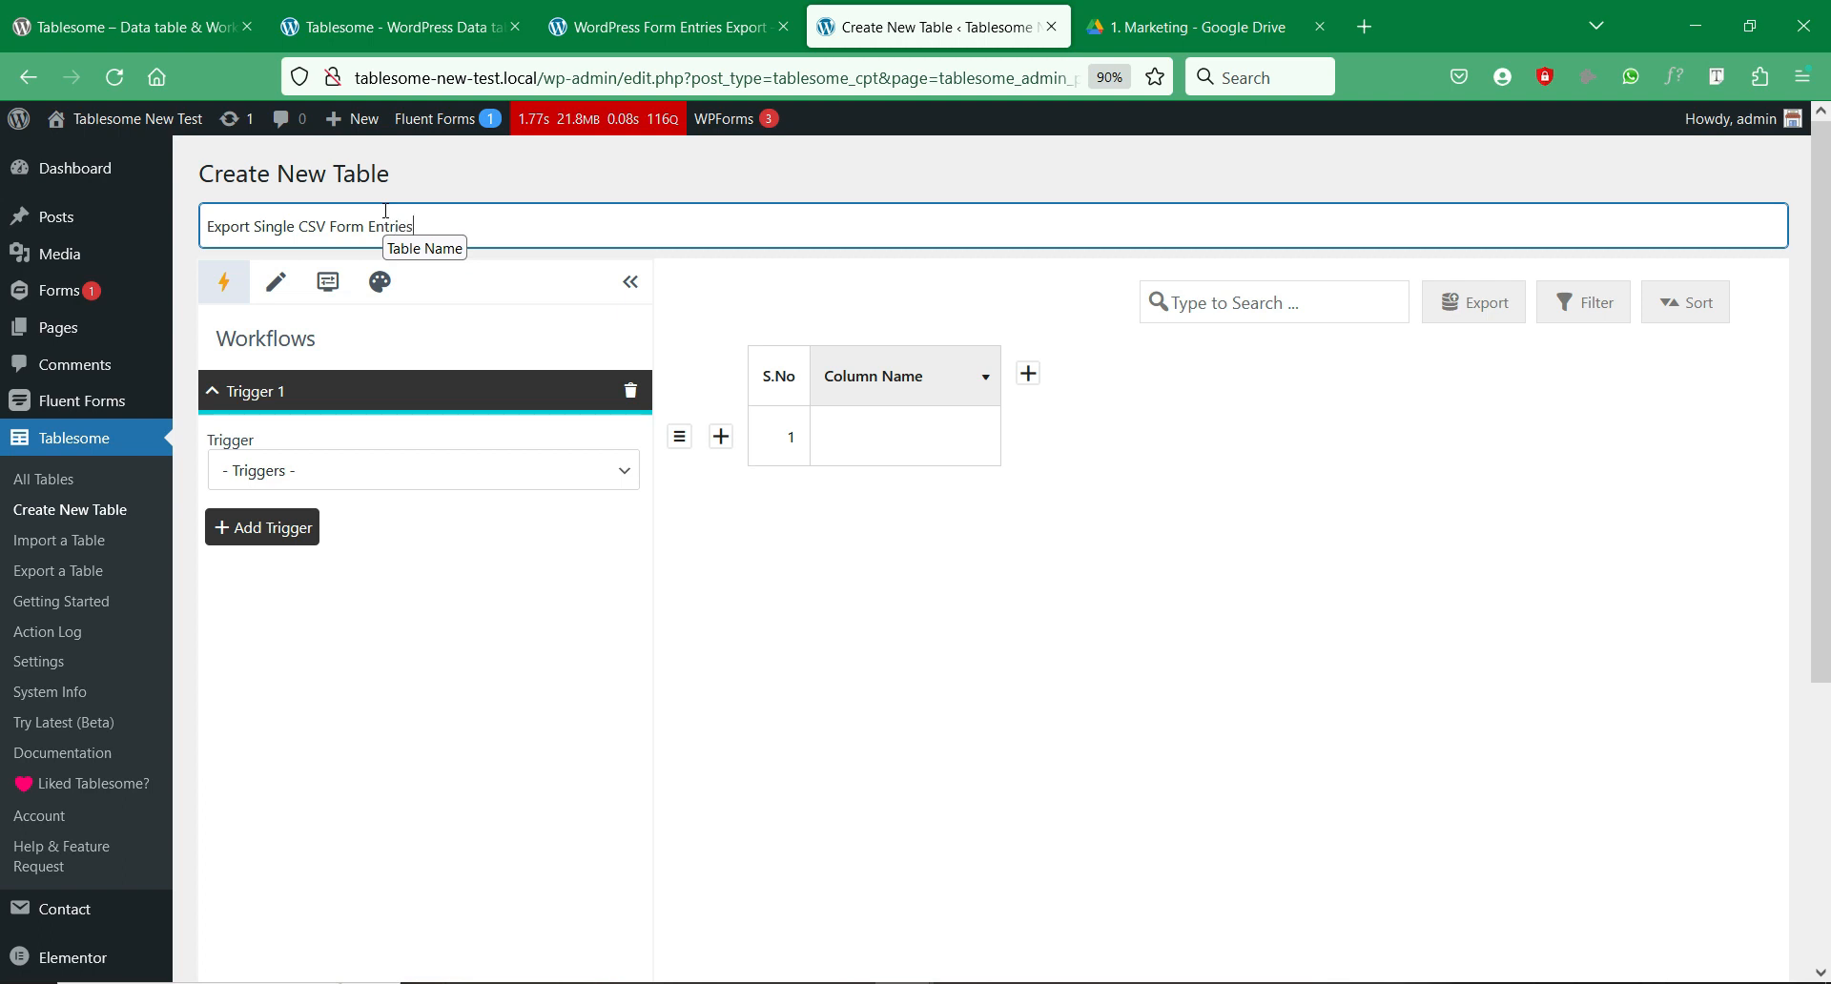
{"action": "left_click", "coordinate": [460, 532]}
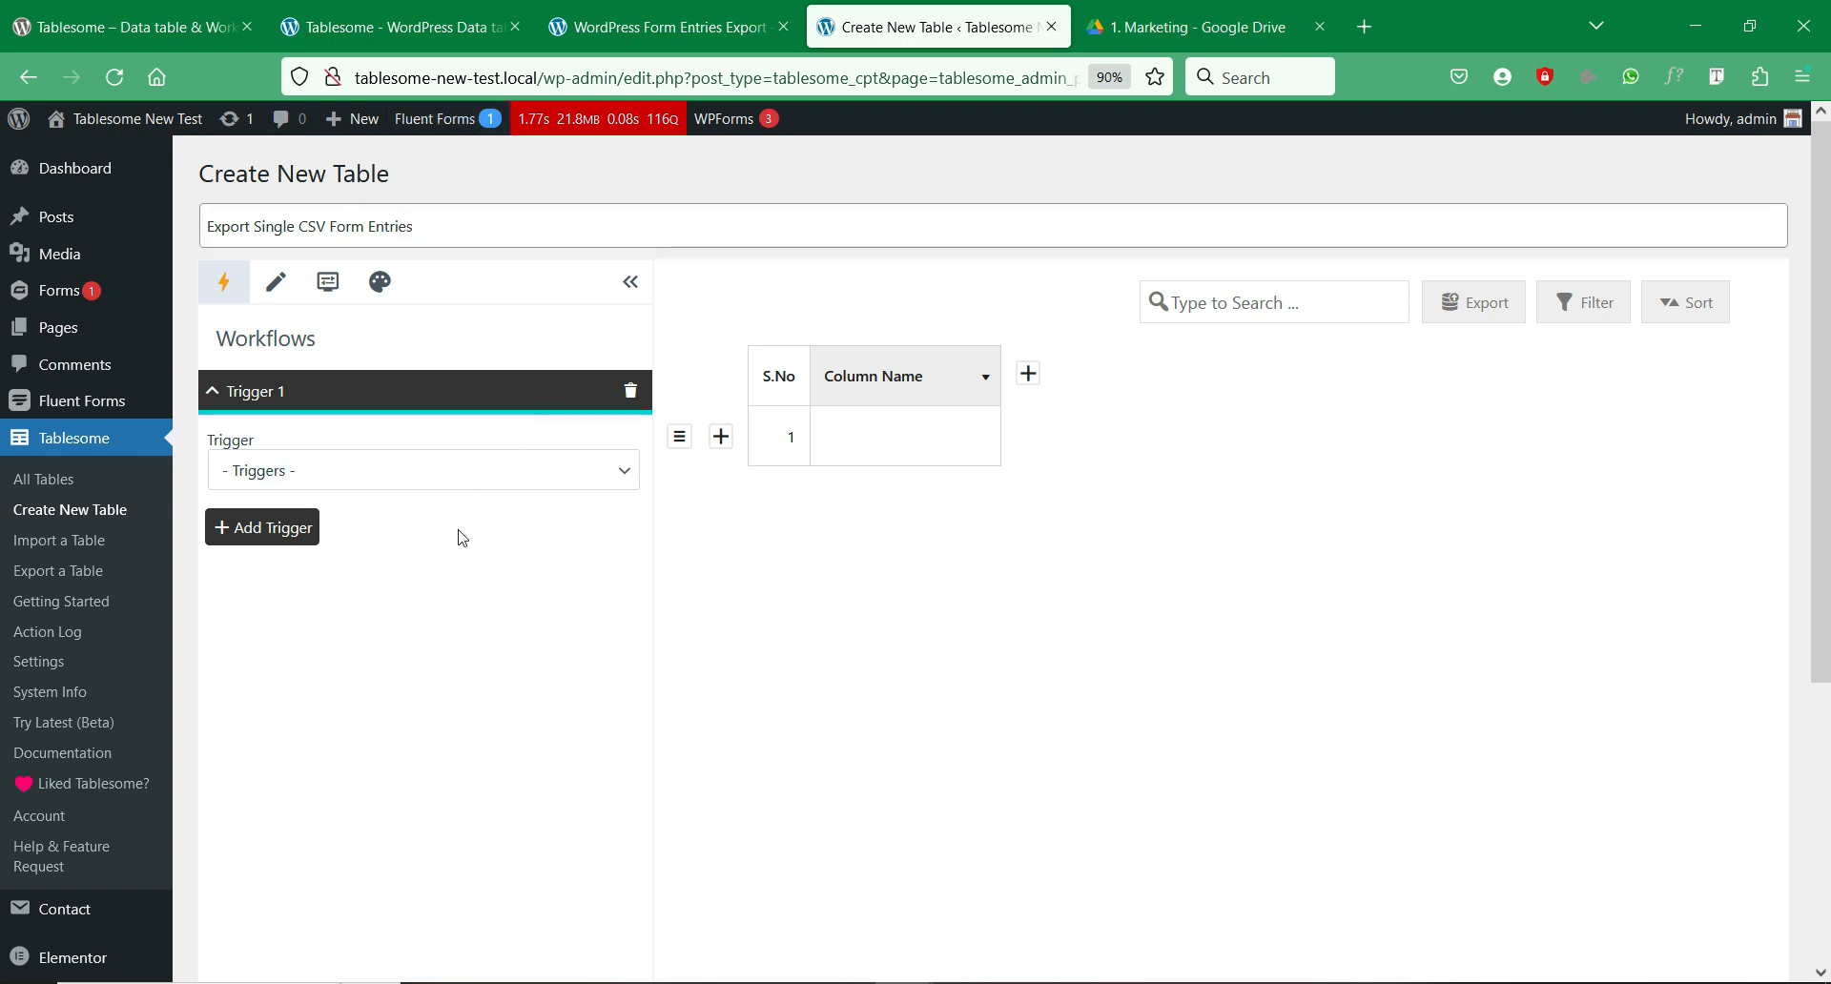
{"action": "left_click", "coordinate": [496, 477]}
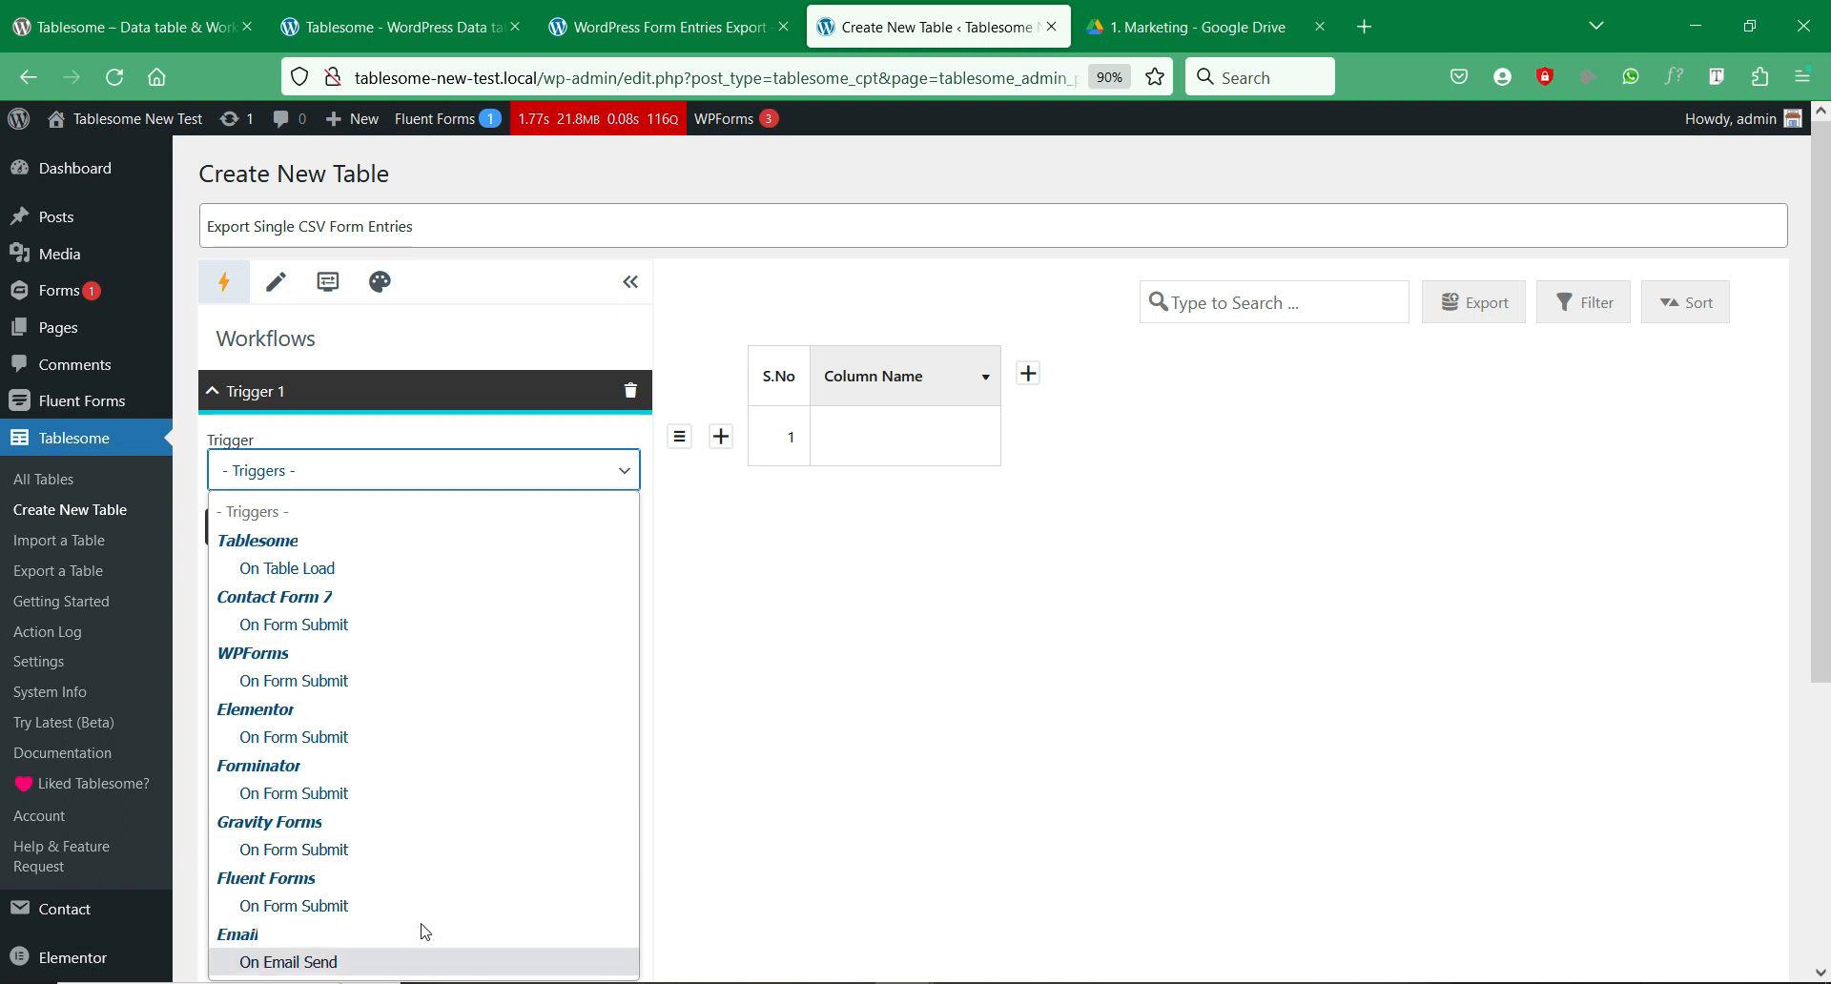
{"action": "left_click", "coordinate": [470, 681]}
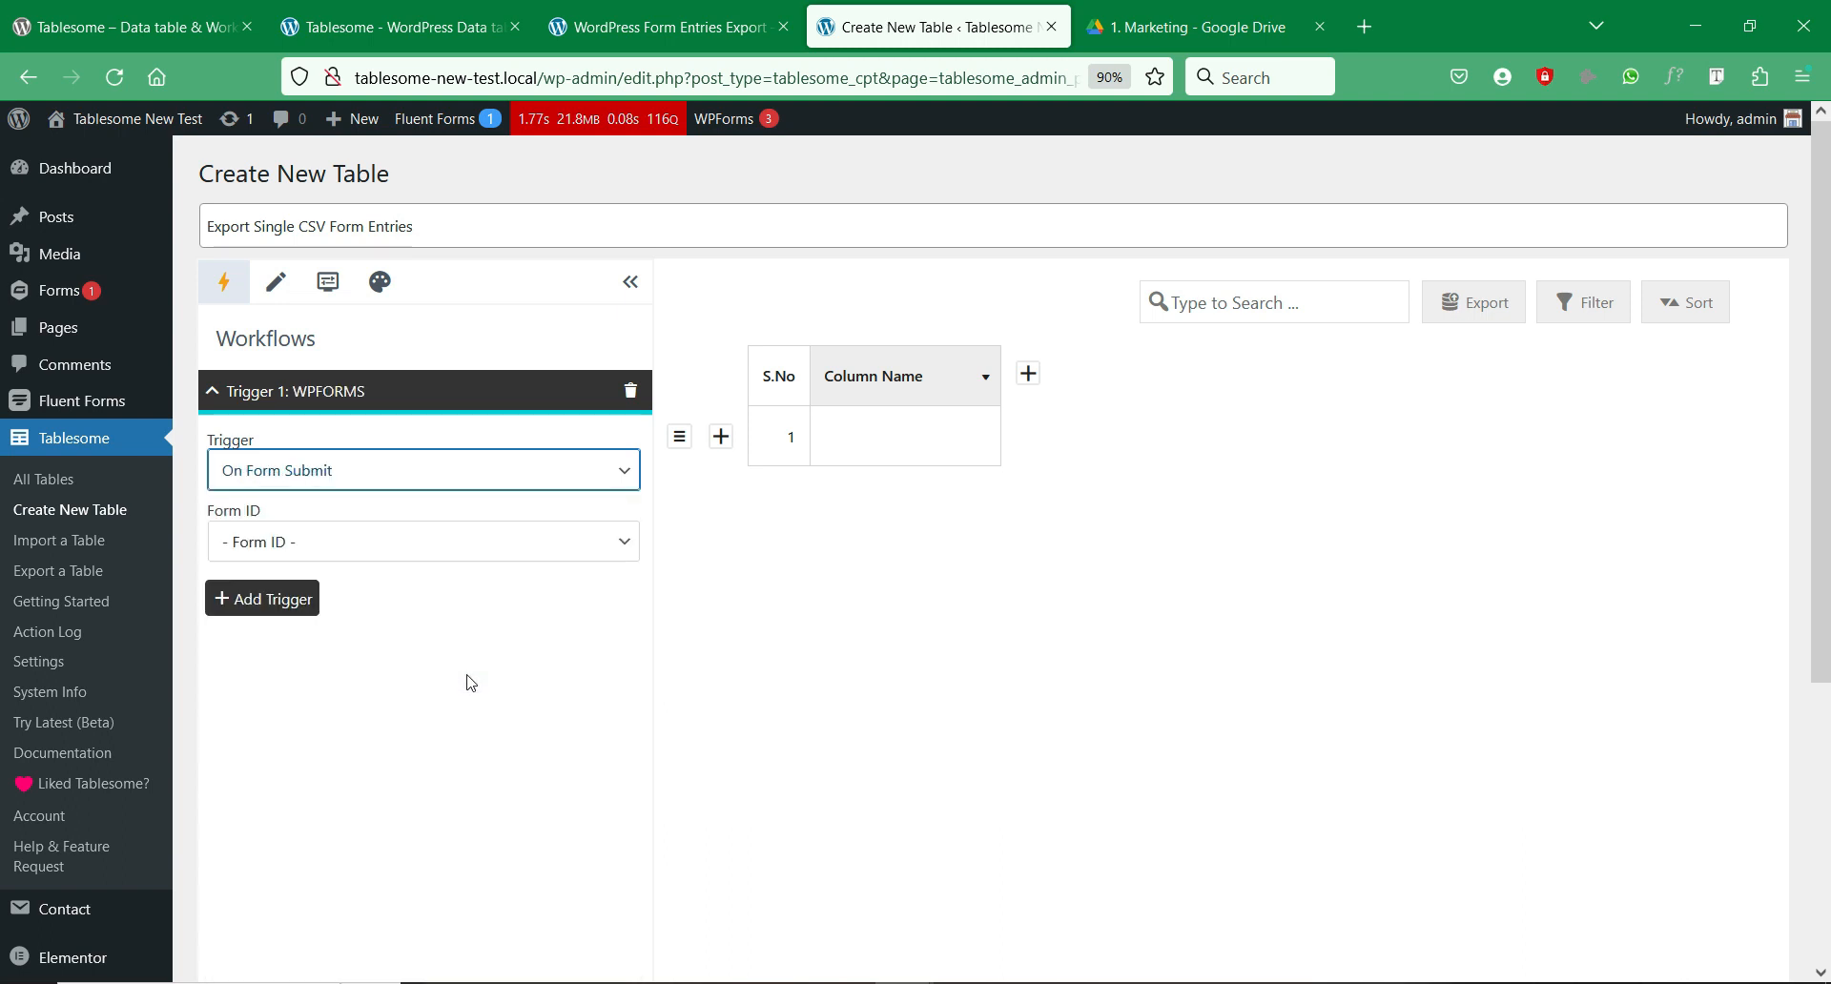
{"action": "left_click", "coordinate": [557, 544]}
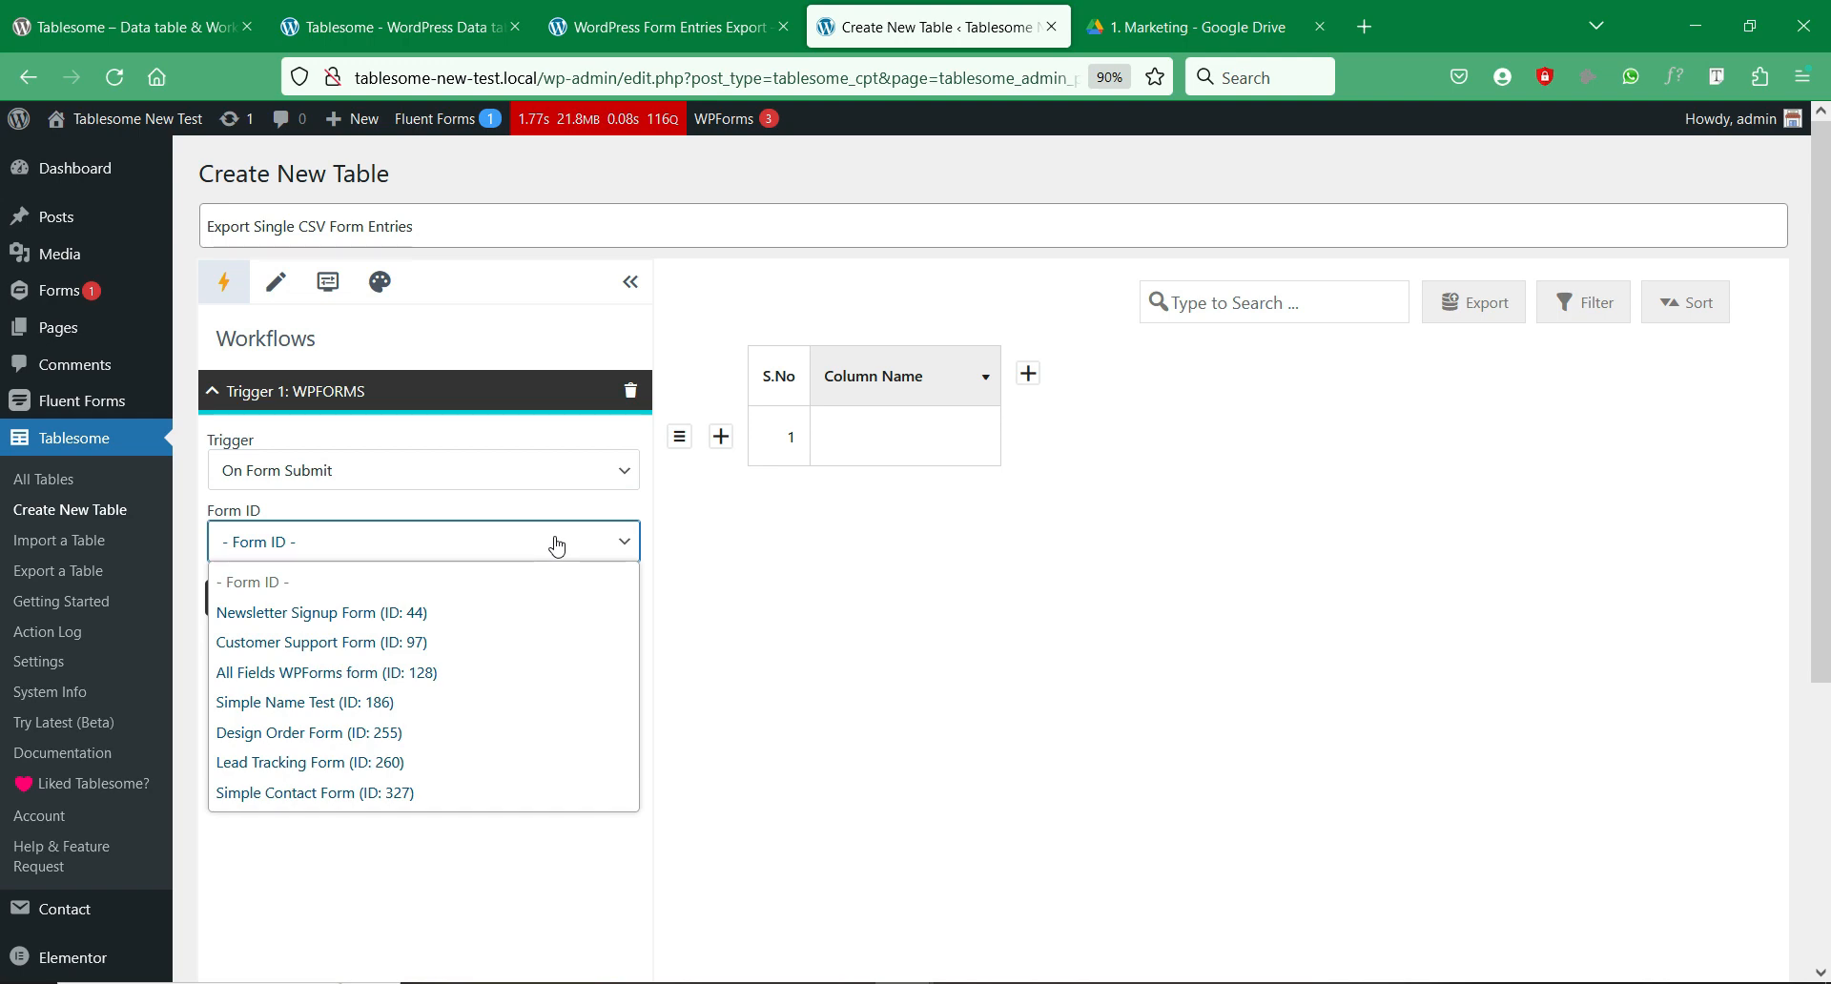
{"action": "left_click", "coordinate": [372, 792]}
{"action": "left_click", "coordinate": [668, 27]}
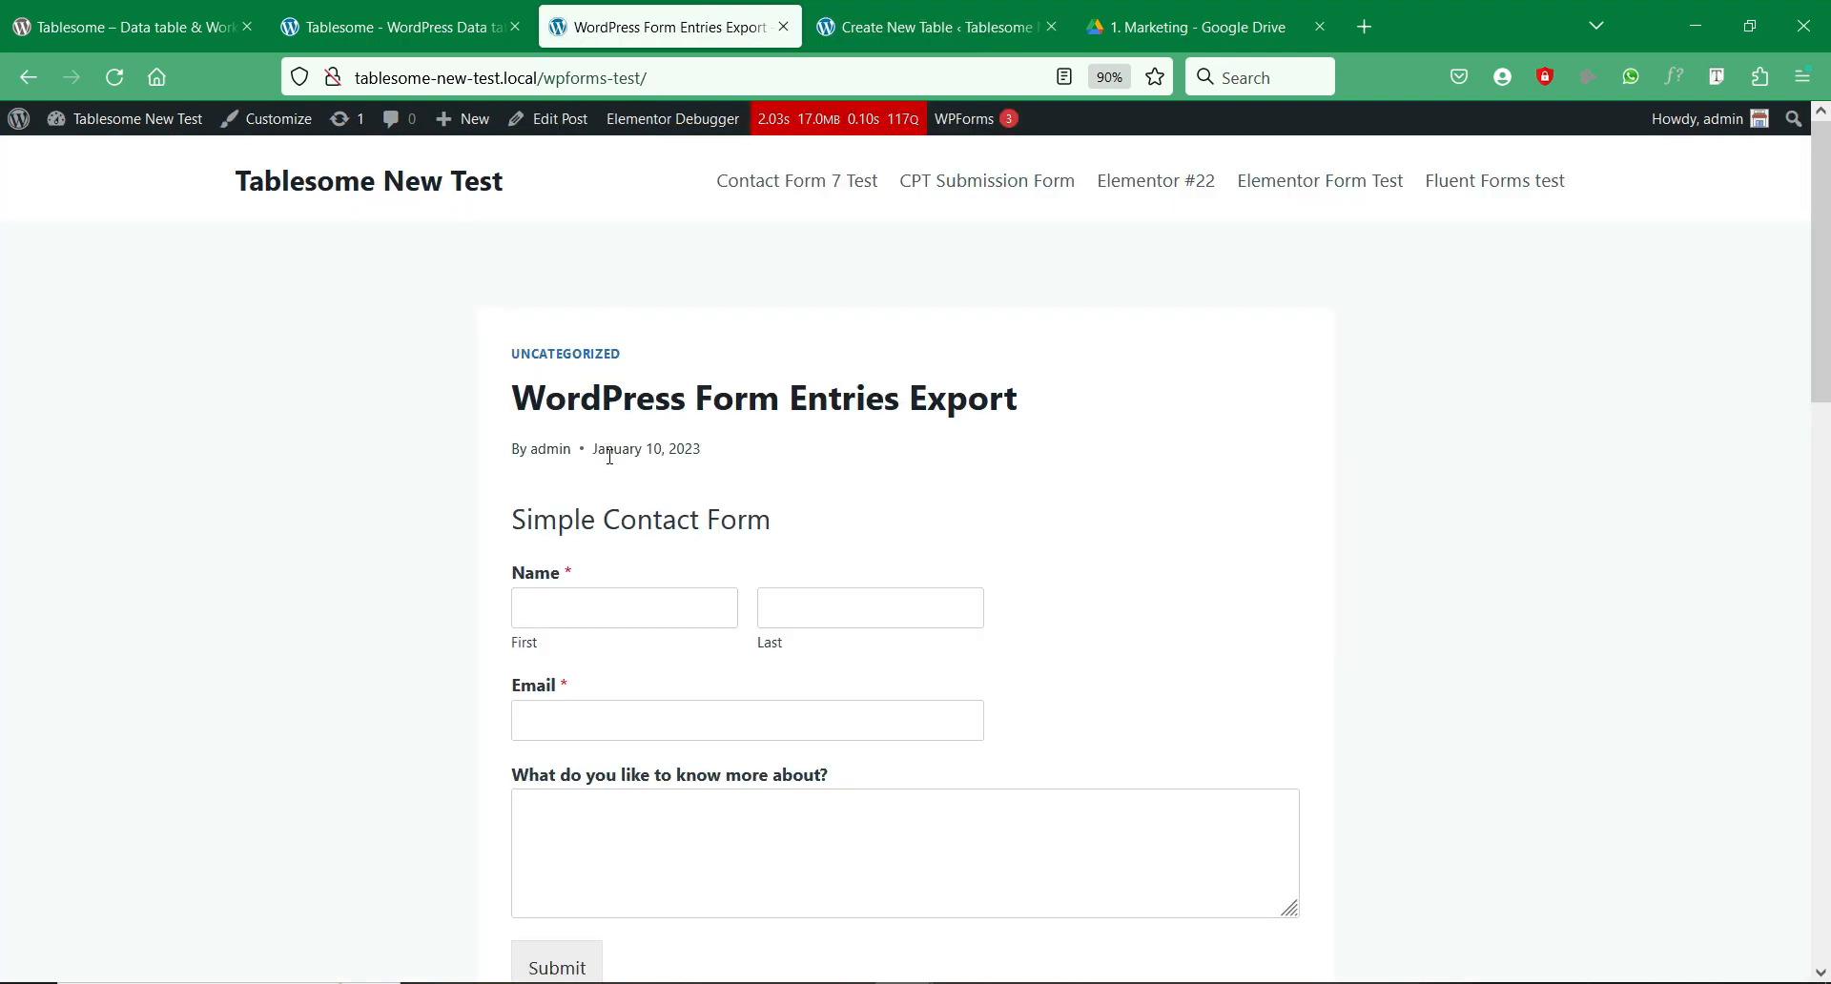
{"action": "left_click", "coordinate": [929, 27]}
Step: Set Action 1 to Tablesome Add Row
{"action": "scroll", "coordinate": [410, 537], "scroll_direction": "down", "scroll_amount": 3}
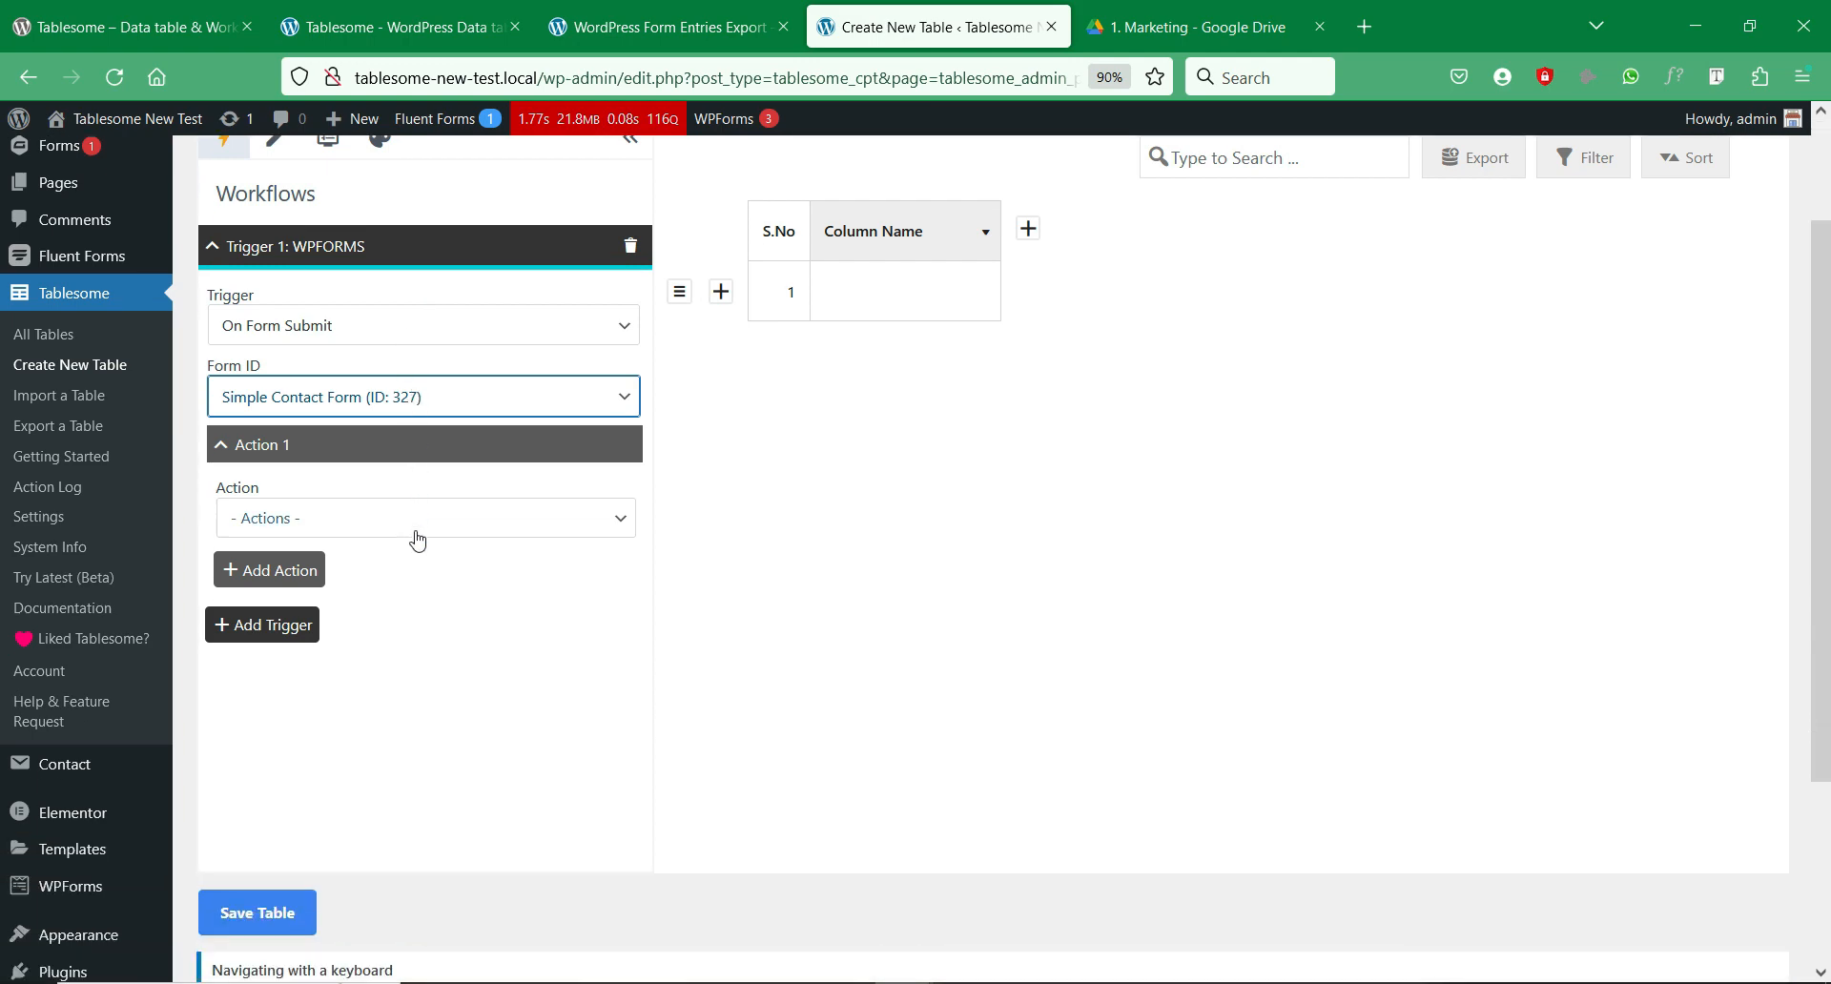
{"action": "scroll", "coordinate": [417, 541], "scroll_direction": "down", "scroll_amount": 2}
{"action": "left_click", "coordinate": [539, 441]}
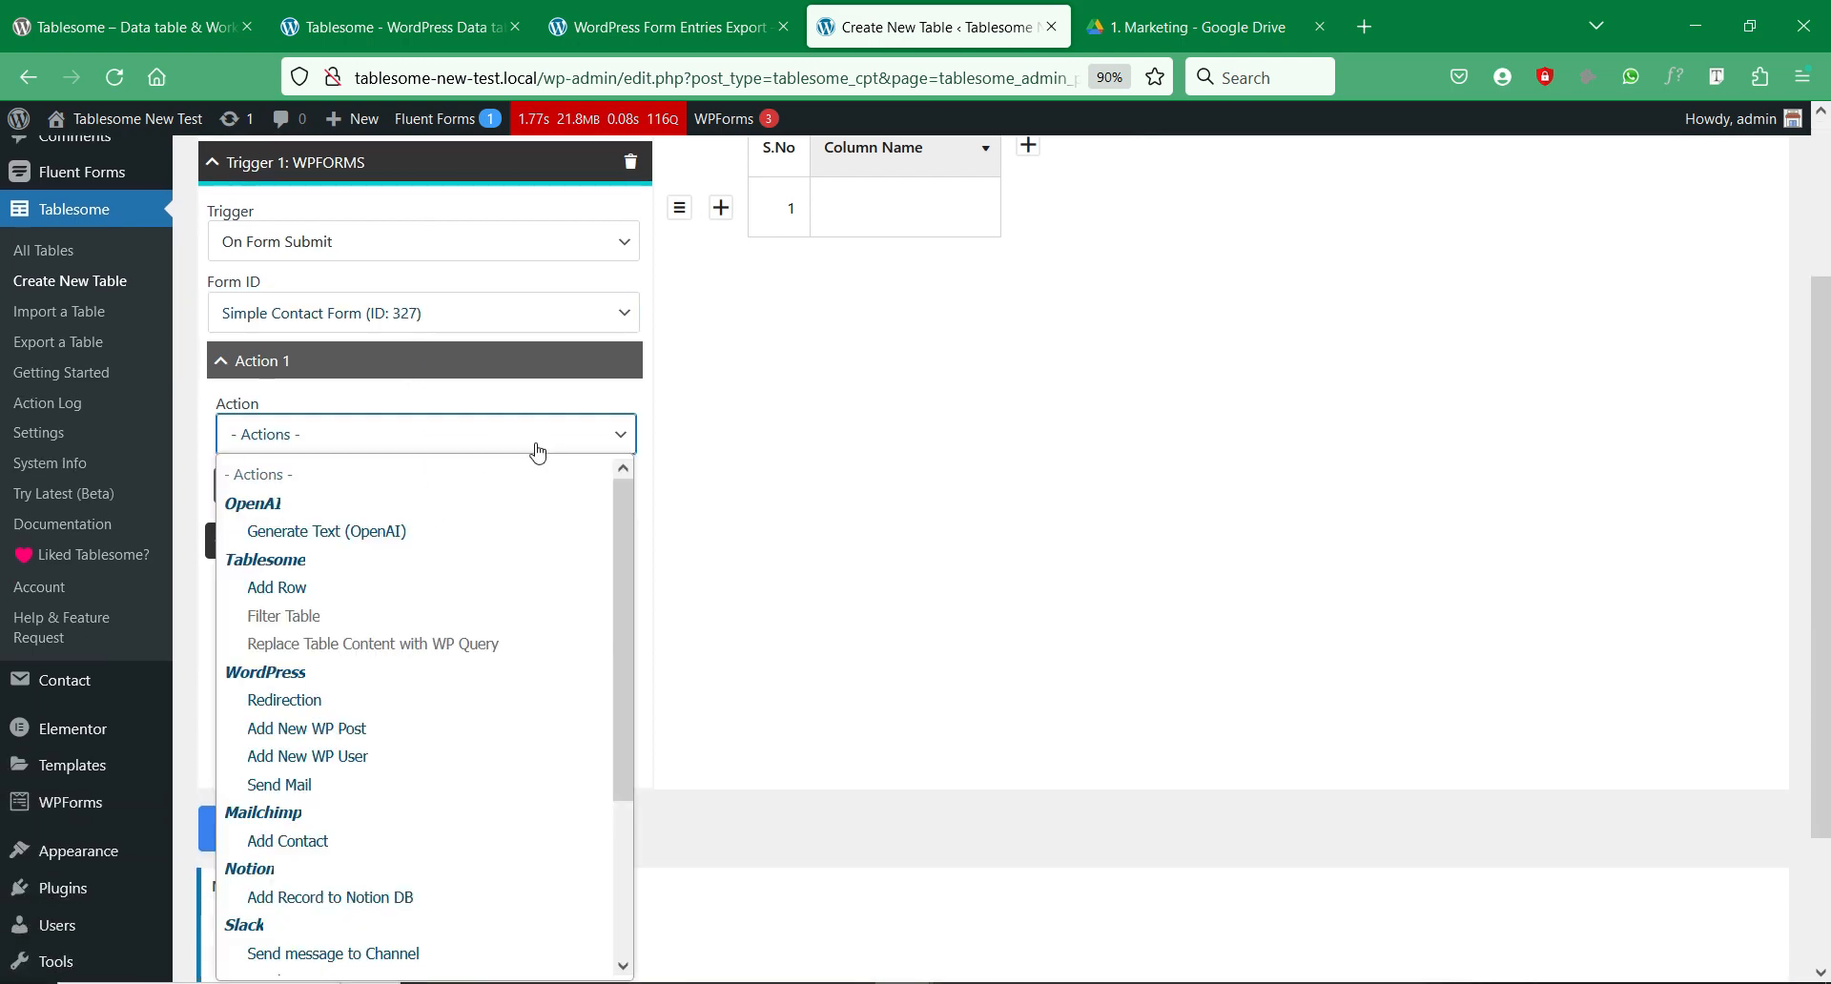
{"action": "scroll", "coordinate": [390, 949], "scroll_direction": "down", "scroll_amount": 3}
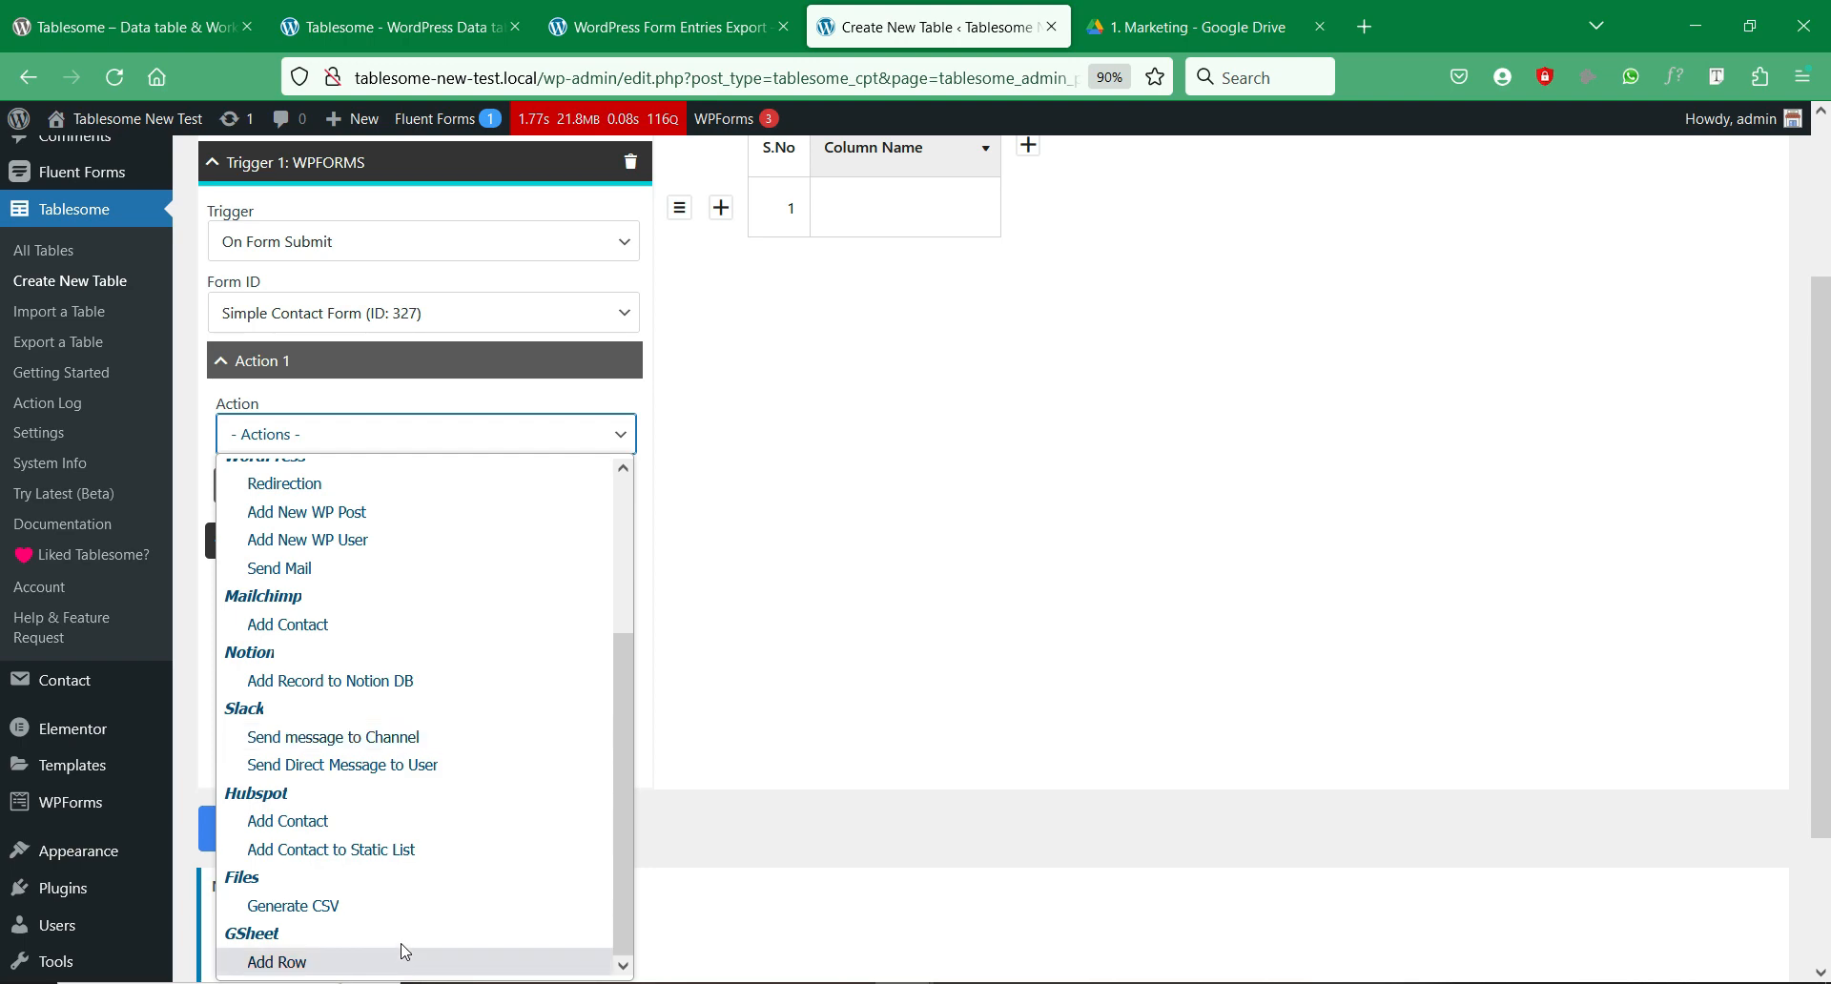
{"action": "scroll", "coordinate": [400, 763], "scroll_direction": "up", "scroll_amount": 3}
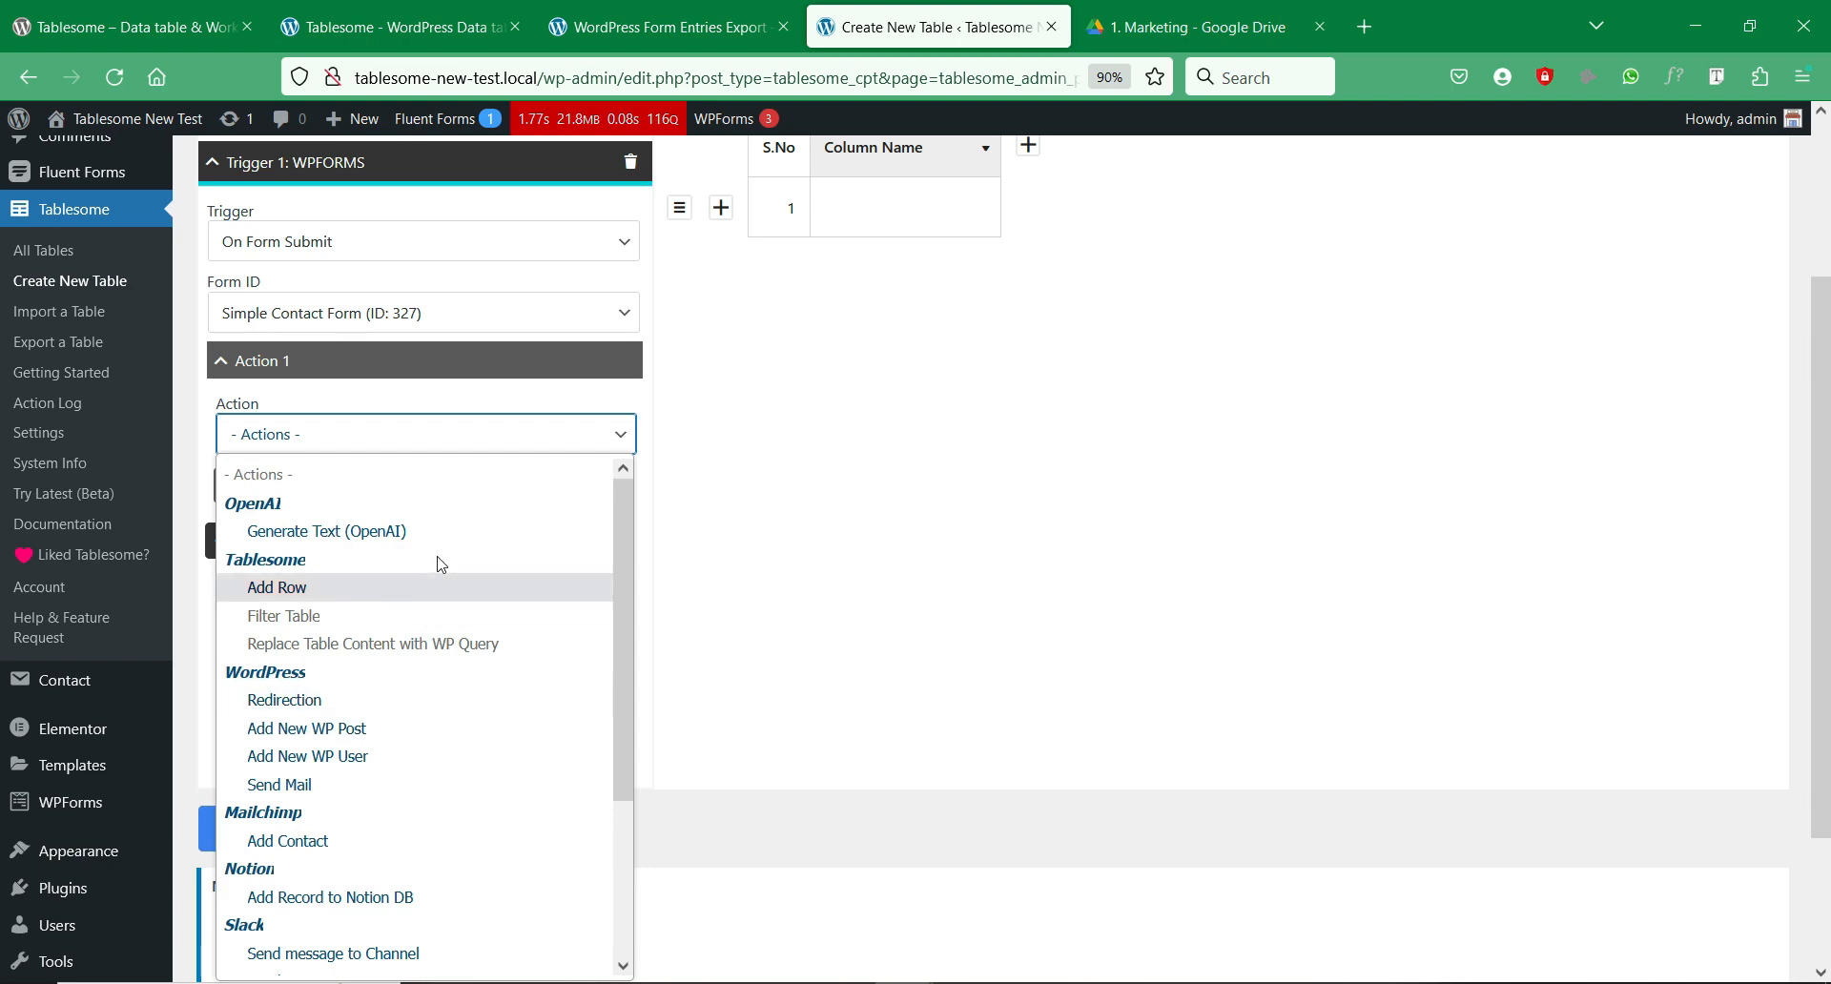
{"action": "left_click", "coordinate": [425, 586]}
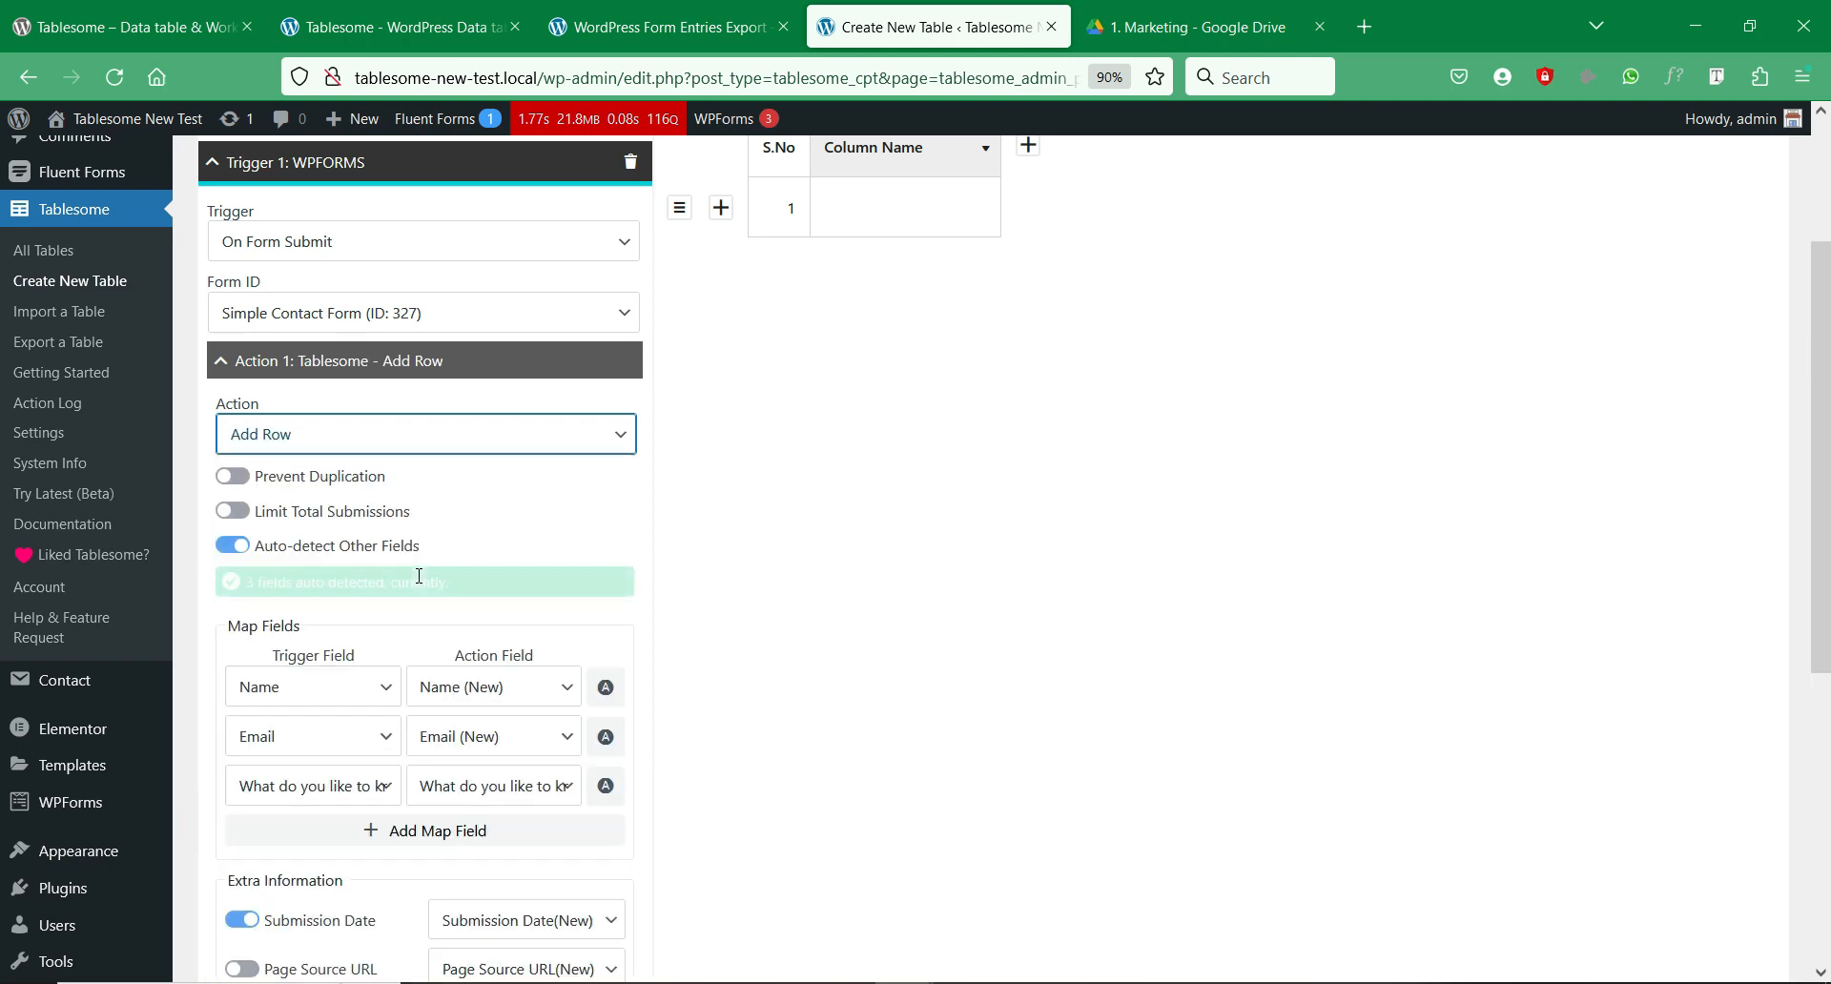
{"action": "left_click", "coordinate": [797, 513]}
Step: Check the auto-mapped Name, Email and question fields, then add an empty Action 2
{"action": "scroll", "coordinate": [616, 521], "scroll_direction": "down", "scroll_amount": 2}
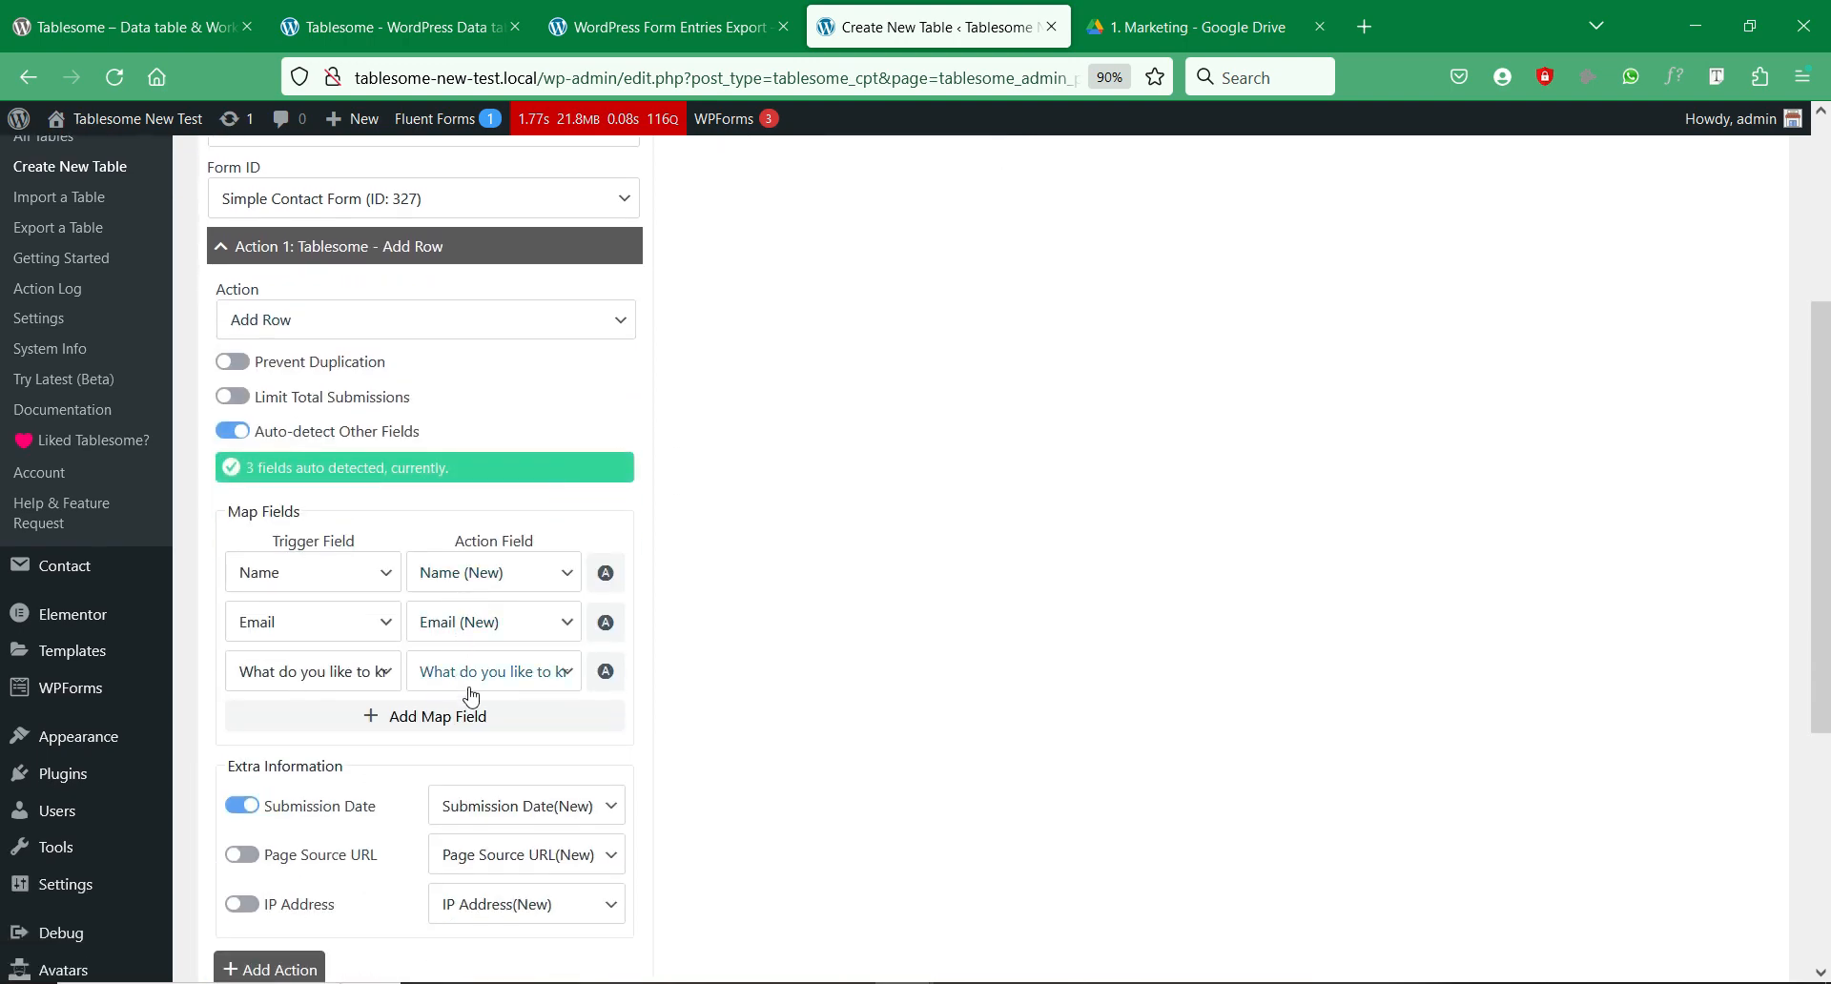
{"action": "scroll", "coordinate": [470, 692], "scroll_direction": "down", "scroll_amount": 2}
{"action": "scroll", "coordinate": [470, 689], "scroll_direction": "up", "scroll_amount": 8}
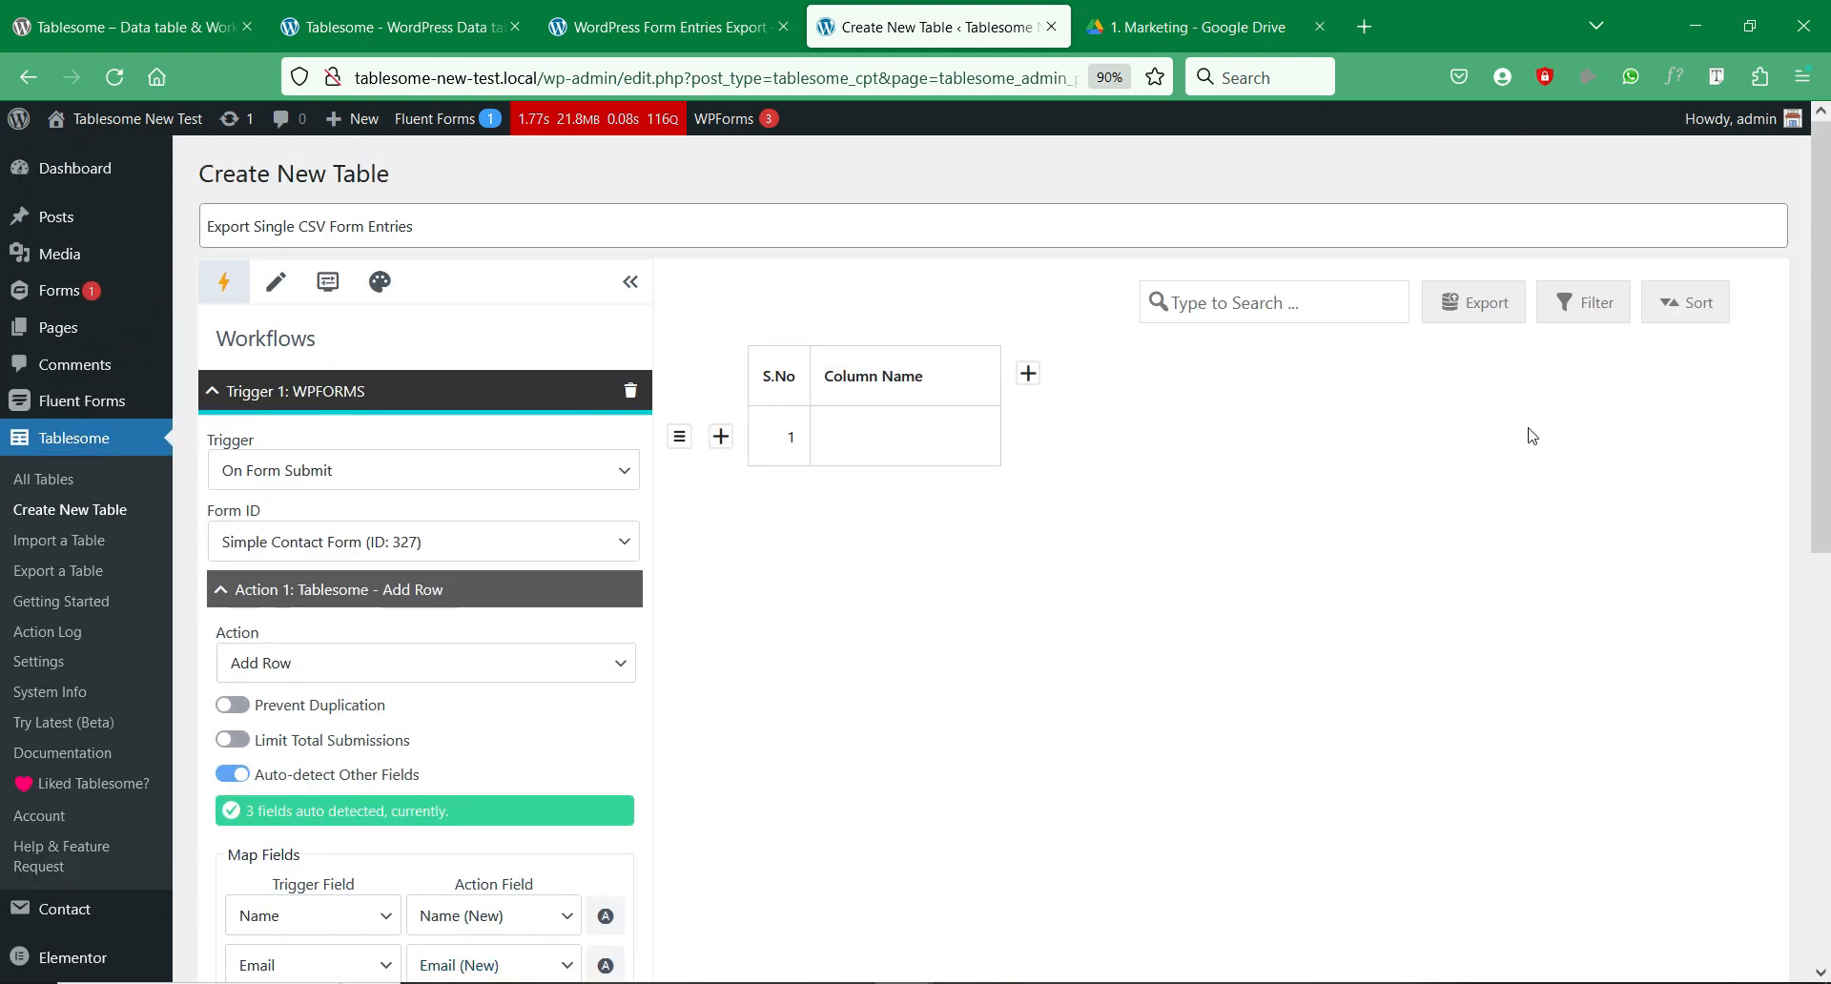
{"action": "scroll", "coordinate": [1539, 443], "scroll_direction": "down", "scroll_amount": 5}
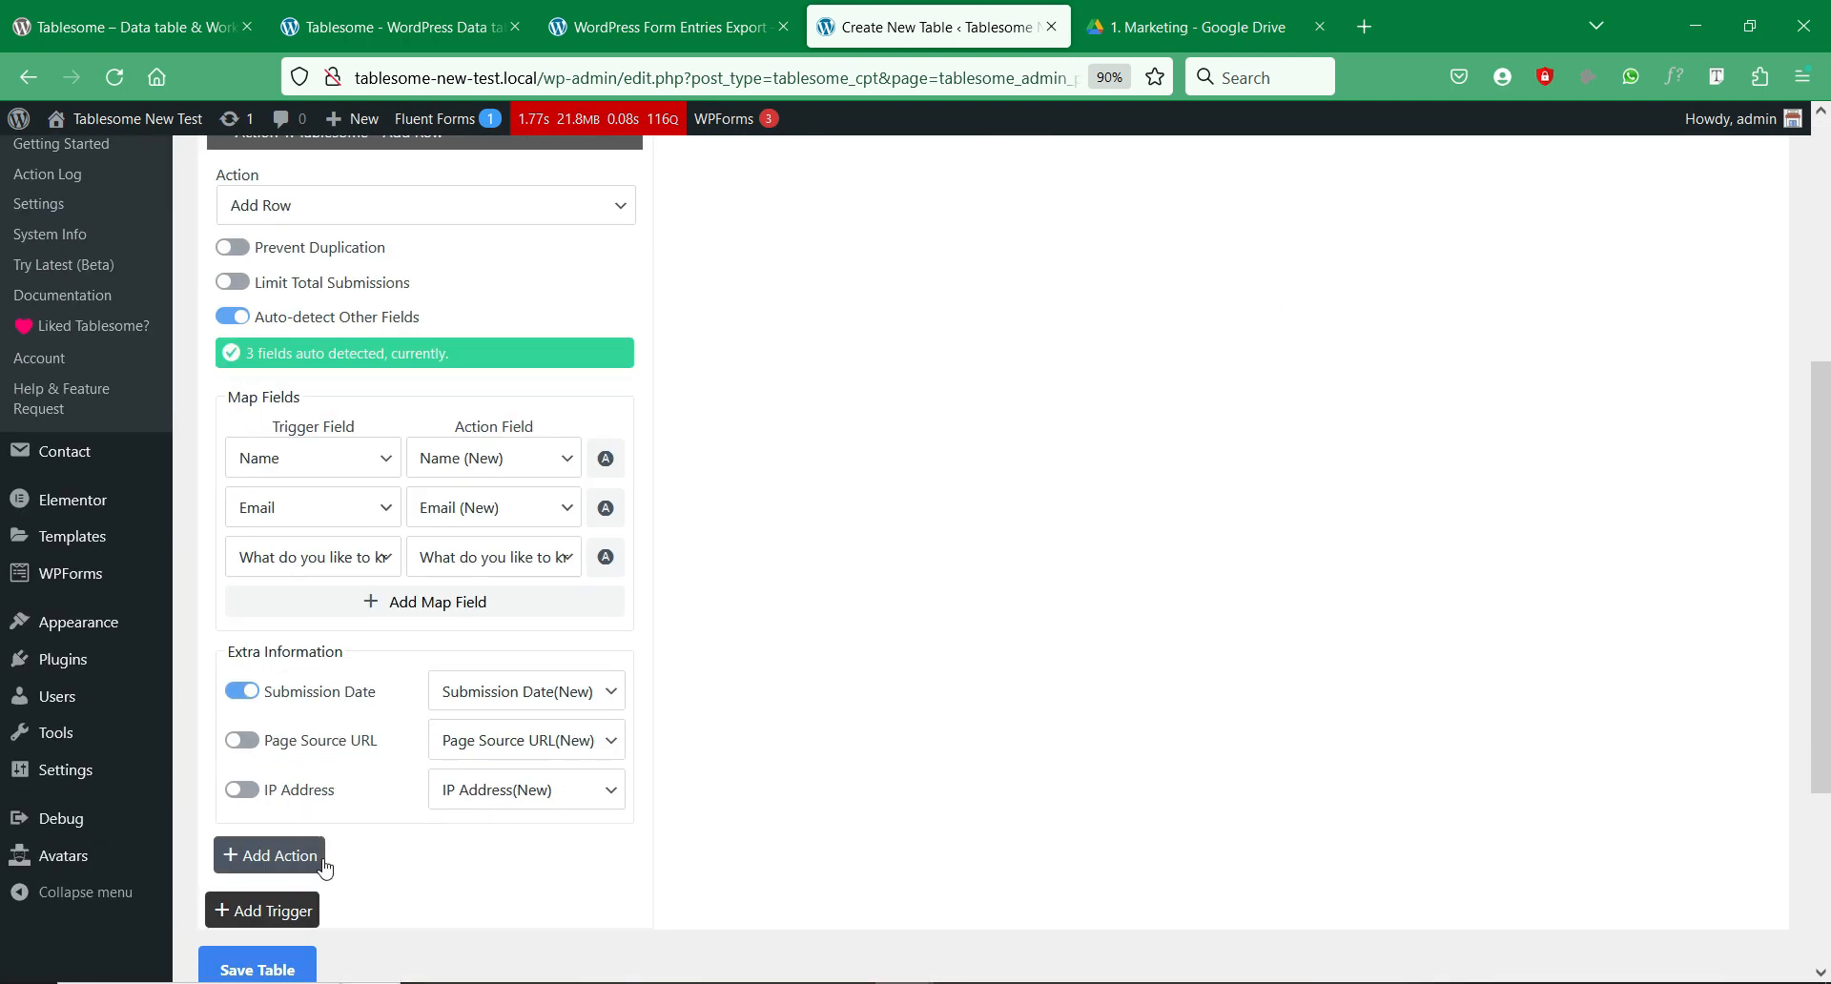
{"action": "left_click", "coordinate": [270, 855]}
{"action": "scroll", "coordinate": [526, 579], "scroll_direction": "up", "scroll_amount": 2}
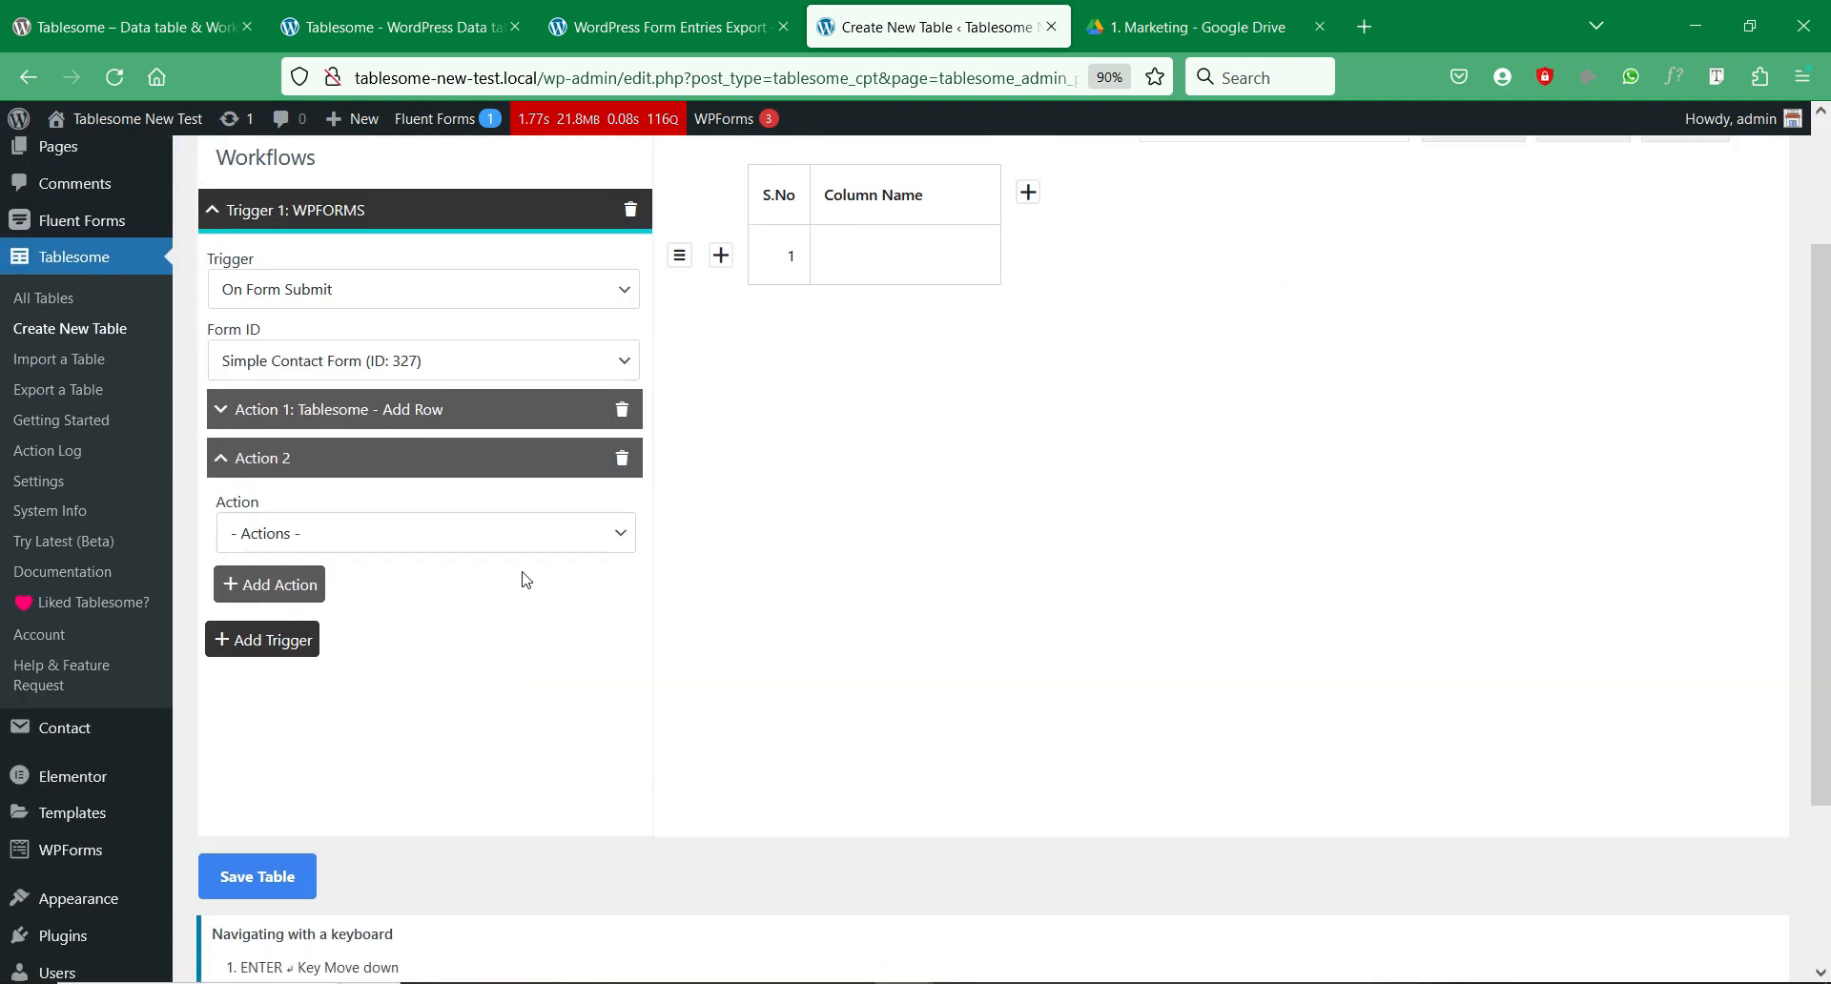
Step: Set Action 2 to Files – Generate CSV
{"action": "scroll", "coordinate": [525, 579], "scroll_direction": "up", "scroll_amount": 1}
{"action": "left_click", "coordinate": [490, 656]}
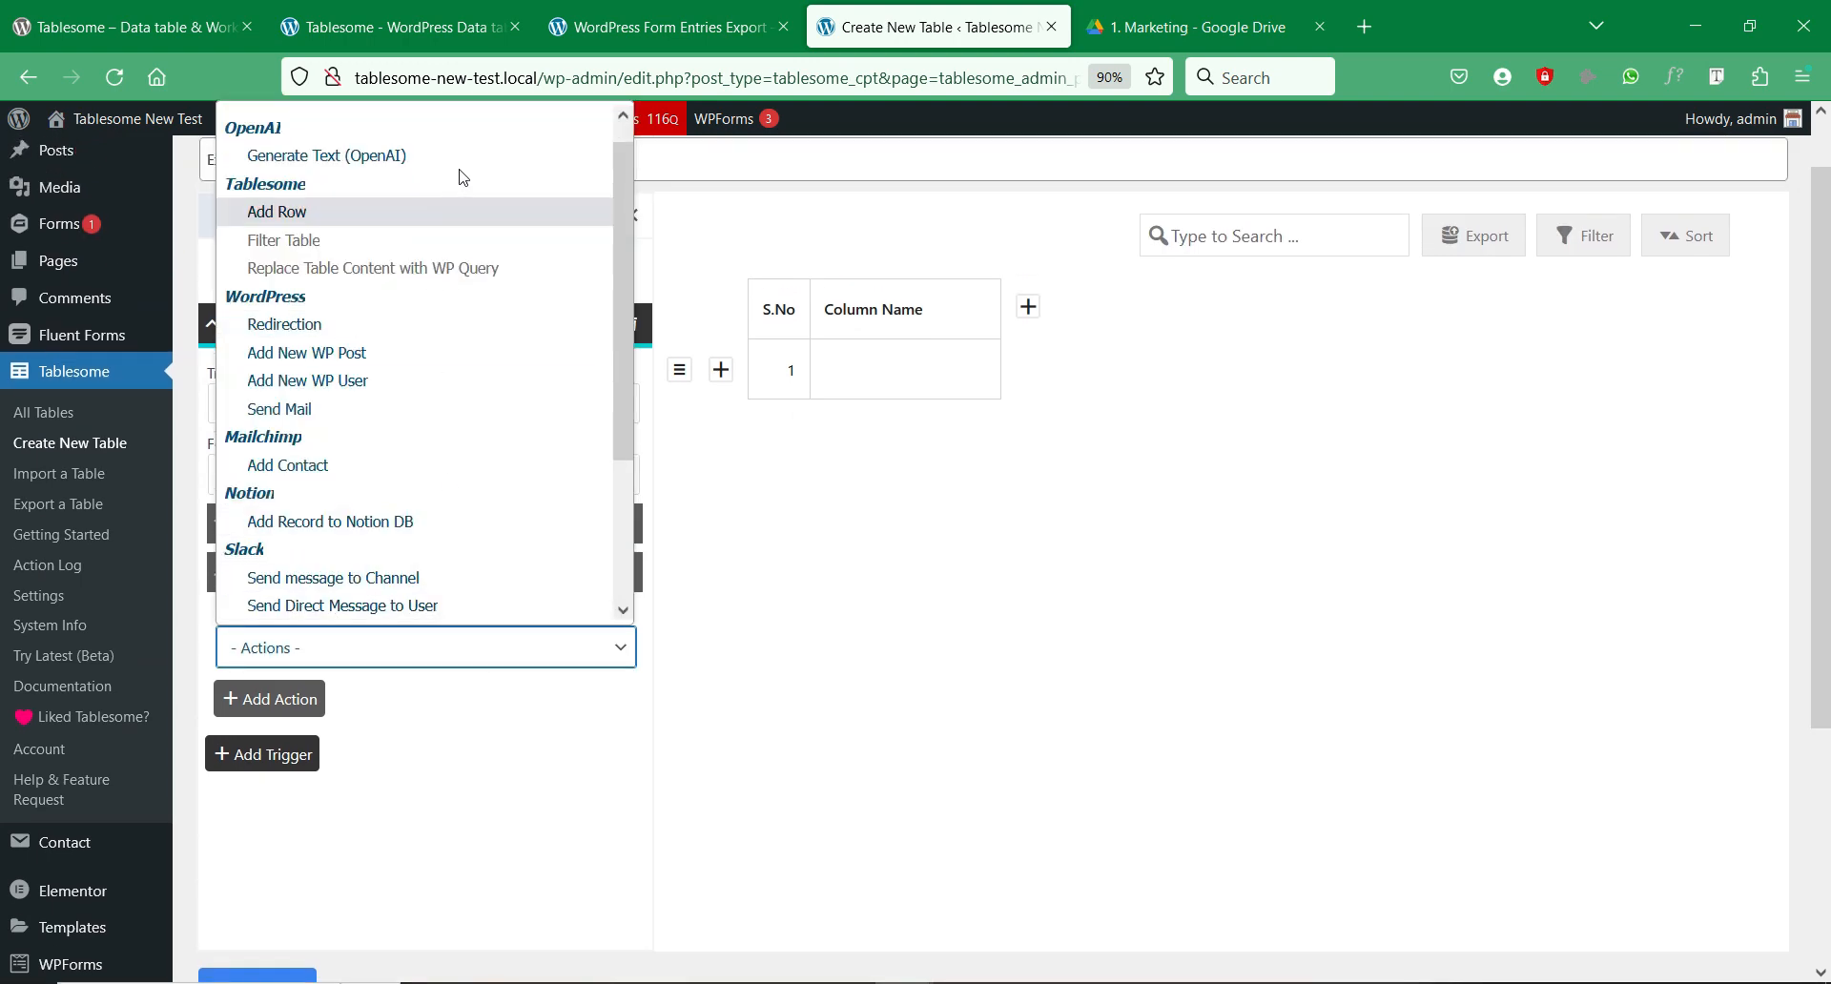
{"action": "scroll", "coordinate": [449, 286], "scroll_direction": "down", "scroll_amount": 2}
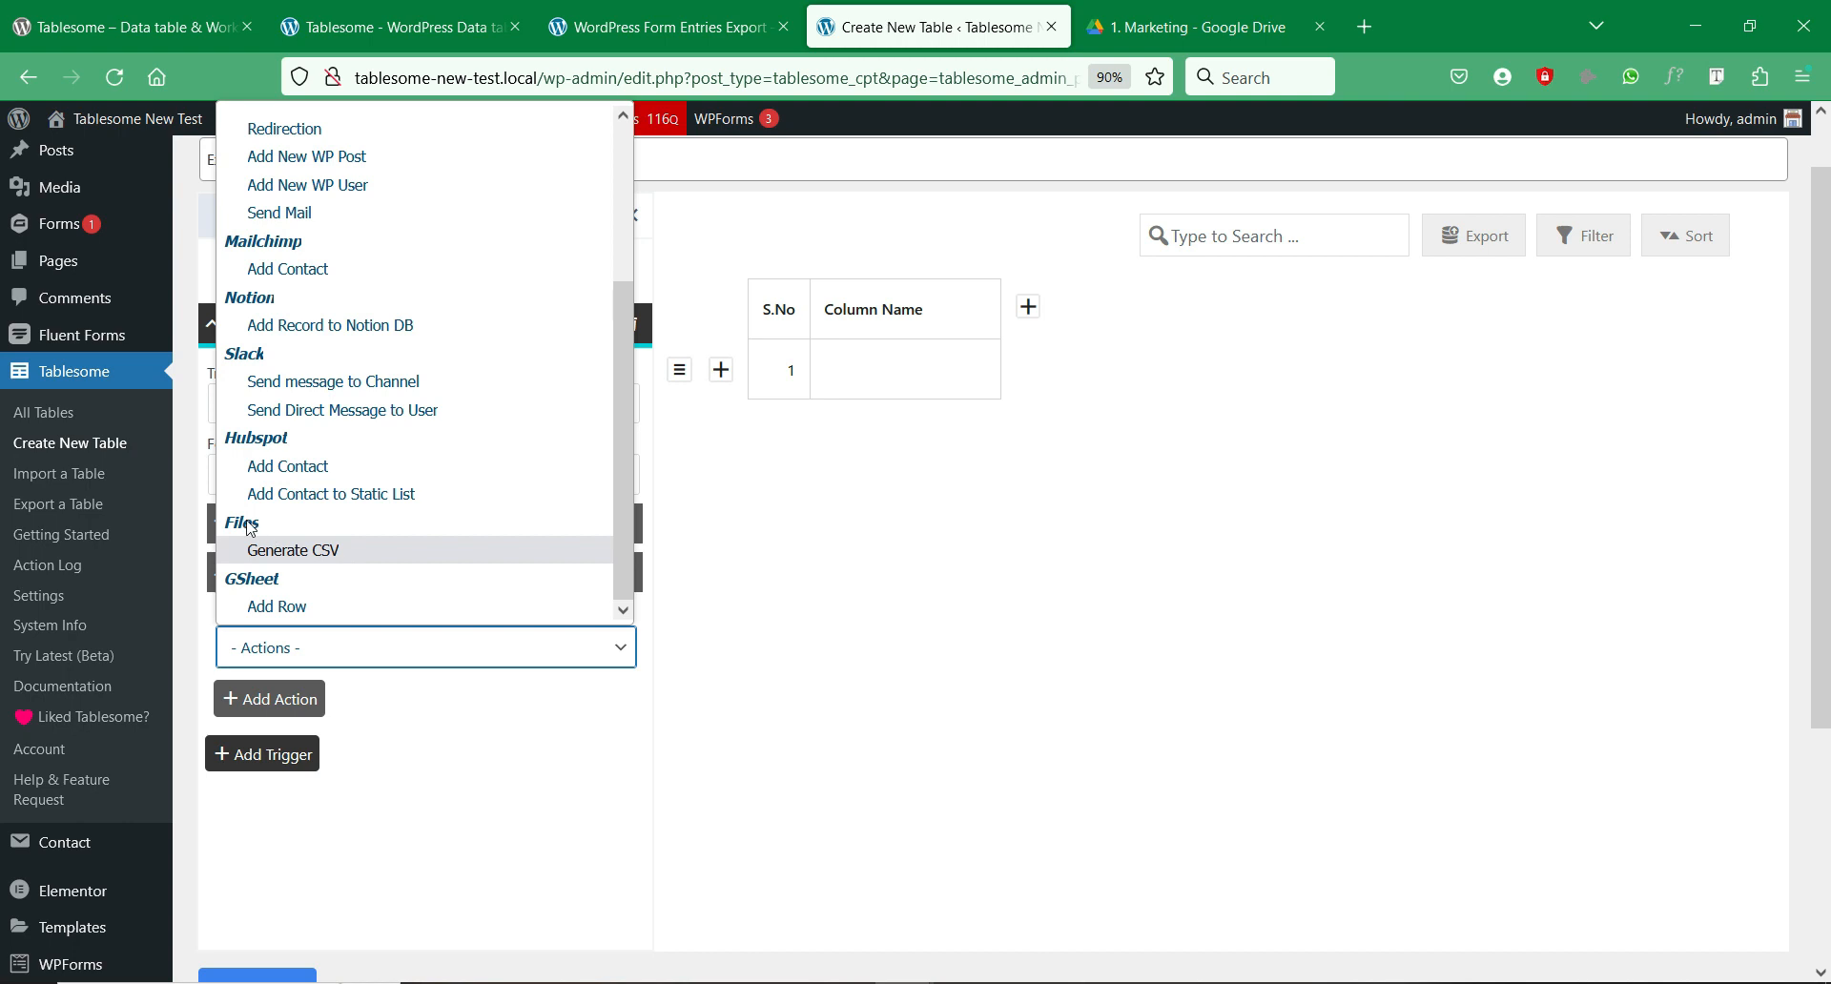
{"action": "left_click", "coordinate": [352, 554]}
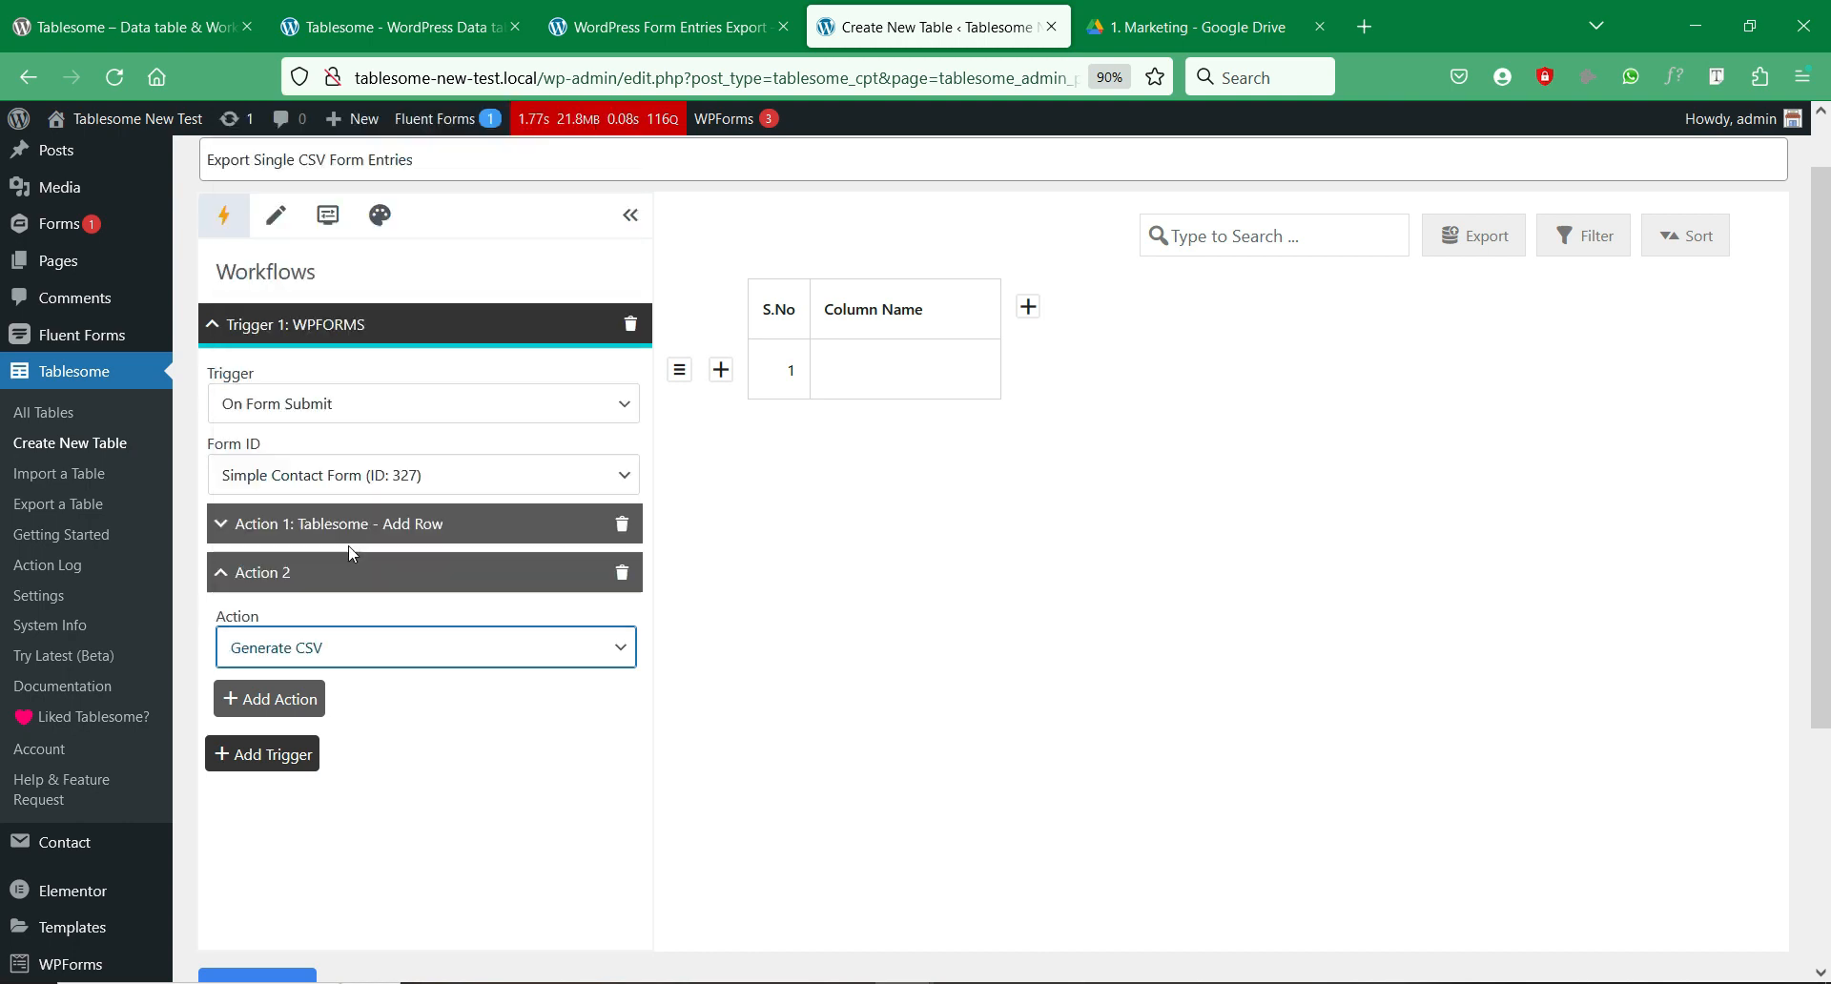
Step: Keep comma as delimiter and WordPress Media Folder as storage, then save the table
{"action": "scroll", "coordinate": [907, 530], "scroll_direction": "down", "scroll_amount": 1}
{"action": "scroll", "coordinate": [905, 530], "scroll_direction": "down", "scroll_amount": 1}
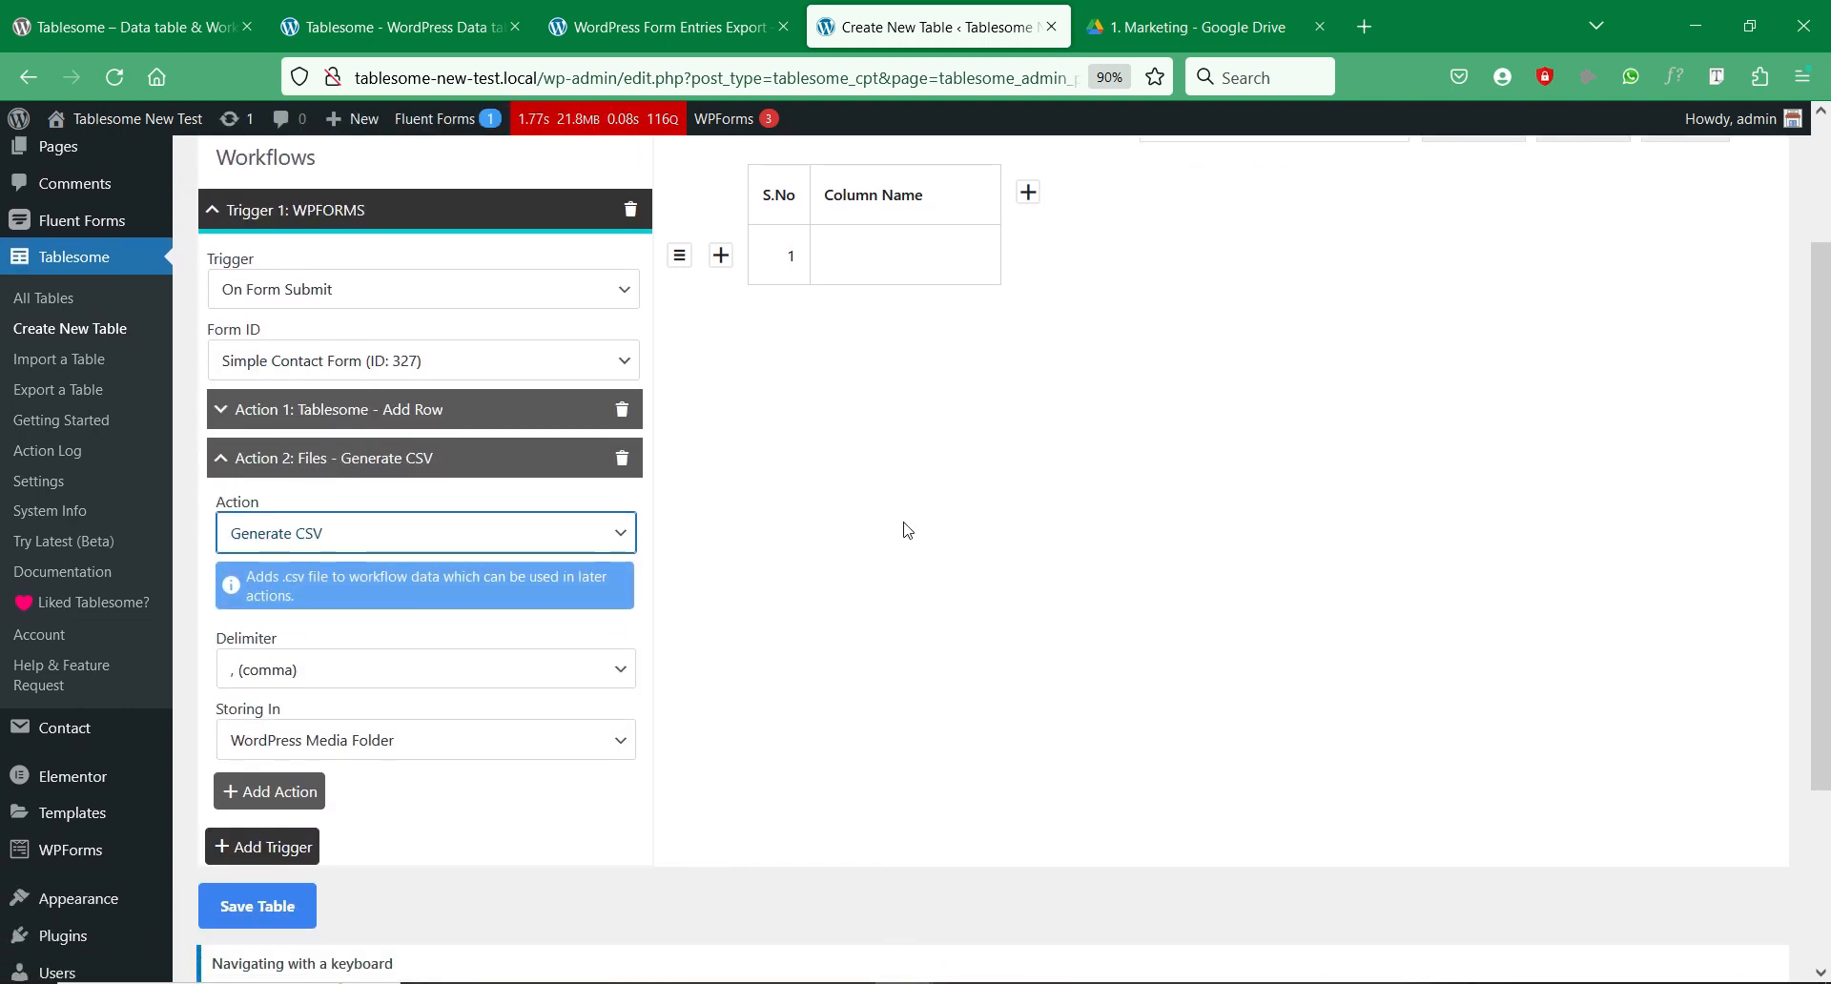
{"action": "left_click", "coordinate": [576, 668]}
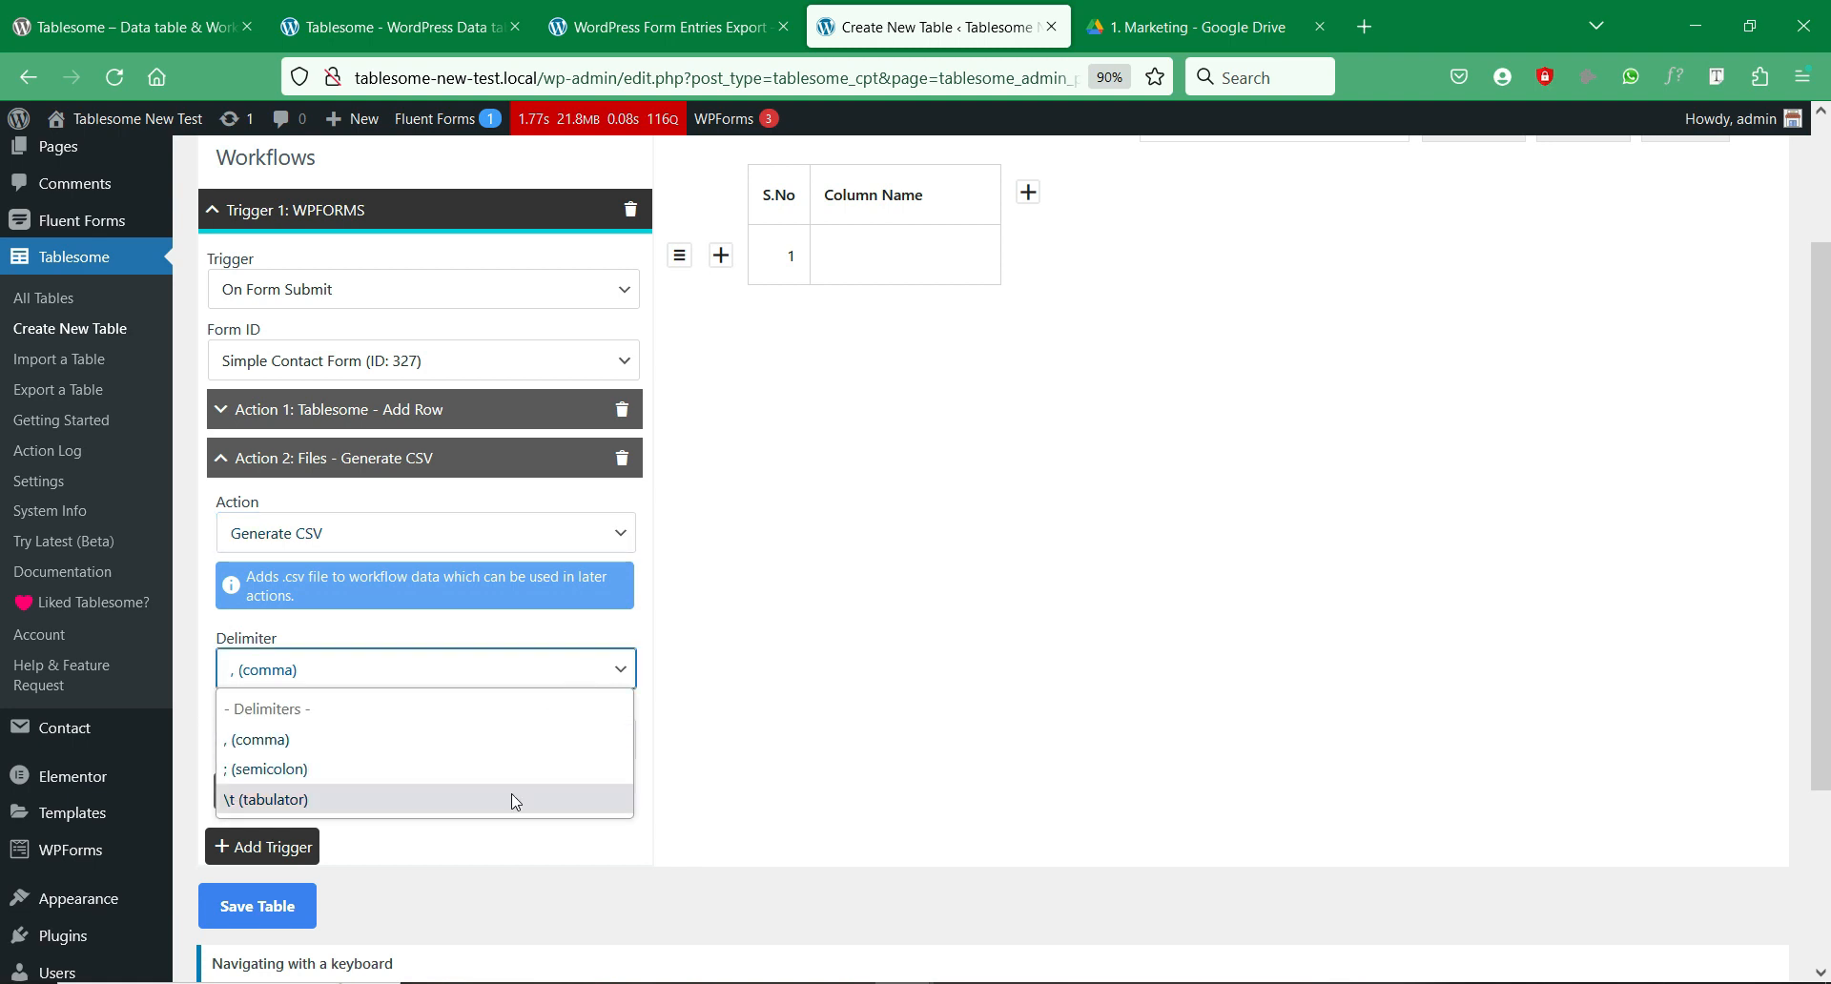
{"action": "left_click", "coordinate": [569, 669]}
{"action": "left_click", "coordinate": [564, 742]}
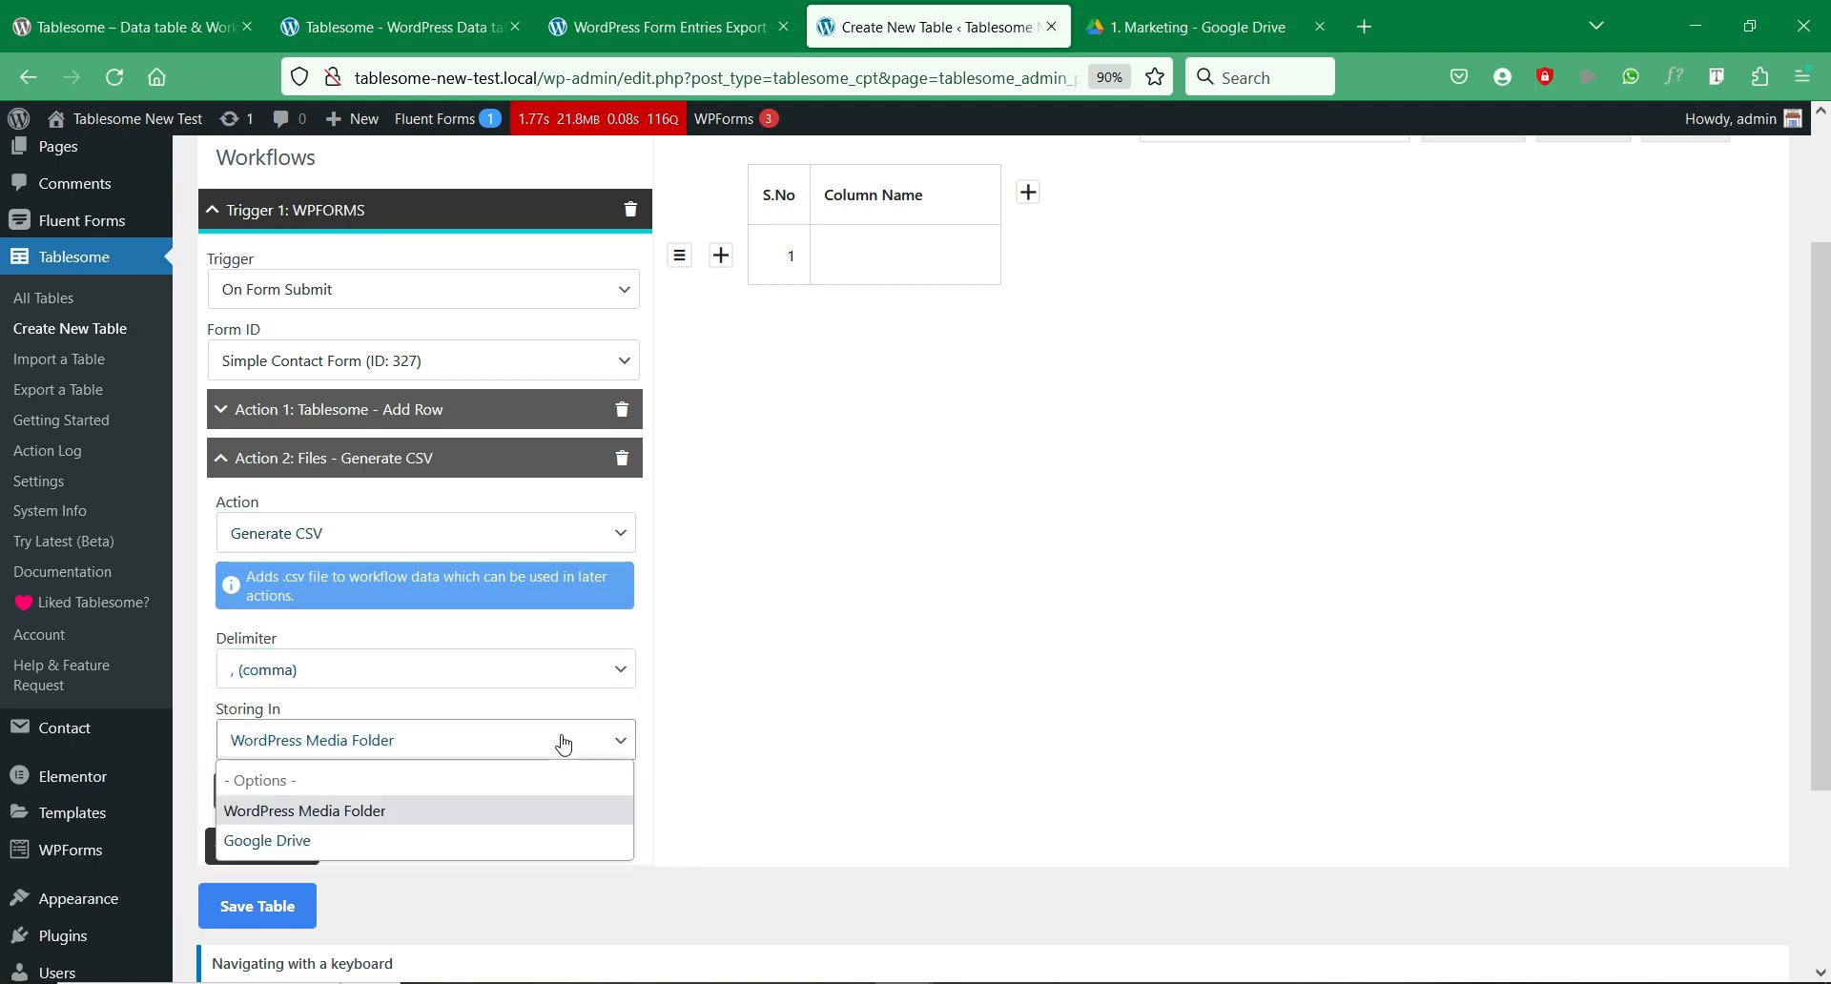
{"action": "left_click", "coordinate": [523, 818]}
{"action": "left_click", "coordinate": [822, 536]}
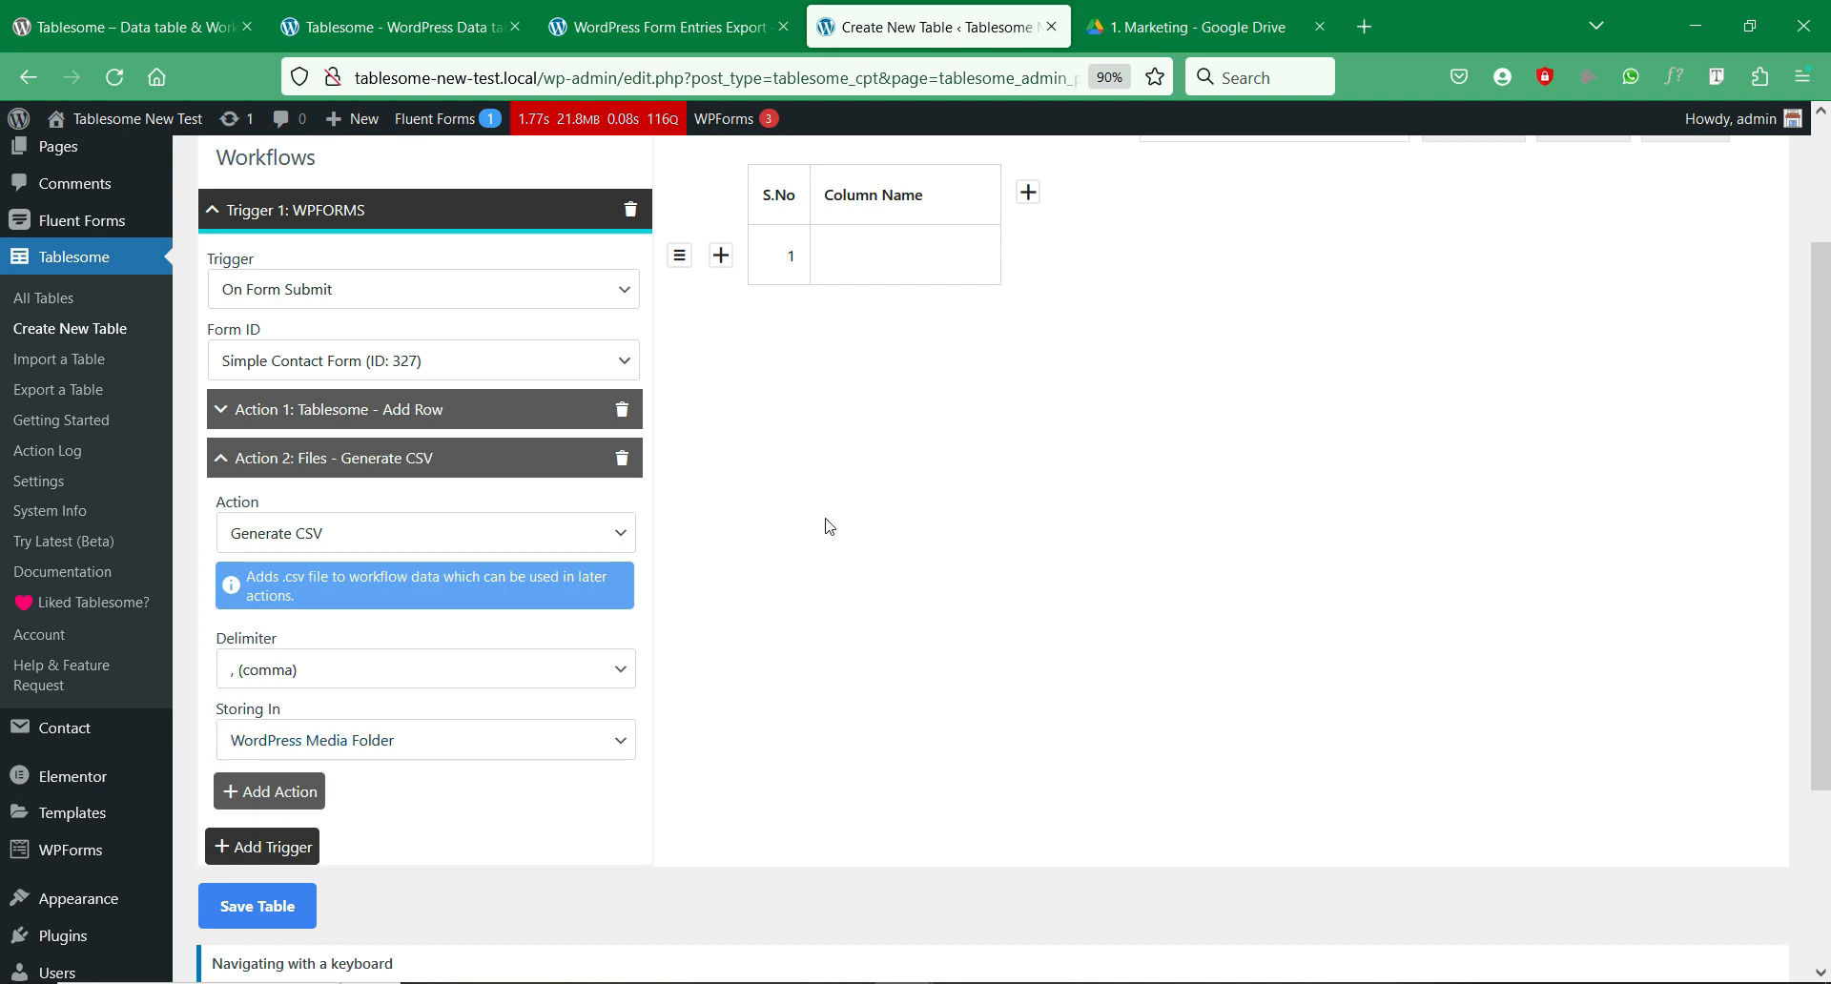
{"action": "left_click", "coordinate": [298, 912]}
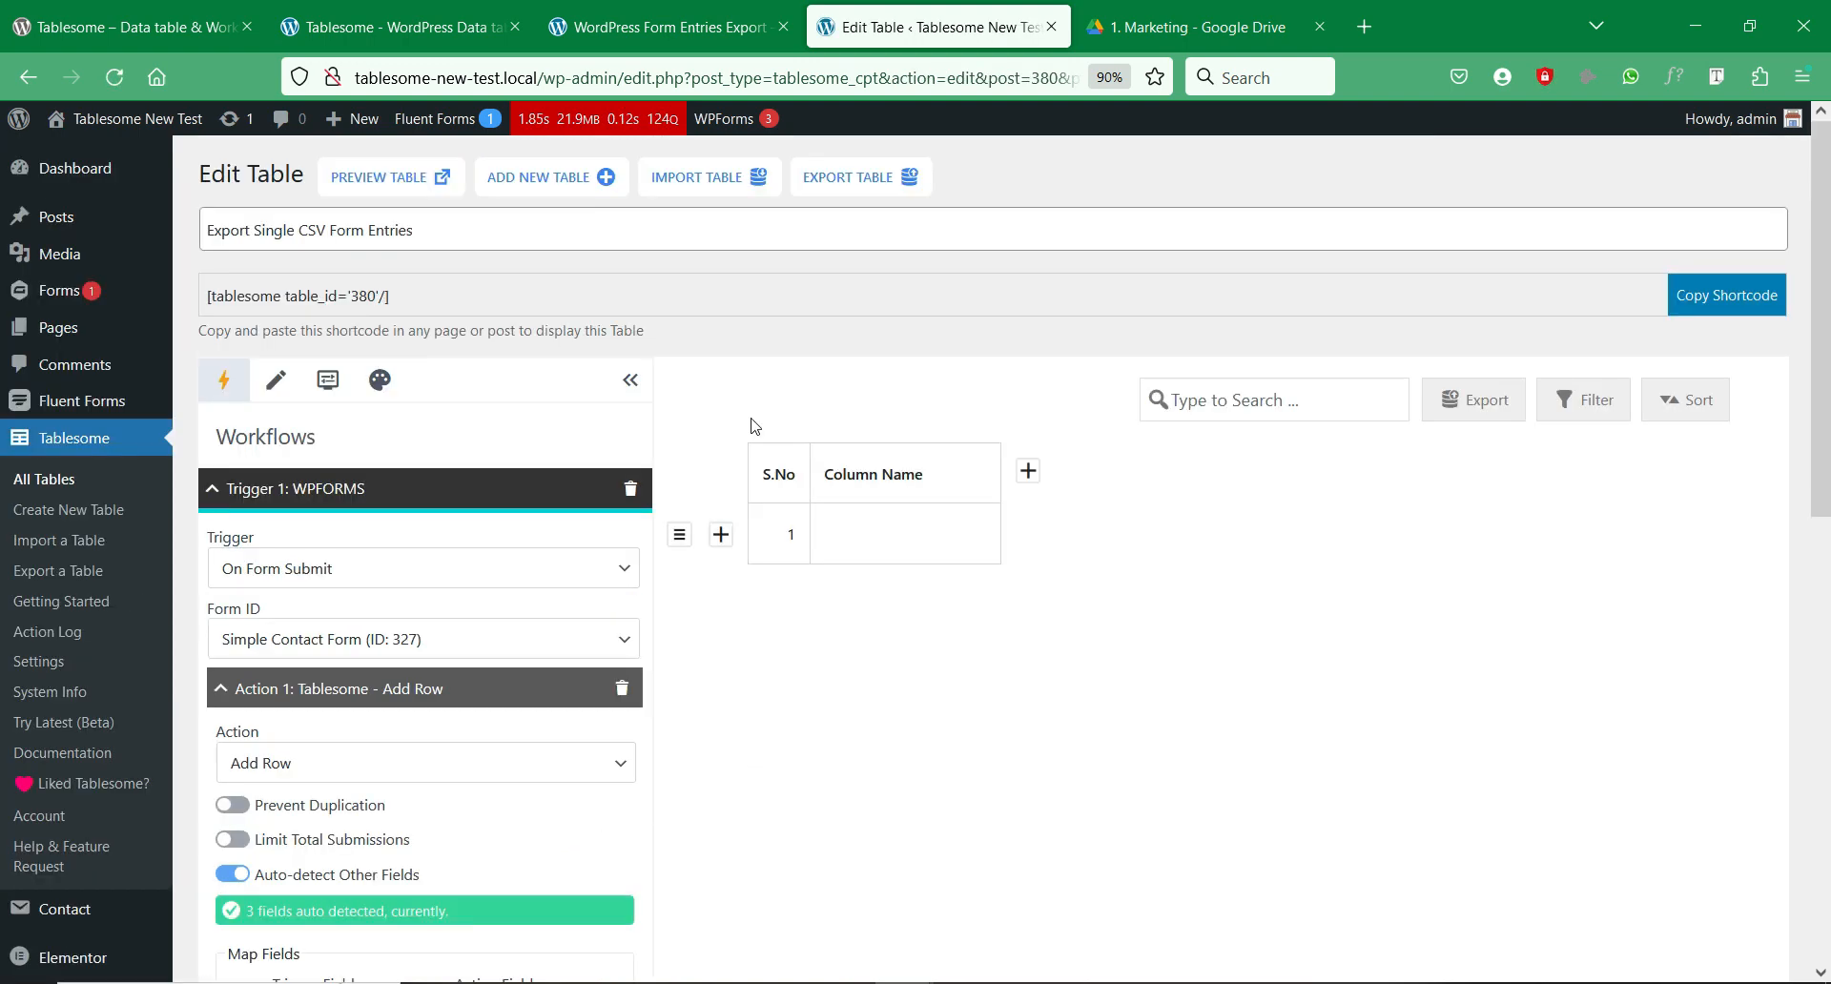
Step: Submit the Simple Contact Form with a test name, email address and message 'Hello! How are you?'
{"action": "left_click", "coordinate": [668, 27]}
{"action": "left_click", "coordinate": [611, 610]}
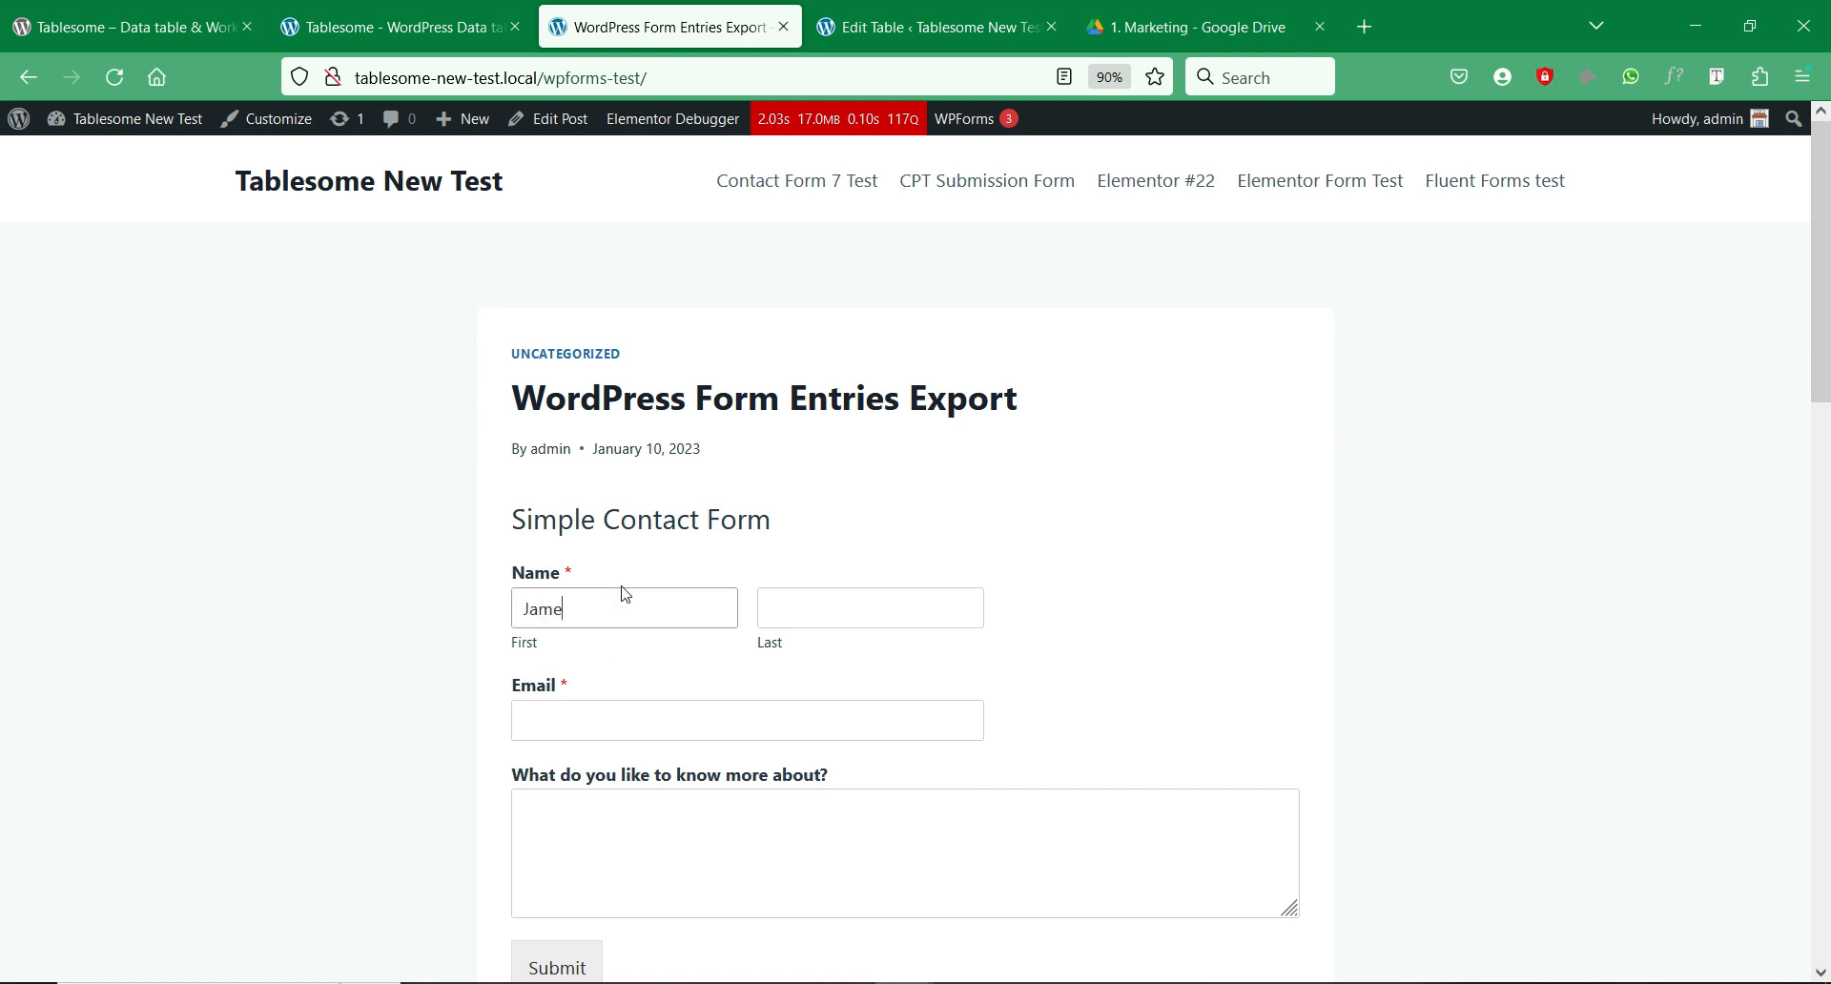
{"action": "left_click", "coordinate": [847, 594]}
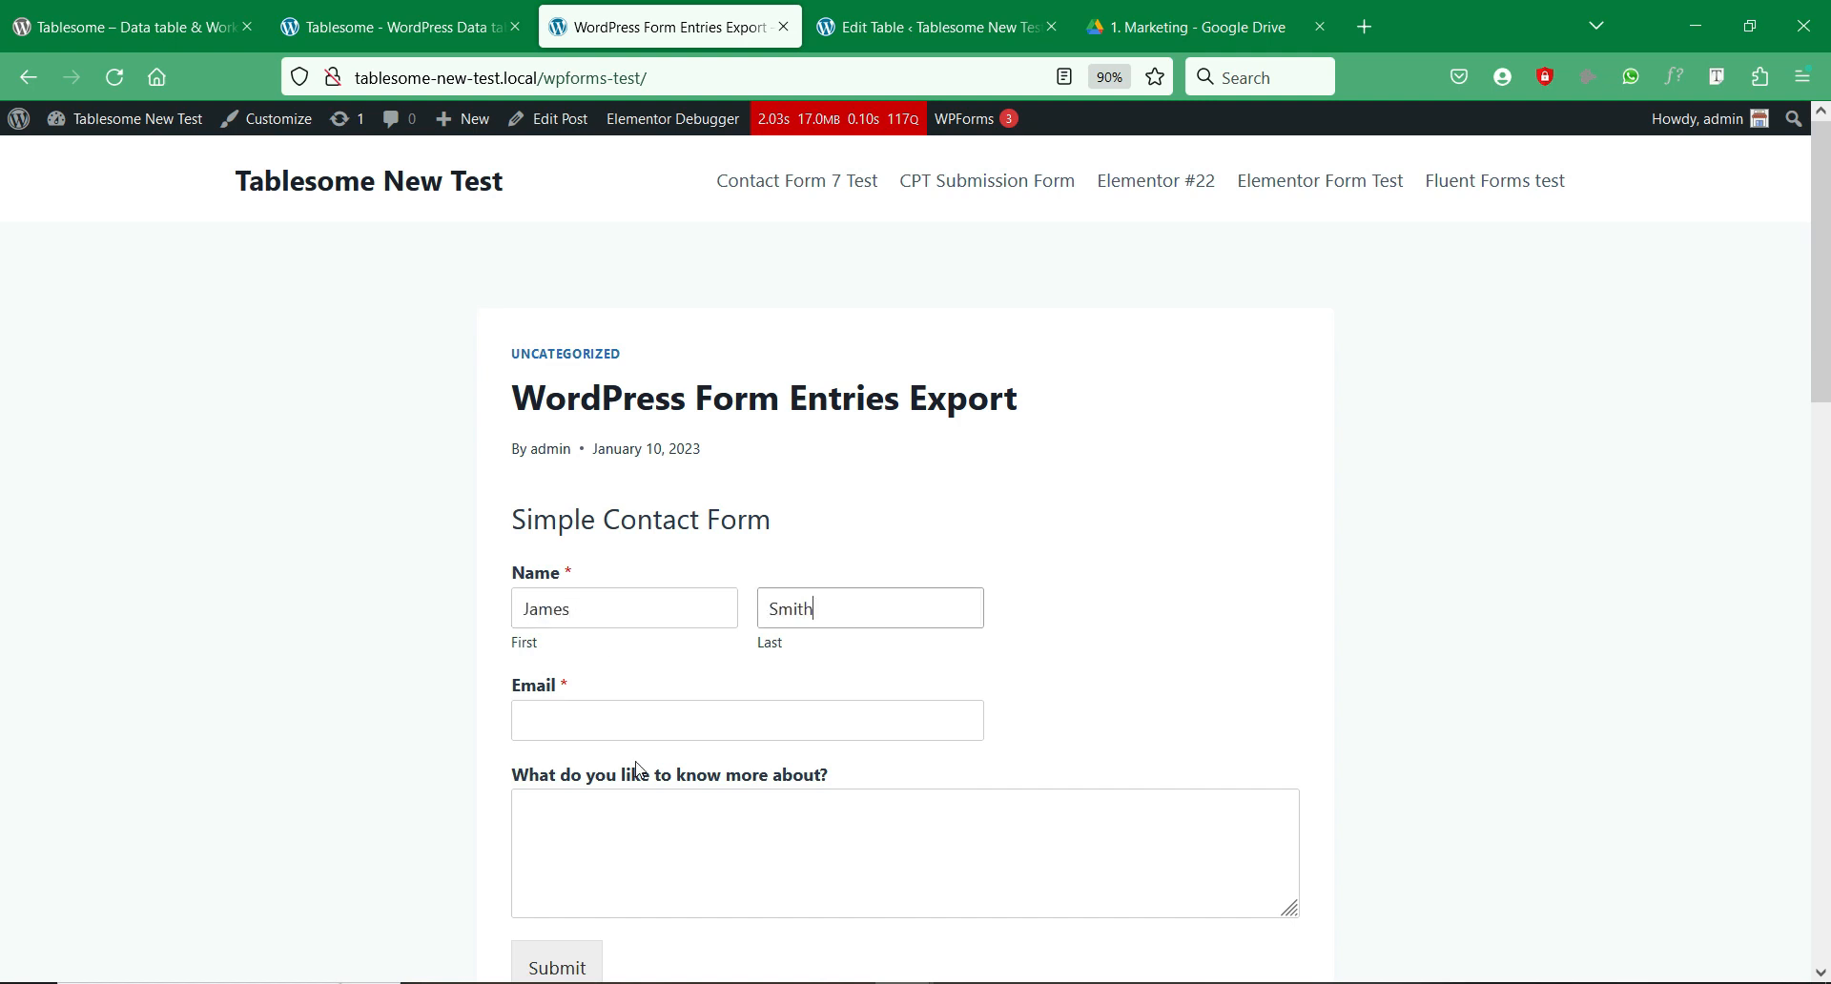
{"action": "left_click", "coordinate": [658, 711]}
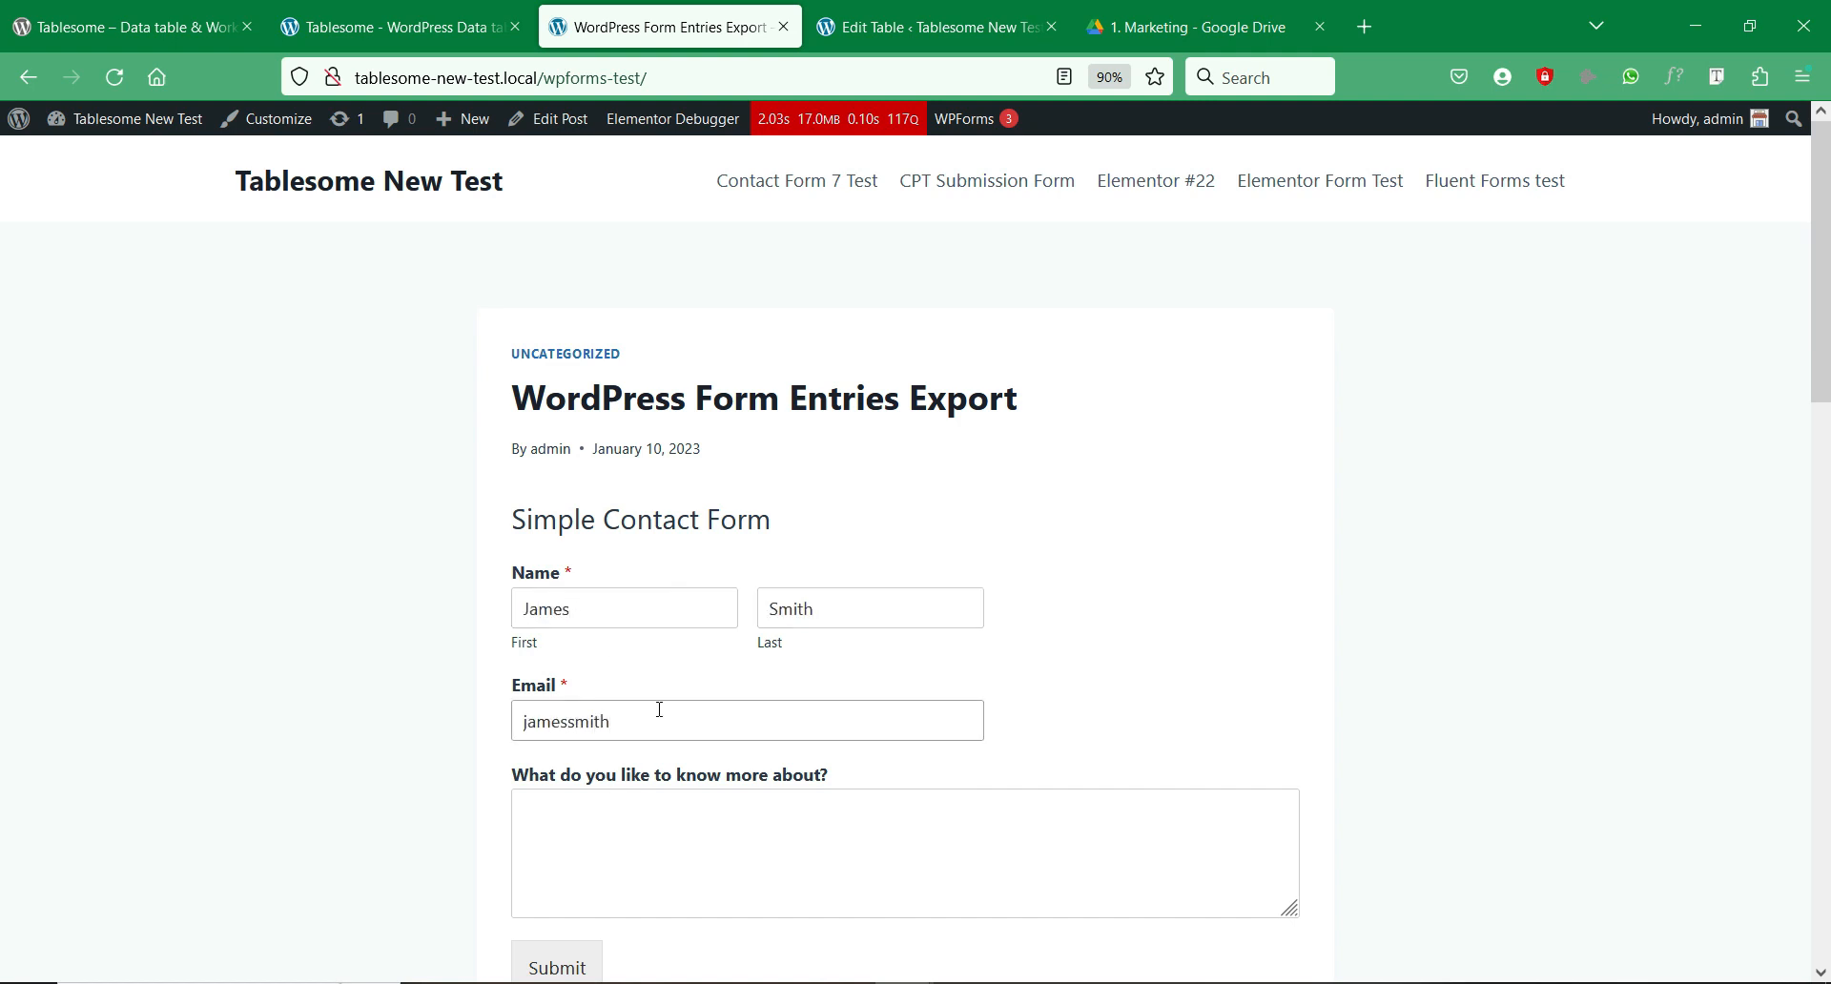
{"action": "left_click", "coordinate": [664, 818]}
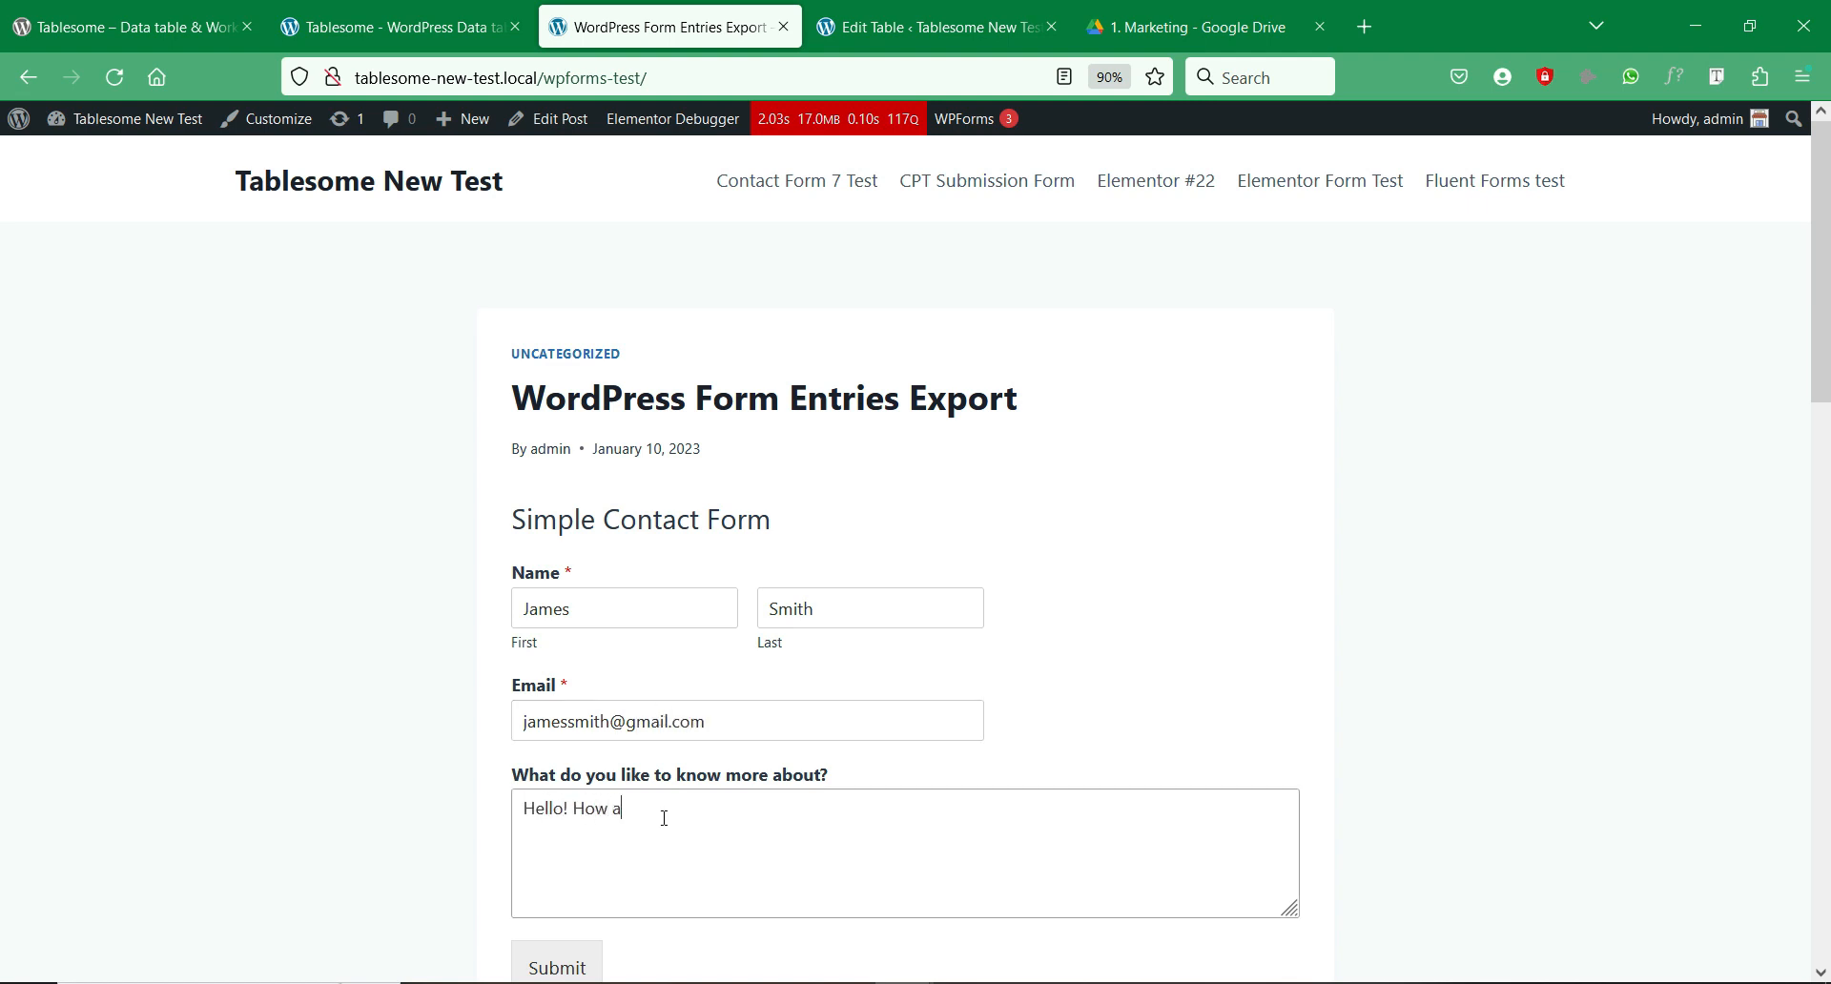
{"action": "scroll", "coordinate": [687, 813], "scroll_direction": "down", "scroll_amount": 2}
{"action": "left_click", "coordinate": [573, 853]}
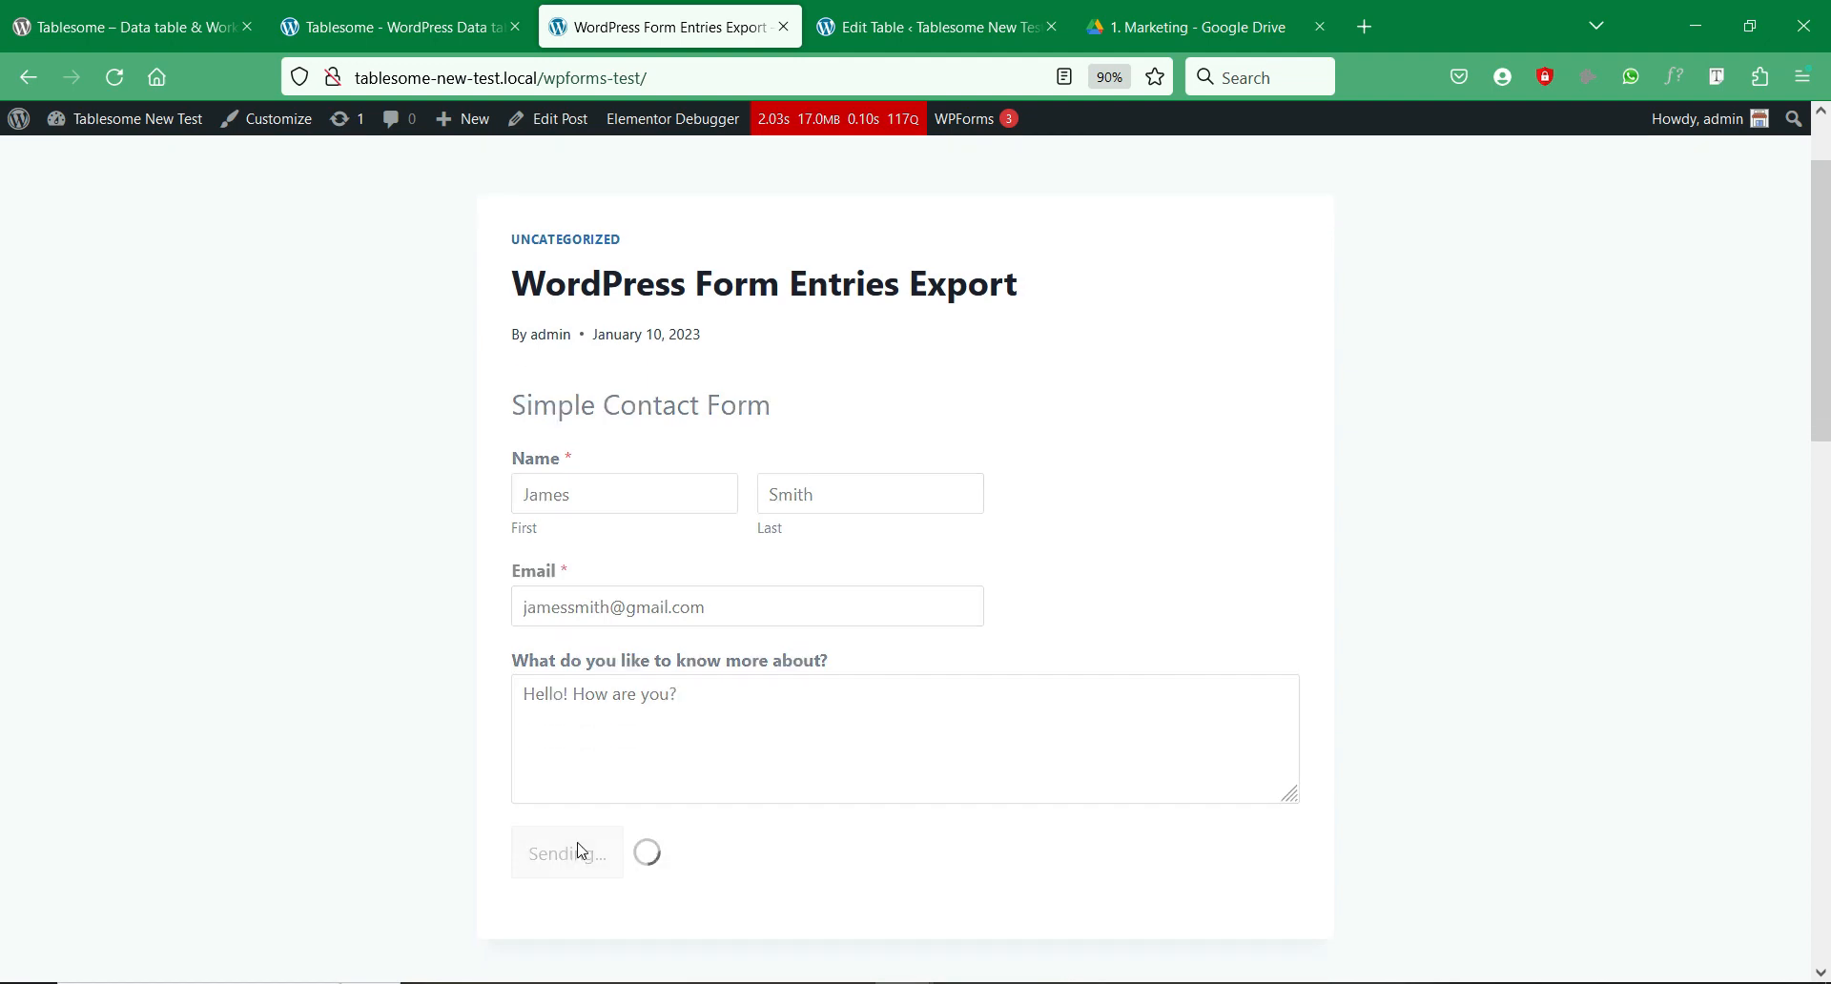
Step: Go back to the Edit Table tab and reload it to show the new entry
{"action": "scroll", "coordinate": [764, 604], "scroll_direction": "up", "scroll_amount": 3}
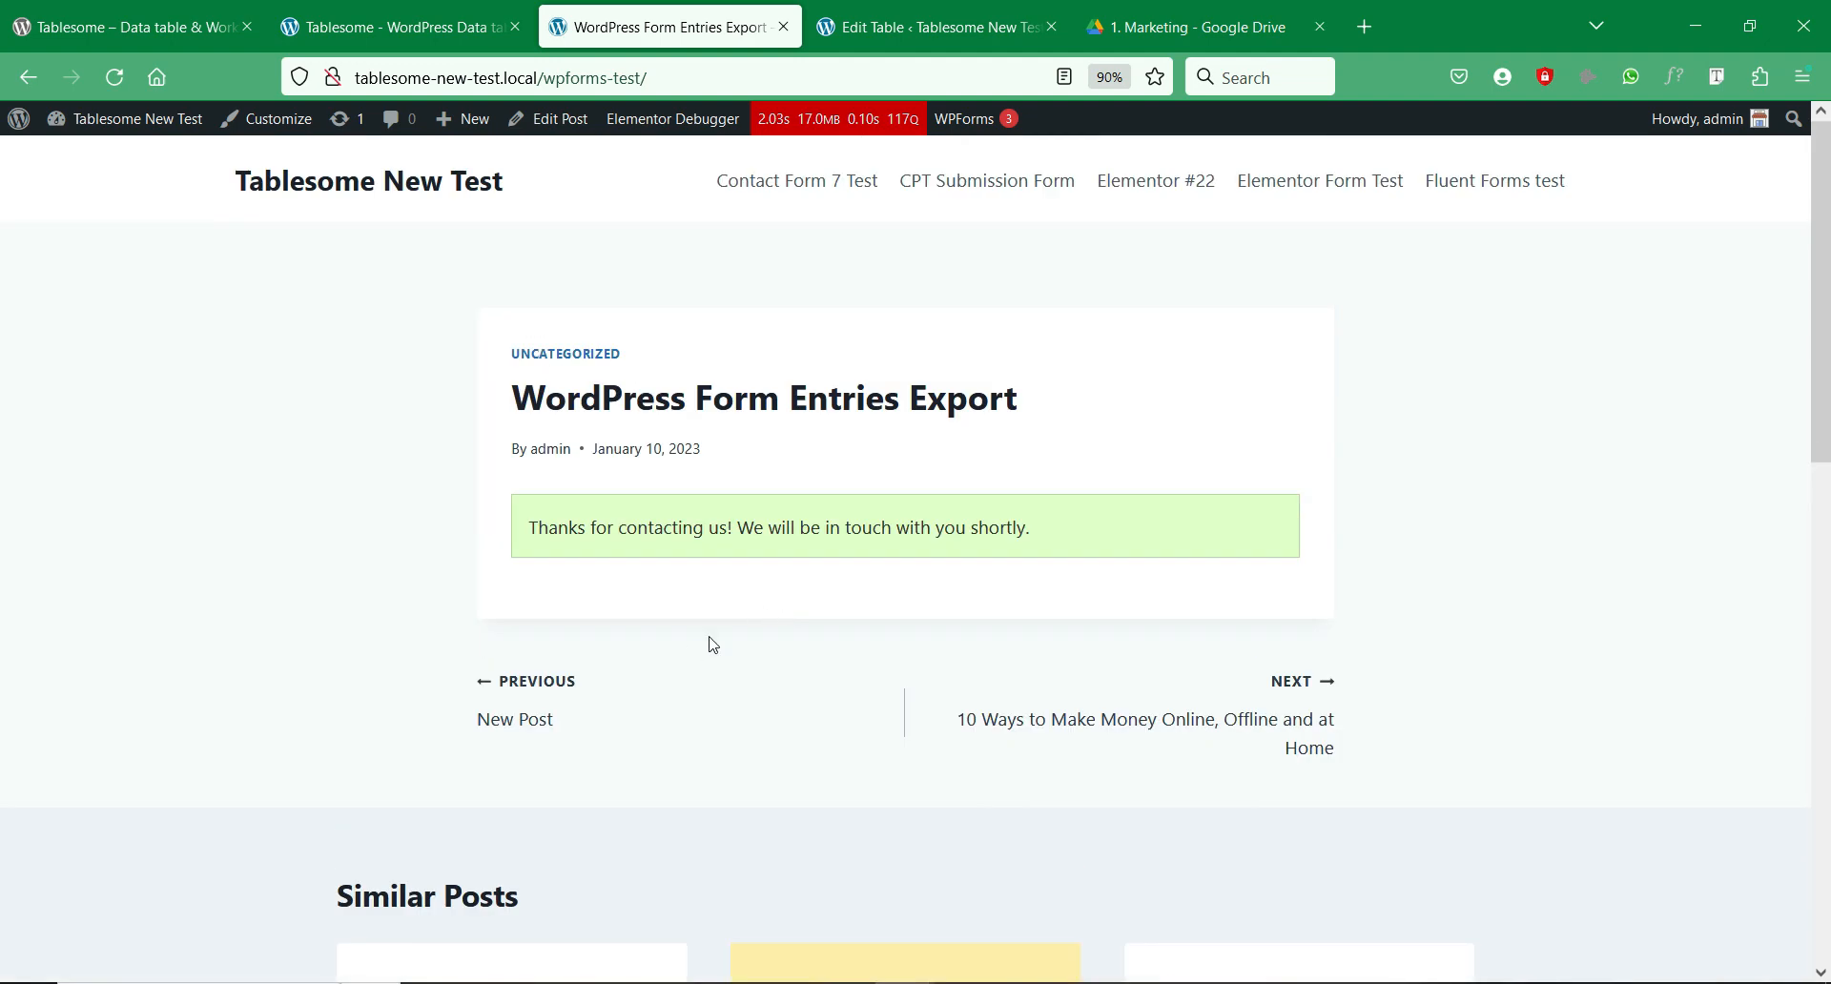
{"action": "left_click", "coordinate": [929, 27]}
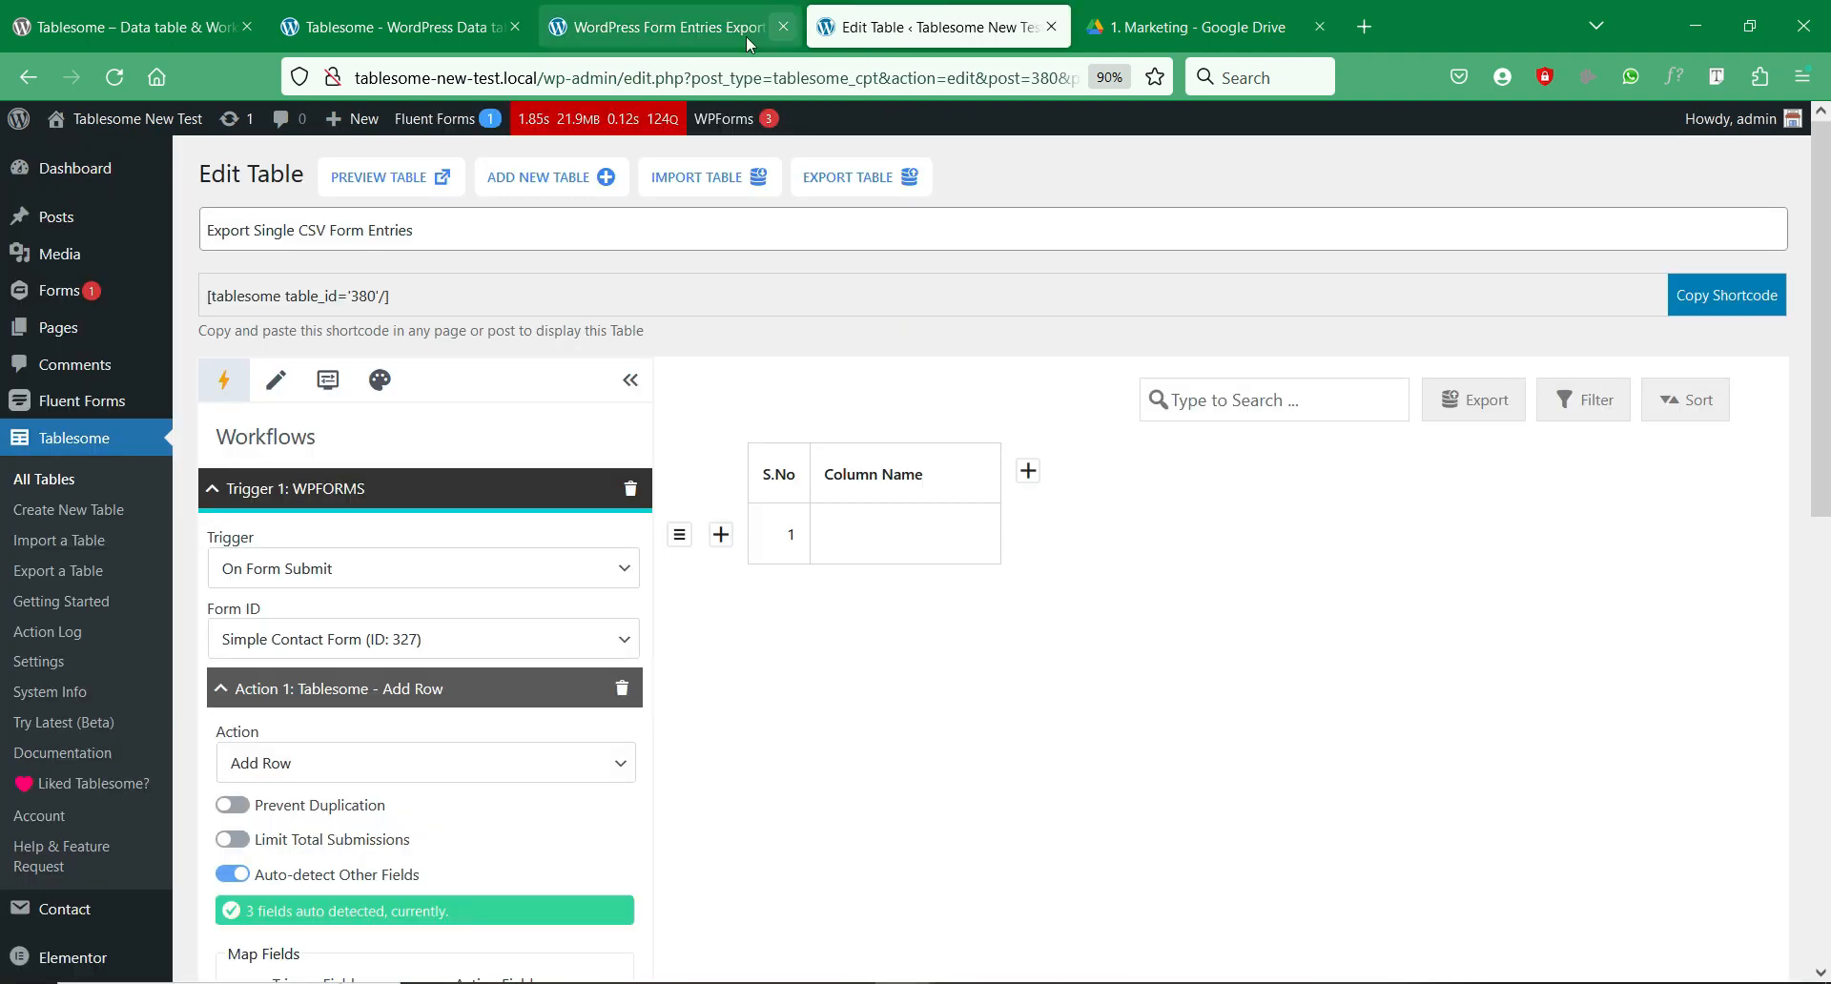
{"action": "right_click", "coordinate": [881, 617]}
{"action": "left_click", "coordinate": [1037, 633]}
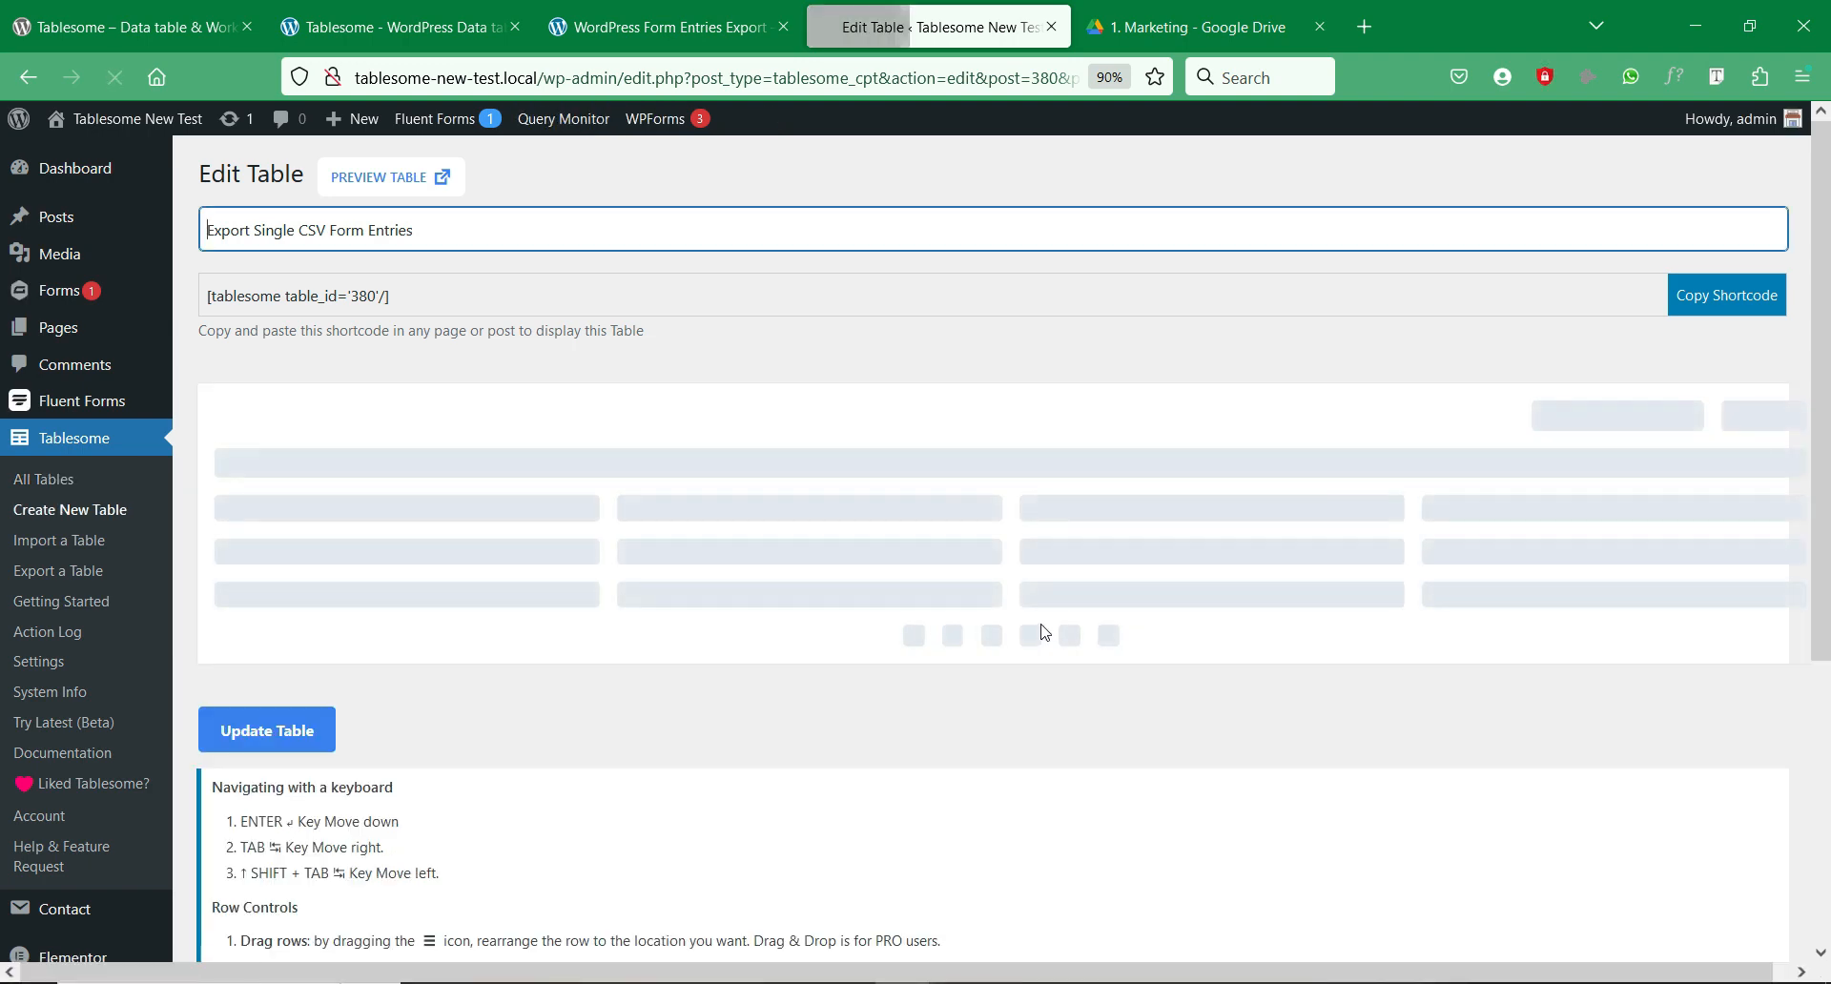
Step: Delete the empty Column Name column, confirm with OK, and save via Update Table
{"action": "scroll", "coordinate": [1173, 601], "scroll_direction": "down", "scroll_amount": 2}
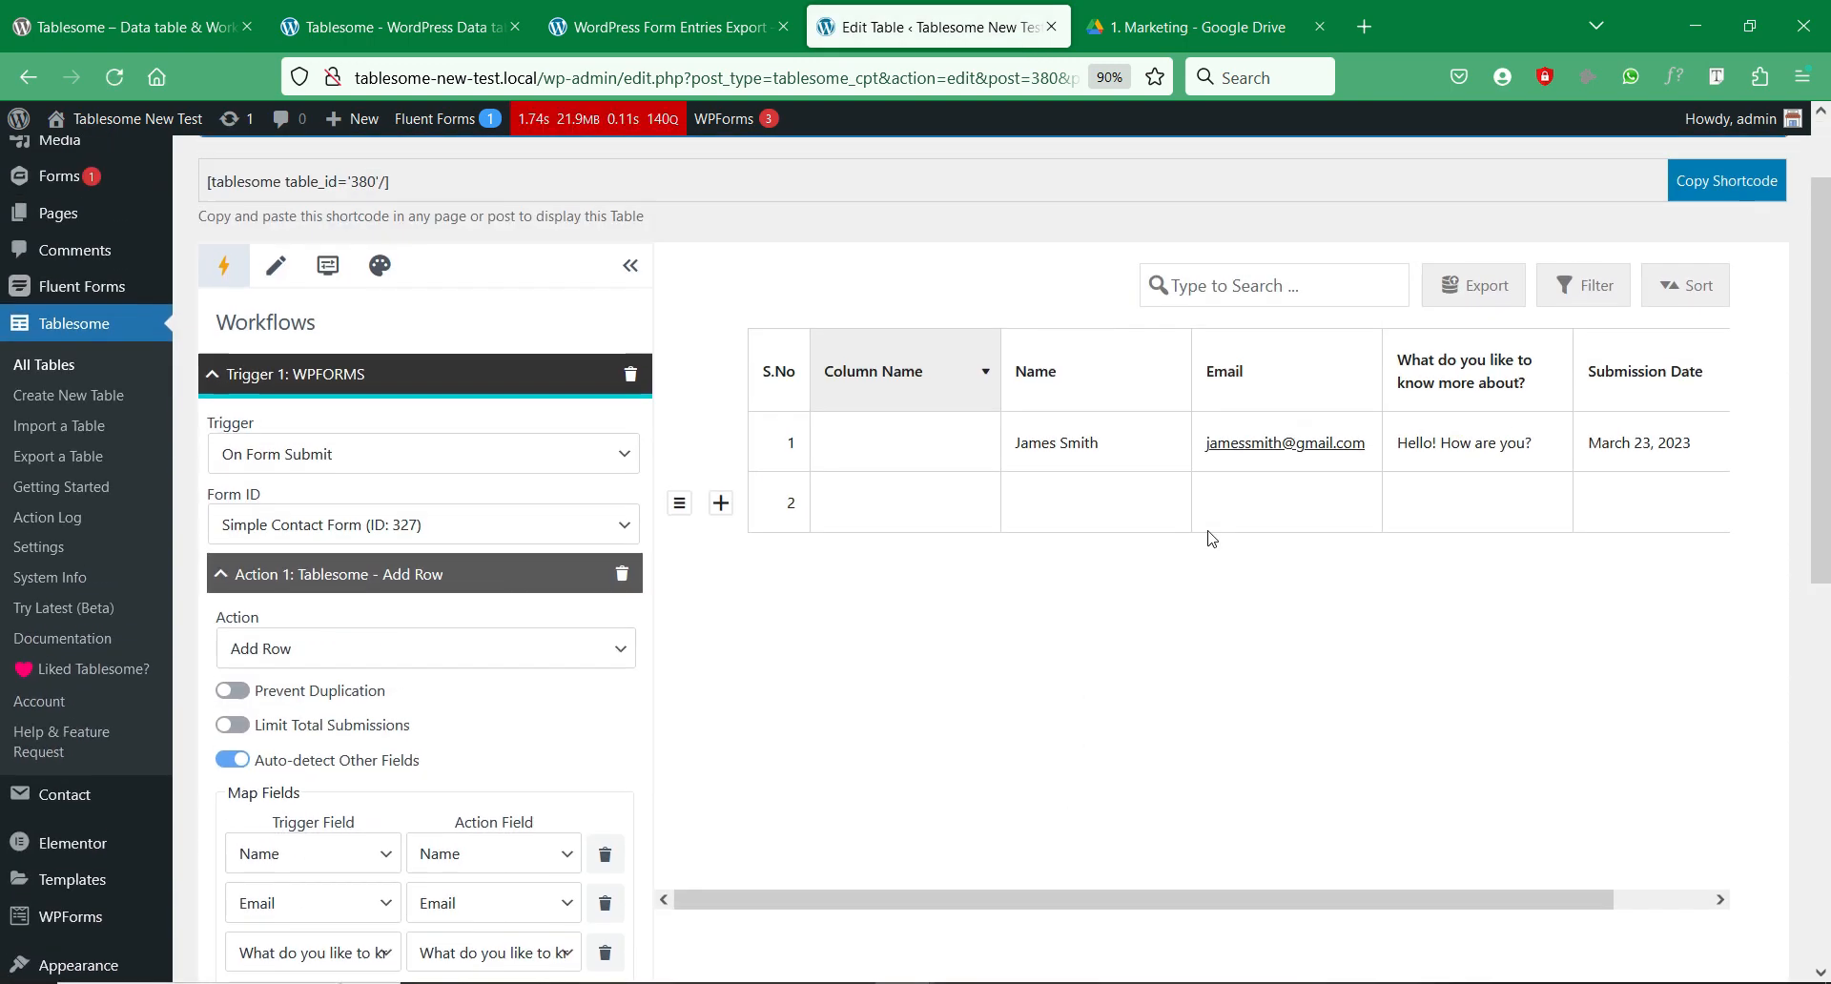
{"action": "left_click_drag", "start_coordinate": [1467, 902], "coordinate": [1673, 883]}
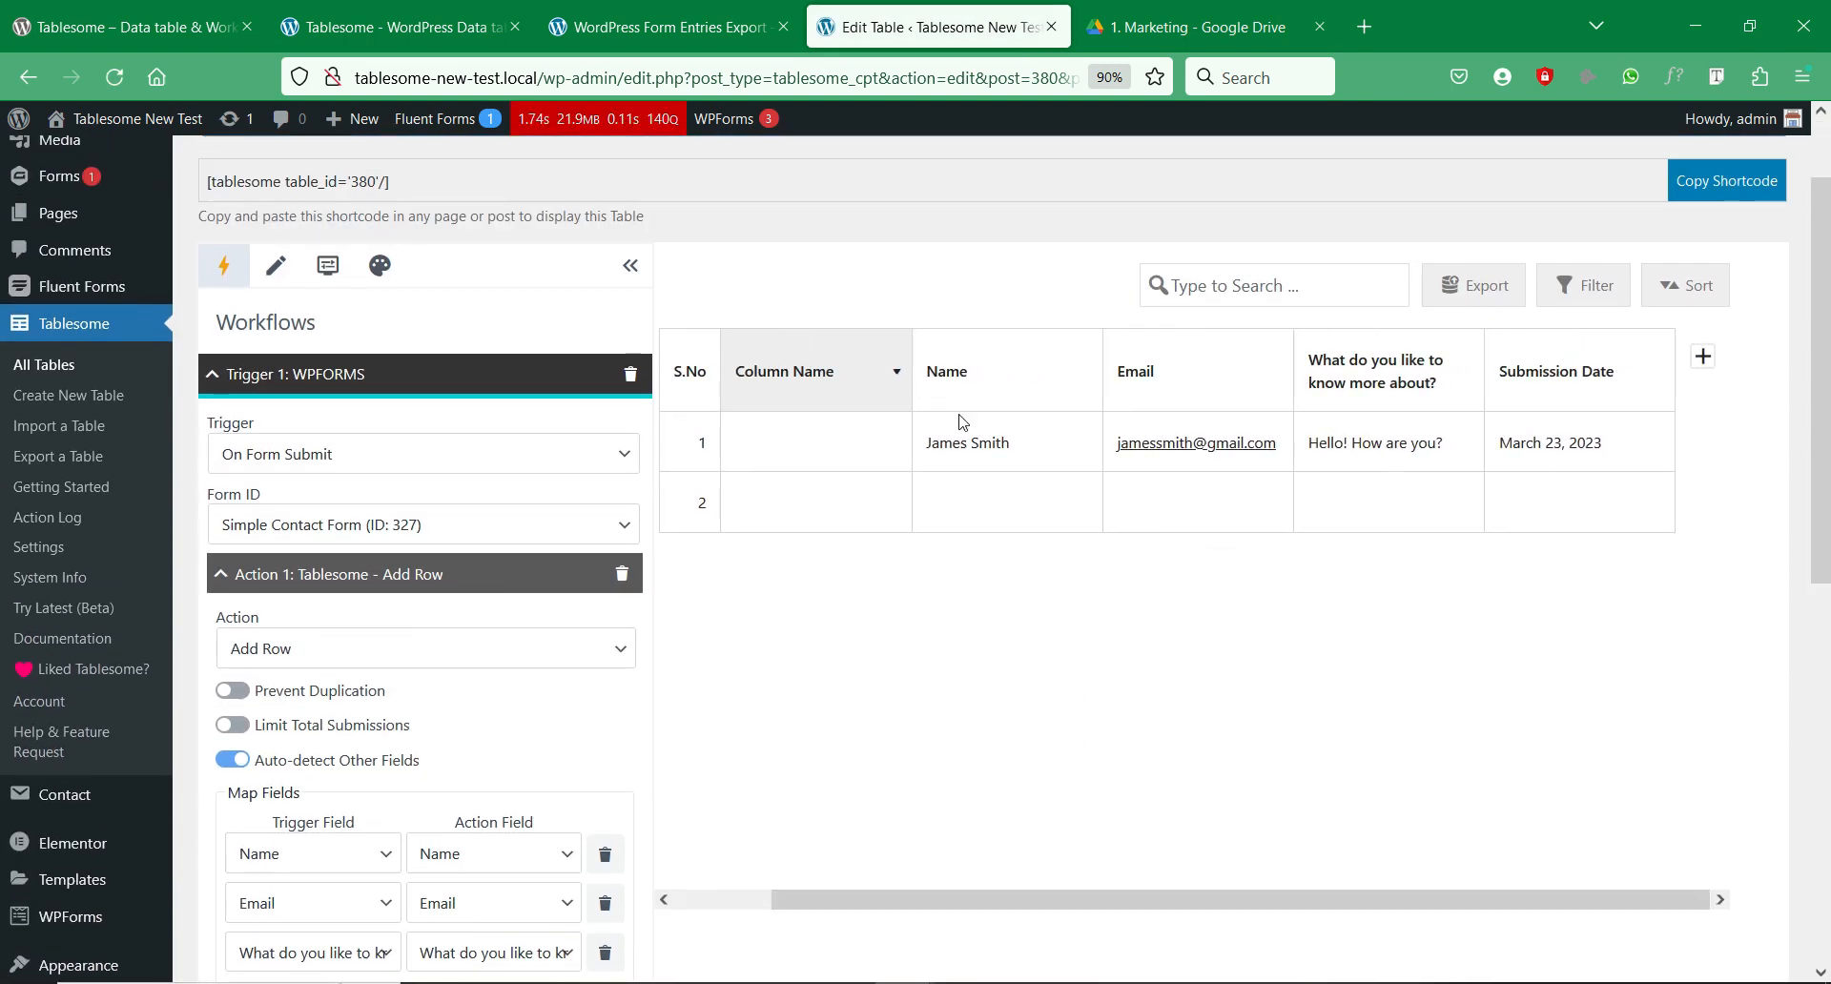
{"action": "left_click", "coordinate": [895, 371]}
{"action": "left_click", "coordinate": [763, 739]}
{"action": "left_click", "coordinate": [1019, 582]}
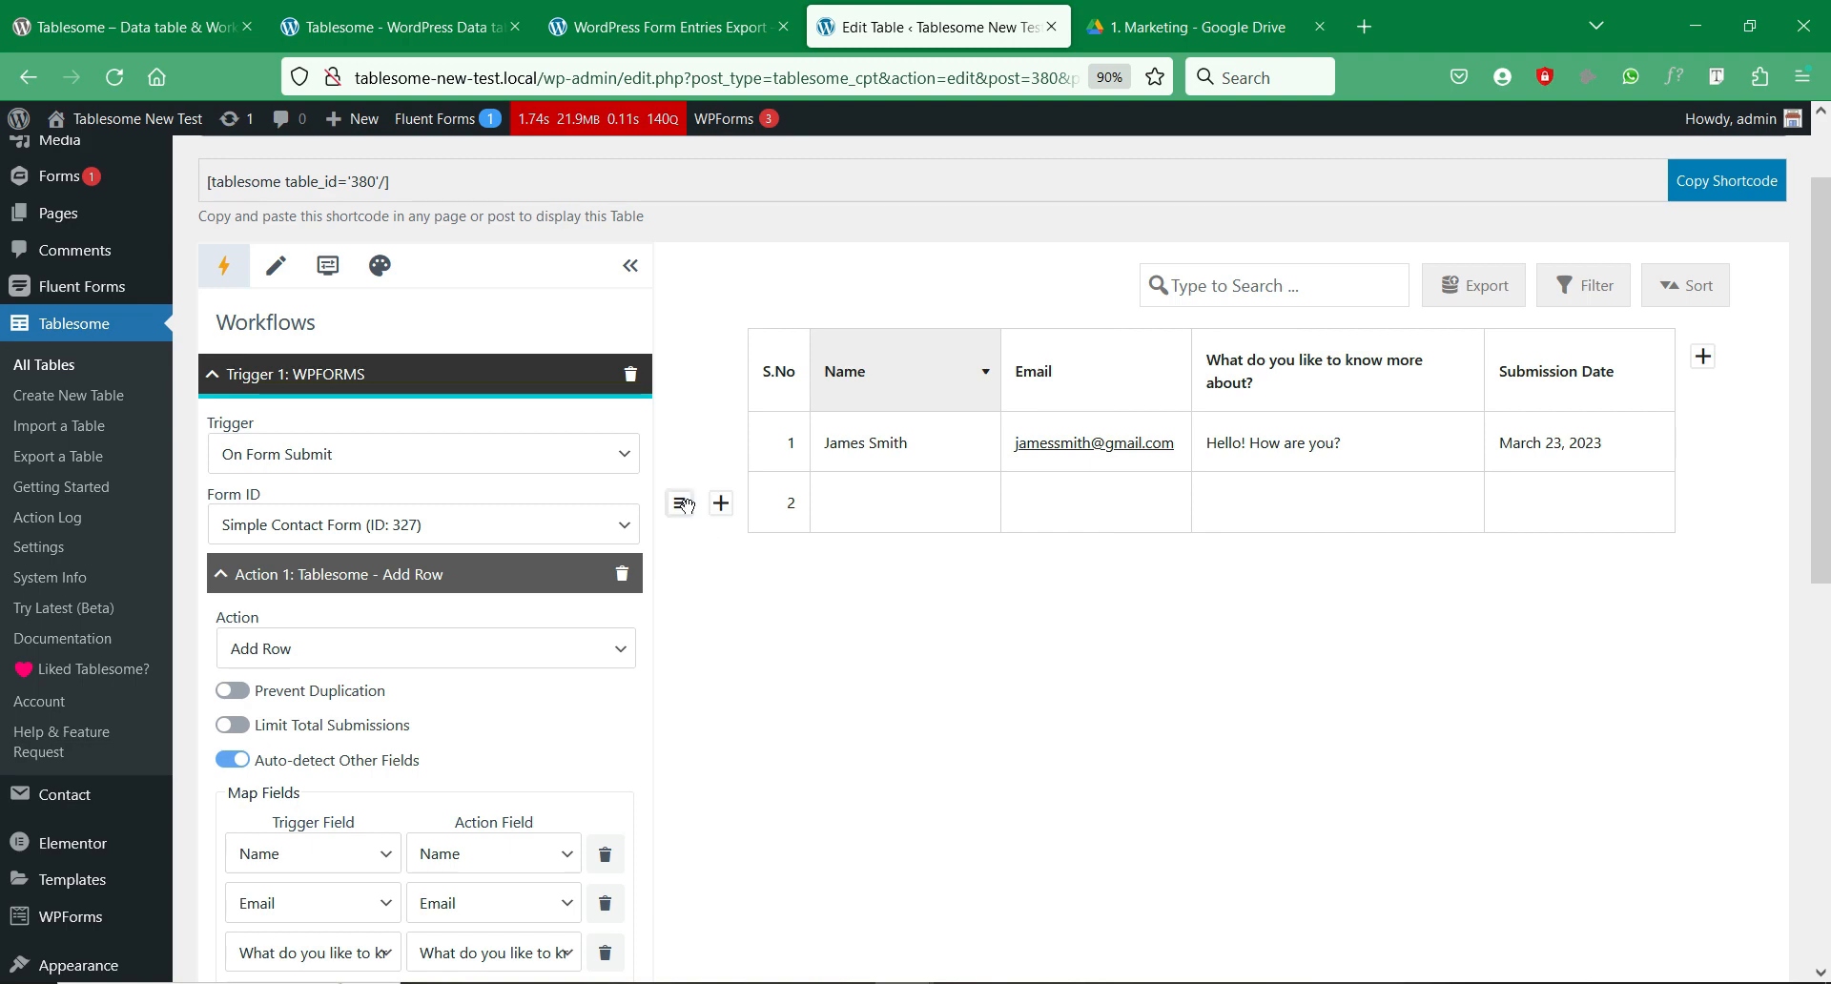
{"action": "scroll", "coordinate": [314, 730], "scroll_direction": "down", "scroll_amount": 7}
{"action": "scroll", "coordinate": [382, 715], "scroll_direction": "up", "scroll_amount": 8}
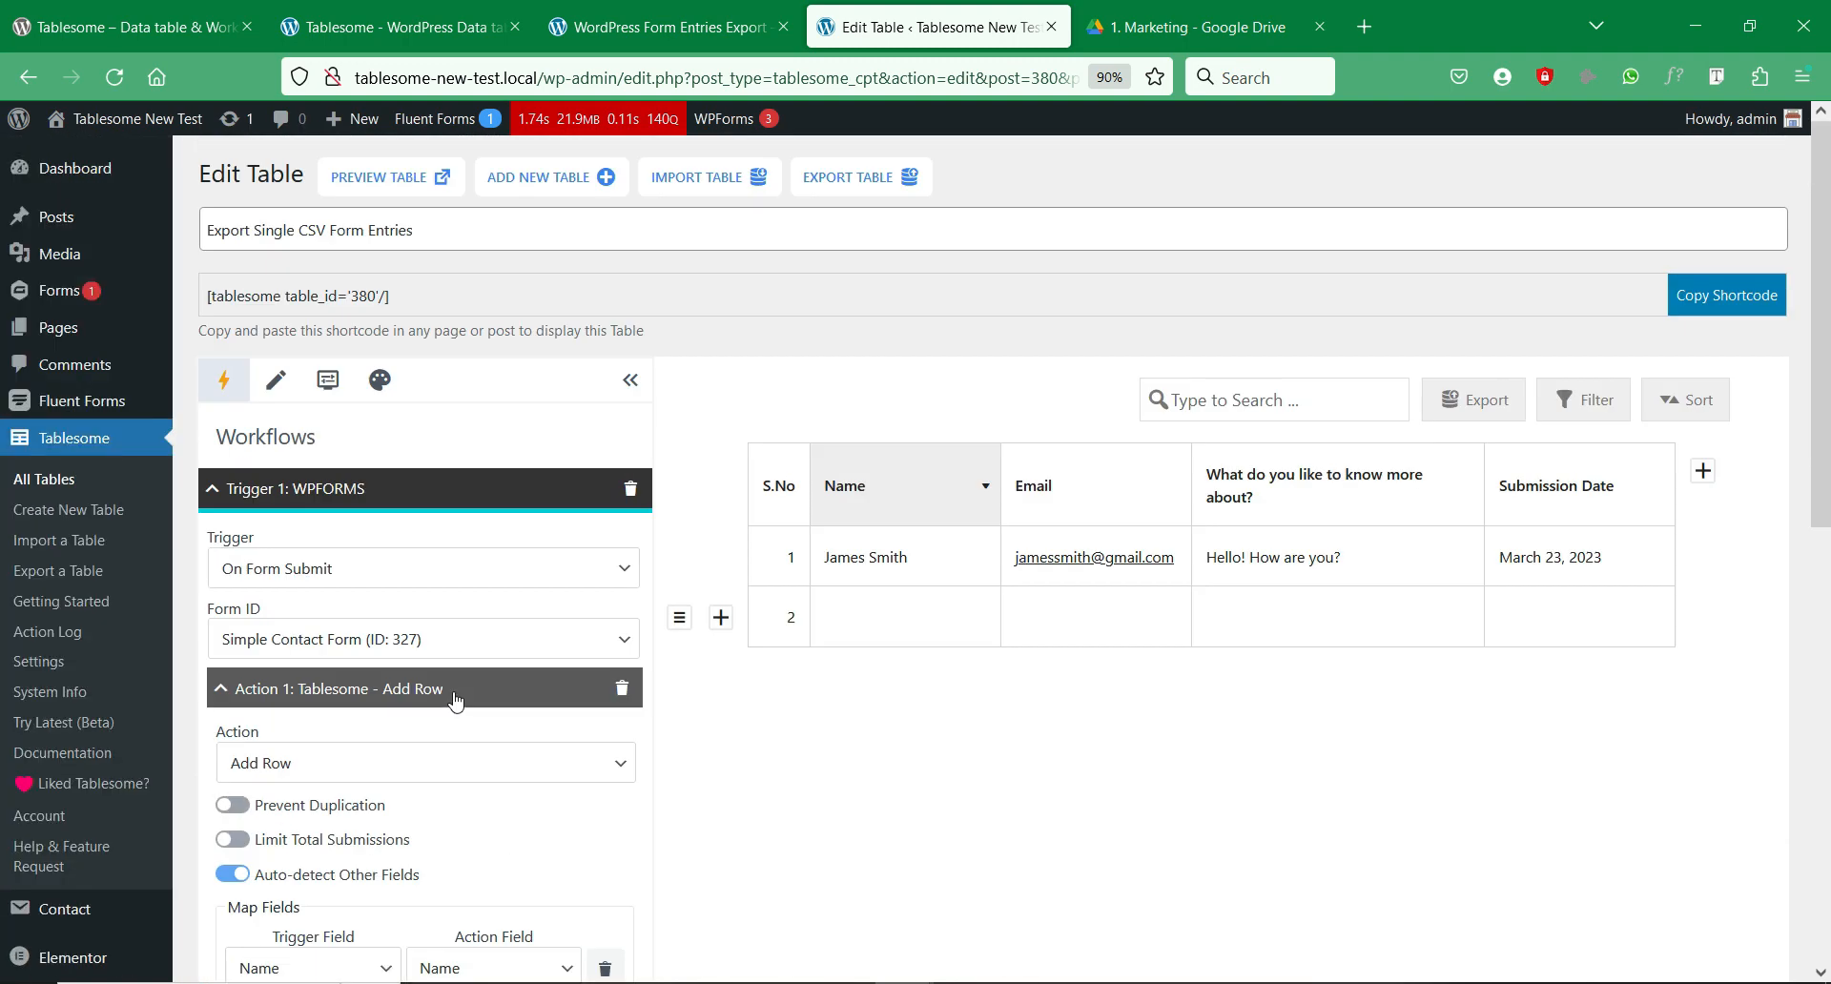
{"action": "left_click", "coordinate": [105, 283]}
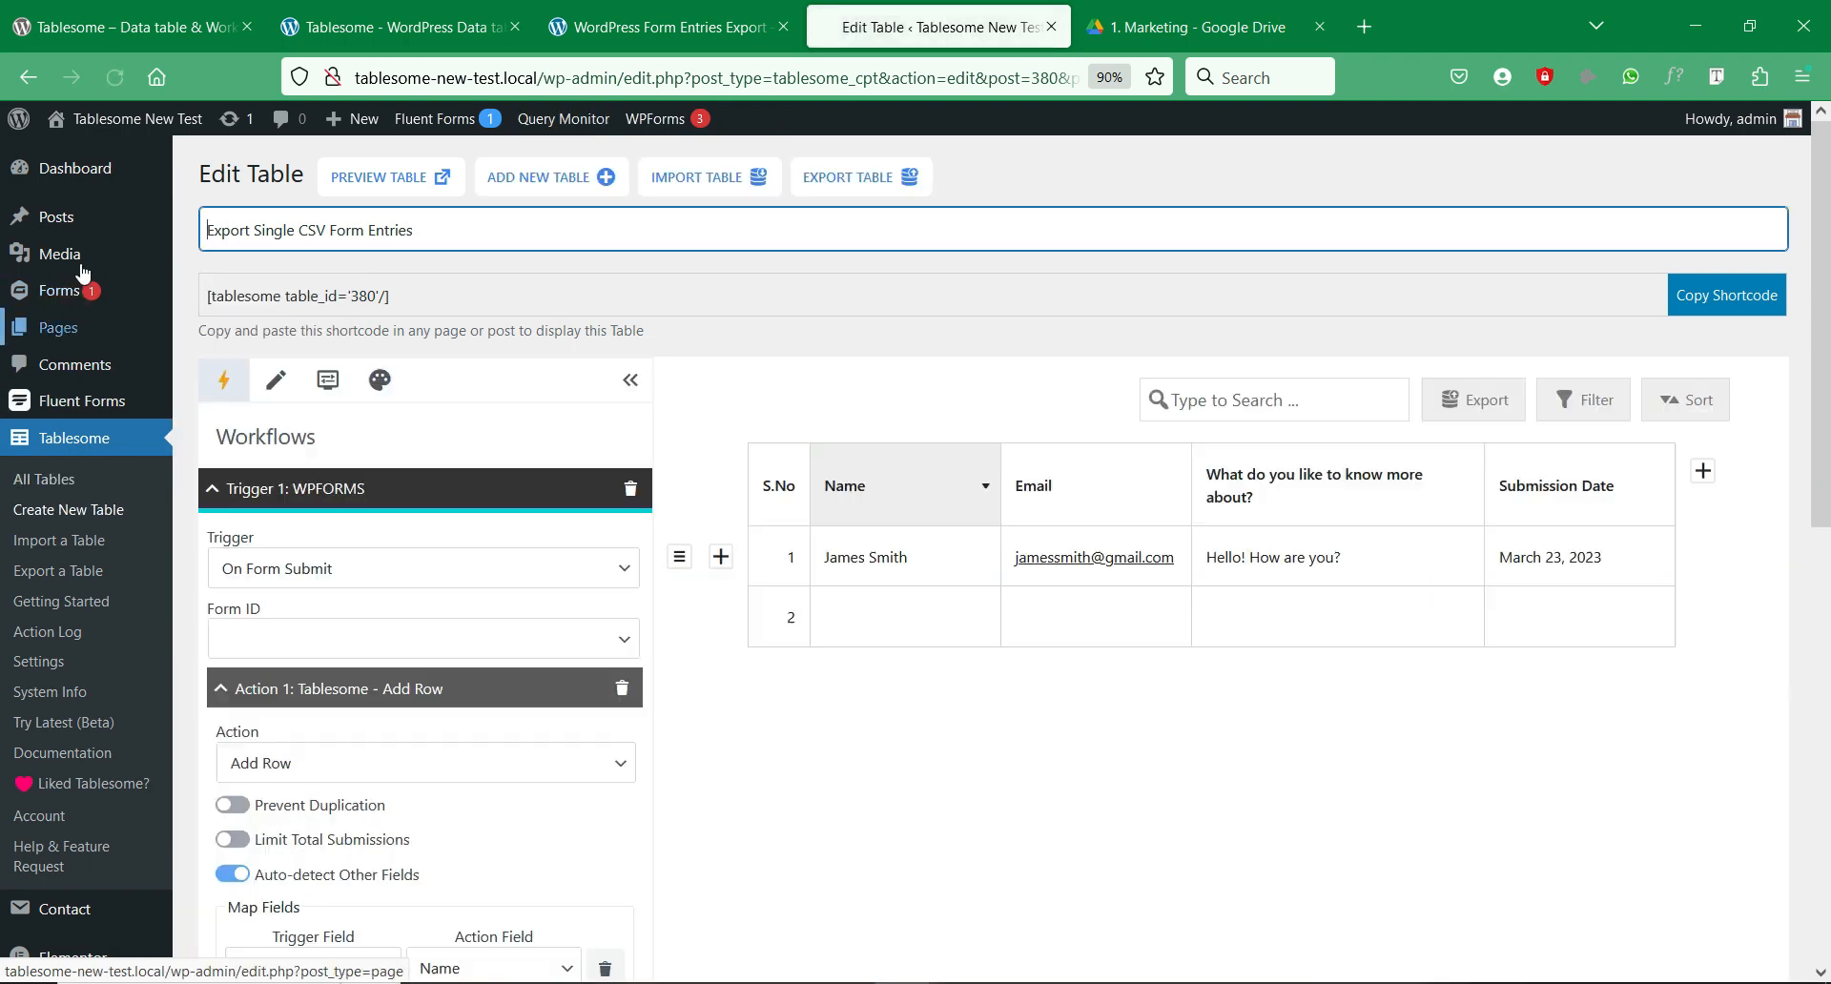
Step: Open the Media Library in a new tab and inspect tablesome_csv_1679561970.csv (107 B)
{"action": "right_click", "coordinate": [67, 253]}
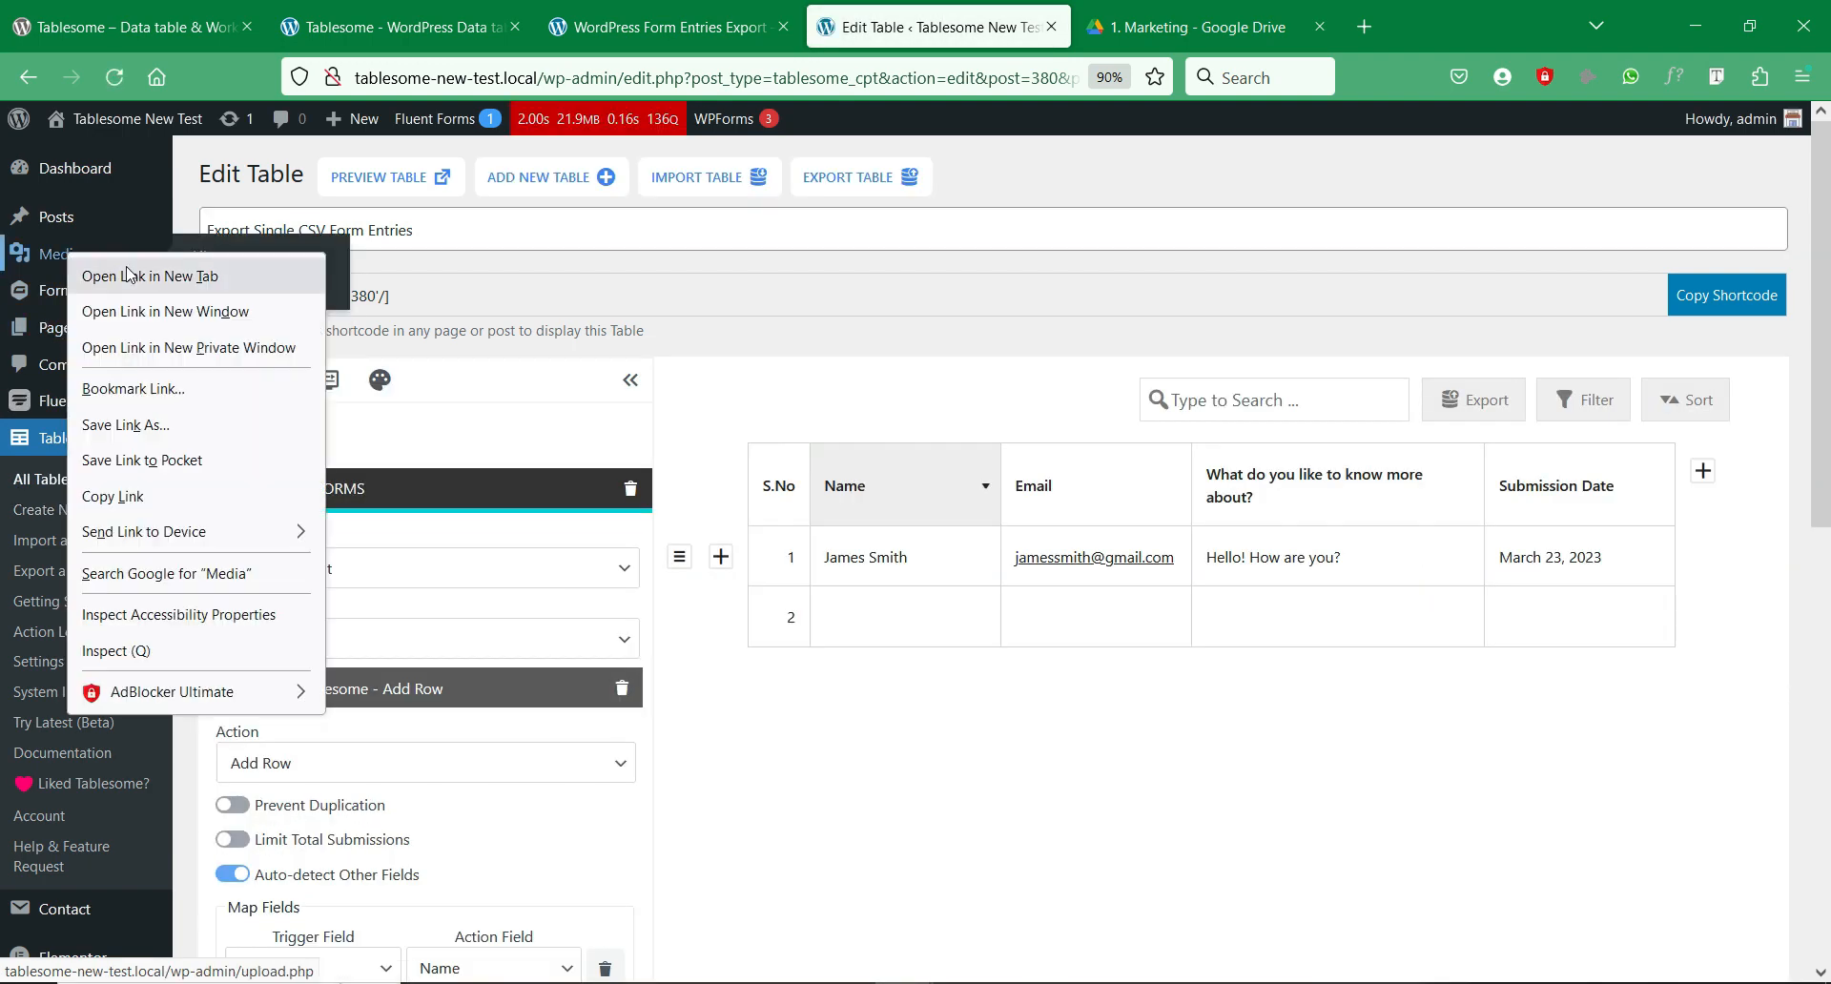
{"action": "left_click", "coordinate": [201, 274]}
{"action": "left_click", "coordinate": [1142, 19]}
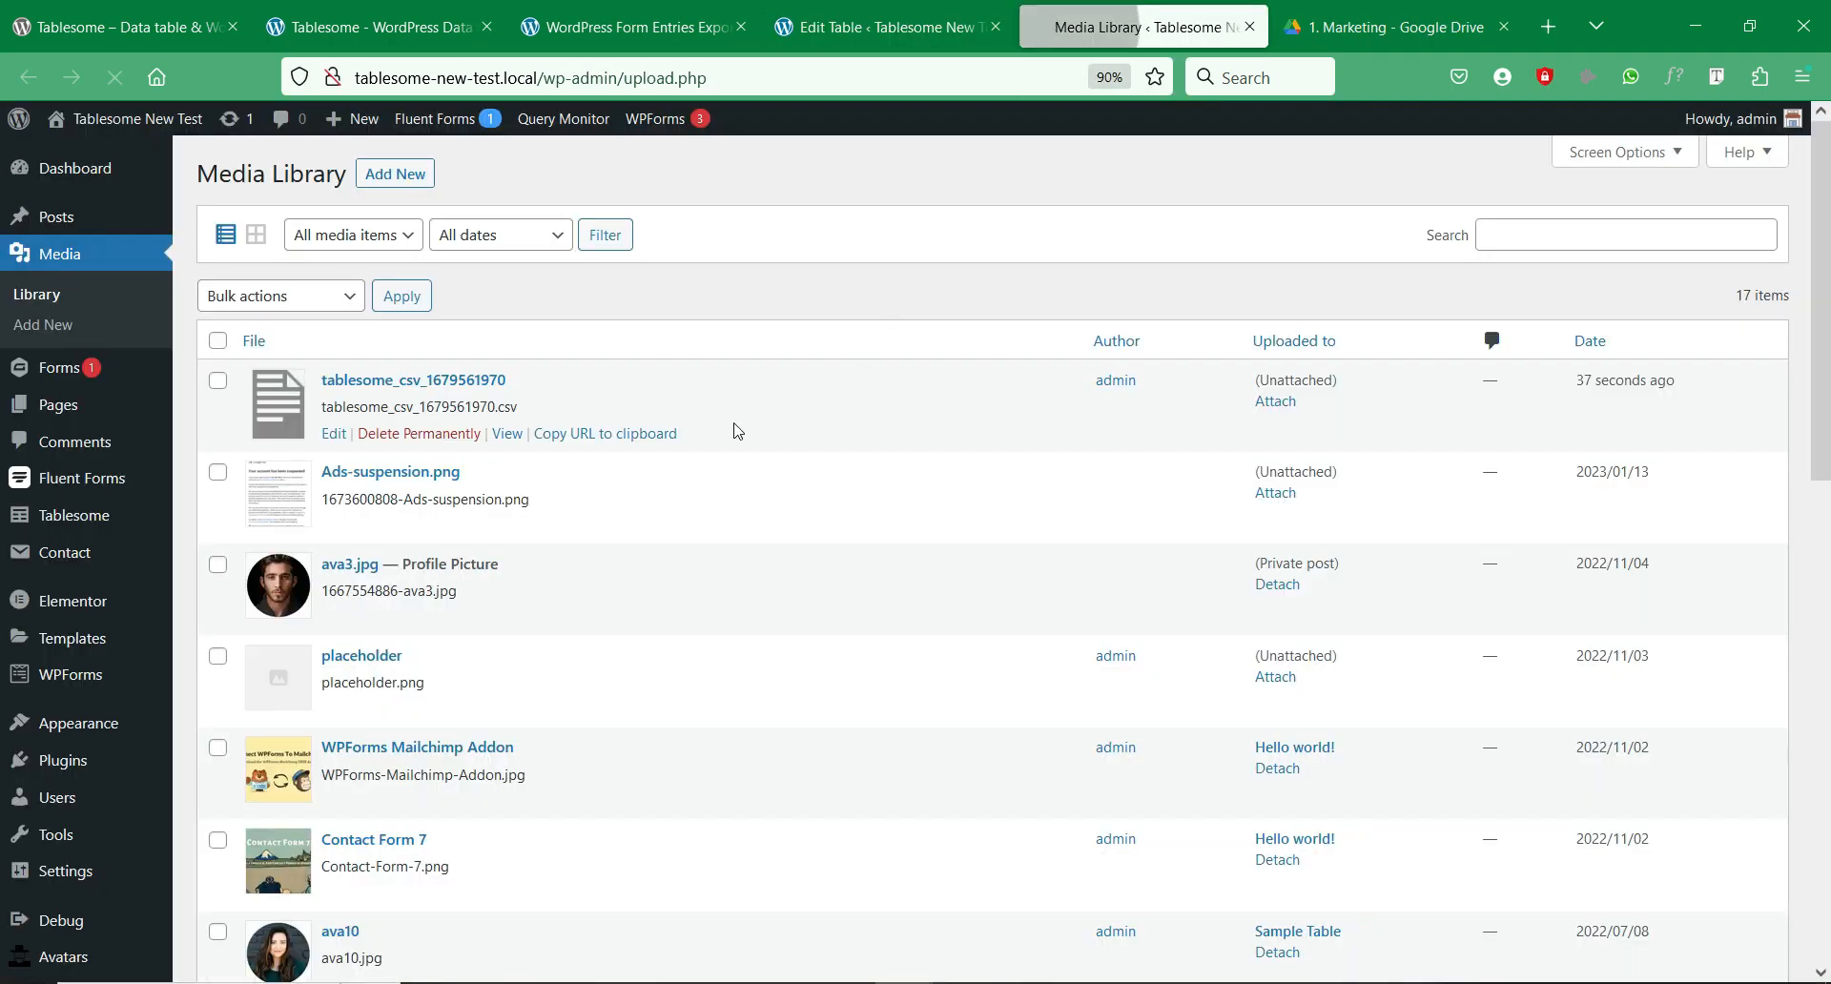
{"action": "left_click", "coordinate": [408, 387]}
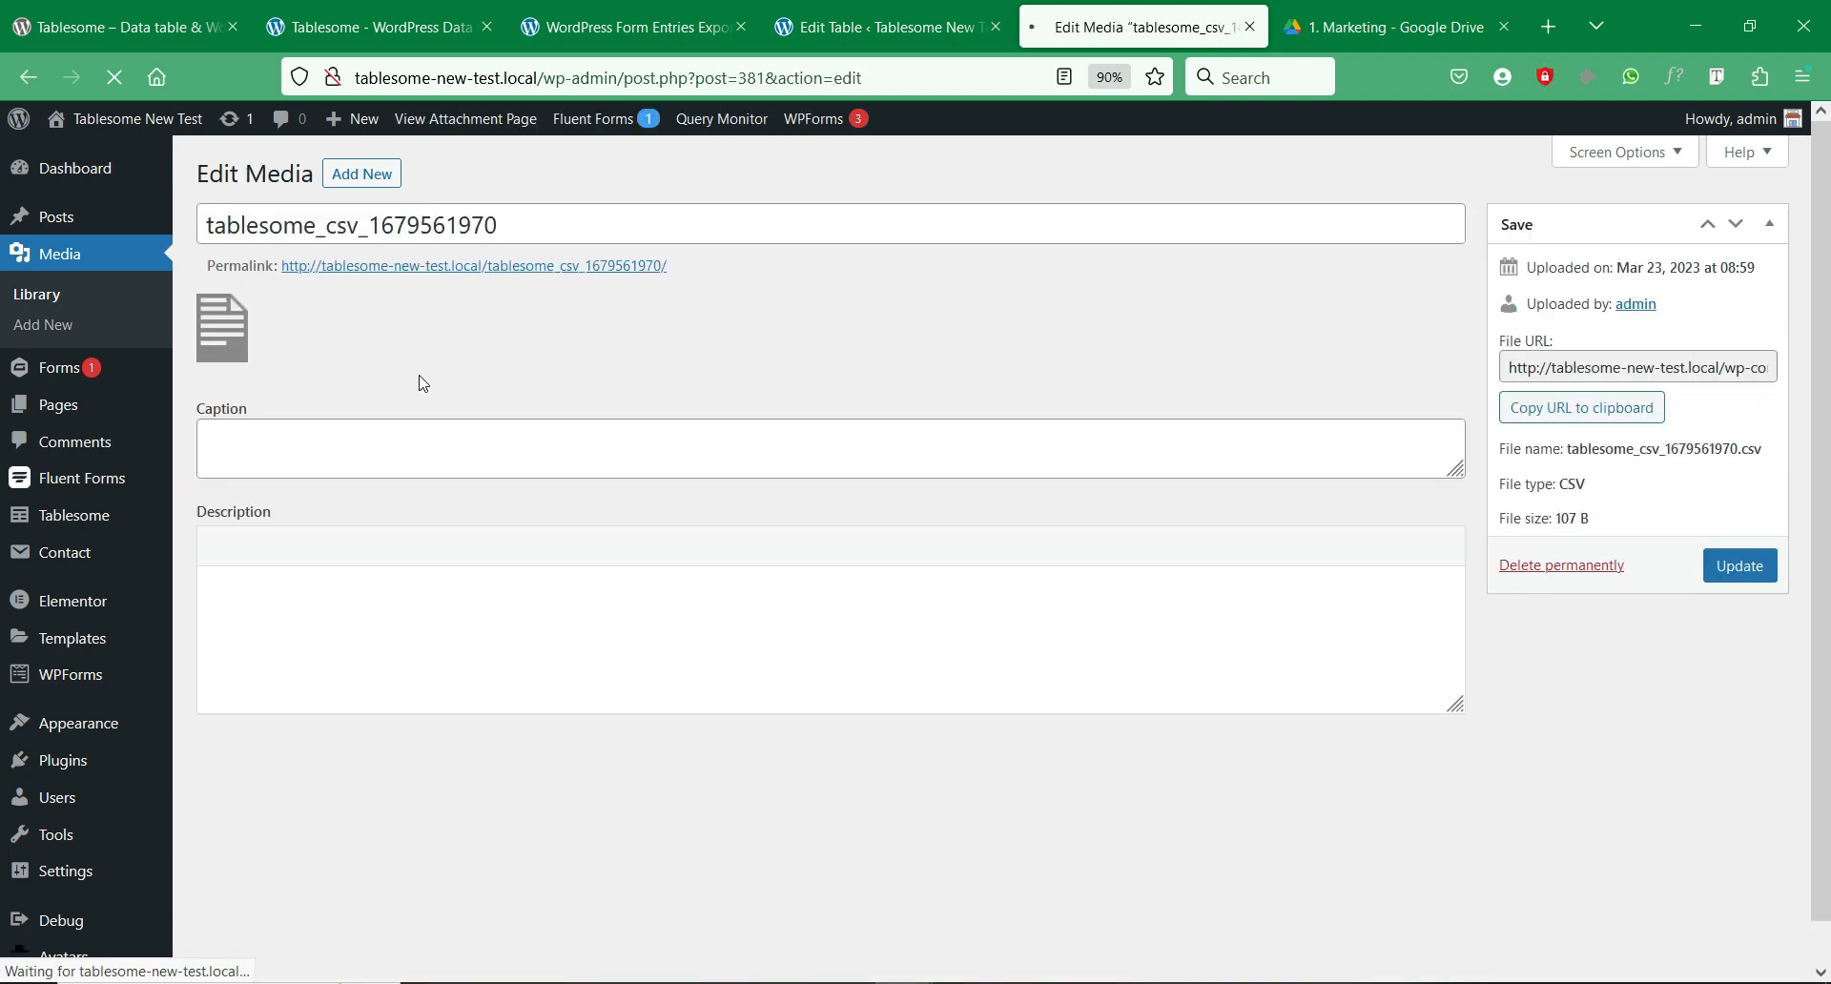
{"action": "left_click", "coordinate": [571, 267]}
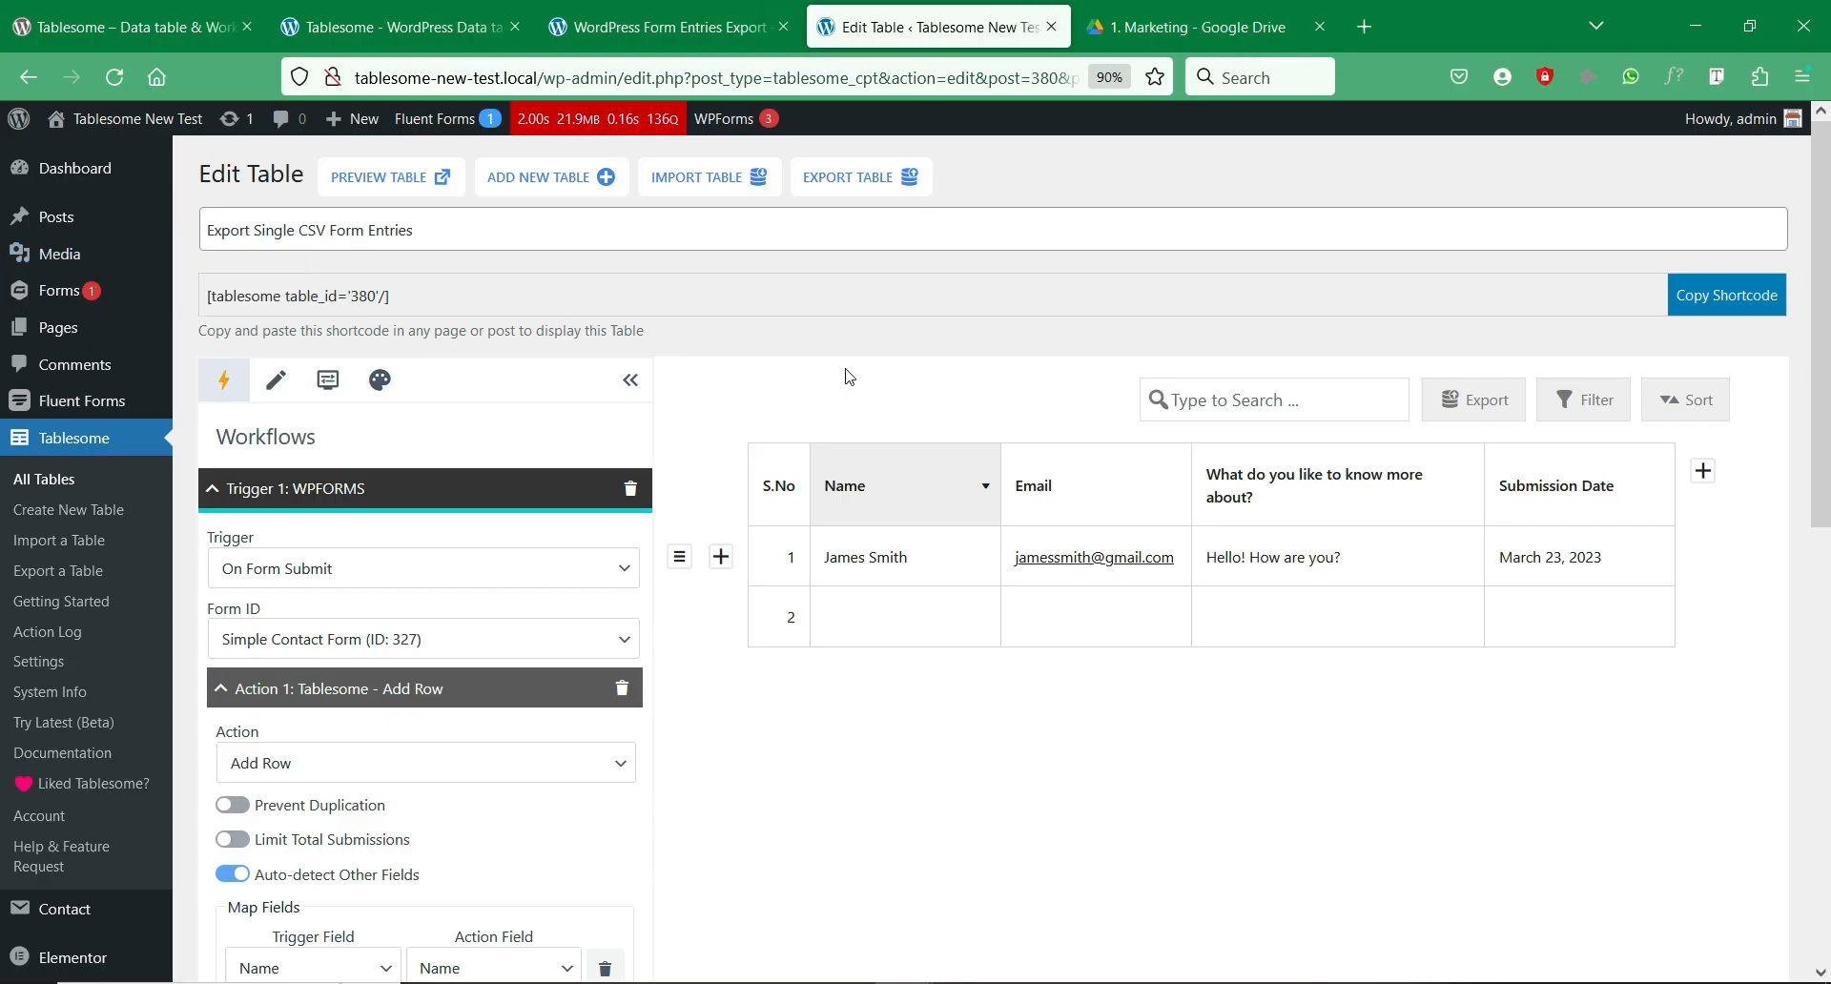
Step: Add Action 3 to the workflow and set it to WordPress – Send Mail
{"action": "scroll", "coordinate": [848, 373], "scroll_direction": "down", "scroll_amount": 3}
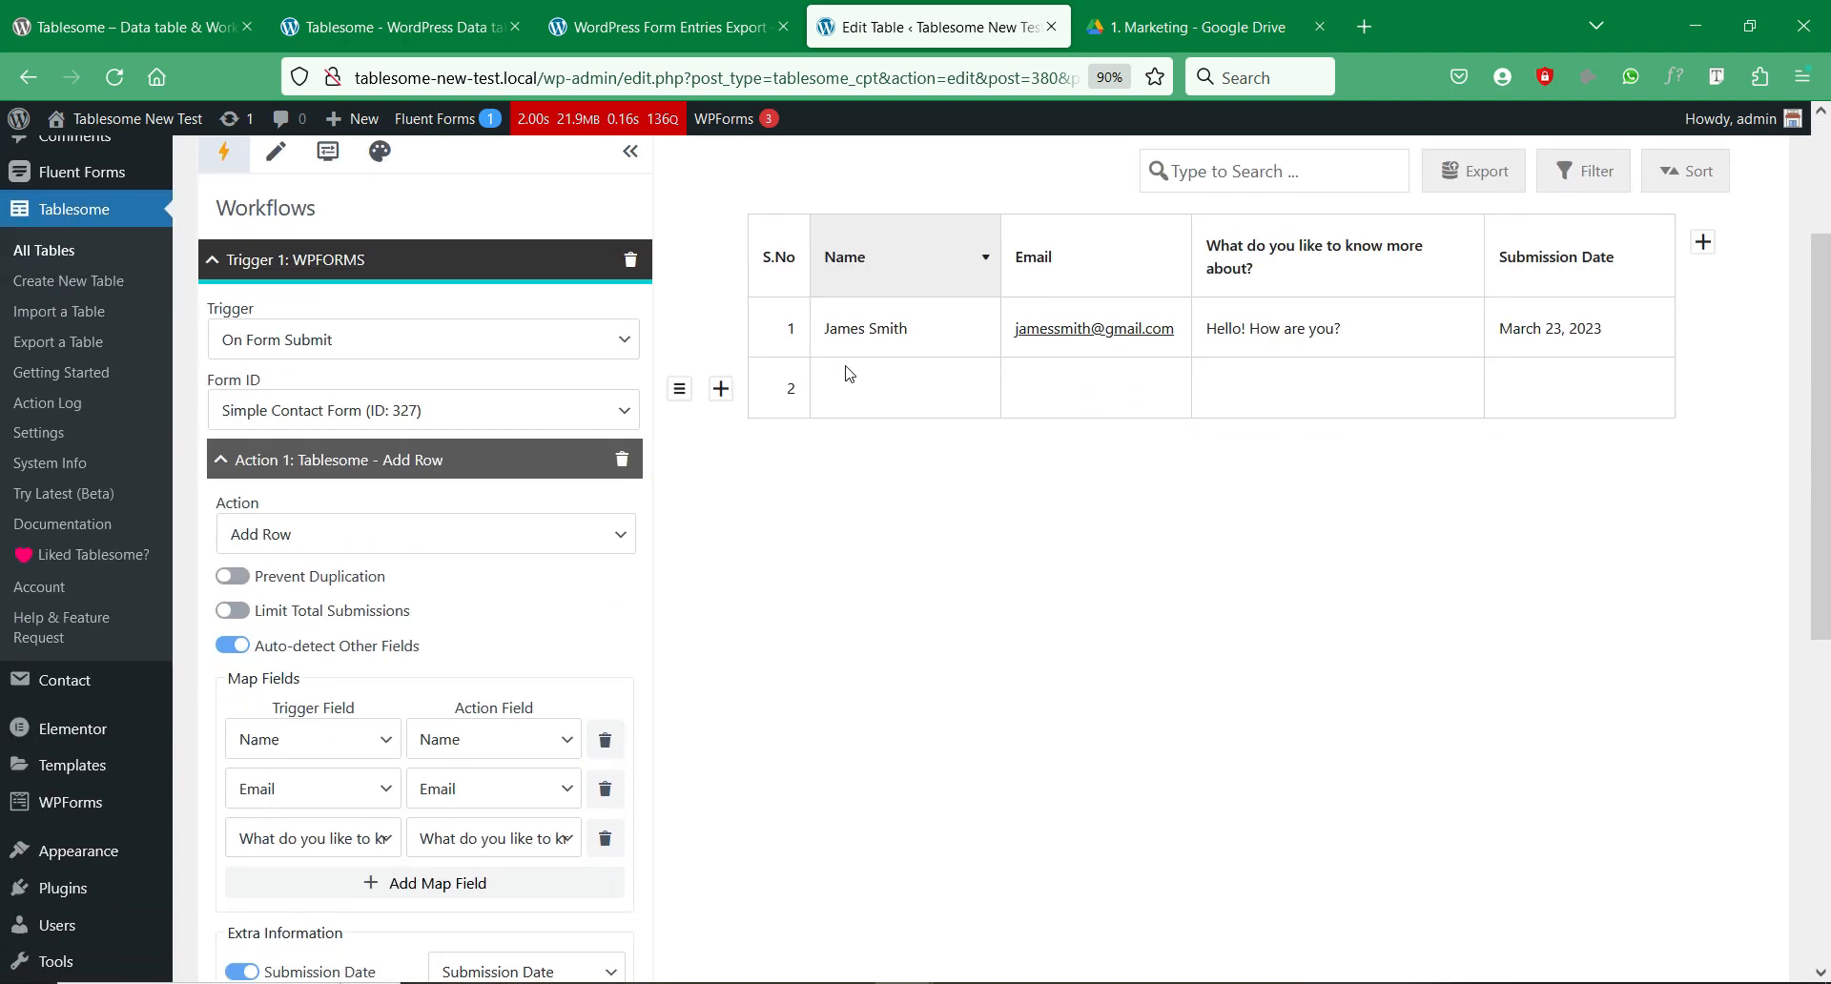
{"action": "scroll", "coordinate": [847, 373], "scroll_direction": "down", "scroll_amount": 7}
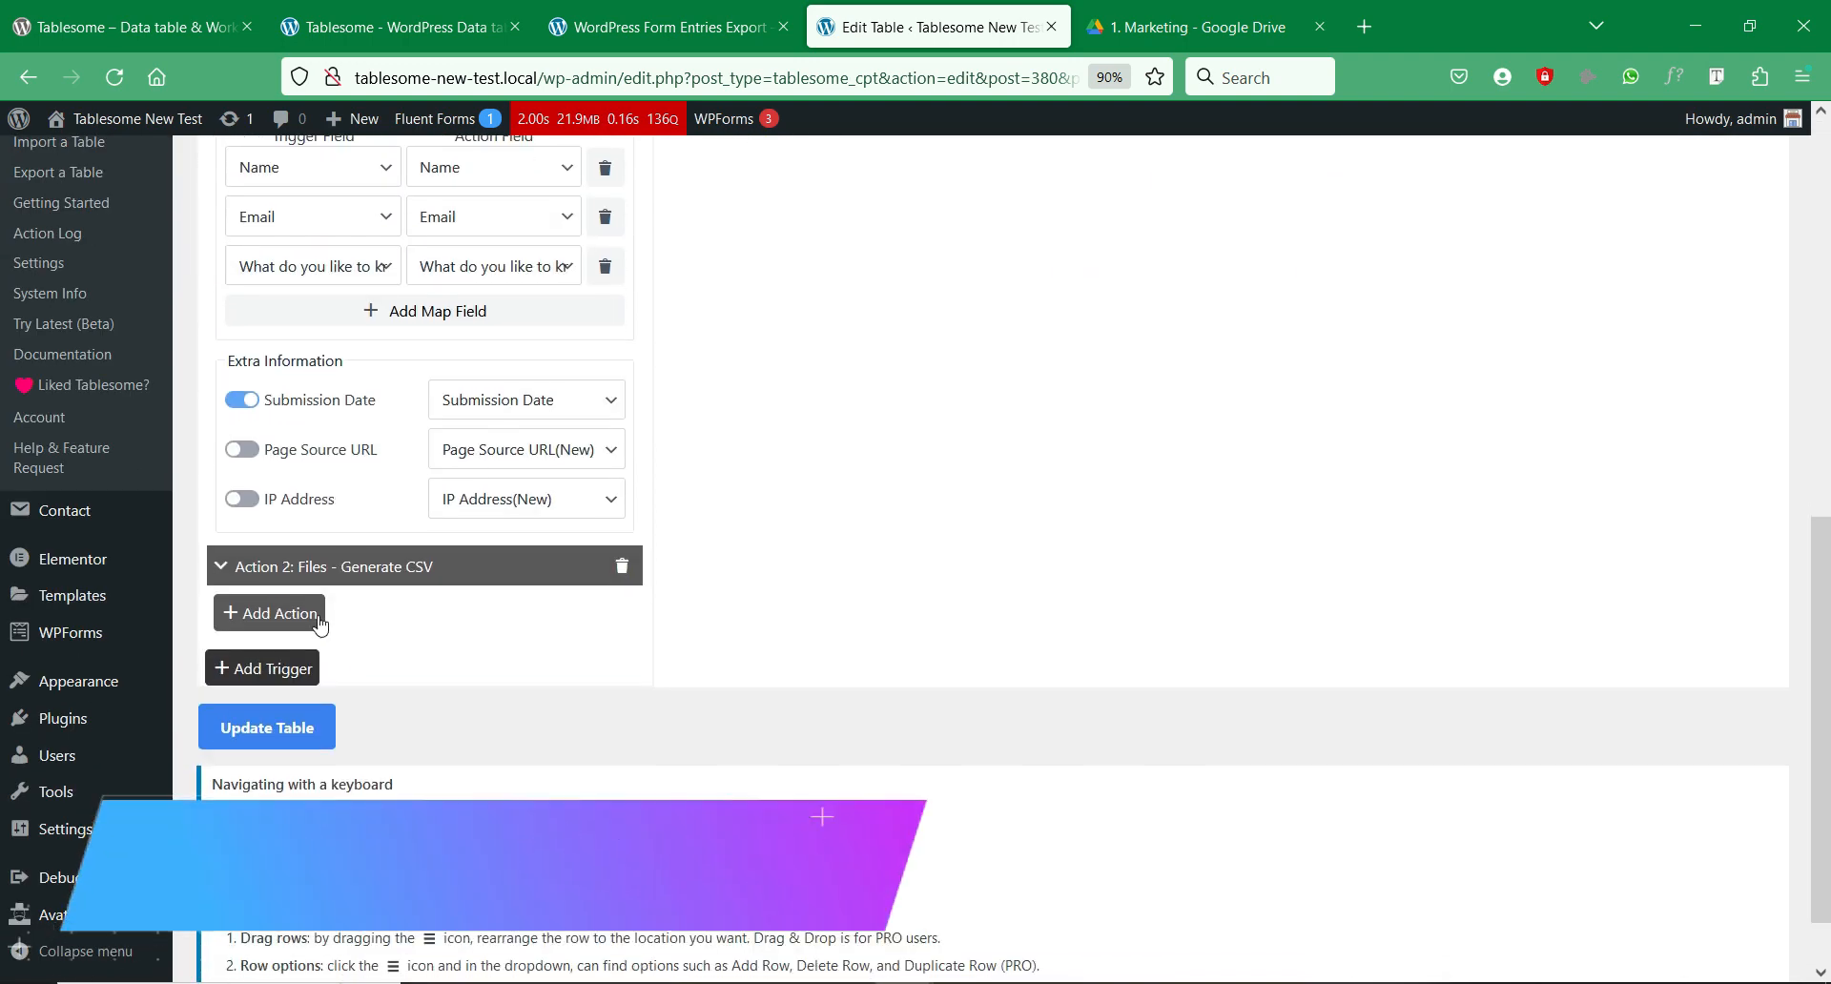
{"action": "left_click", "coordinate": [318, 620]}
{"action": "left_click", "coordinate": [392, 615]}
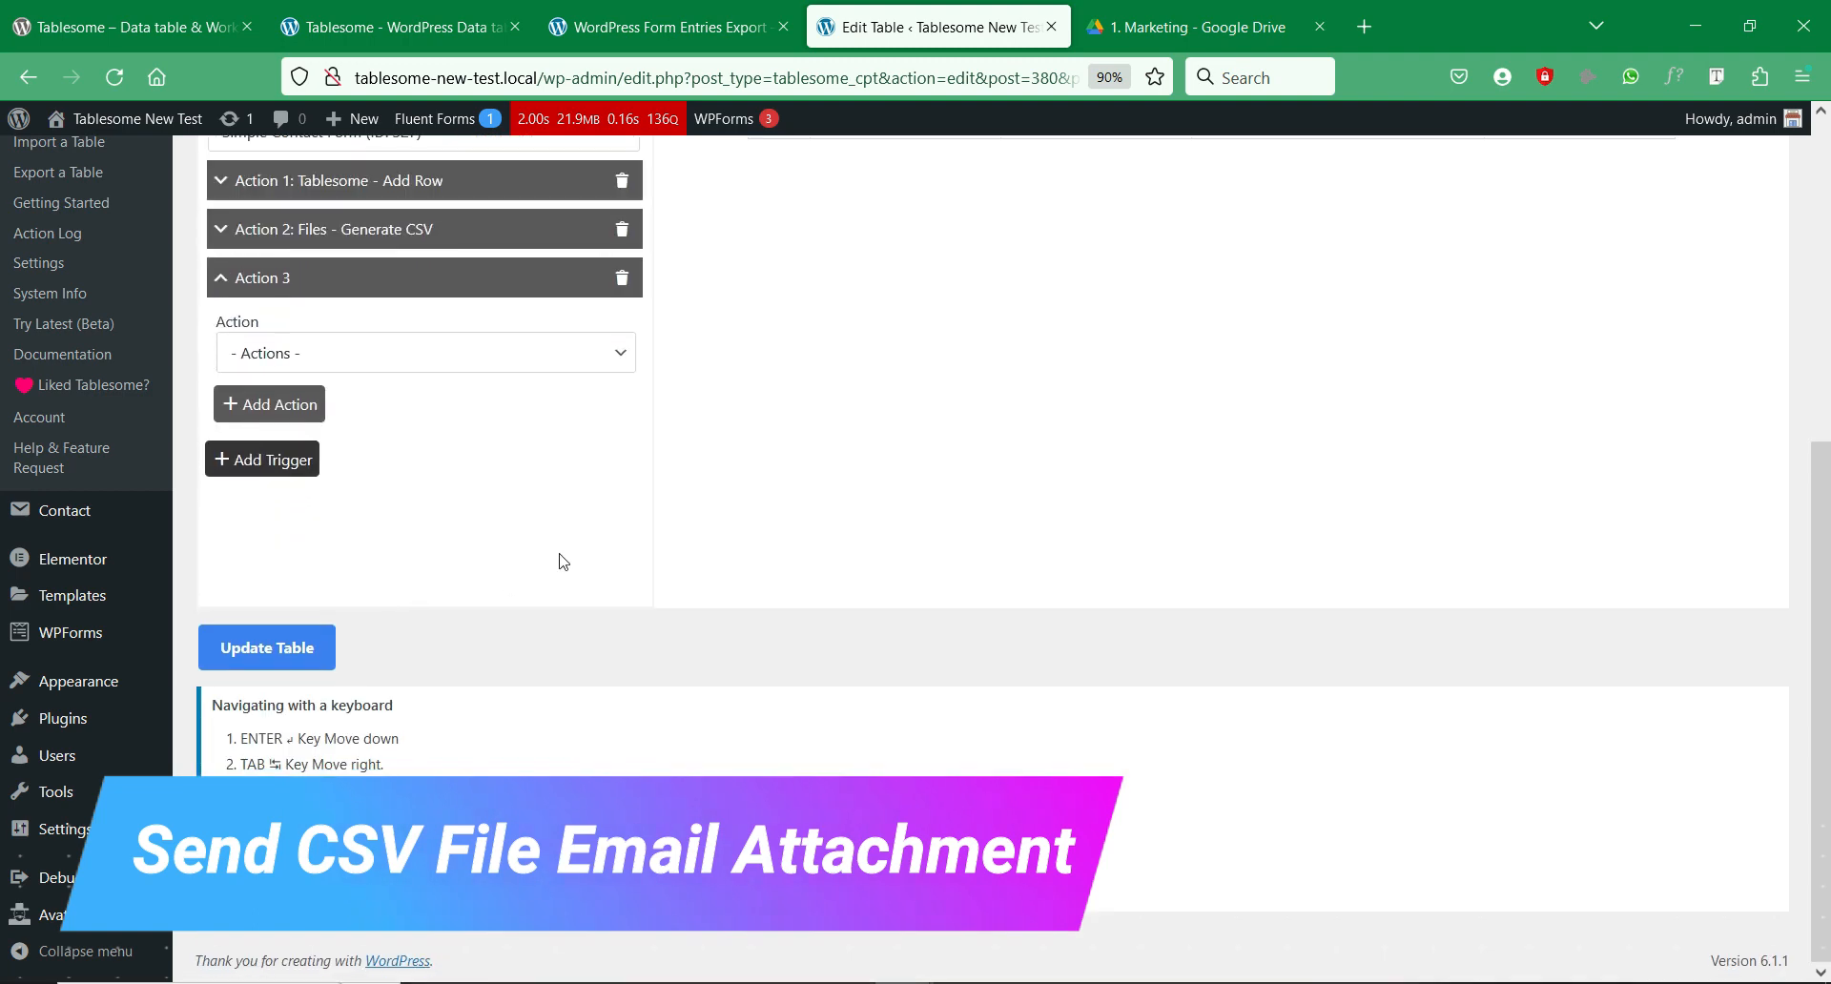
{"action": "scroll", "coordinate": [658, 491], "scroll_direction": "up", "scroll_amount": 2}
{"action": "left_click", "coordinate": [565, 482]}
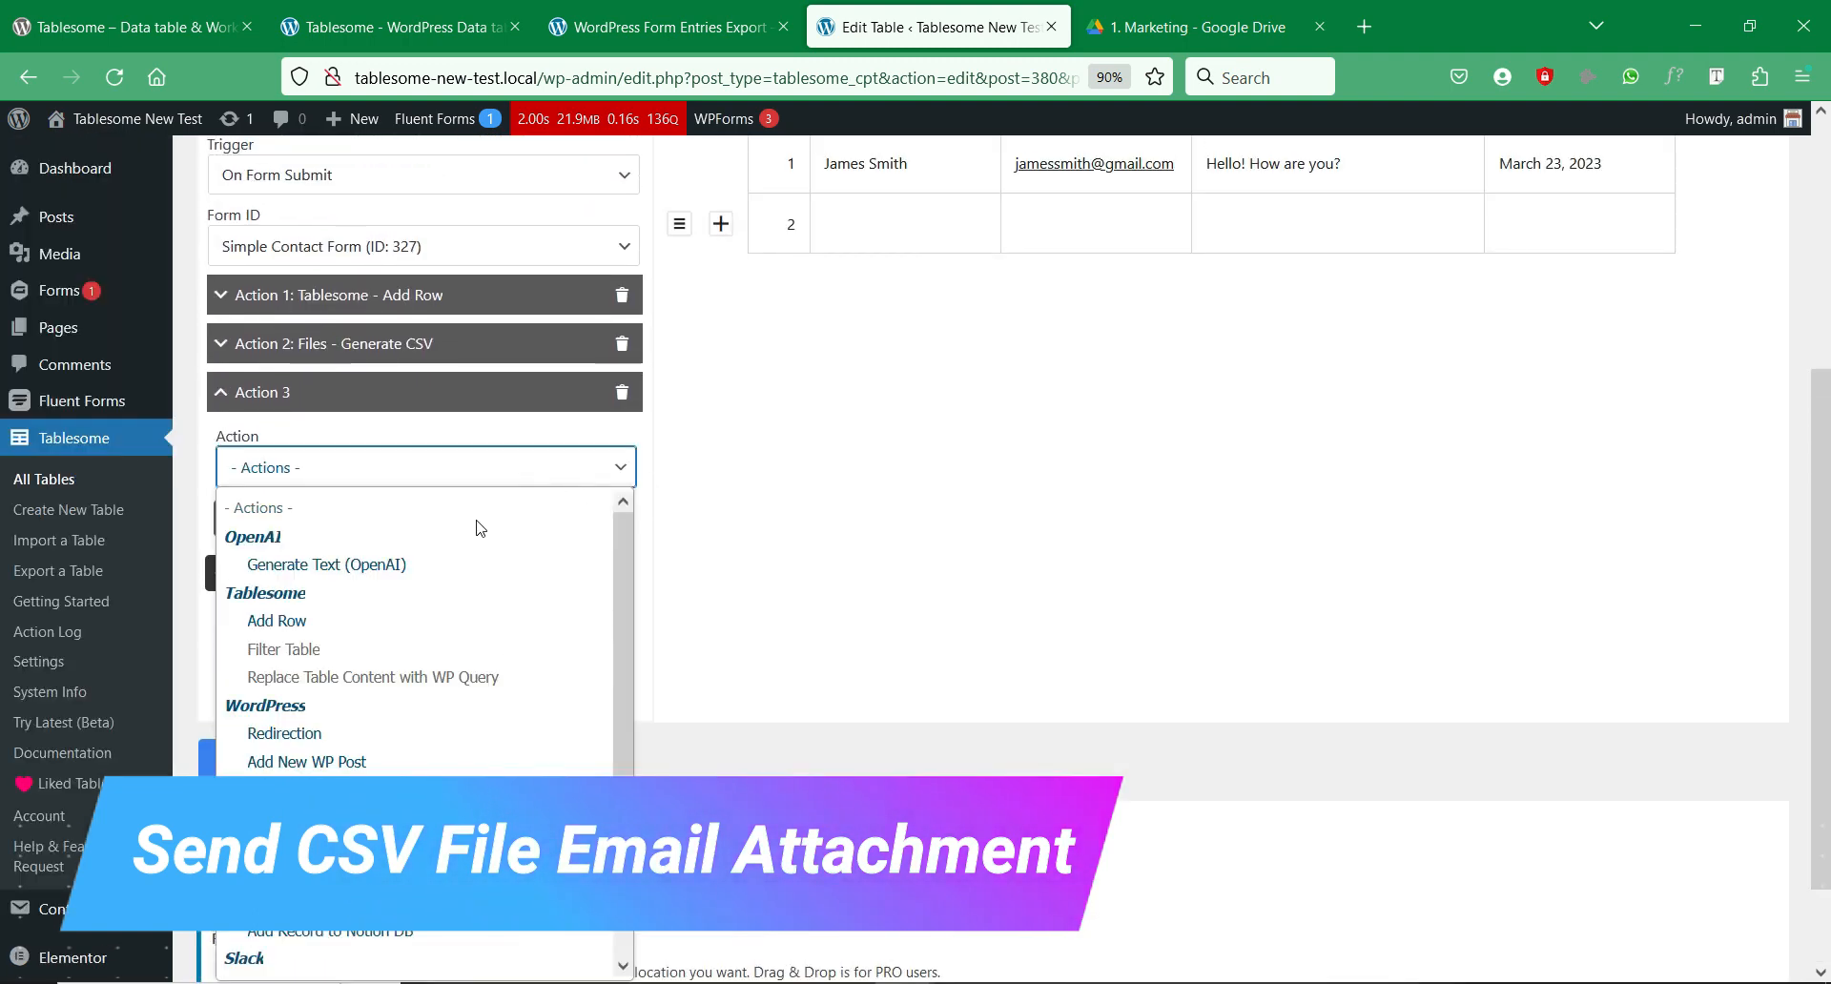
{"action": "scroll", "coordinate": [367, 587], "scroll_direction": "down", "scroll_amount": 3}
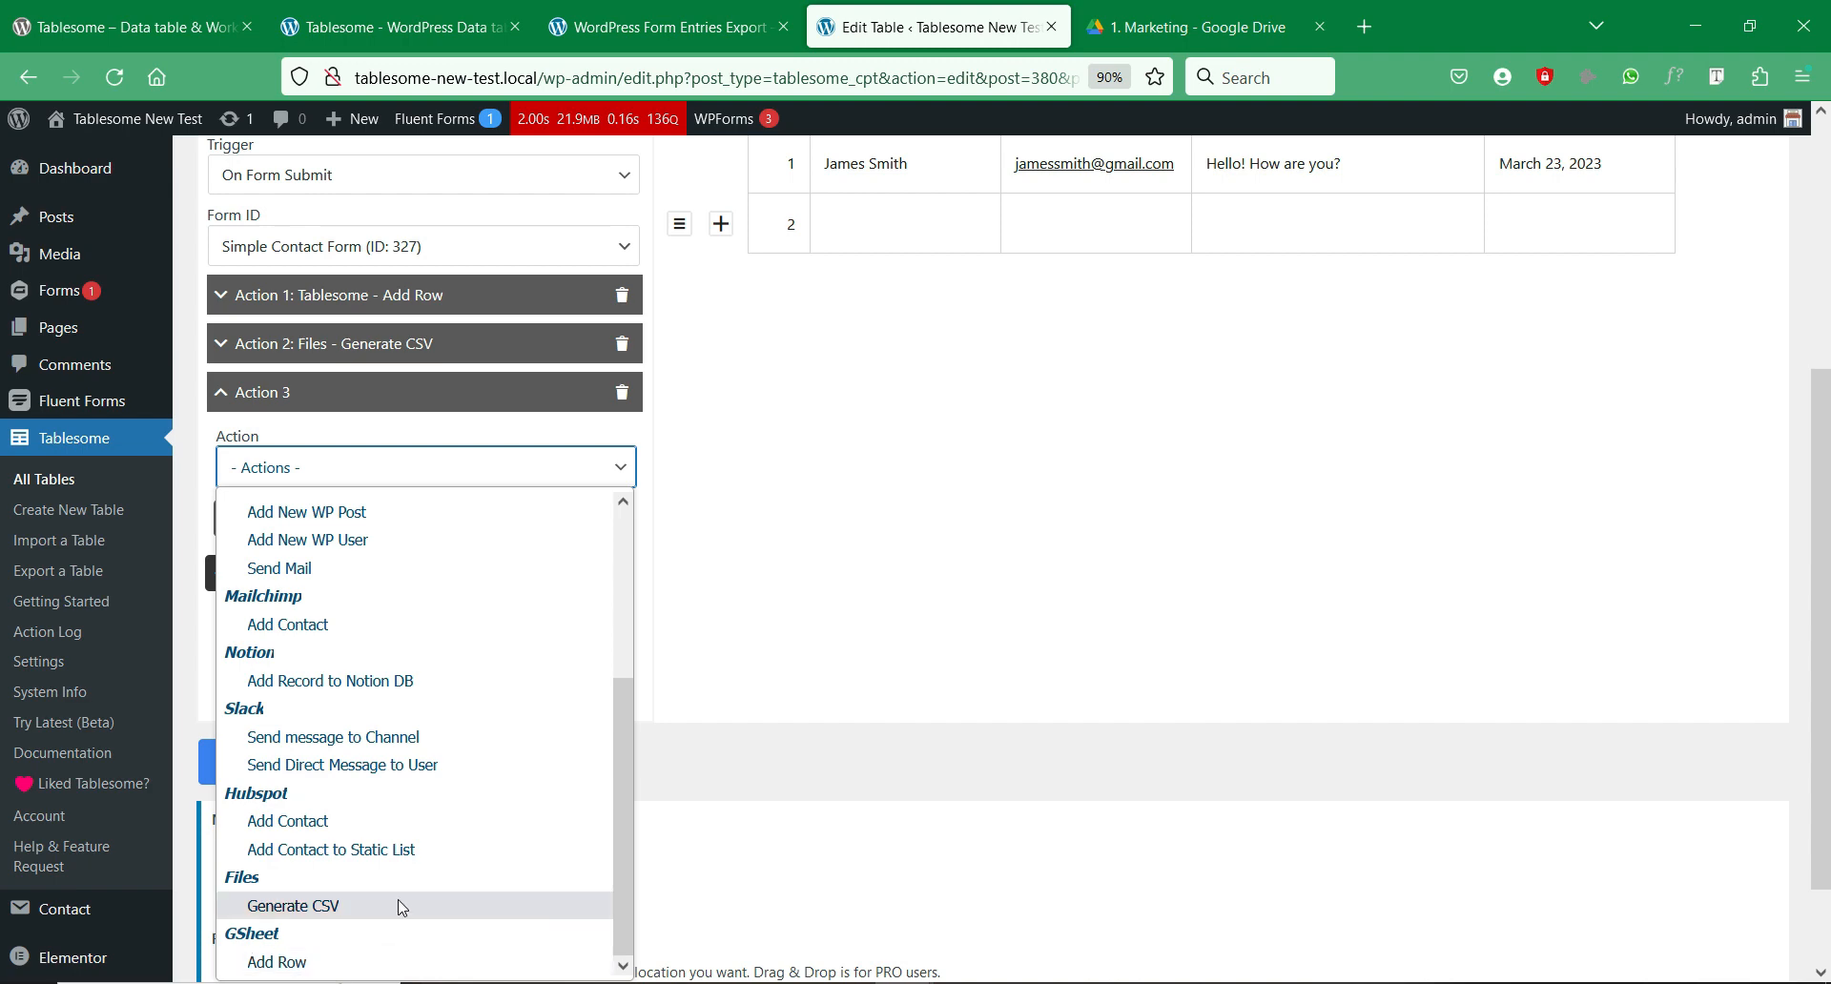
{"action": "left_click", "coordinate": [442, 568]}
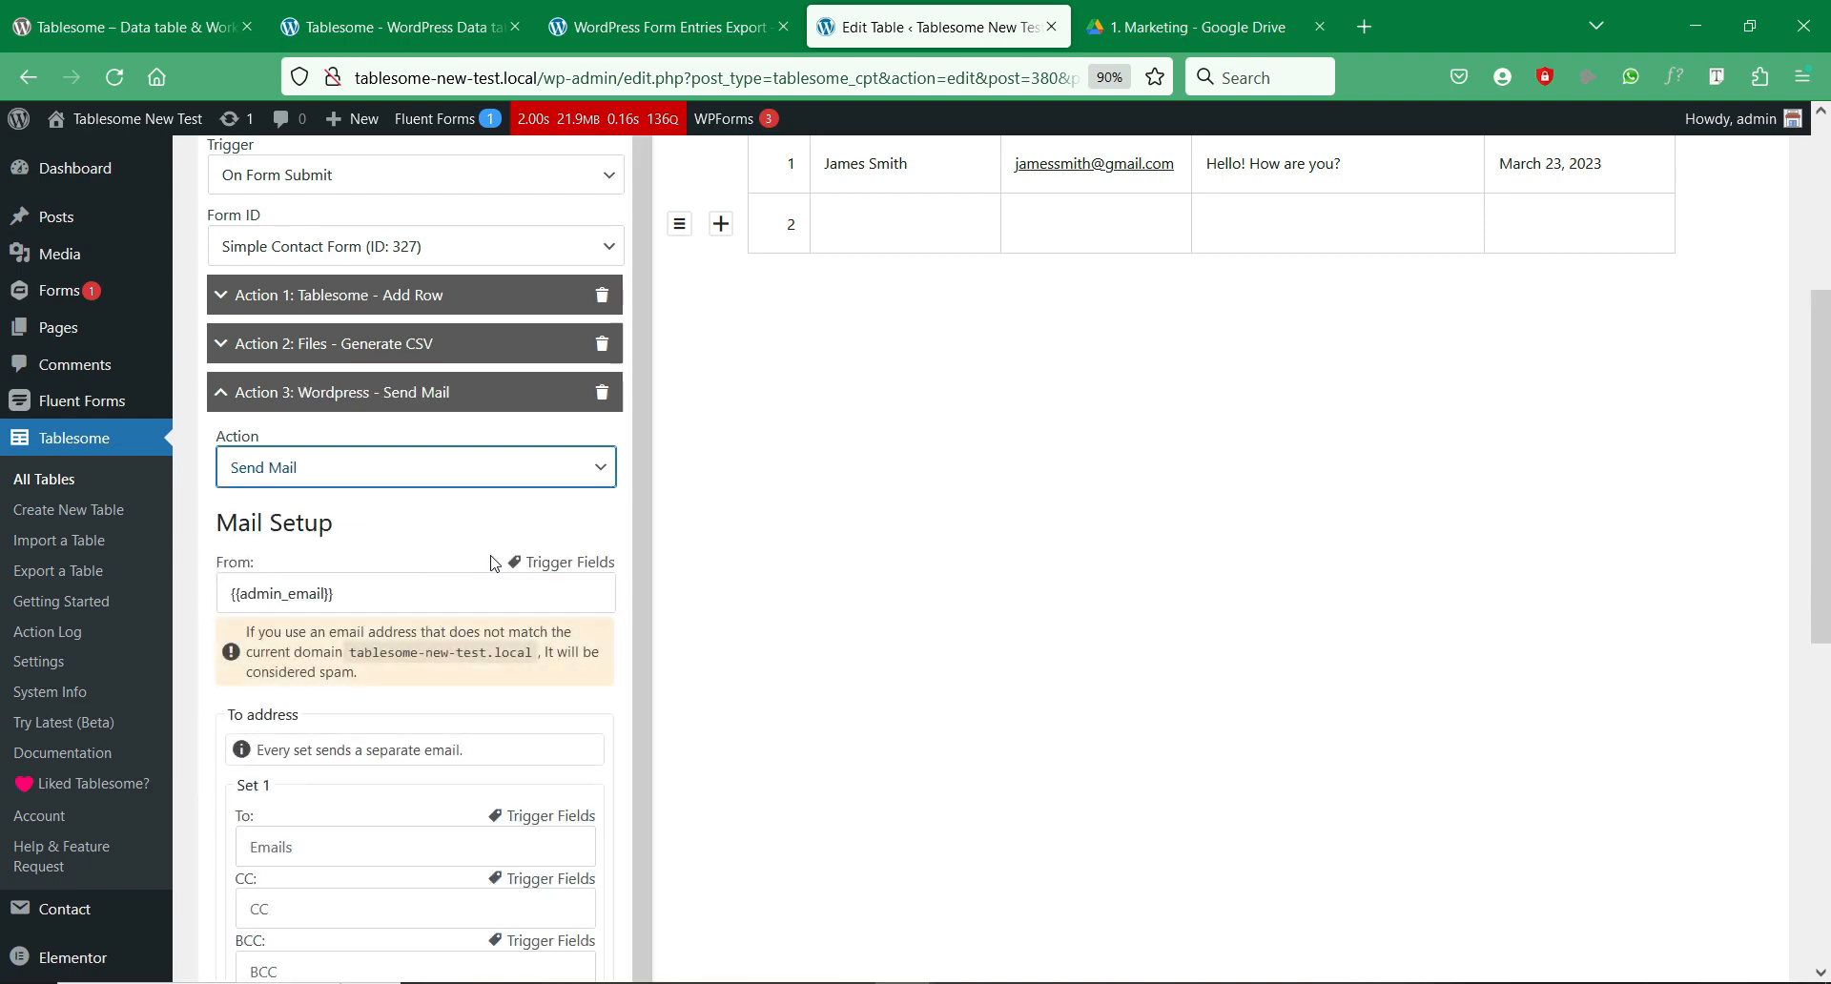
Step: Address the mail to the form's Email field {{1}} with subject 'New Form'
{"action": "scroll", "coordinate": [706, 544], "scroll_direction": "up", "scroll_amount": 2}
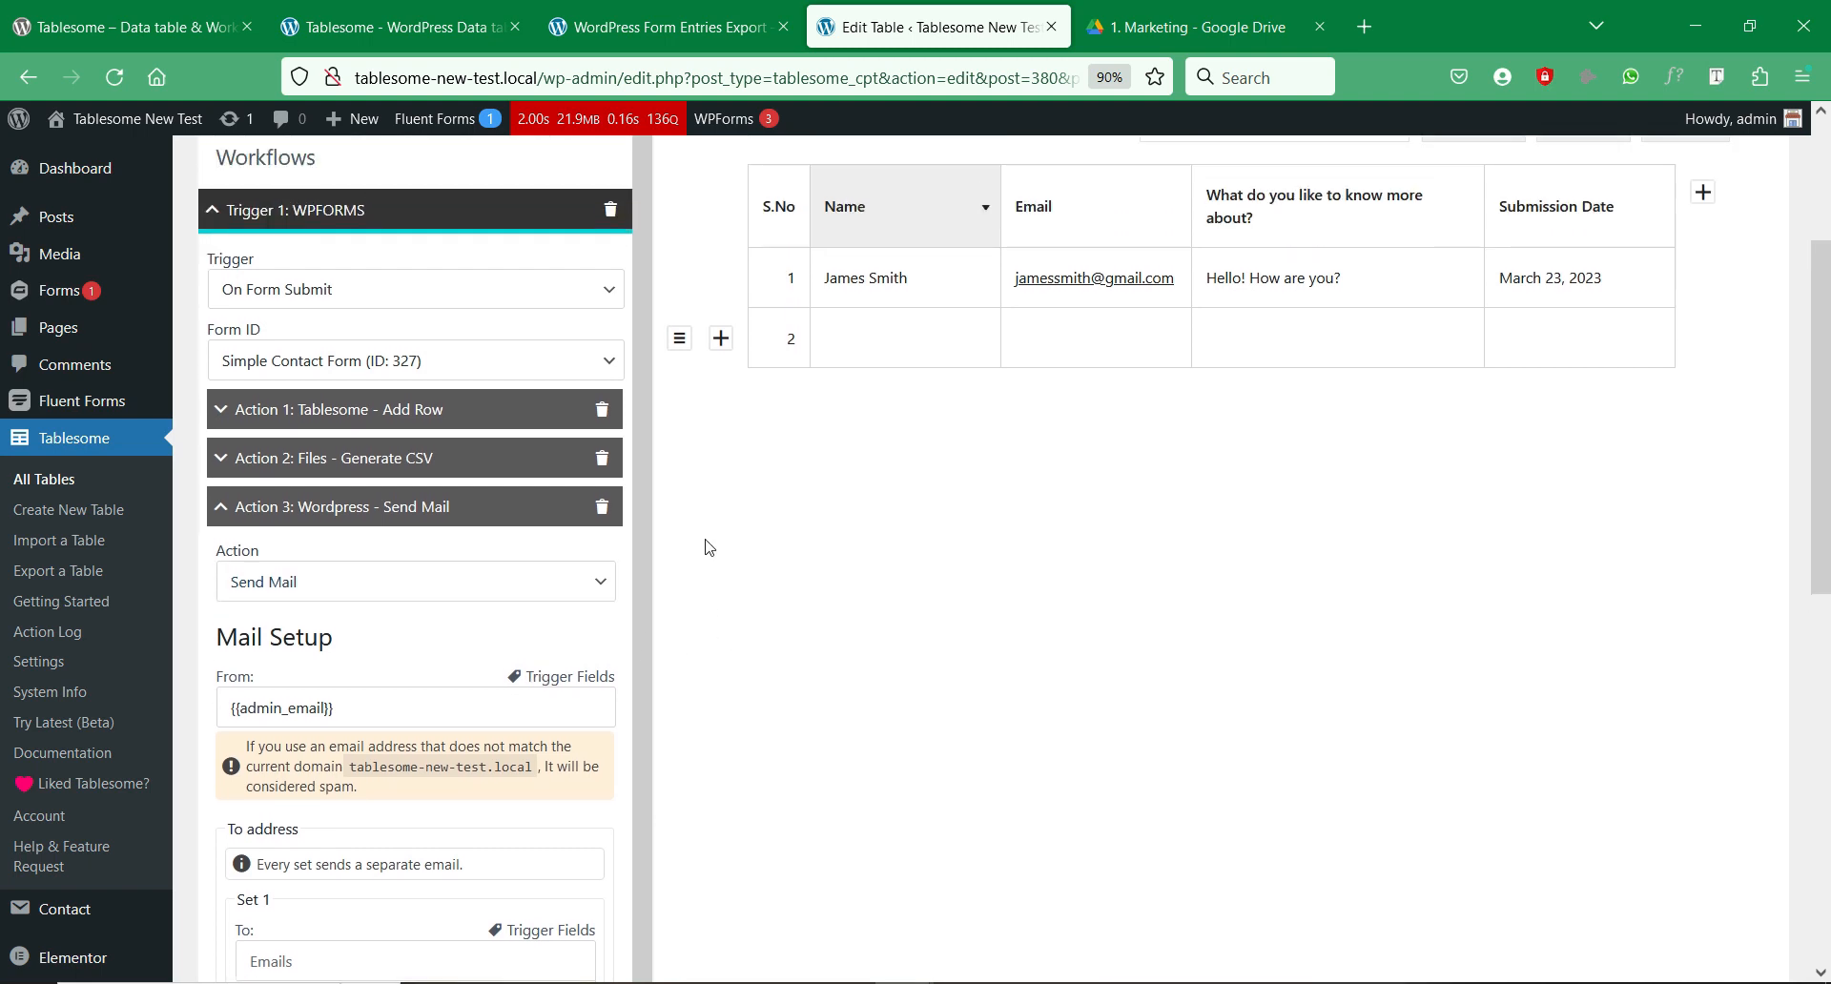
{"action": "scroll", "coordinate": [565, 576], "scroll_direction": "down", "scroll_amount": 1}
{"action": "left_click", "coordinate": [452, 612]}
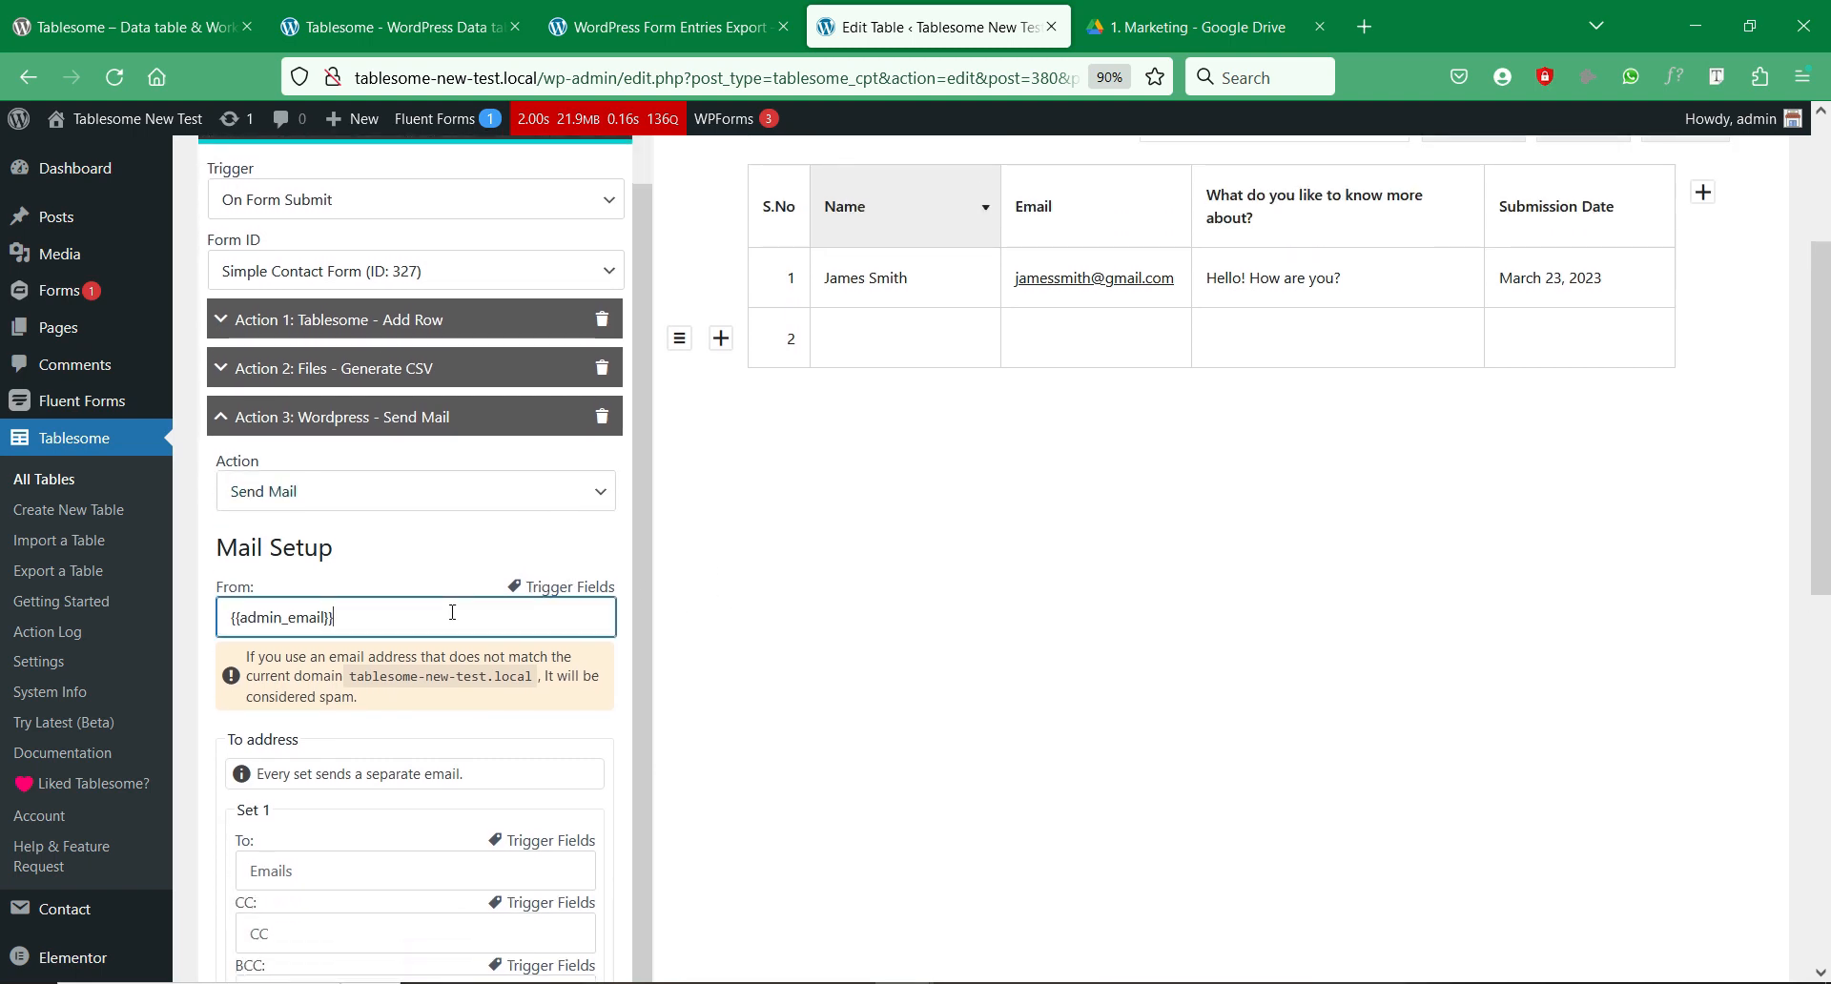
{"action": "scroll", "coordinate": [382, 618], "scroll_direction": "down", "scroll_amount": 2}
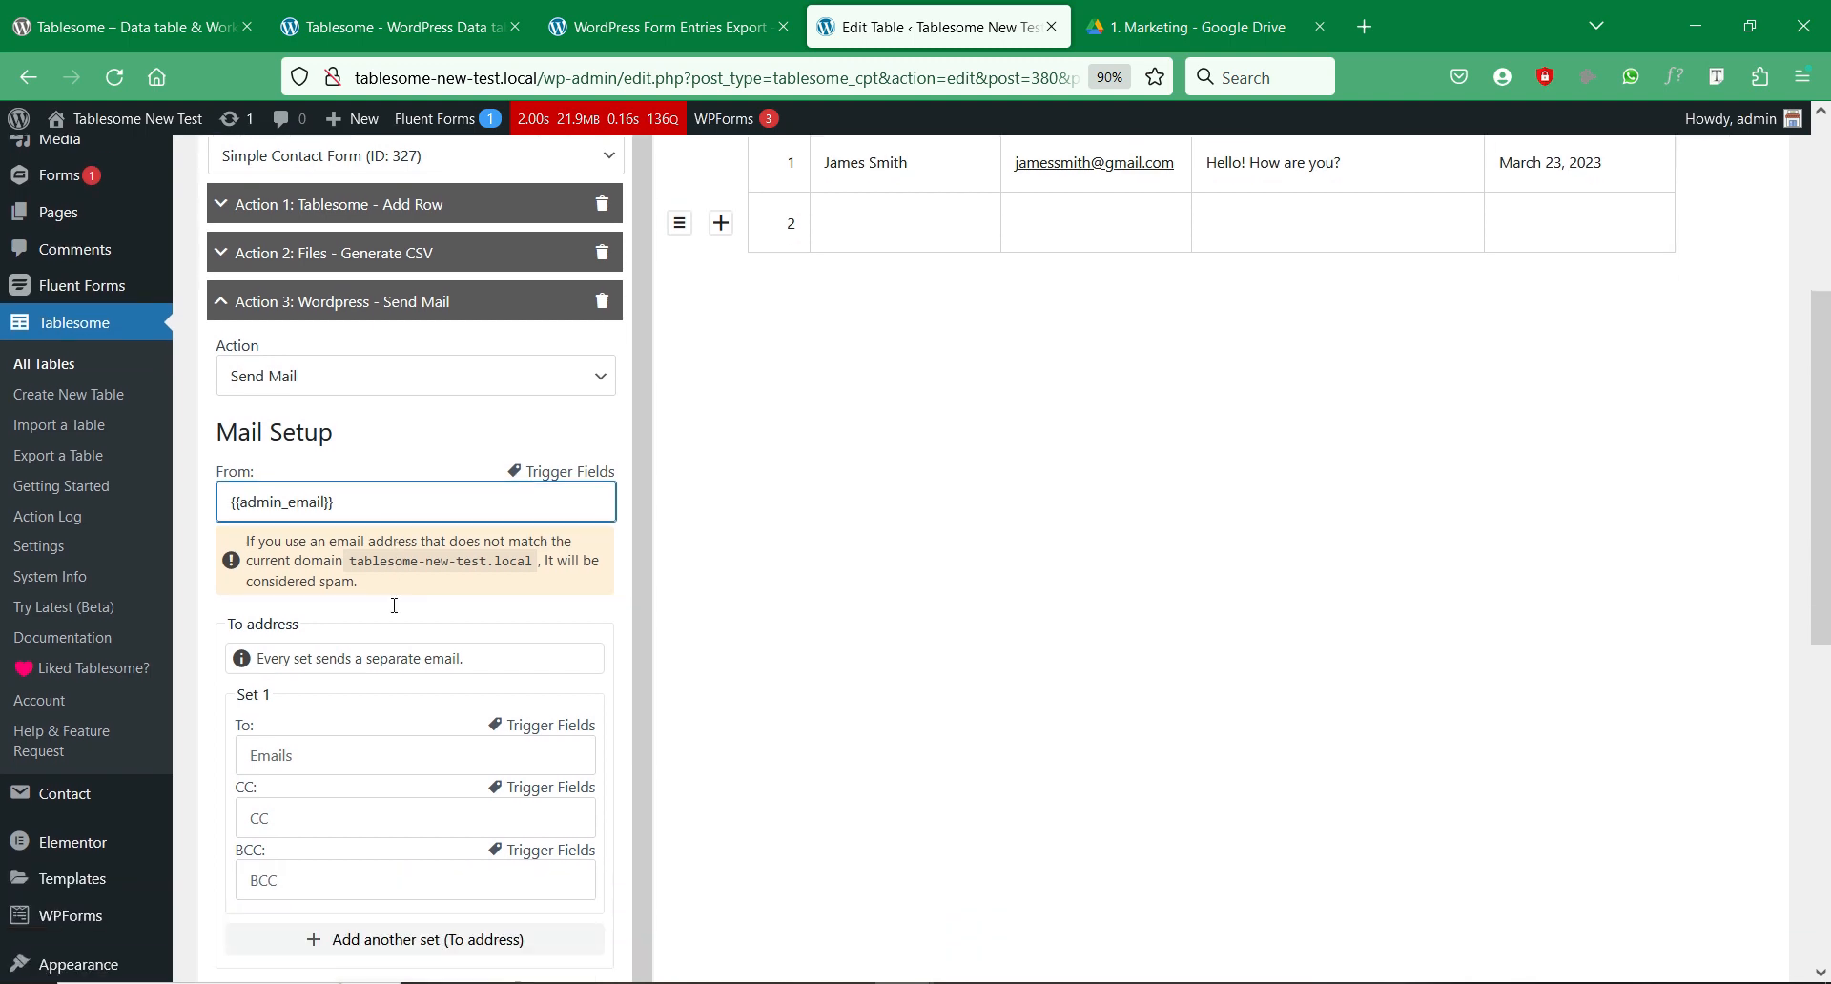
{"action": "left_click", "coordinate": [320, 630]}
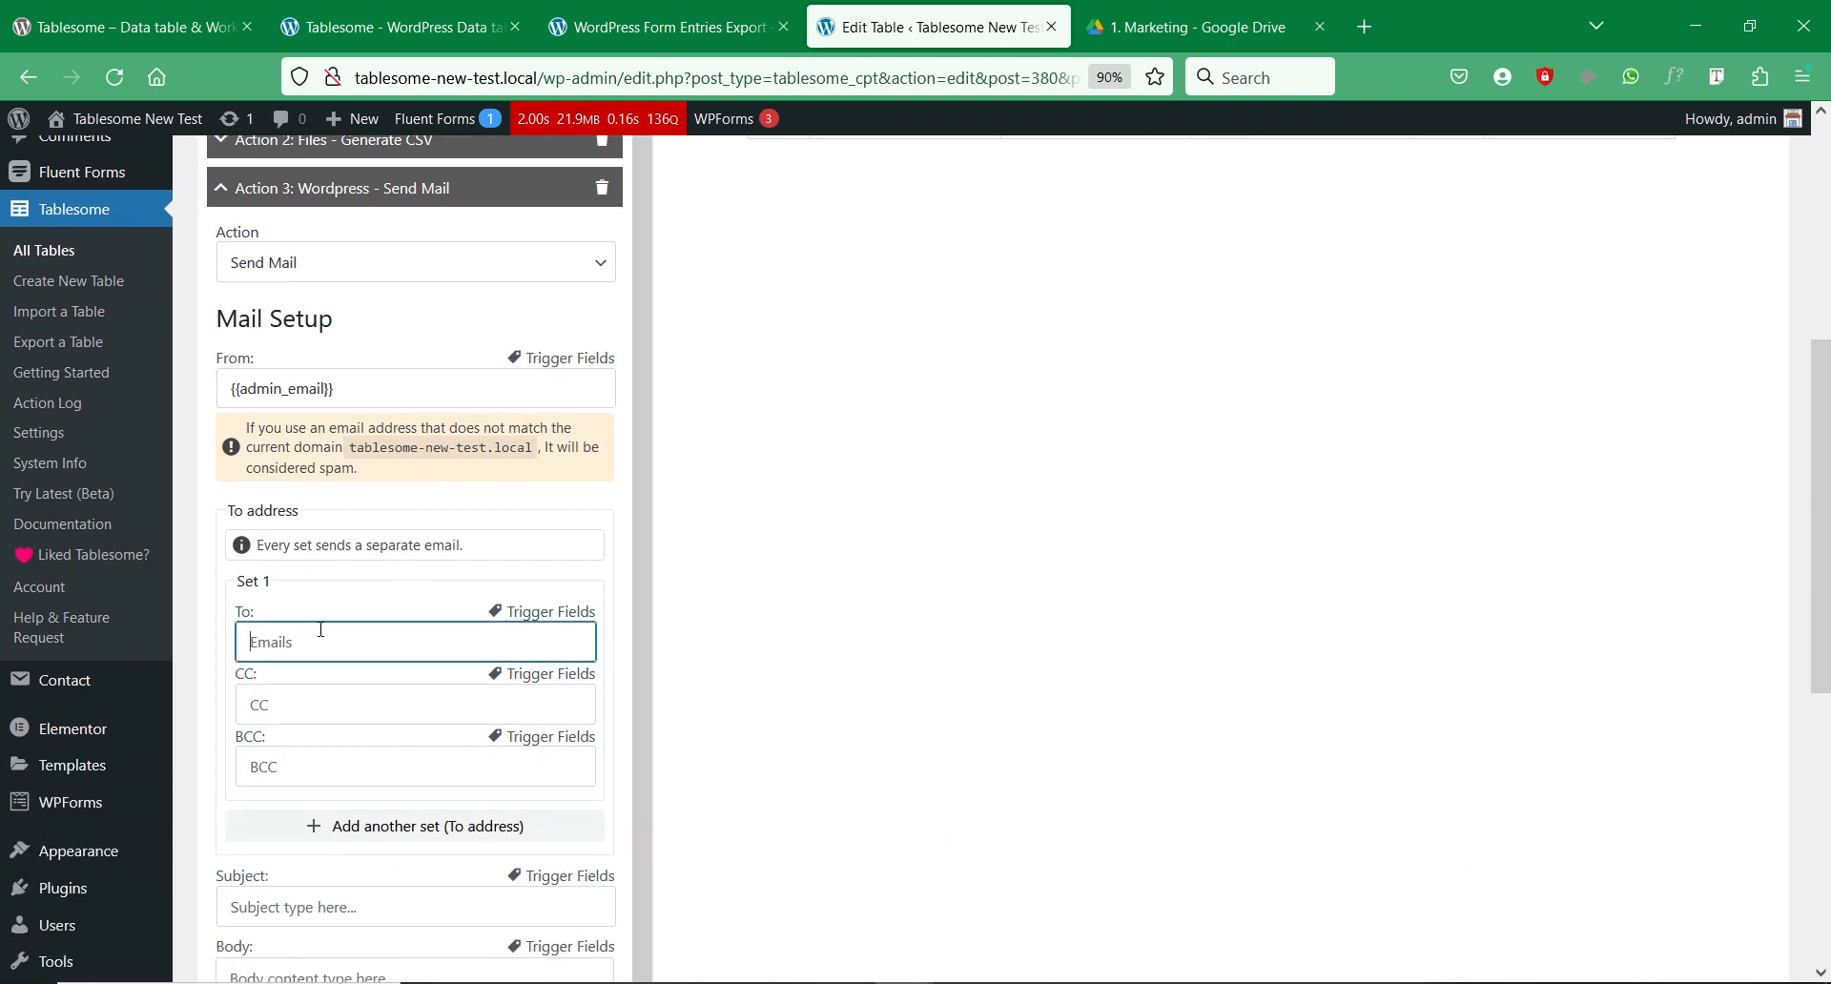
{"action": "left_click", "coordinate": [550, 611]}
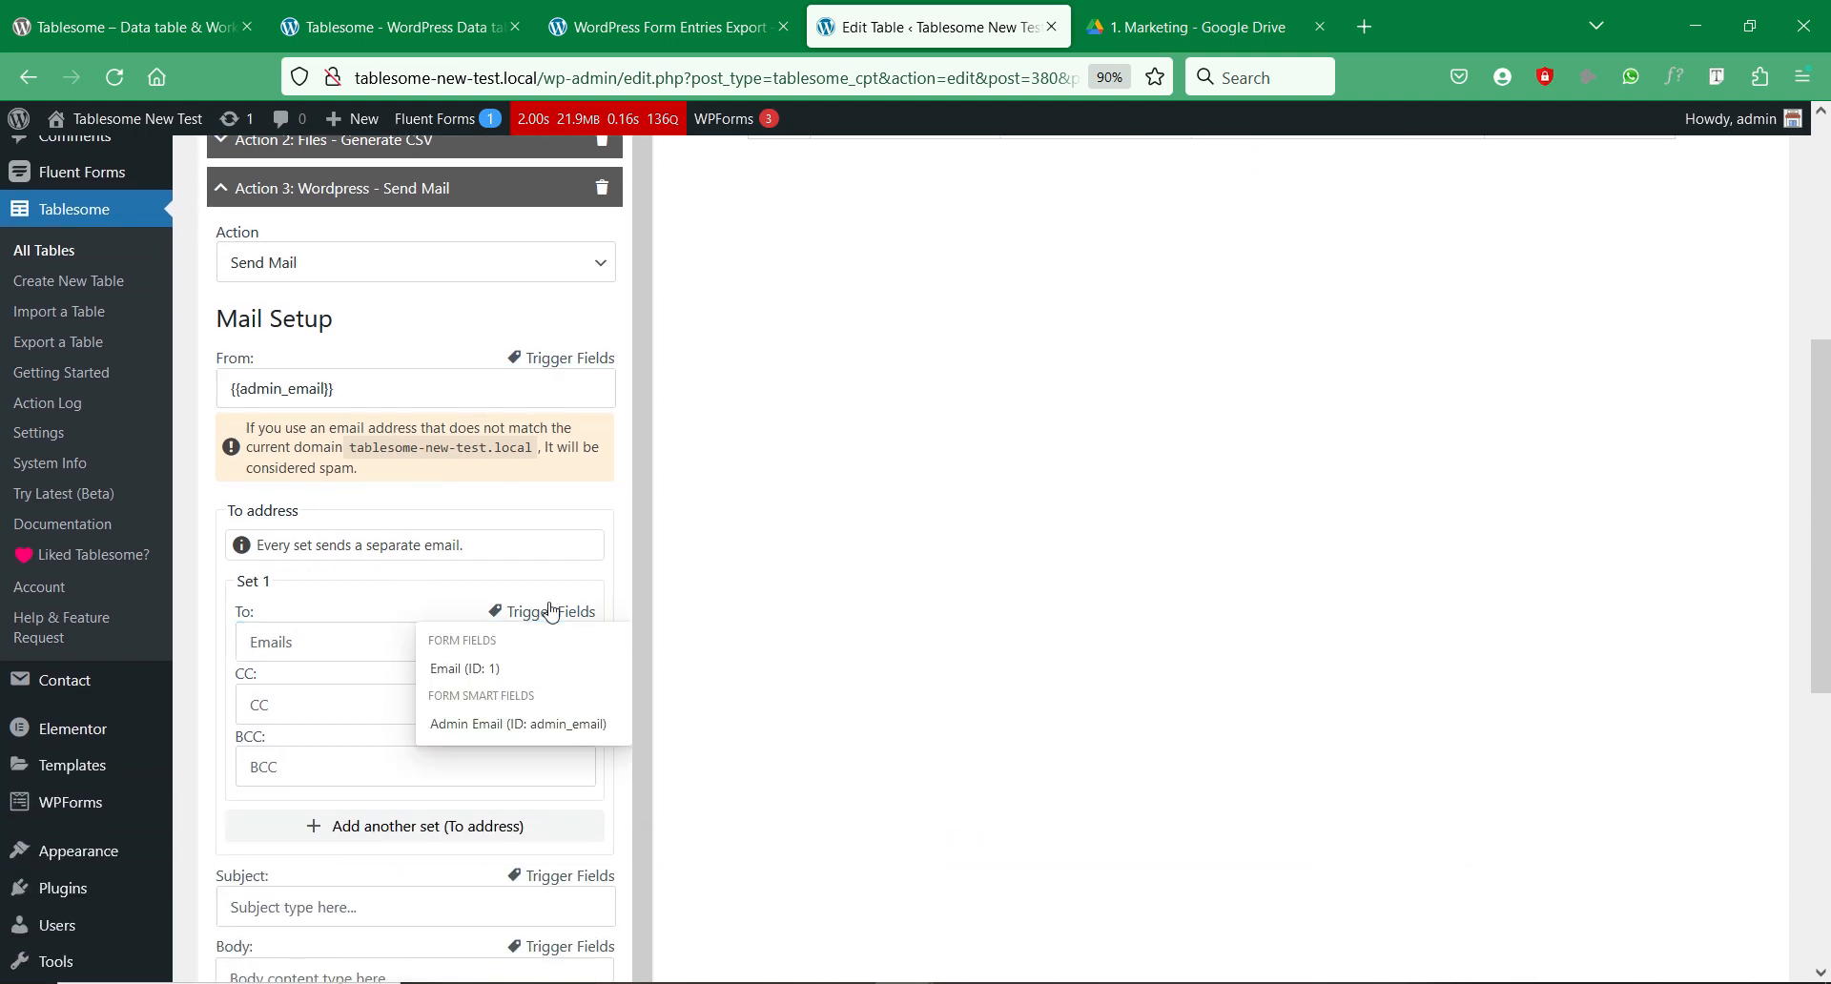
{"action": "left_click", "coordinate": [495, 669]}
{"action": "left_click", "coordinate": [364, 653]}
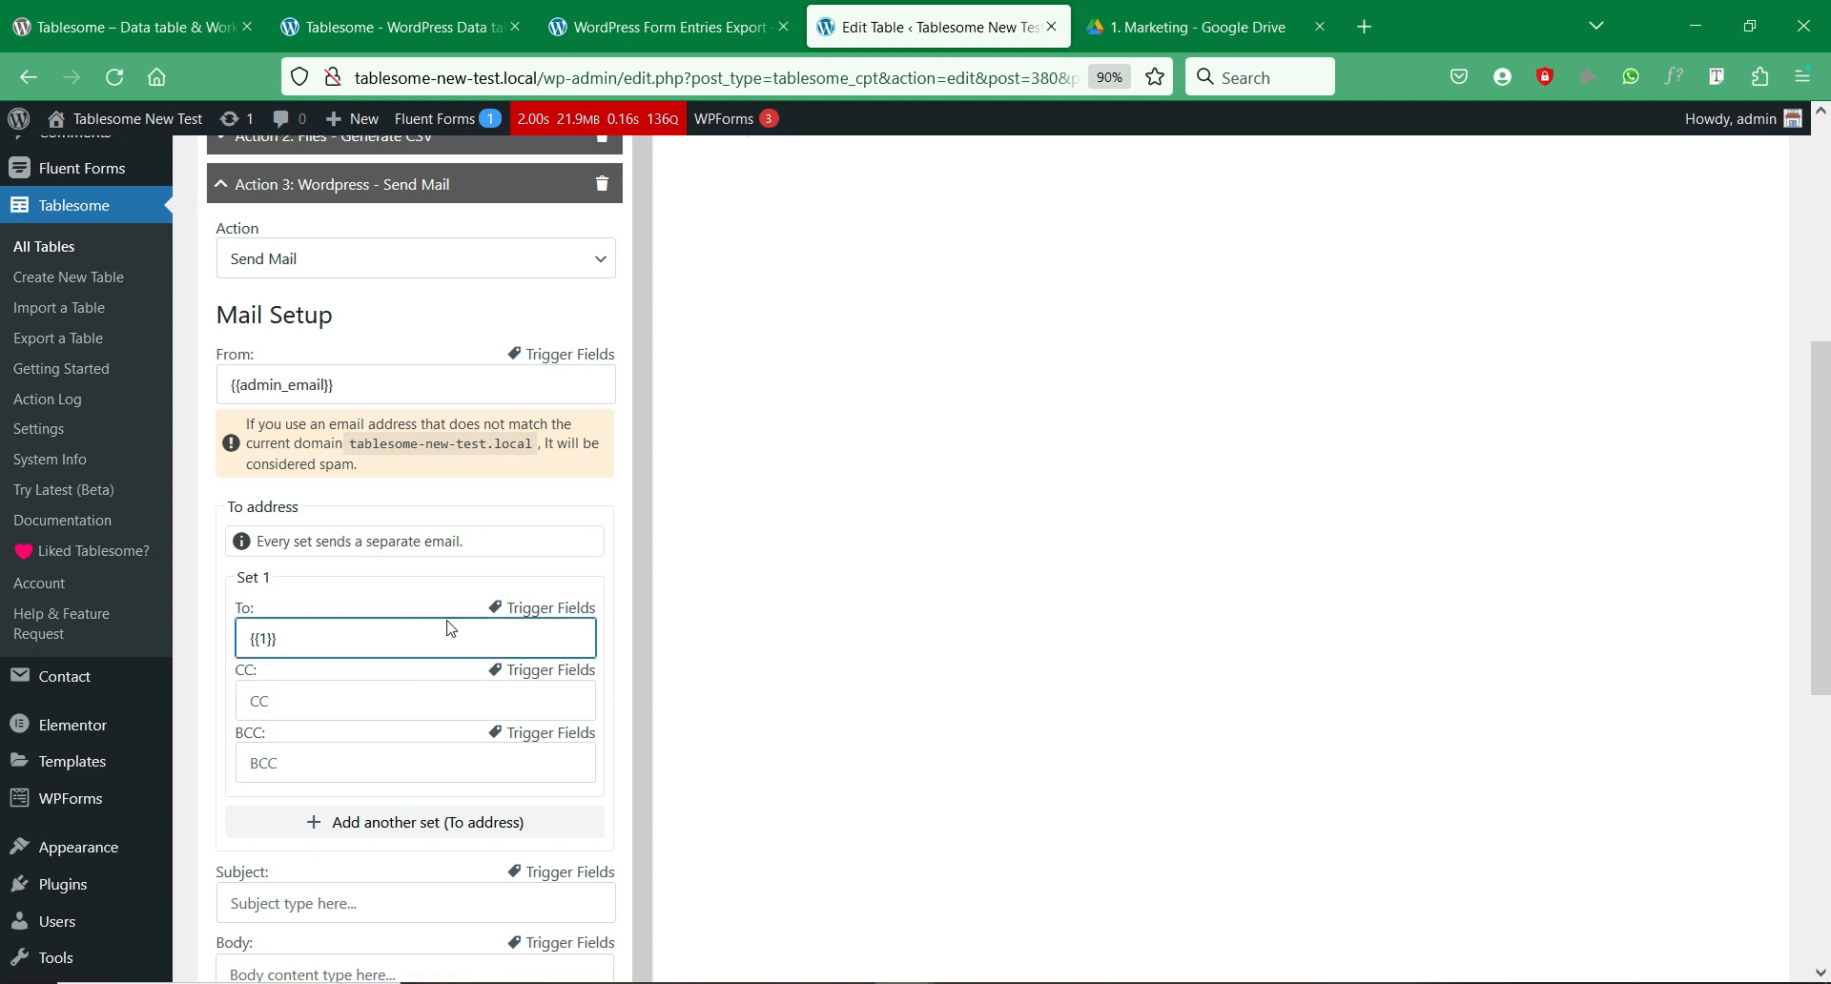
{"action": "scroll", "coordinate": [482, 621], "scroll_direction": "down", "scroll_amount": 2}
{"action": "left_click", "coordinate": [445, 688]}
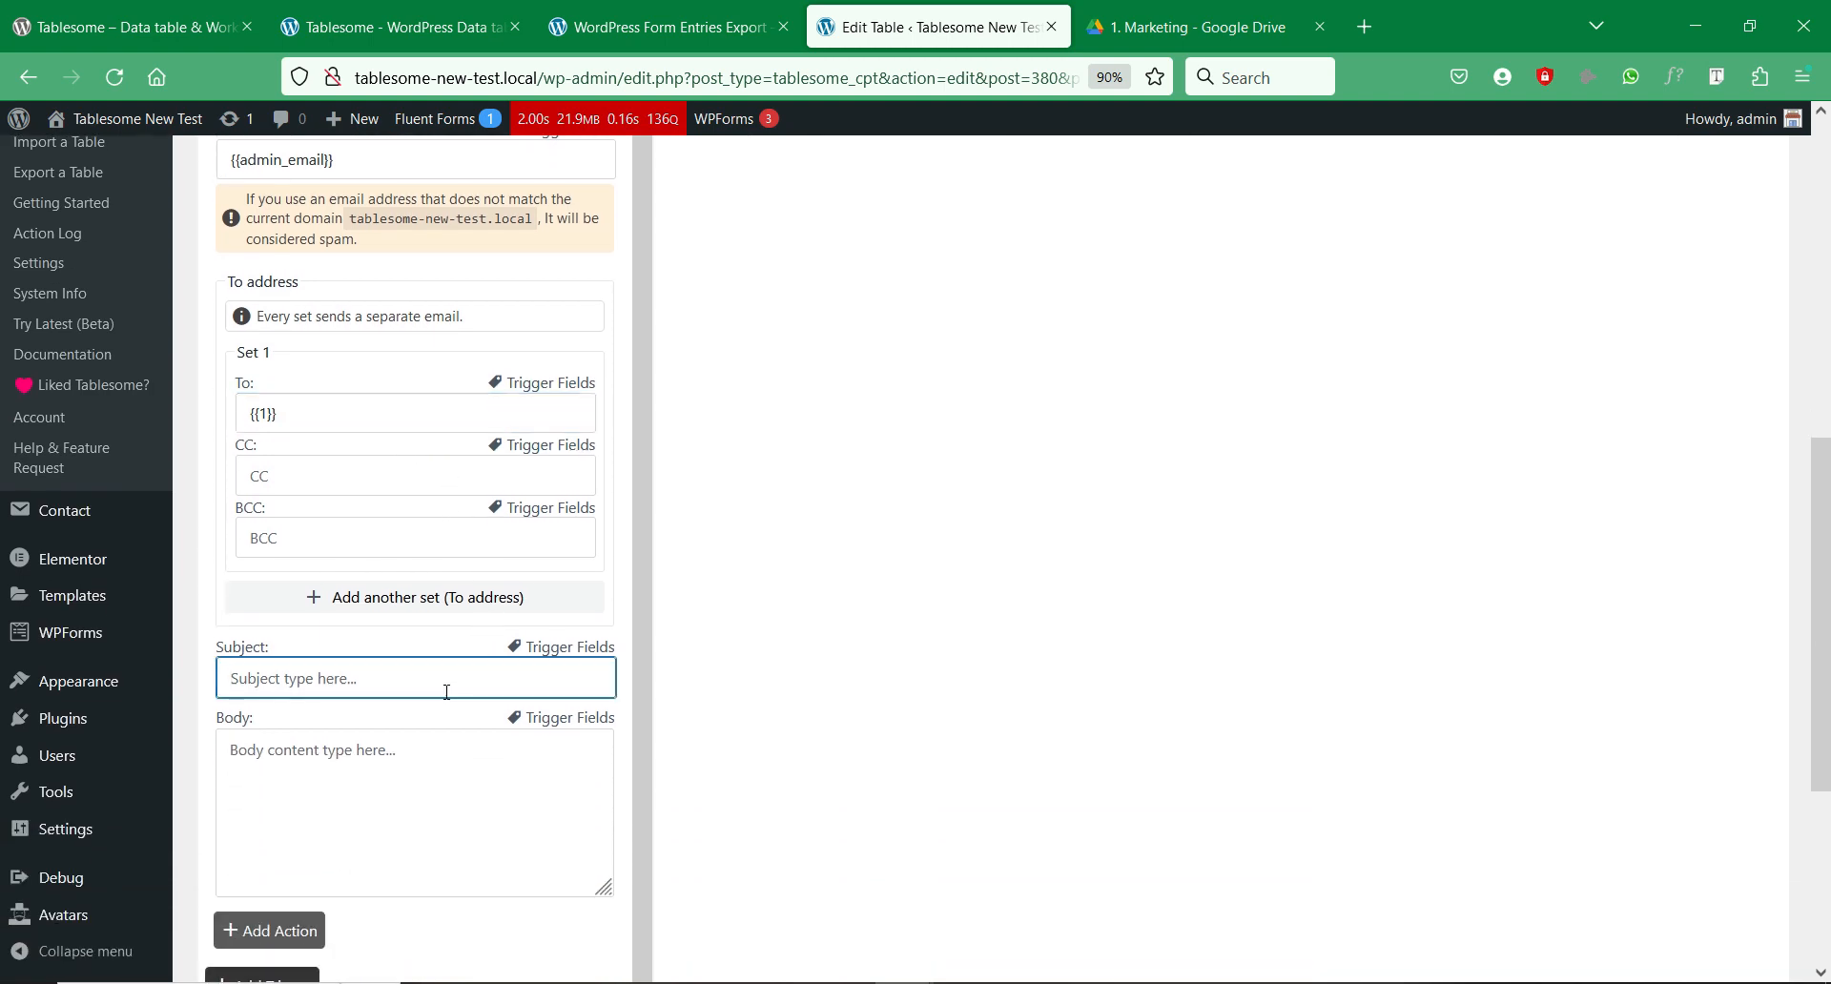
{"action": "type", "text": "New Form"}
Step: Build the body with Name - {{0}}, Email - {{1}} and the {{generated_csv}} link
{"action": "left_click", "coordinate": [463, 770]}
{"action": "left_click", "coordinate": [570, 717]}
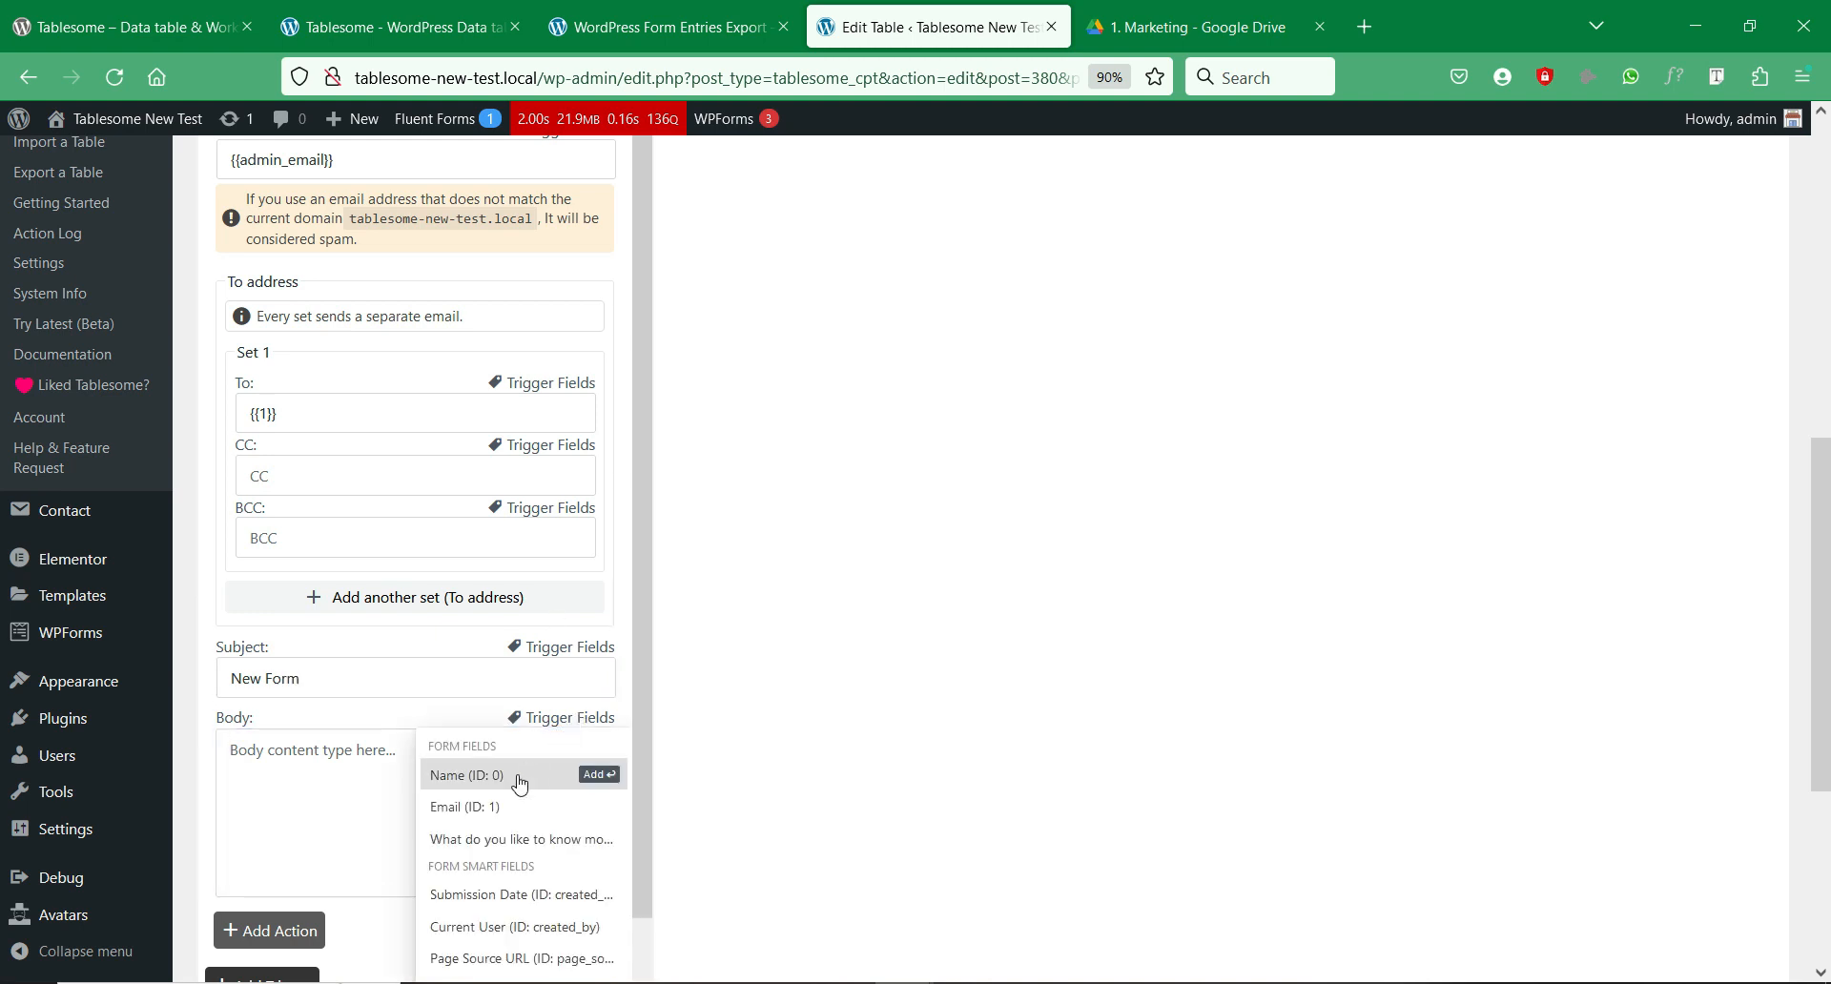
{"action": "left_click", "coordinate": [345, 777]}
{"action": "type", "text": "Name"}
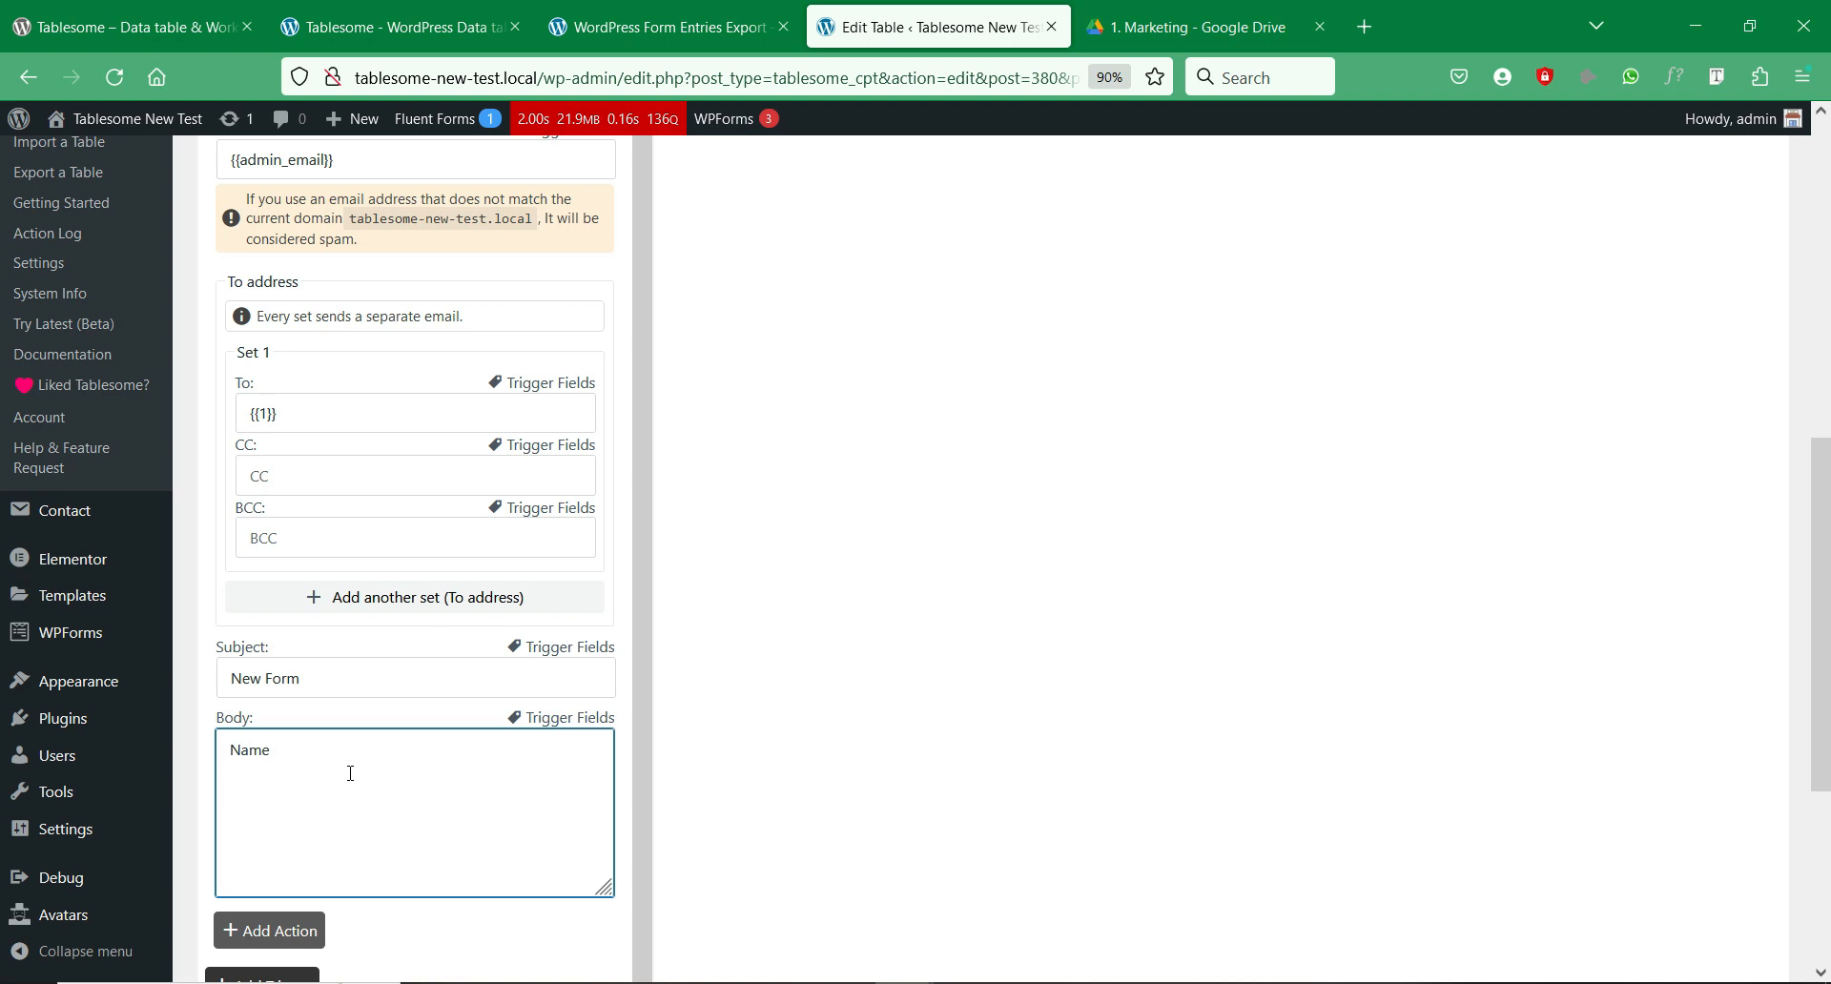
{"action": "type", "text": " -"}
{"action": "left_click", "coordinate": [537, 713]}
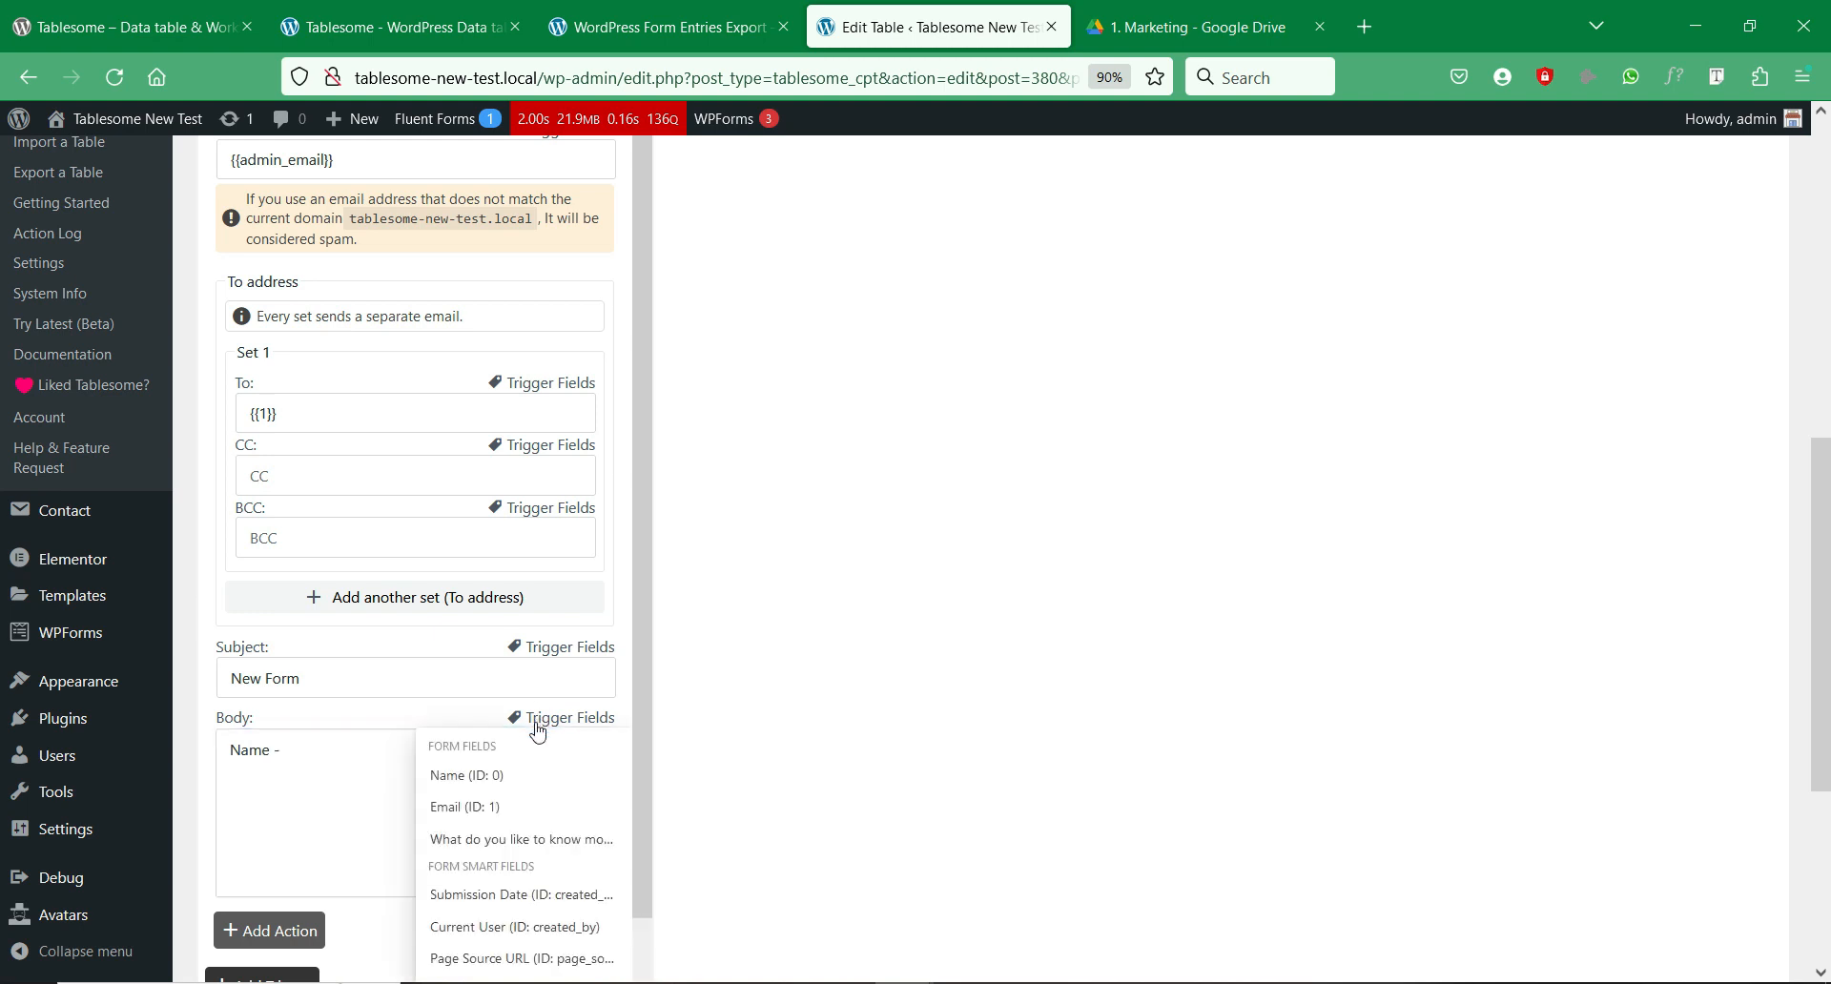
{"action": "left_click", "coordinate": [508, 774]}
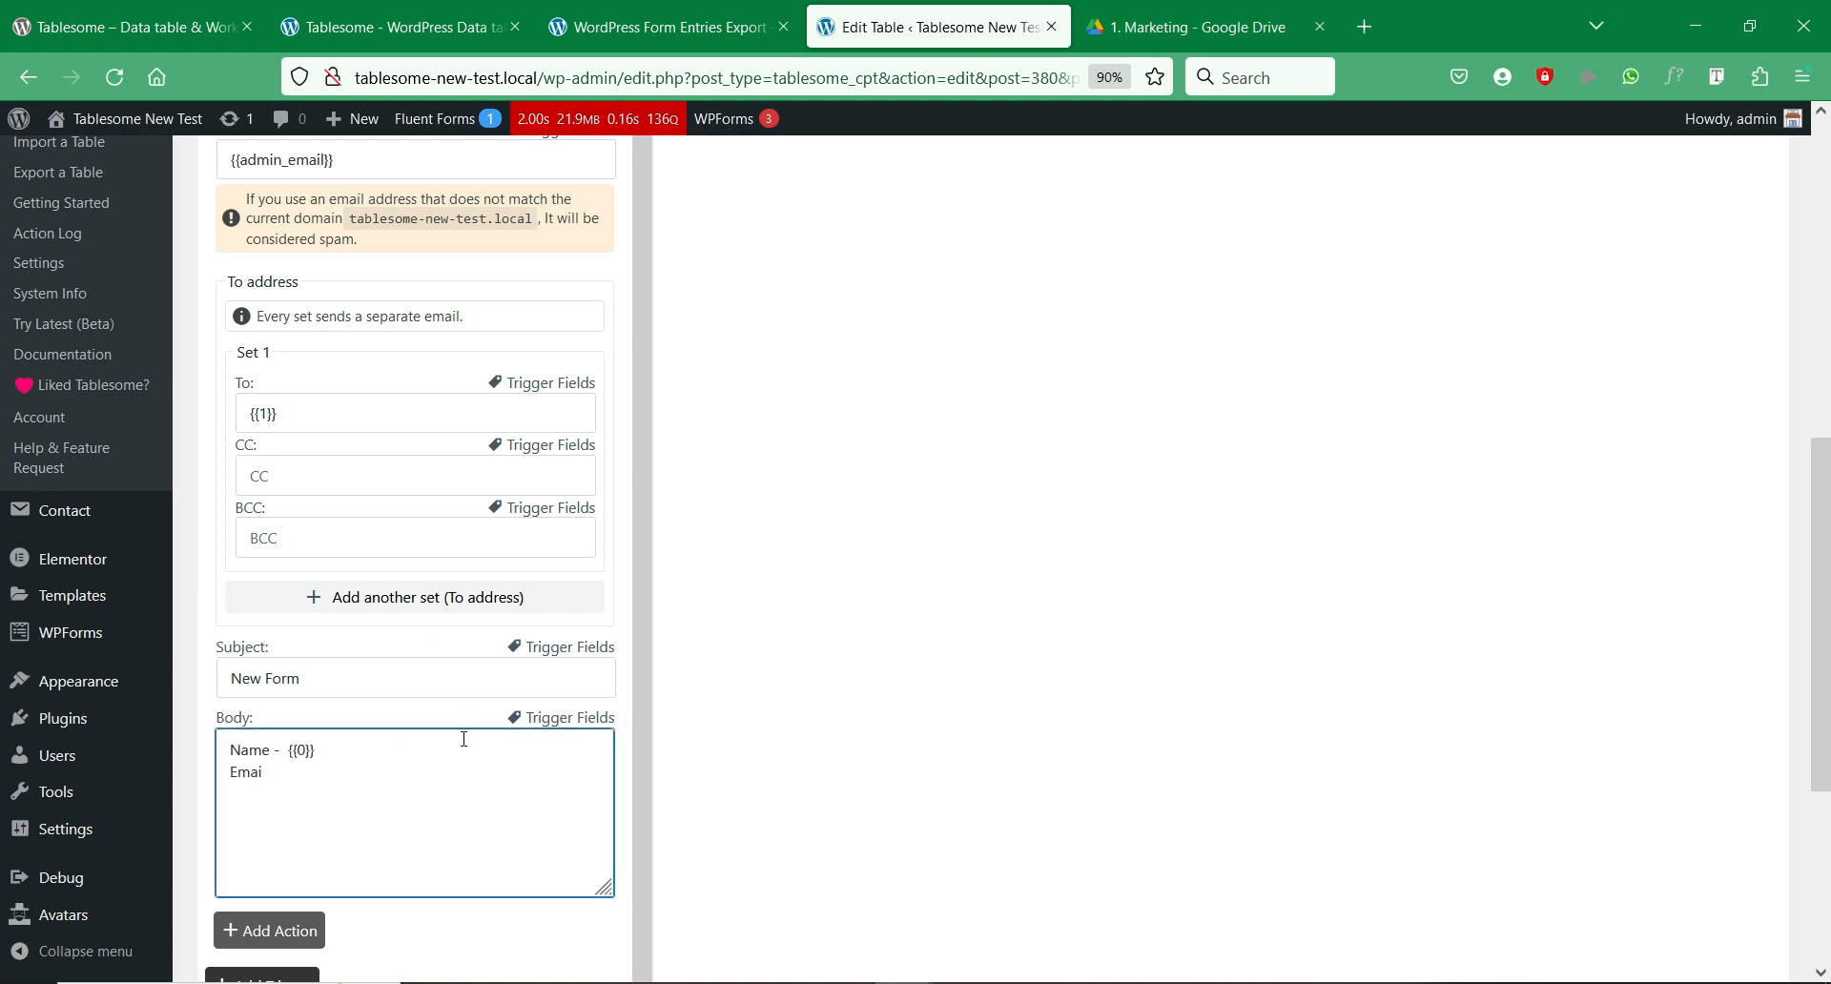
{"action": "left_click", "coordinate": [537, 717]}
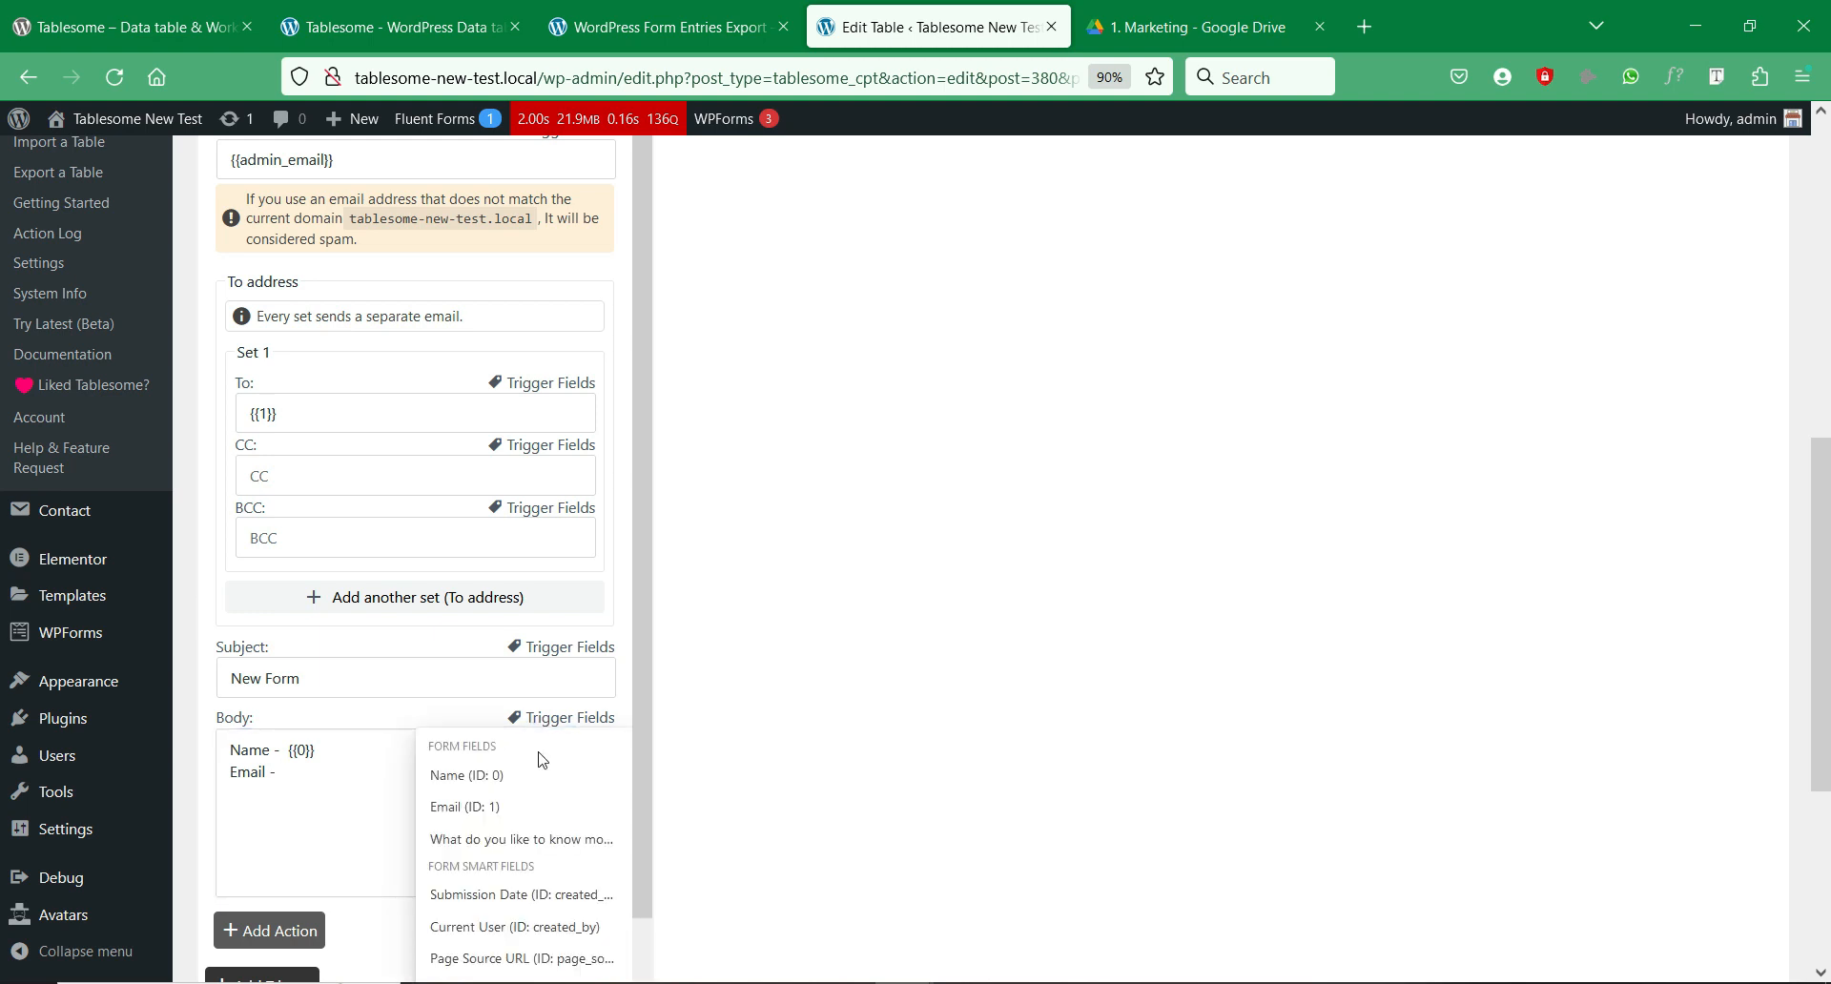
{"action": "left_click", "coordinate": [449, 806]}
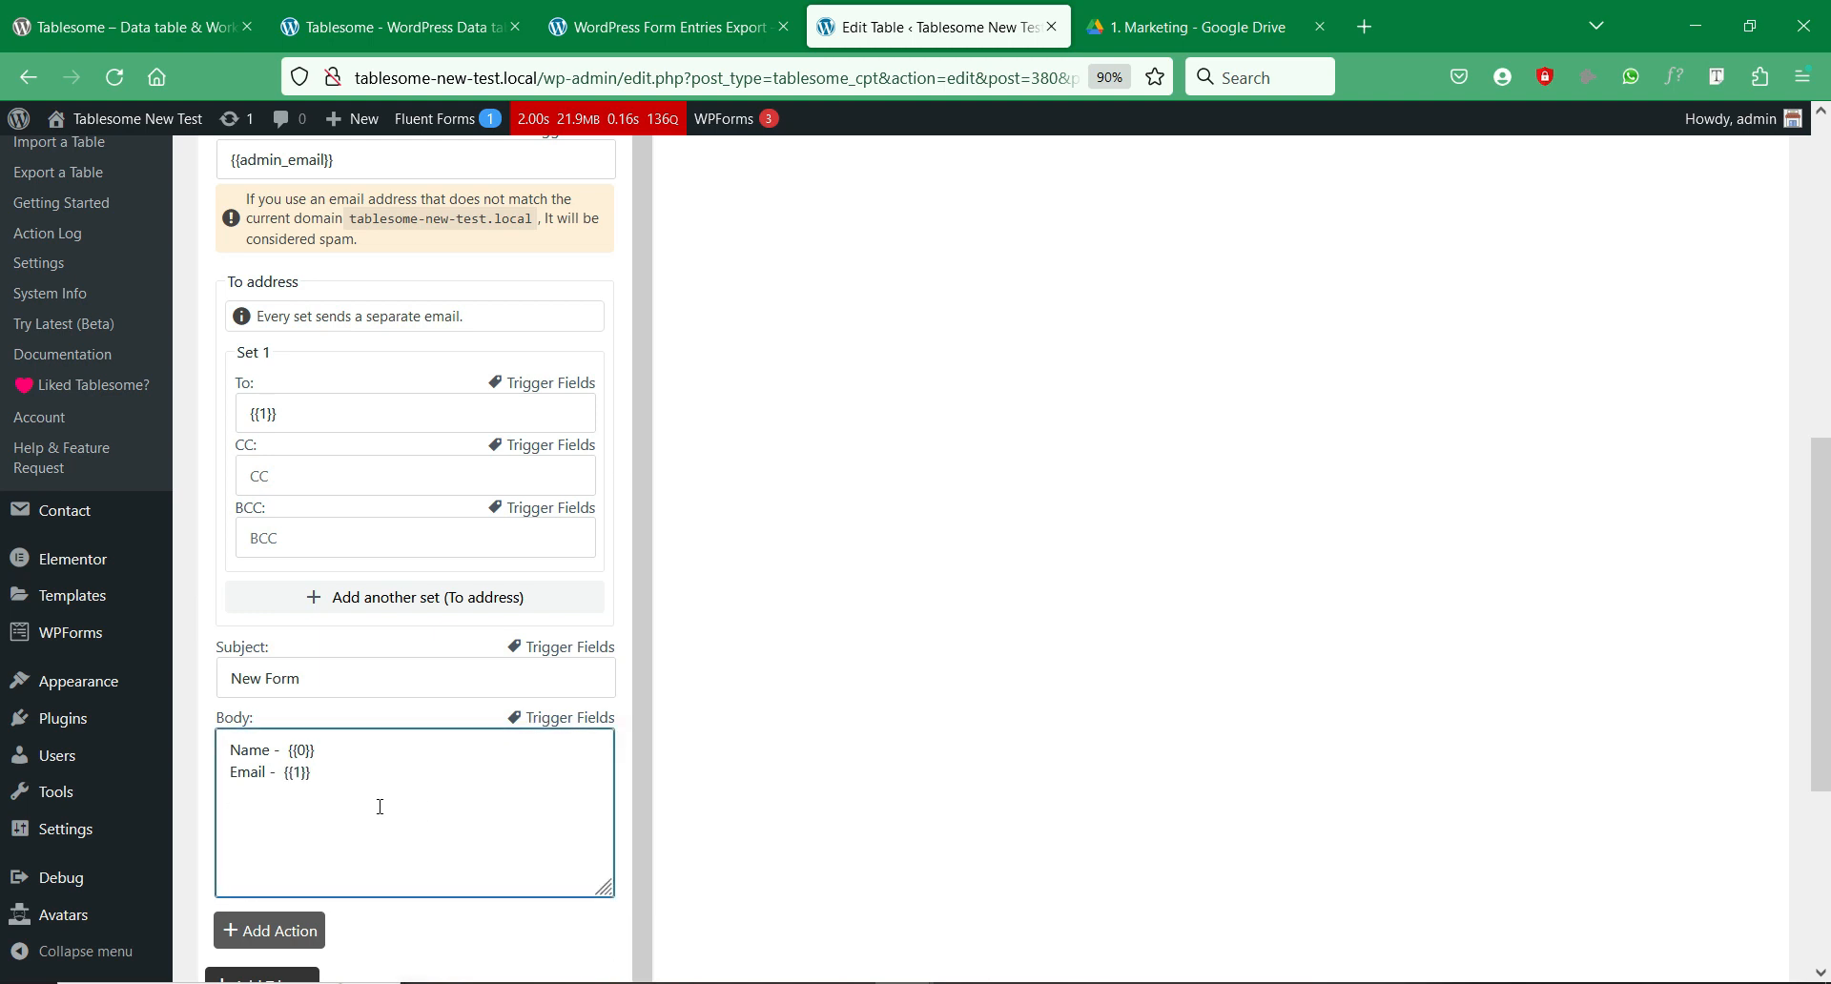
{"action": "left_click", "coordinate": [569, 718]}
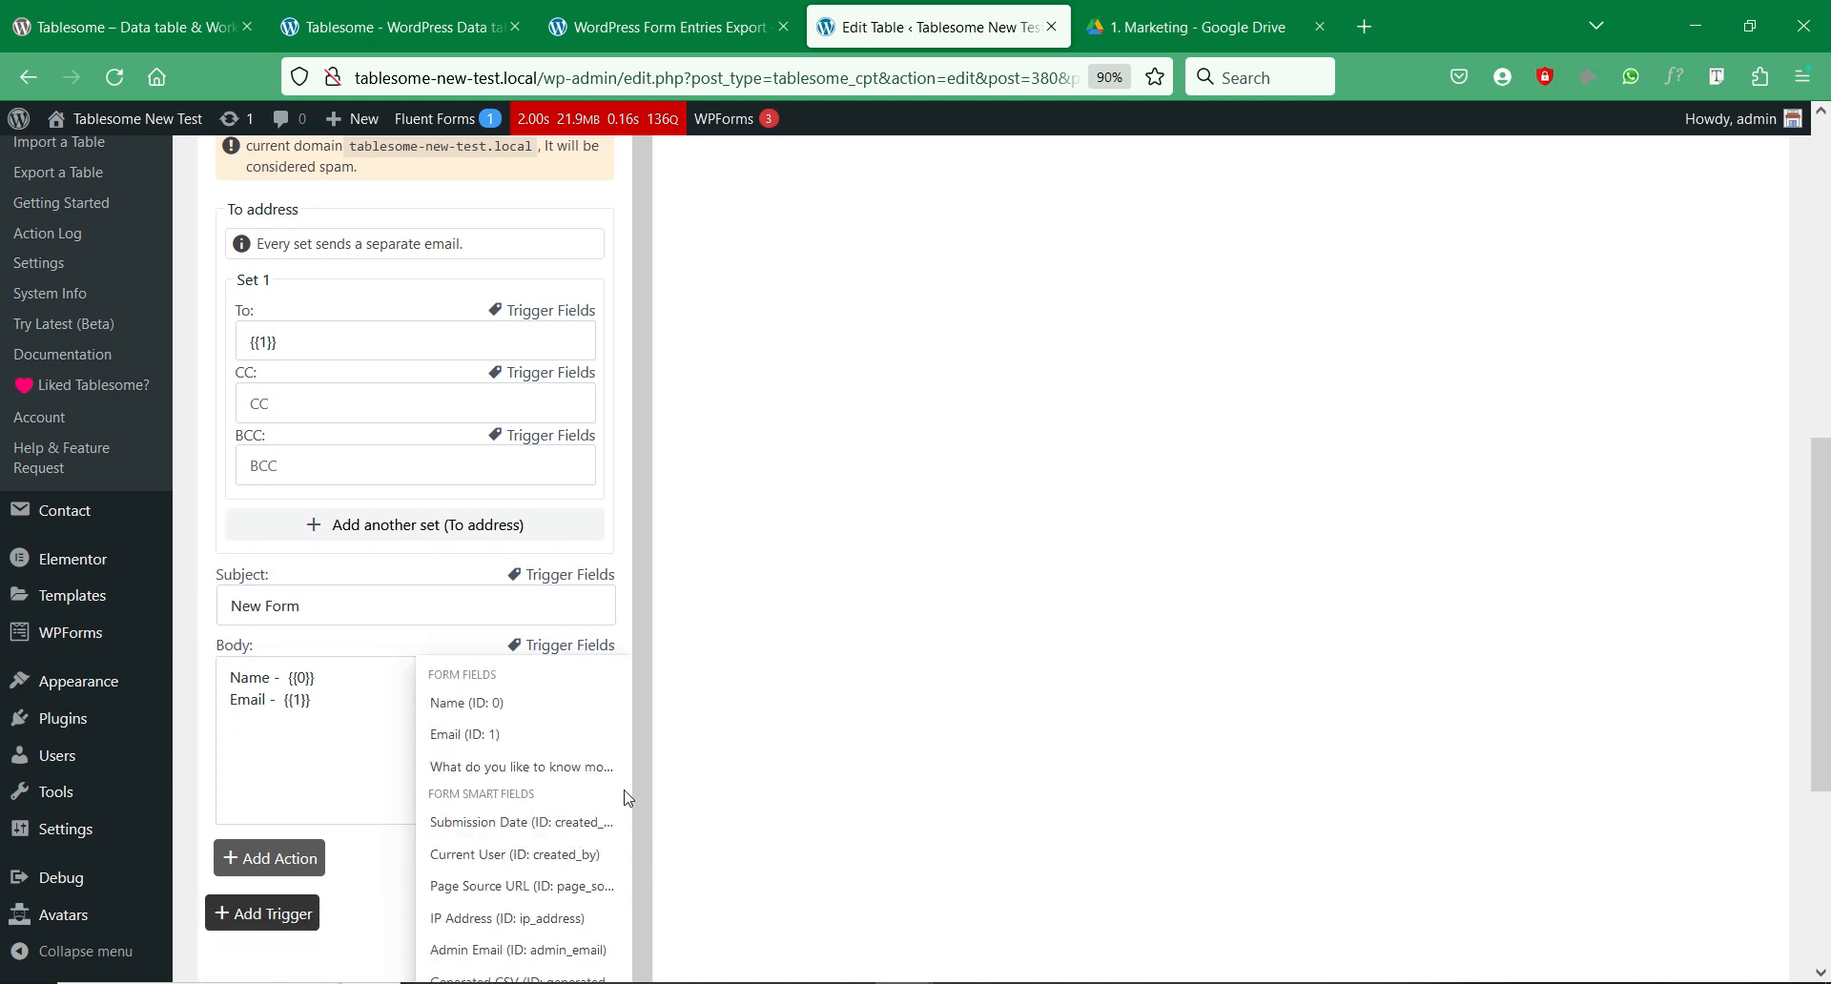
{"action": "scroll", "coordinate": [531, 870], "scroll_direction": "down", "scroll_amount": 3}
{"action": "scroll", "coordinate": [565, 658], "scroll_direction": "up", "scroll_amount": 1}
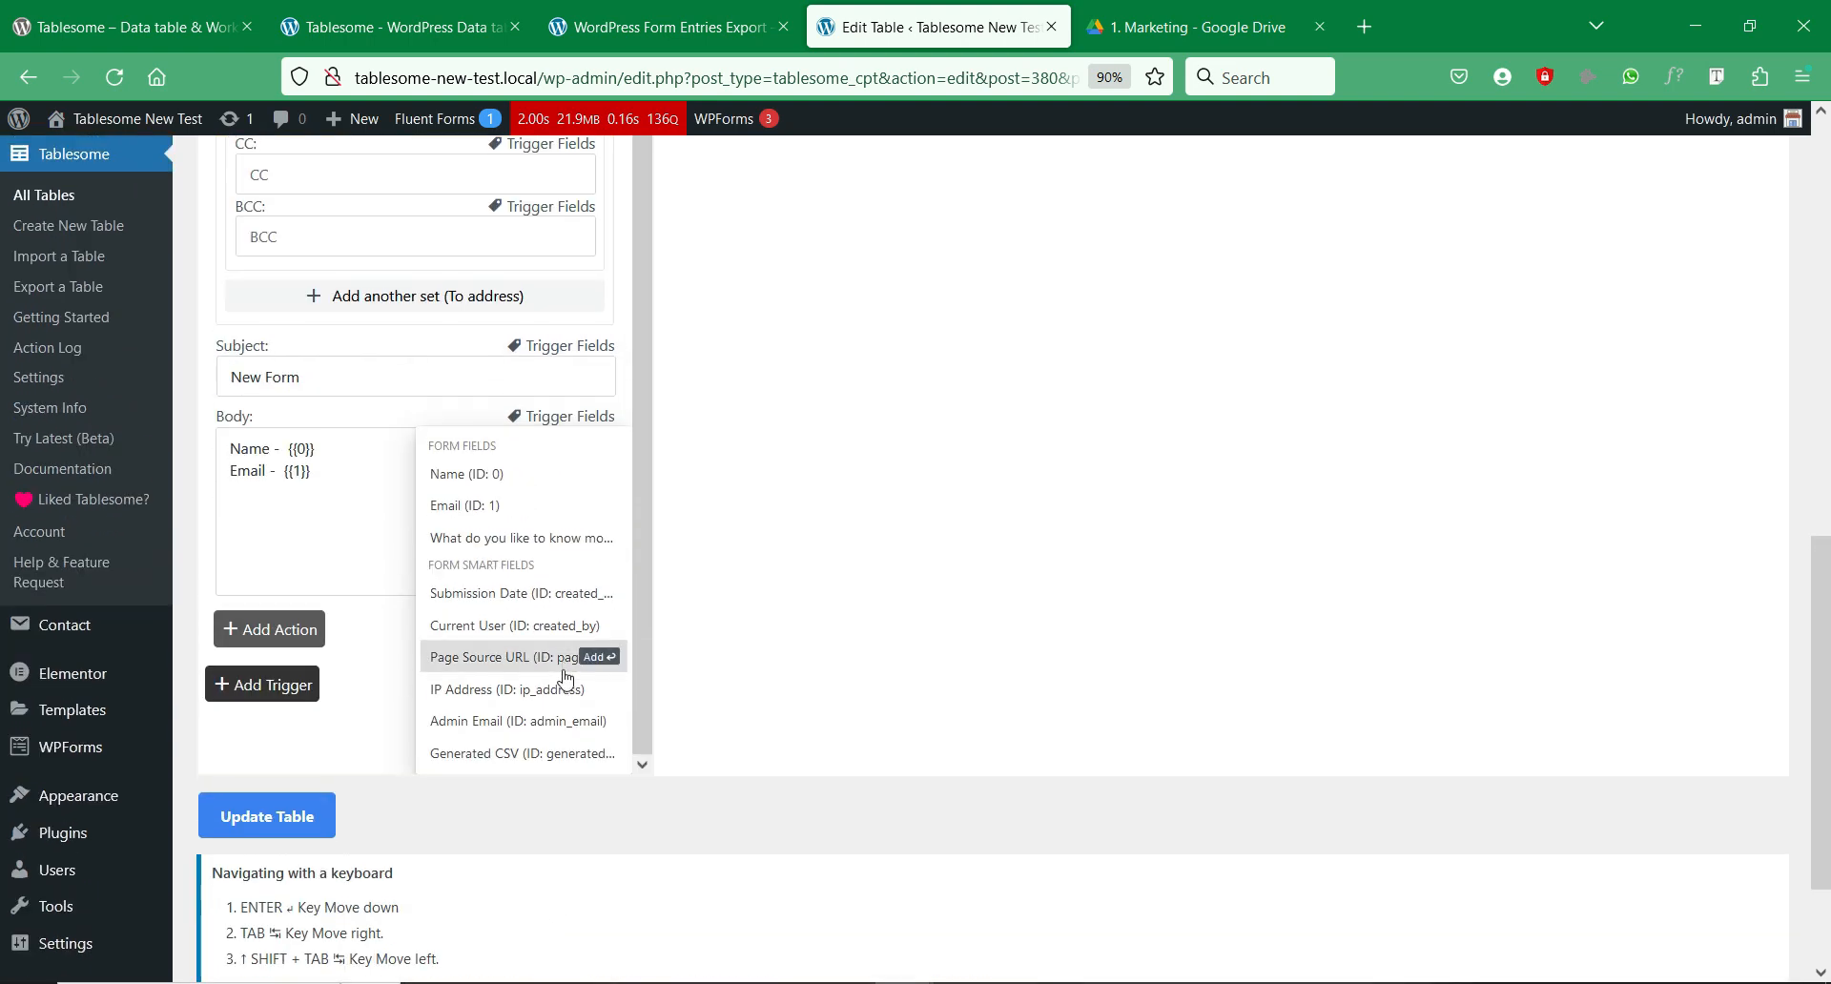
{"action": "left_click", "coordinate": [458, 756]}
Step: Save the table and its workflow with Update Table
{"action": "left_click", "coordinate": [220, 571]}
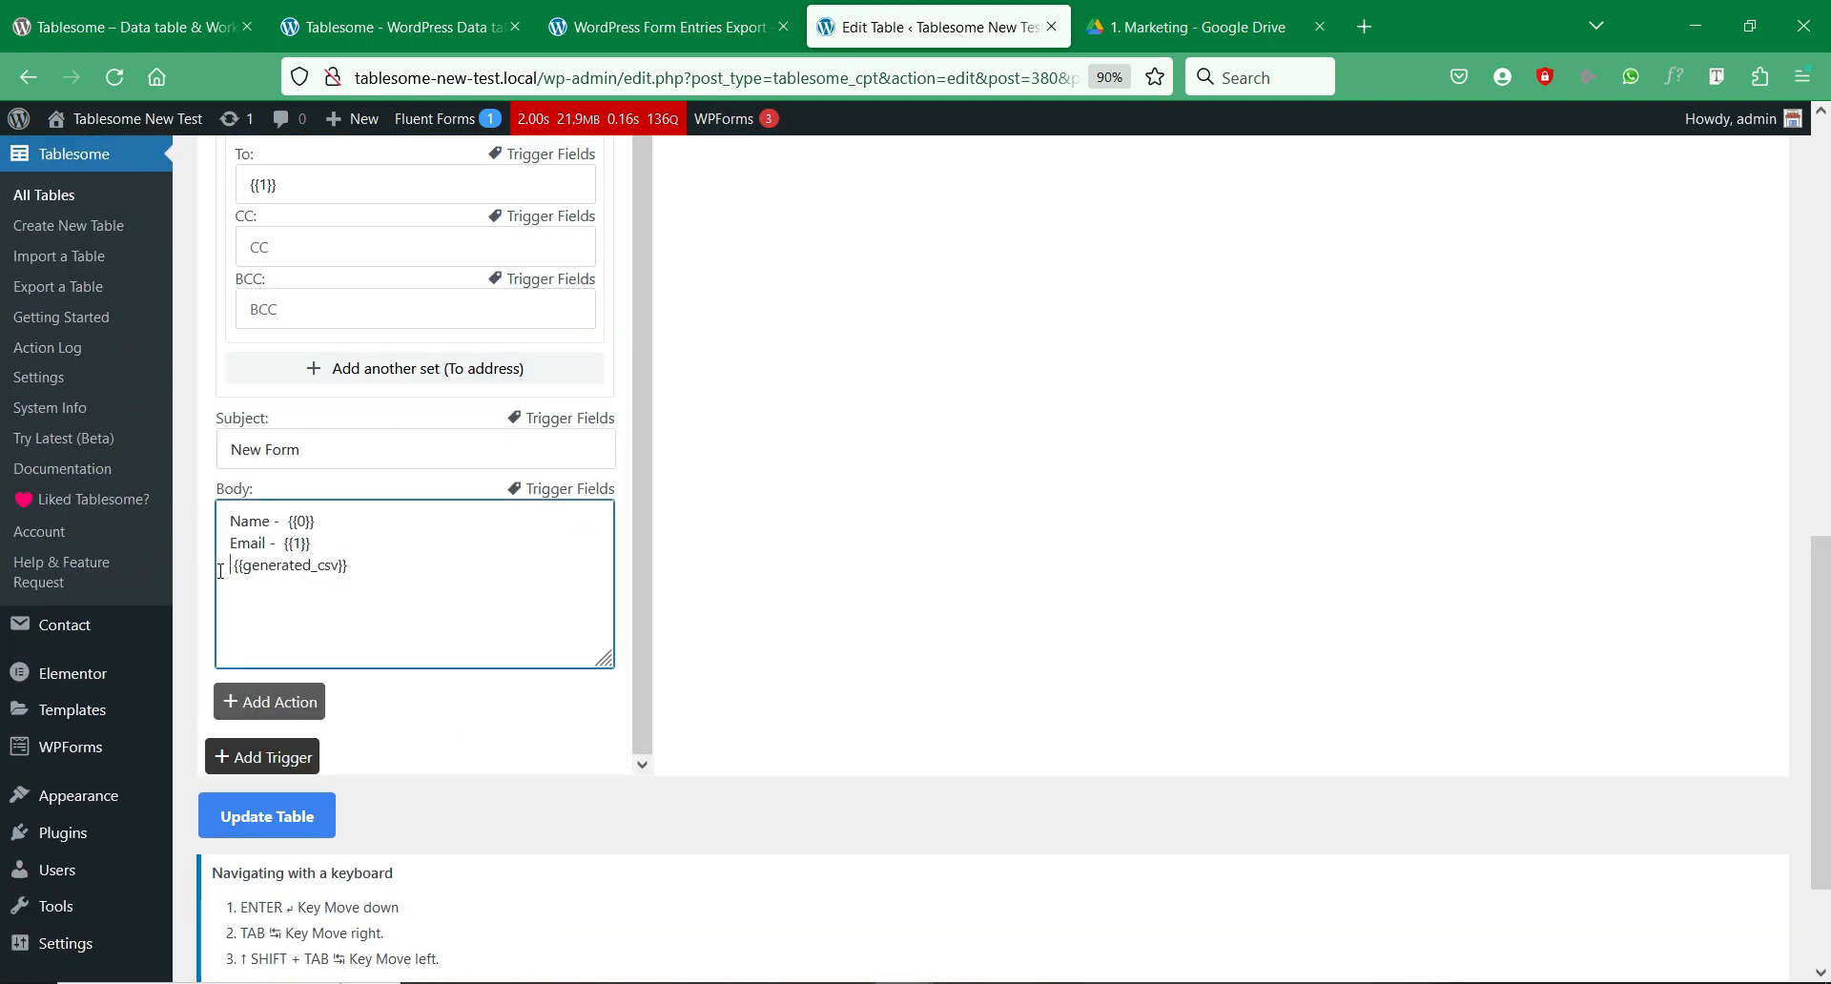
{"action": "scroll", "coordinate": [515, 591], "scroll_direction": "up", "scroll_amount": 5}
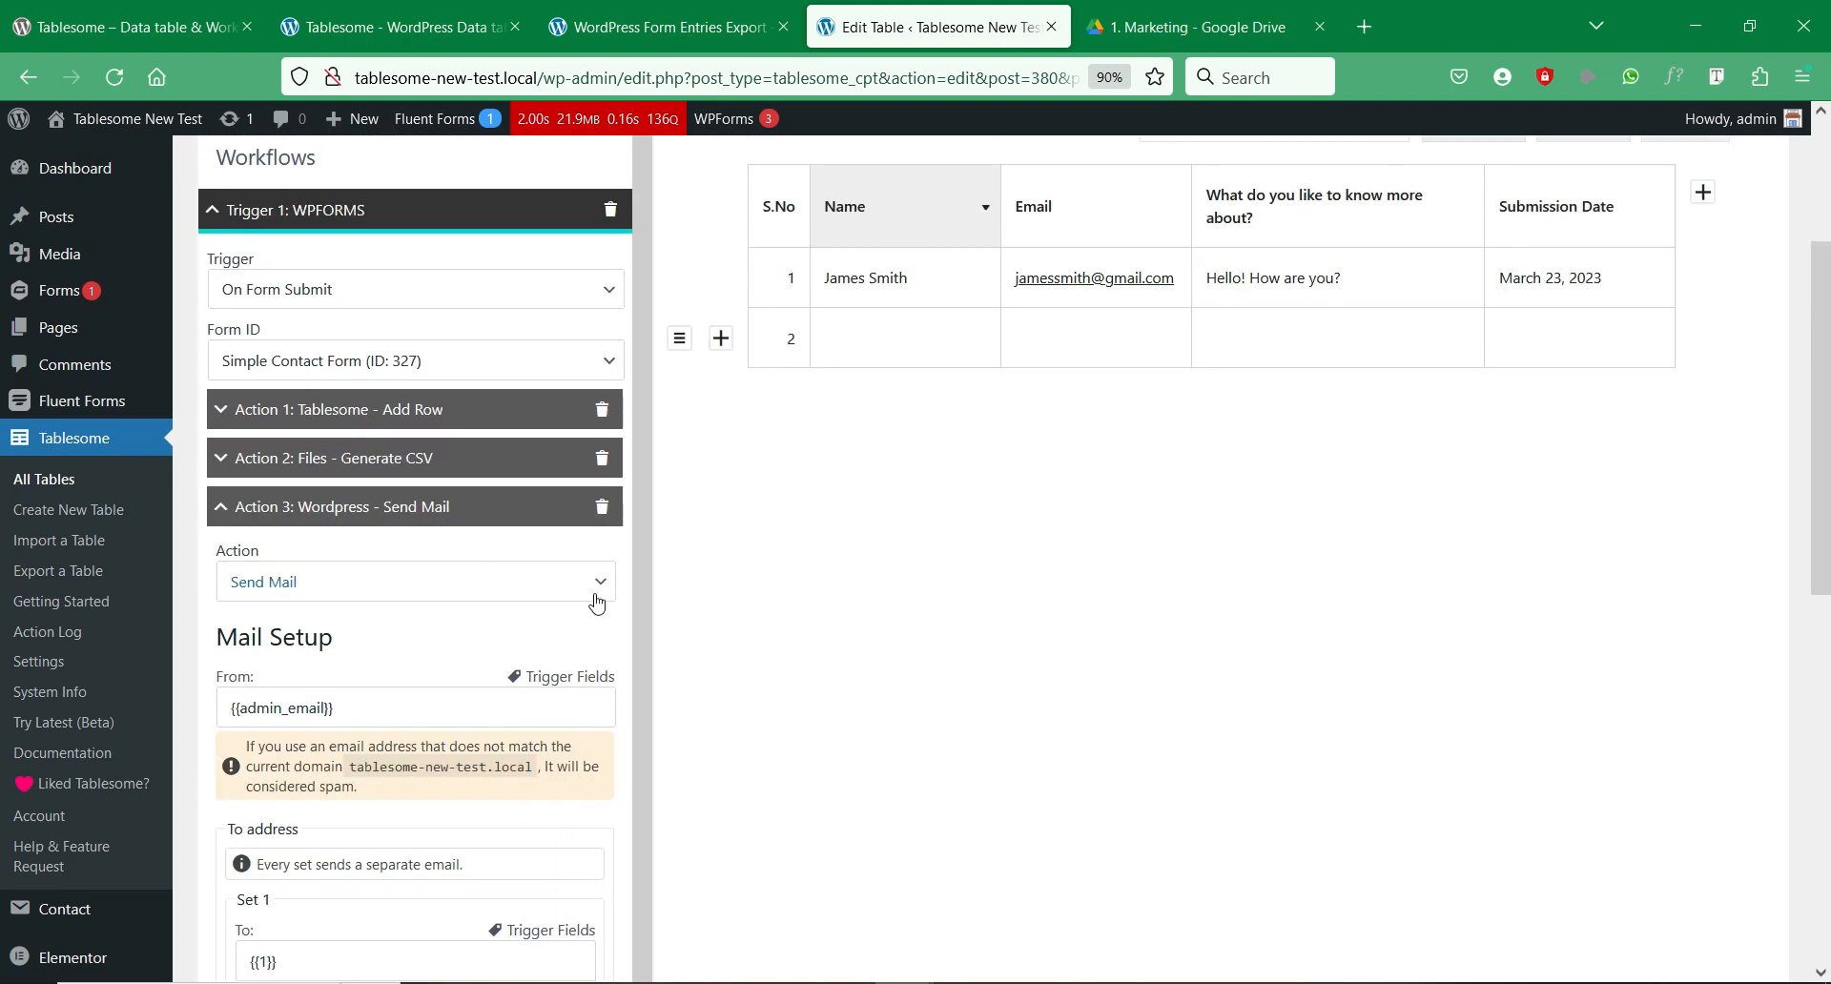
{"action": "scroll", "coordinate": [596, 604], "scroll_direction": "down", "scroll_amount": 2}
{"action": "scroll", "coordinate": [596, 604], "scroll_direction": "down", "scroll_amount": 4}
{"action": "left_click", "coordinate": [289, 833]}
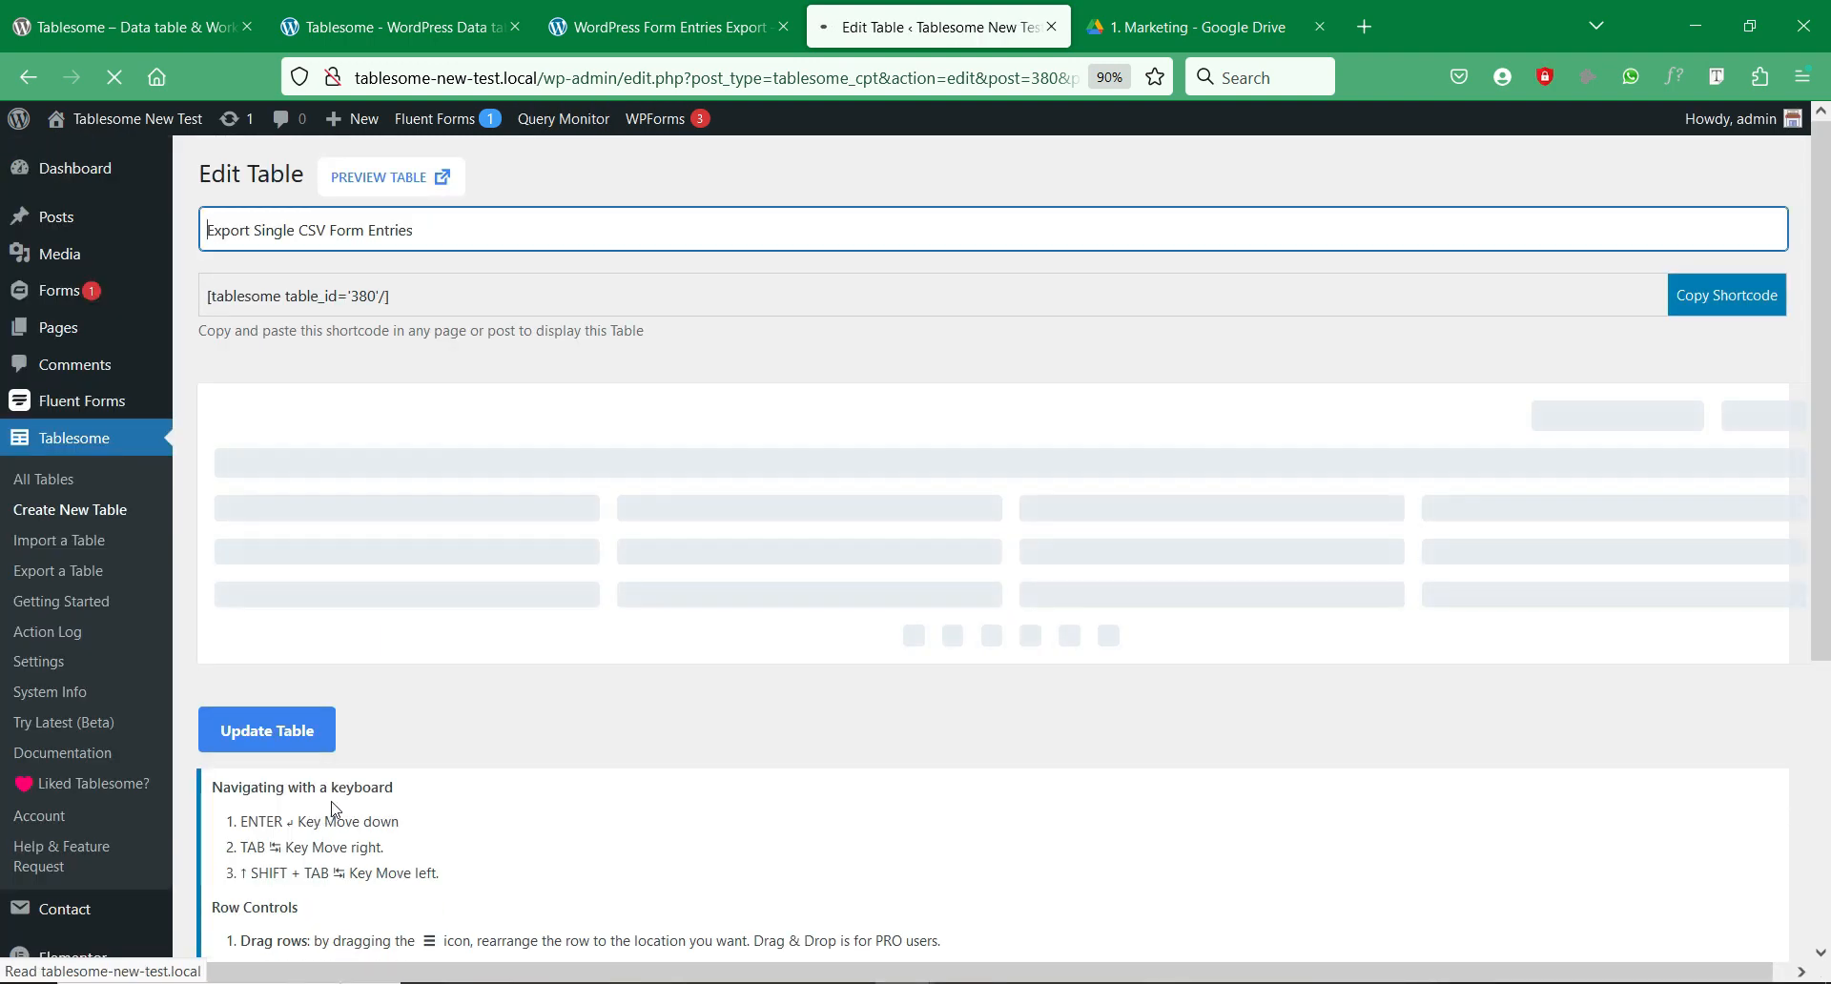
Step: Reload the contact form page and submit another Simple Contact Form test entry
{"action": "left_click", "coordinate": [657, 7]}
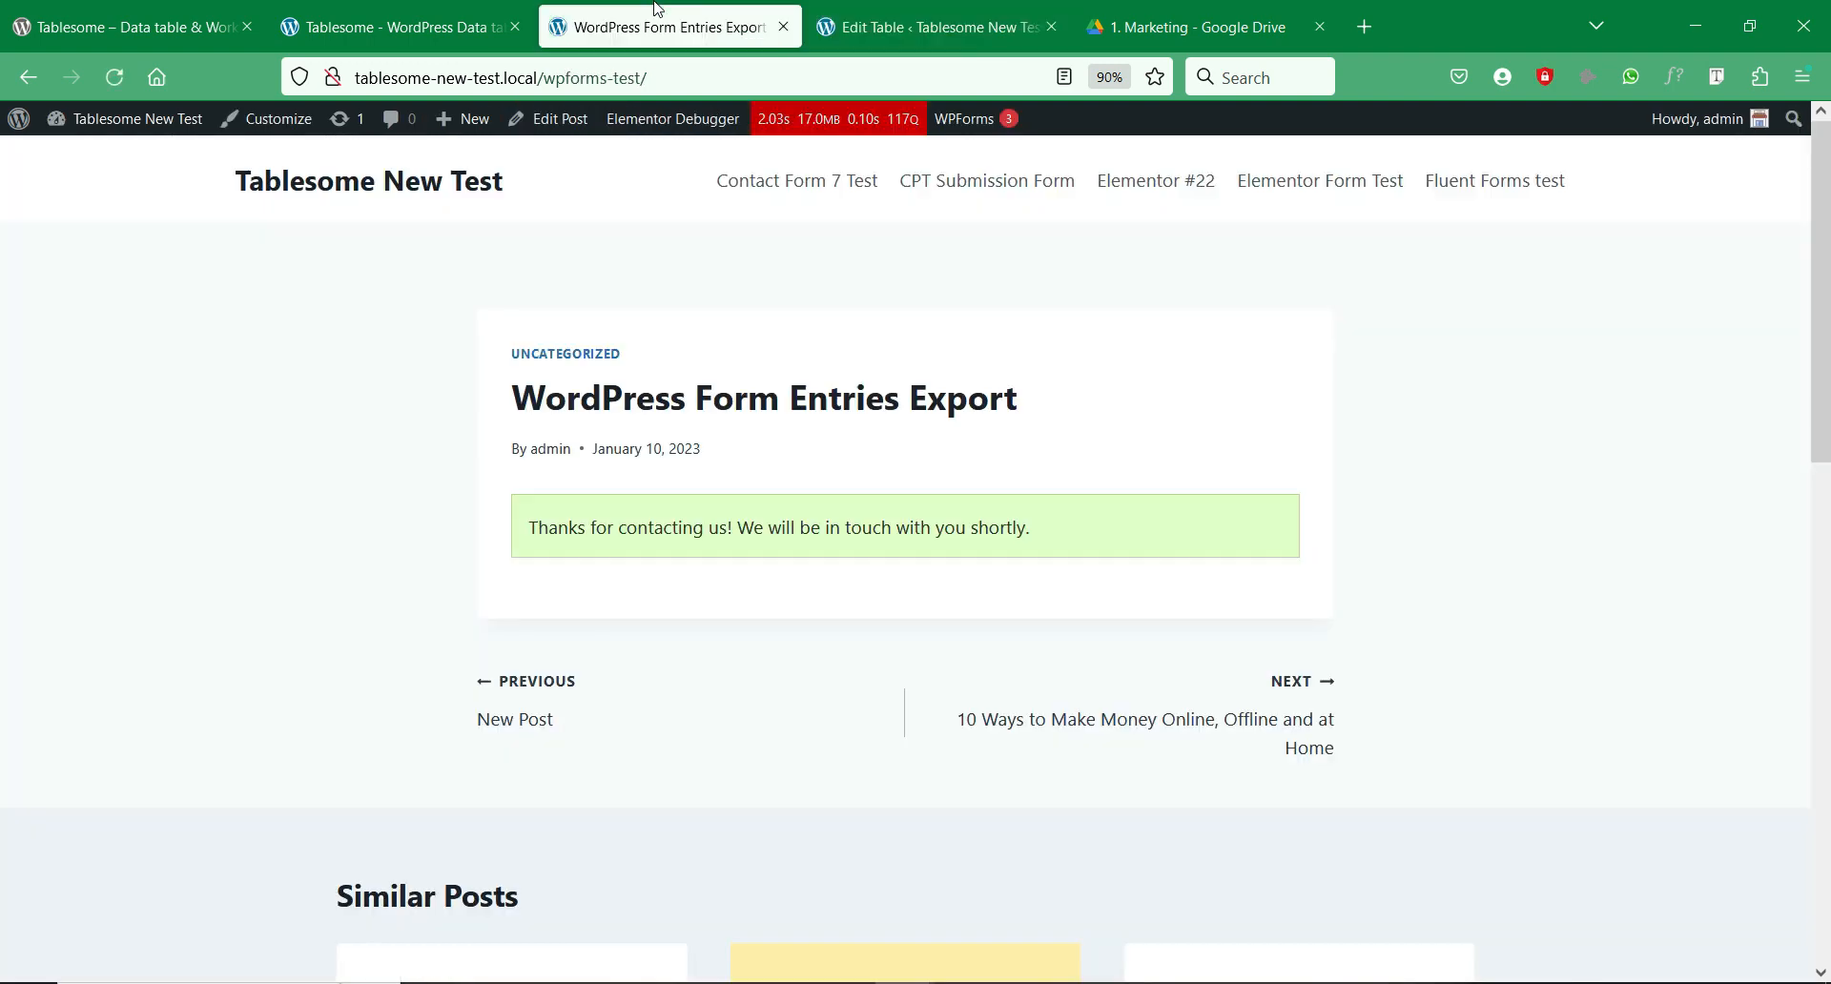
{"action": "right_click", "coordinate": [870, 380]}
{"action": "left_click", "coordinate": [1015, 392]}
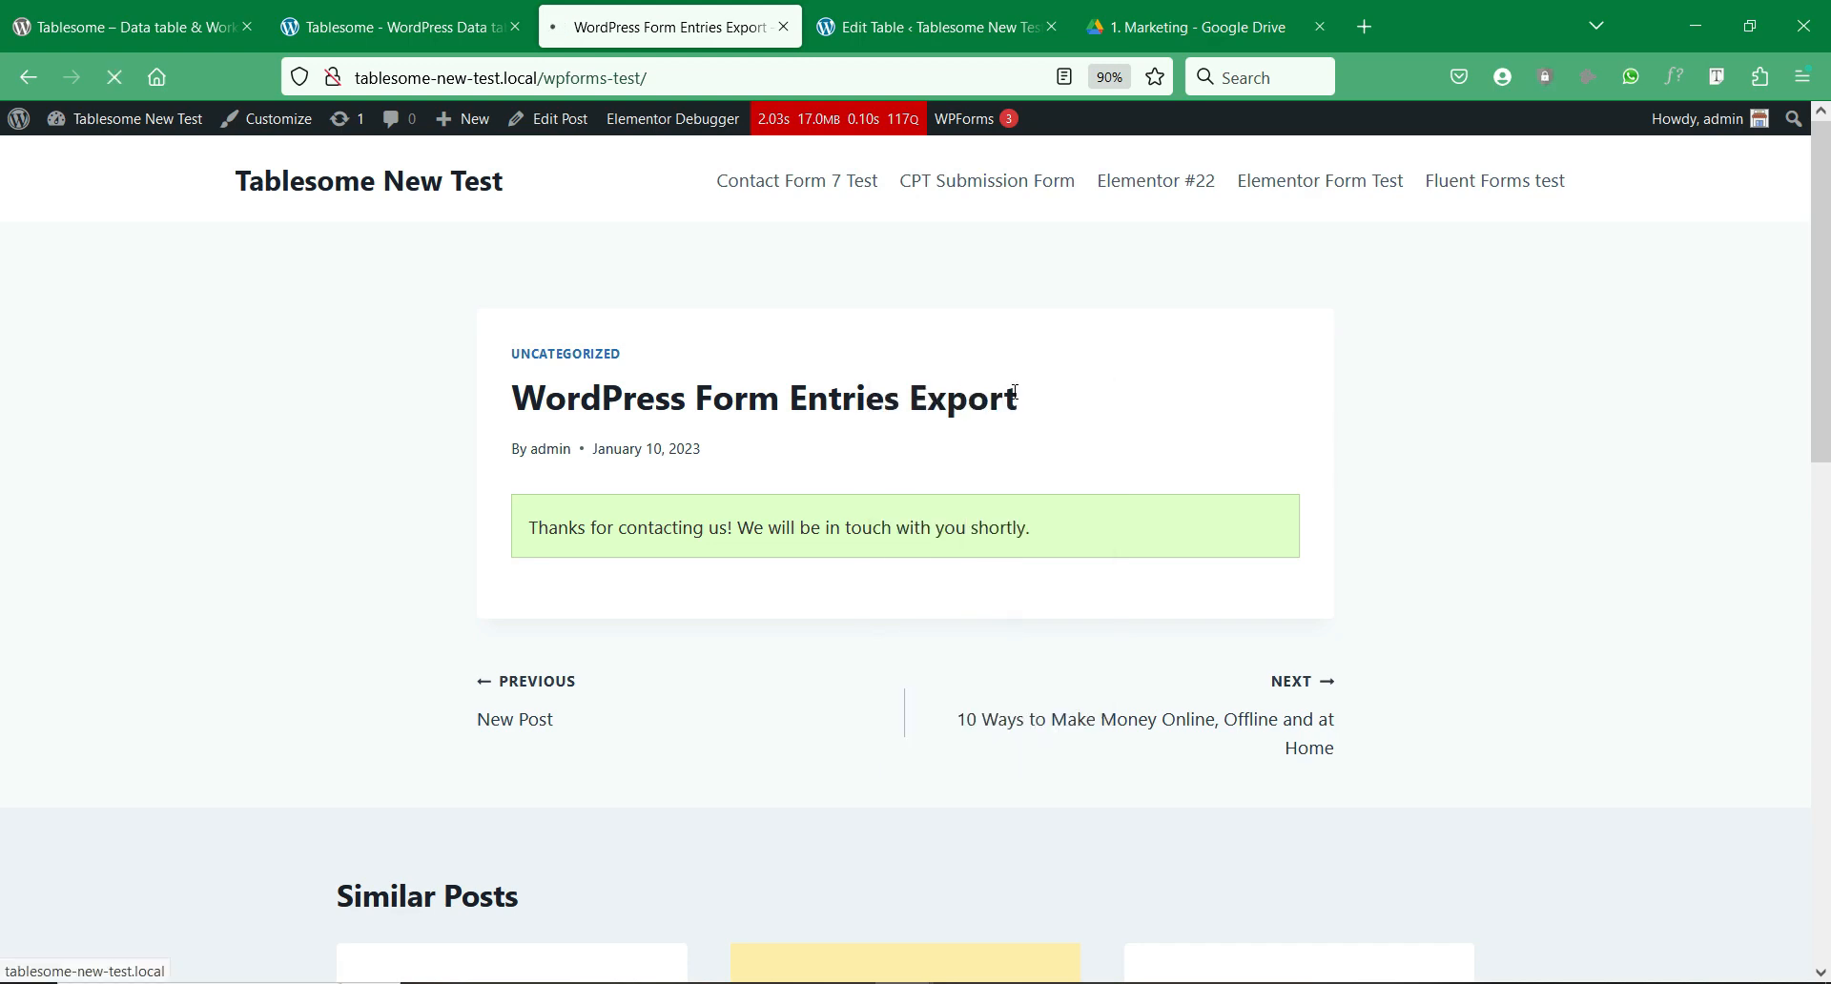
{"action": "scroll", "coordinate": [838, 474], "scroll_direction": "down", "scroll_amount": 3}
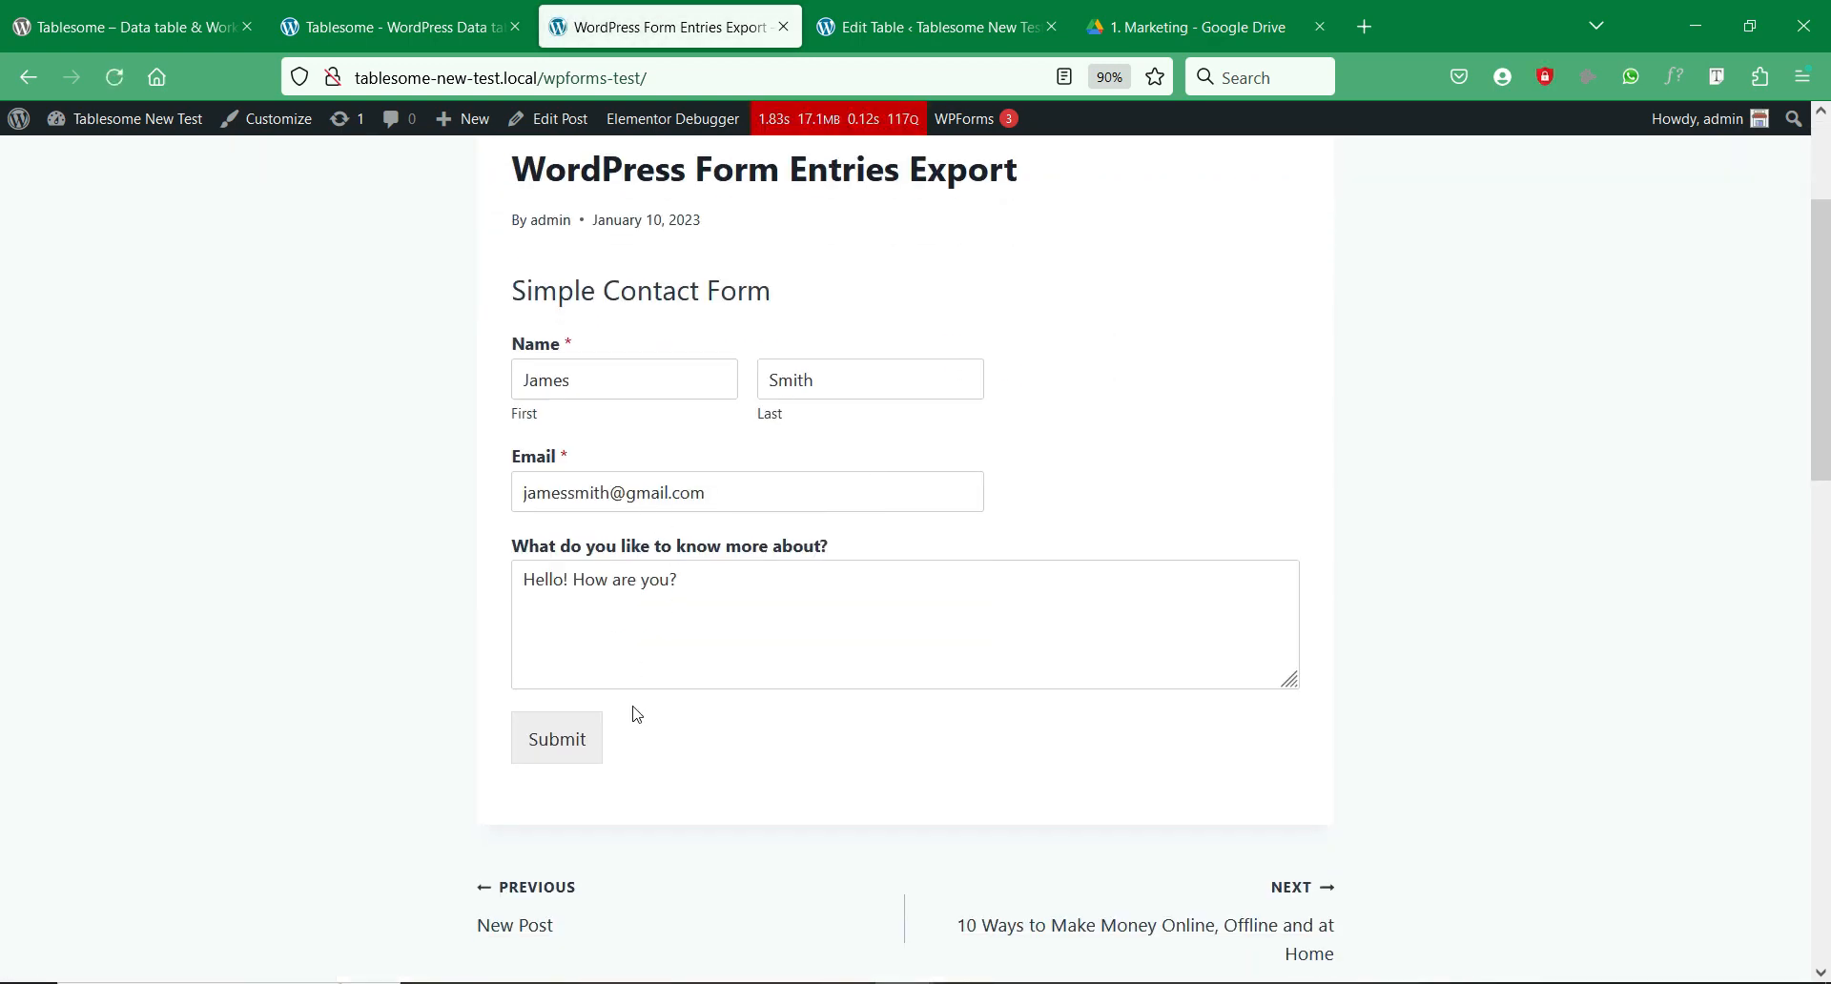
{"action": "left_click", "coordinate": [584, 743]}
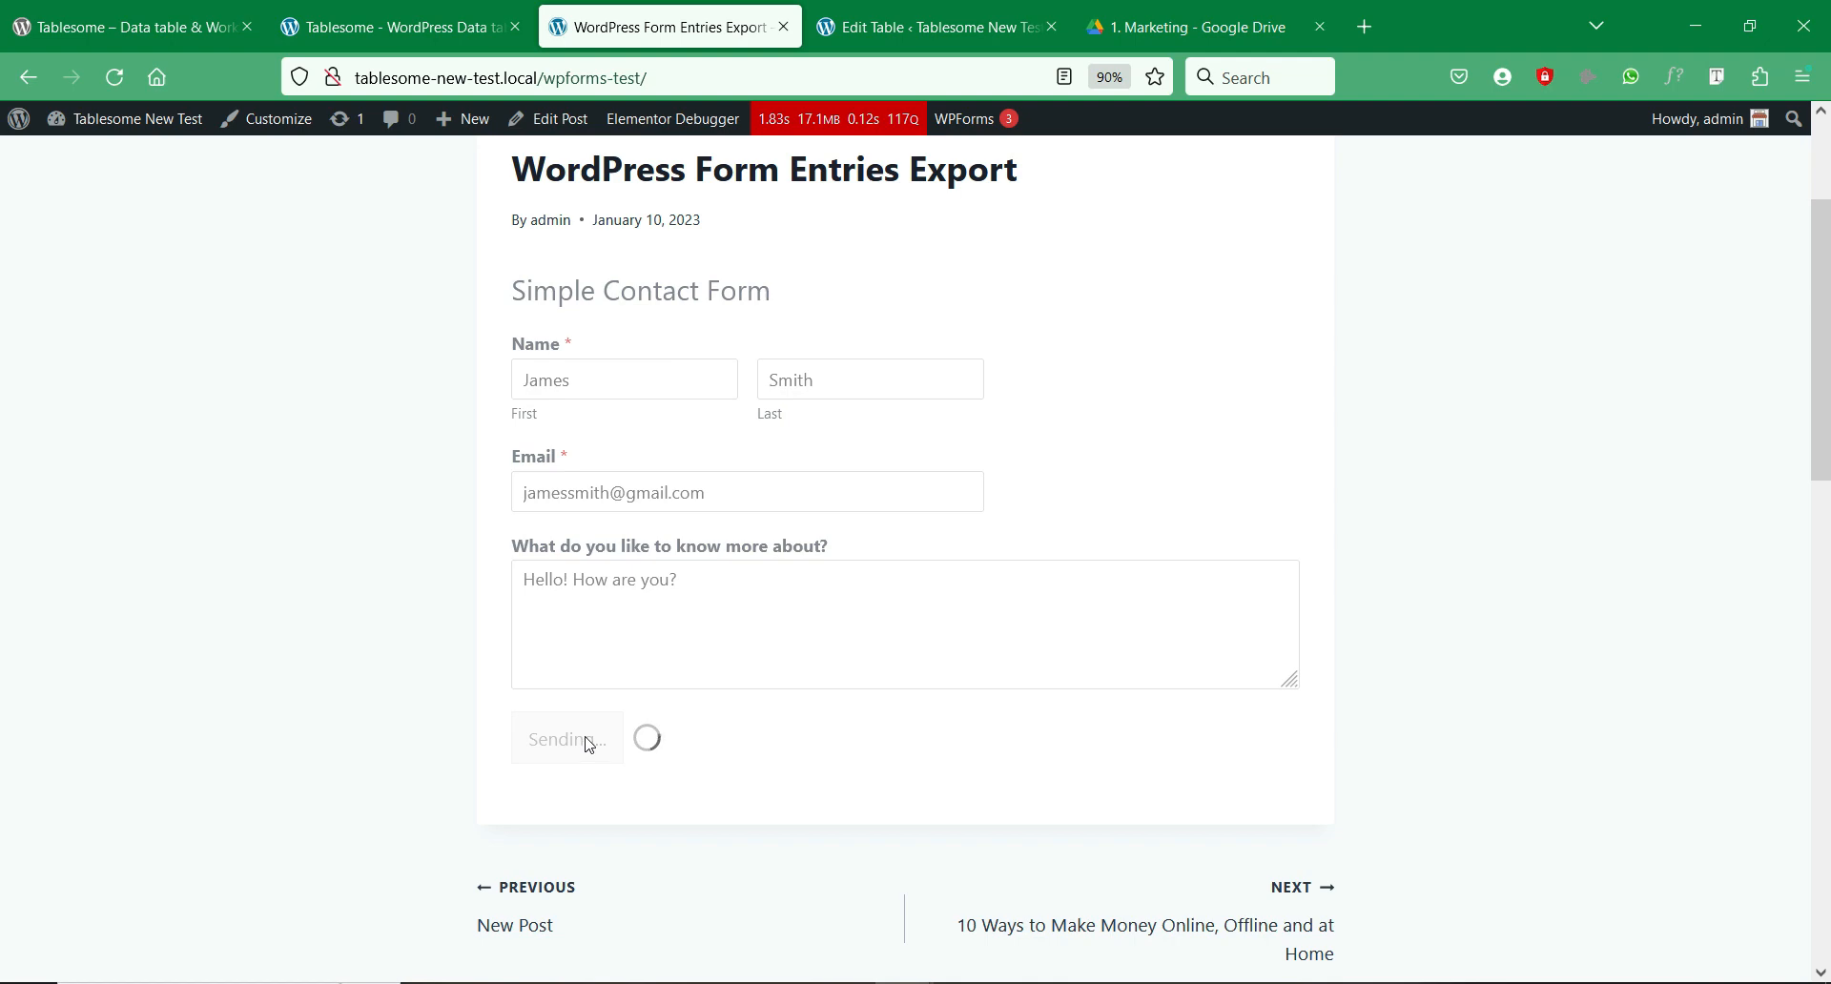
{"action": "scroll", "coordinate": [1021, 319], "scroll_direction": "up", "scroll_amount": 4}
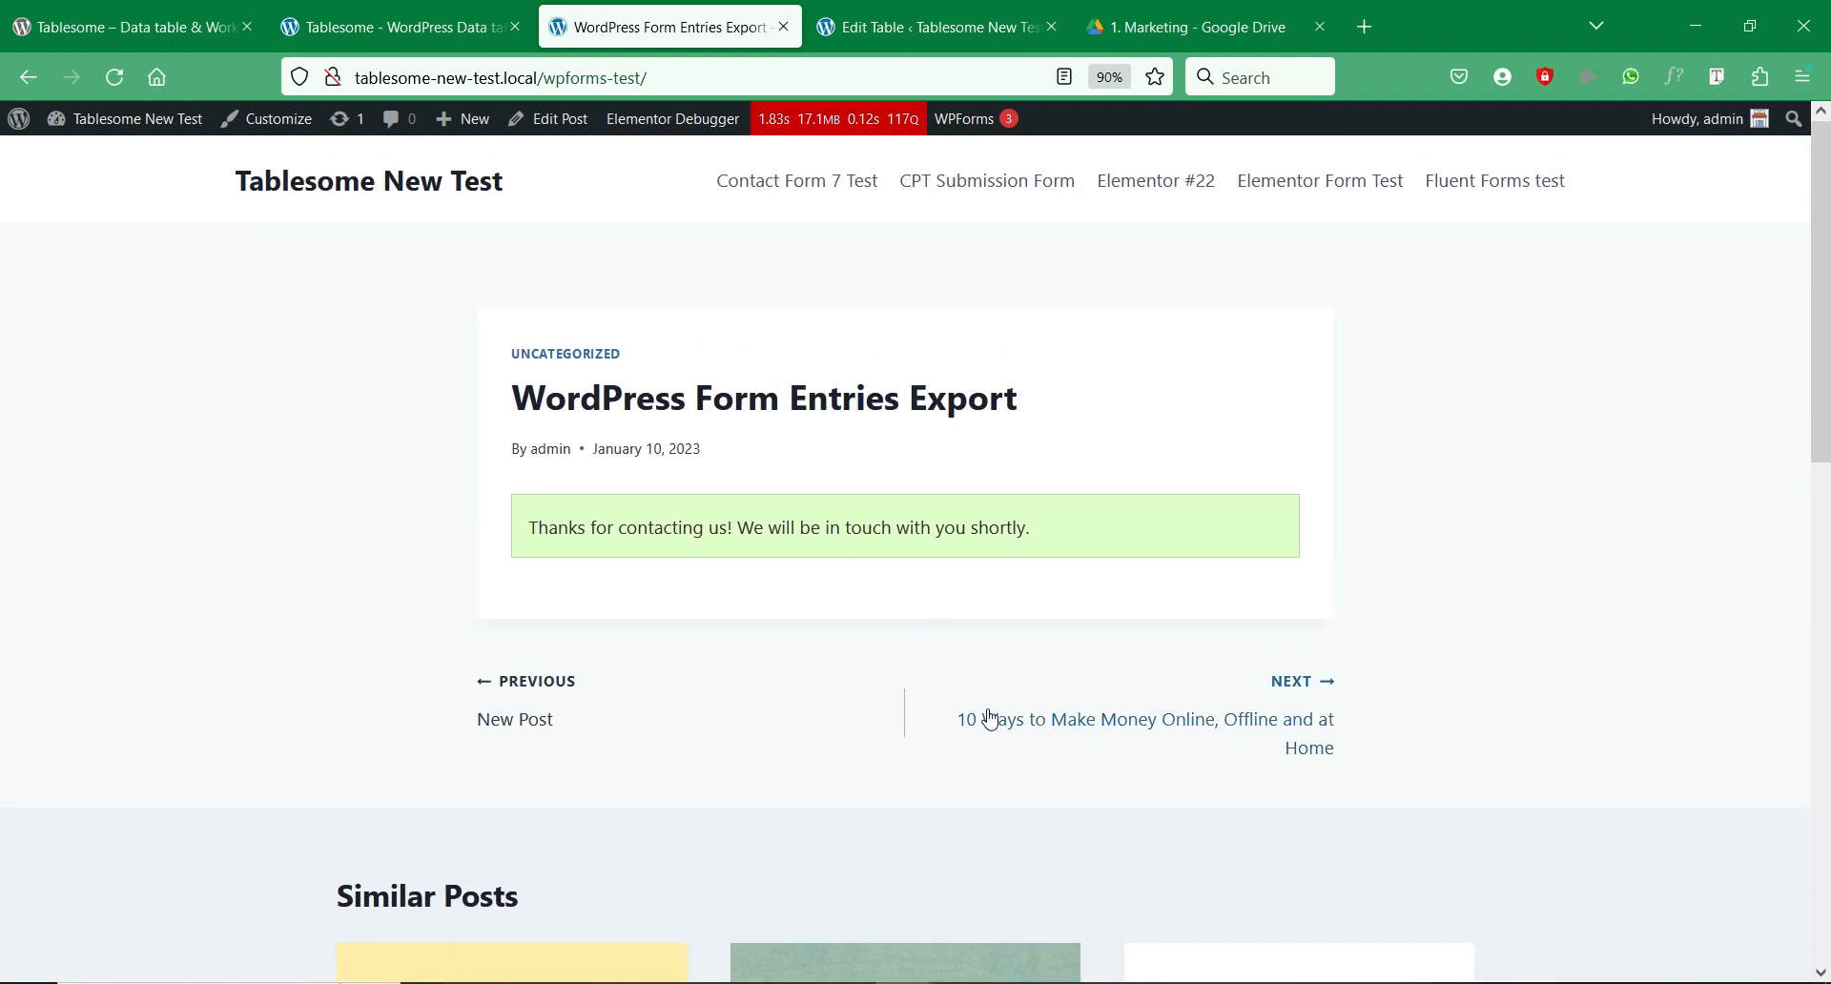
{"action": "left_click", "coordinate": [1035, 983]}
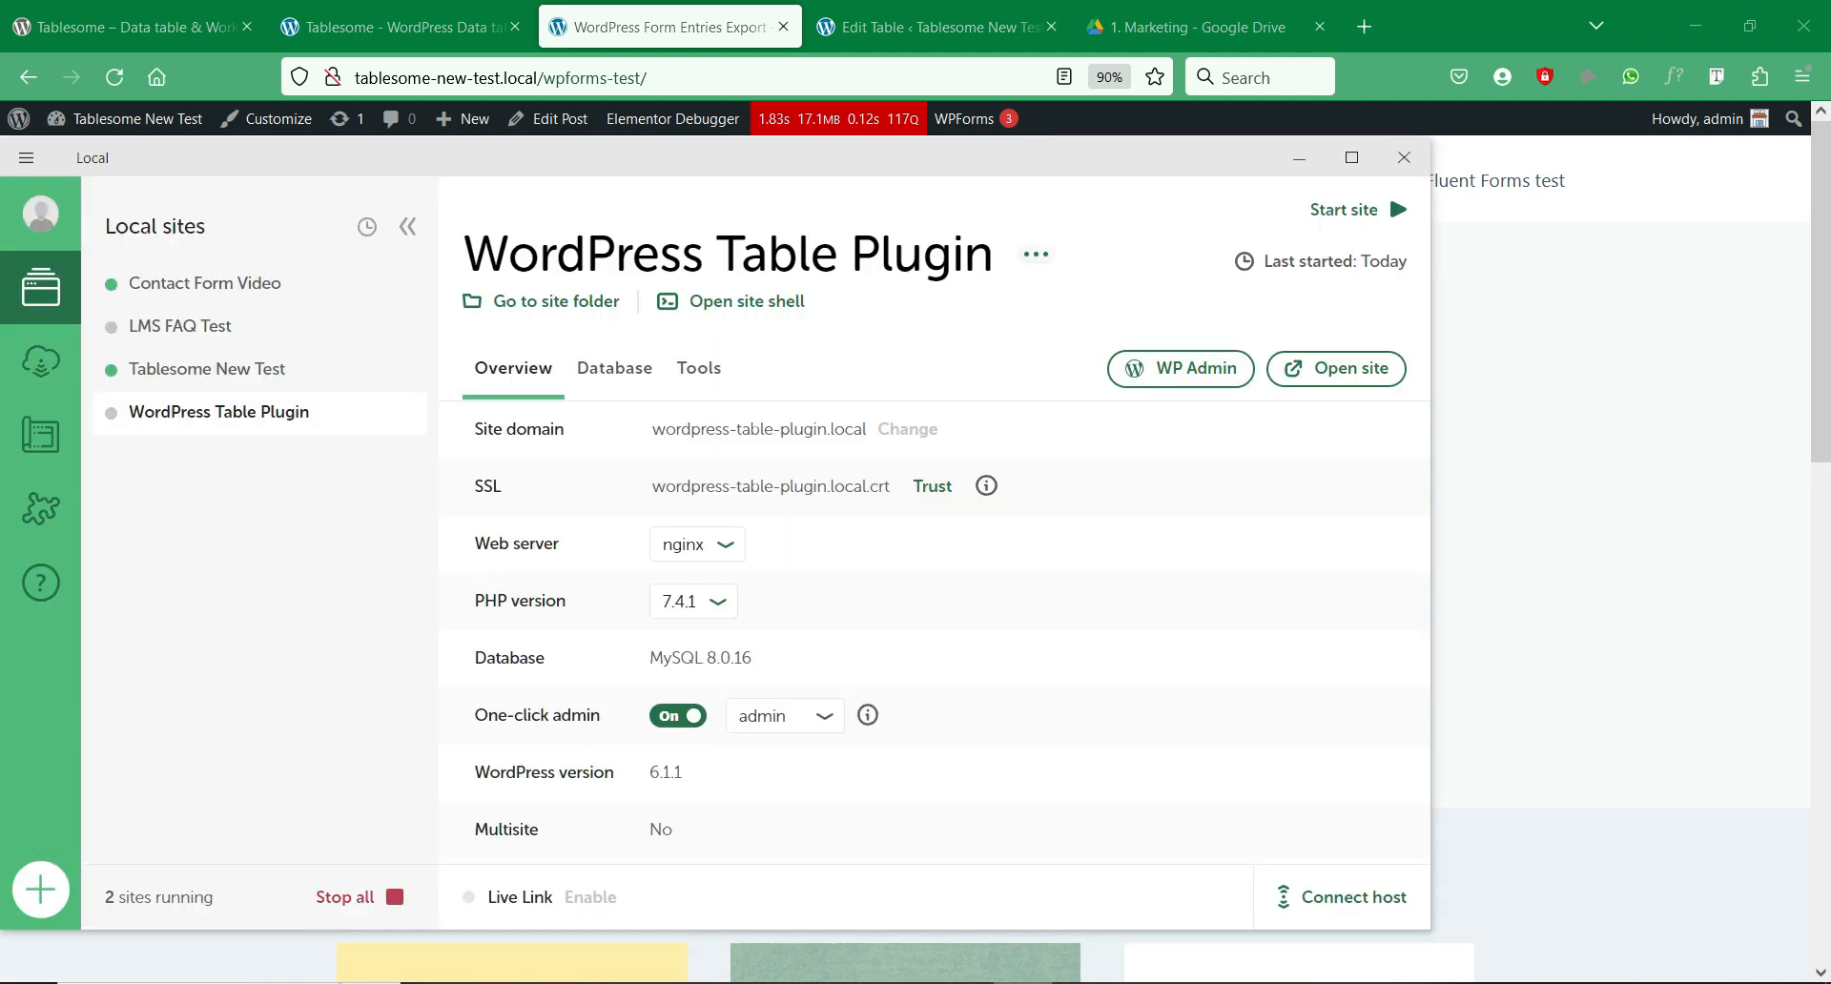
Step: Launch MailHog from the Tools tab of the Tablesome New Test site in Local
{"action": "left_click", "coordinate": [620, 370]}
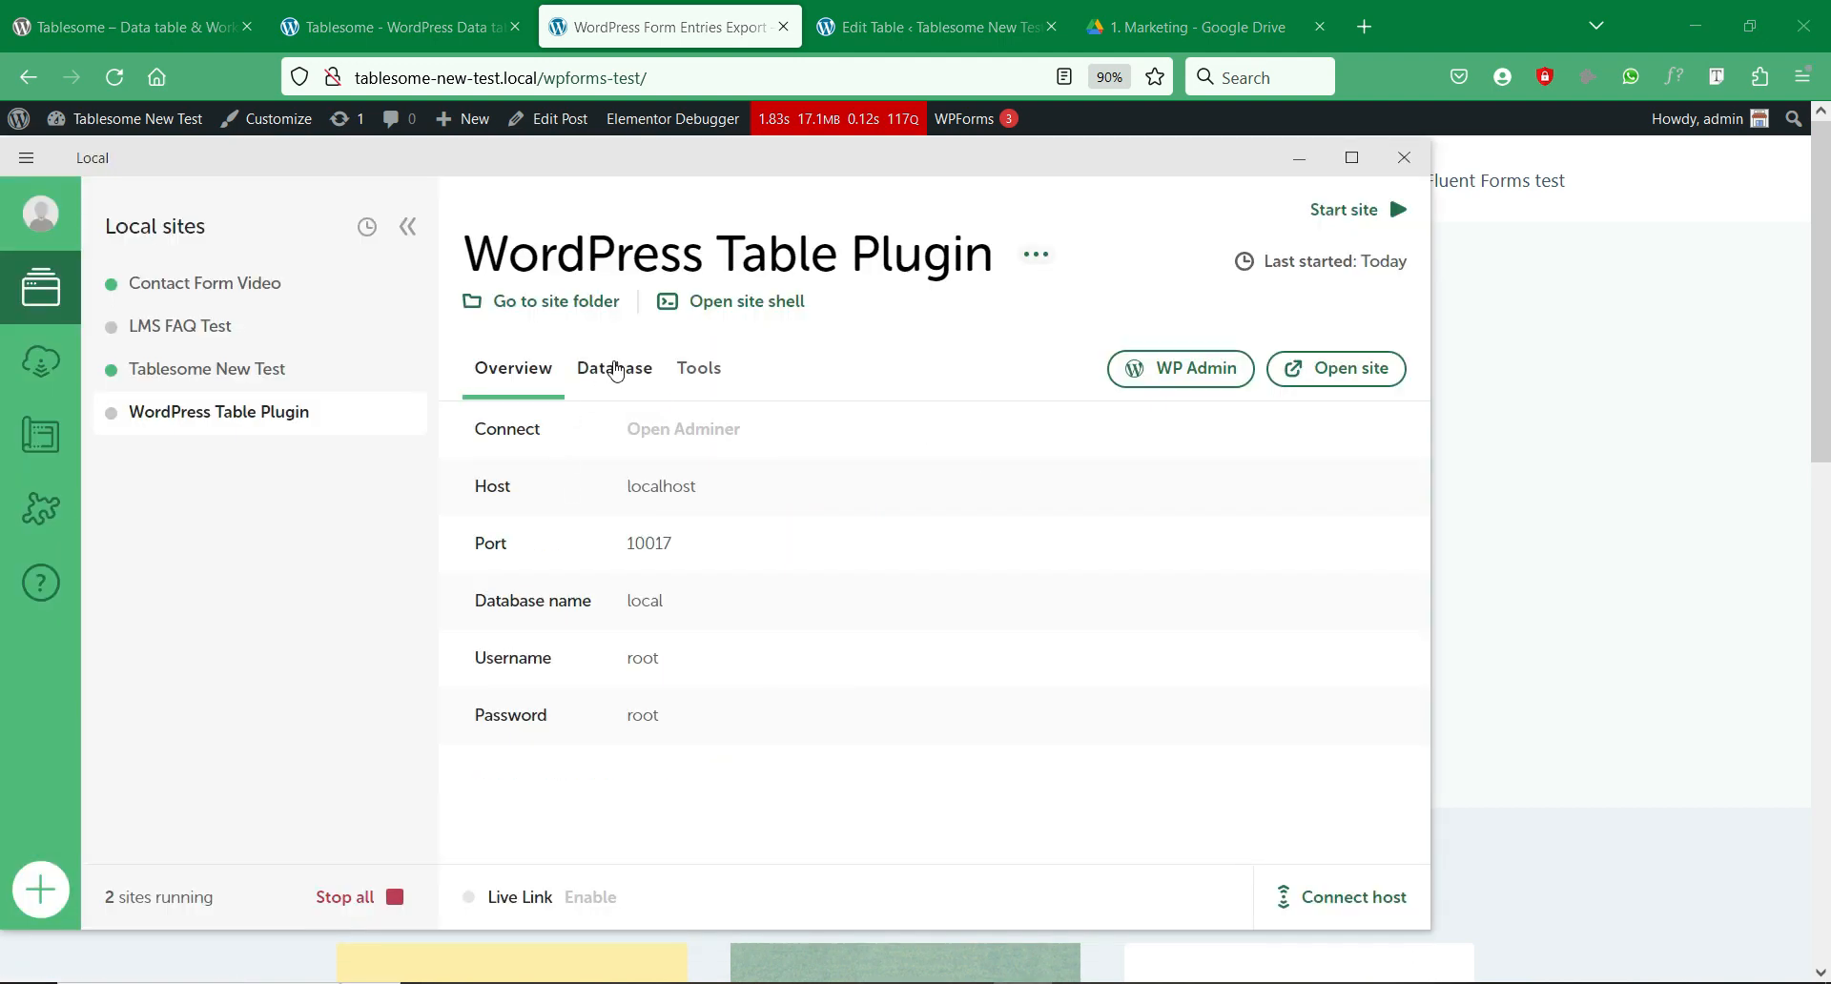
{"action": "left_click", "coordinate": [699, 373]}
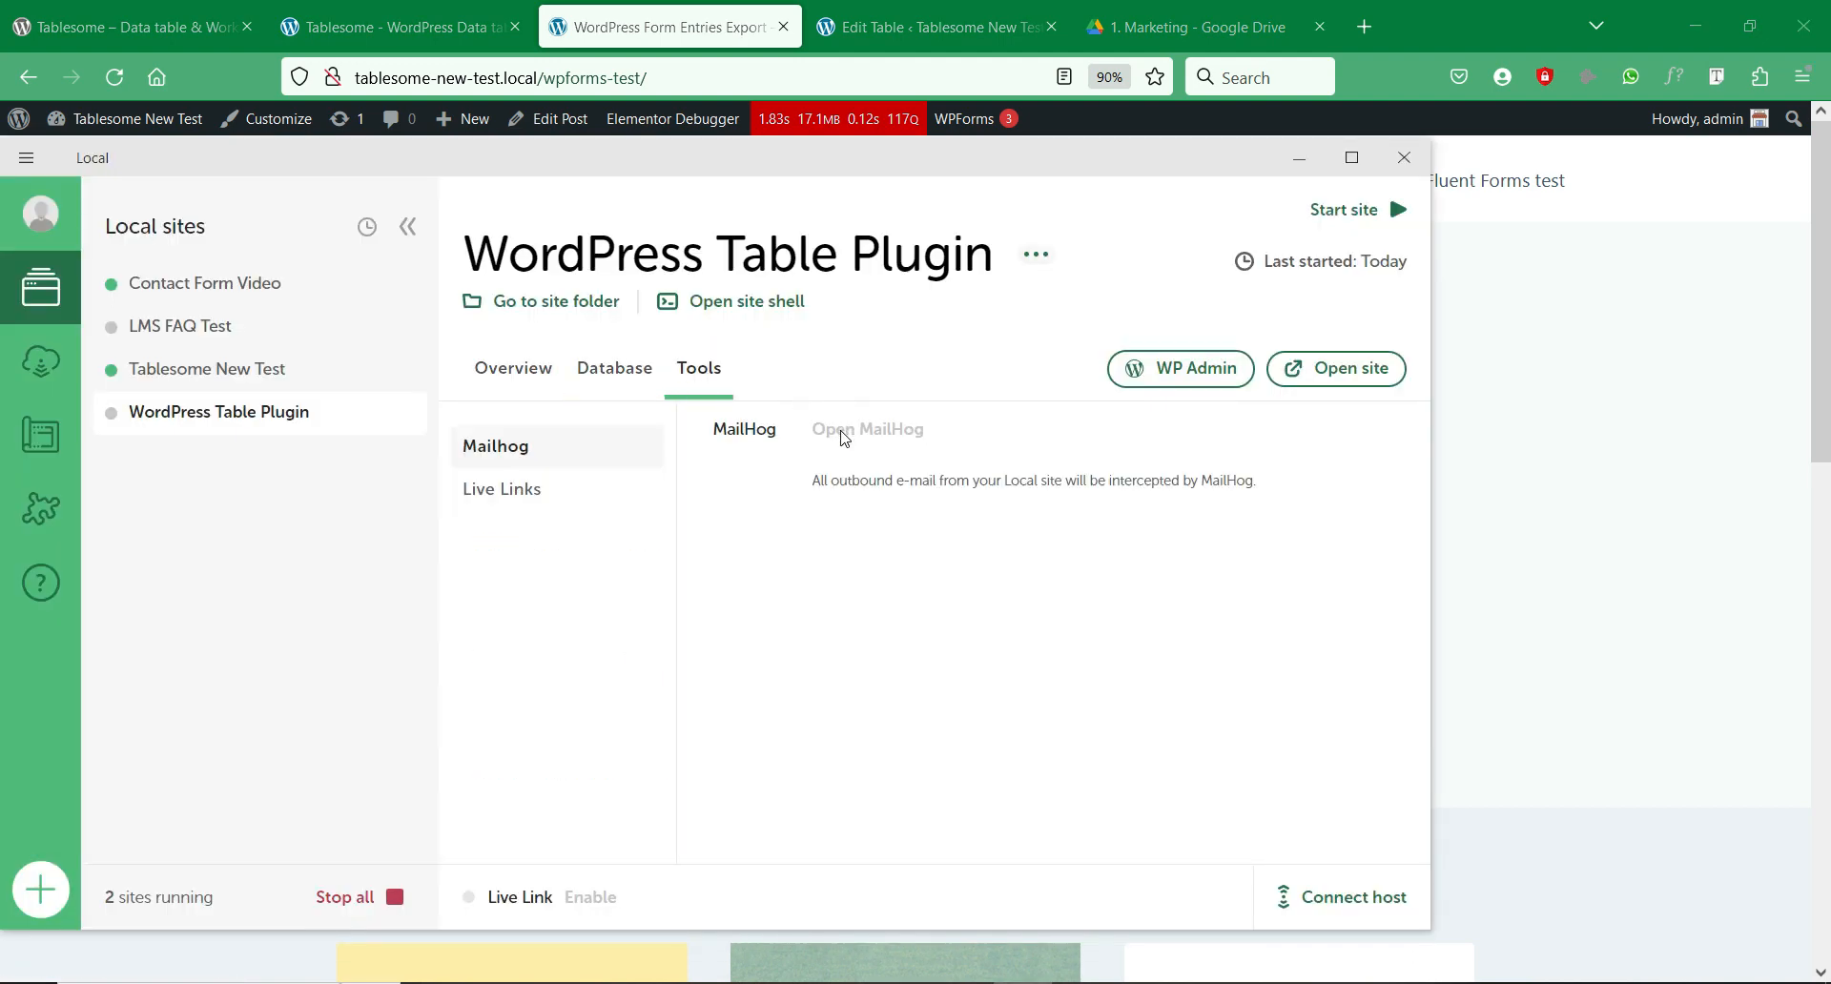
{"action": "left_click", "coordinate": [345, 368]}
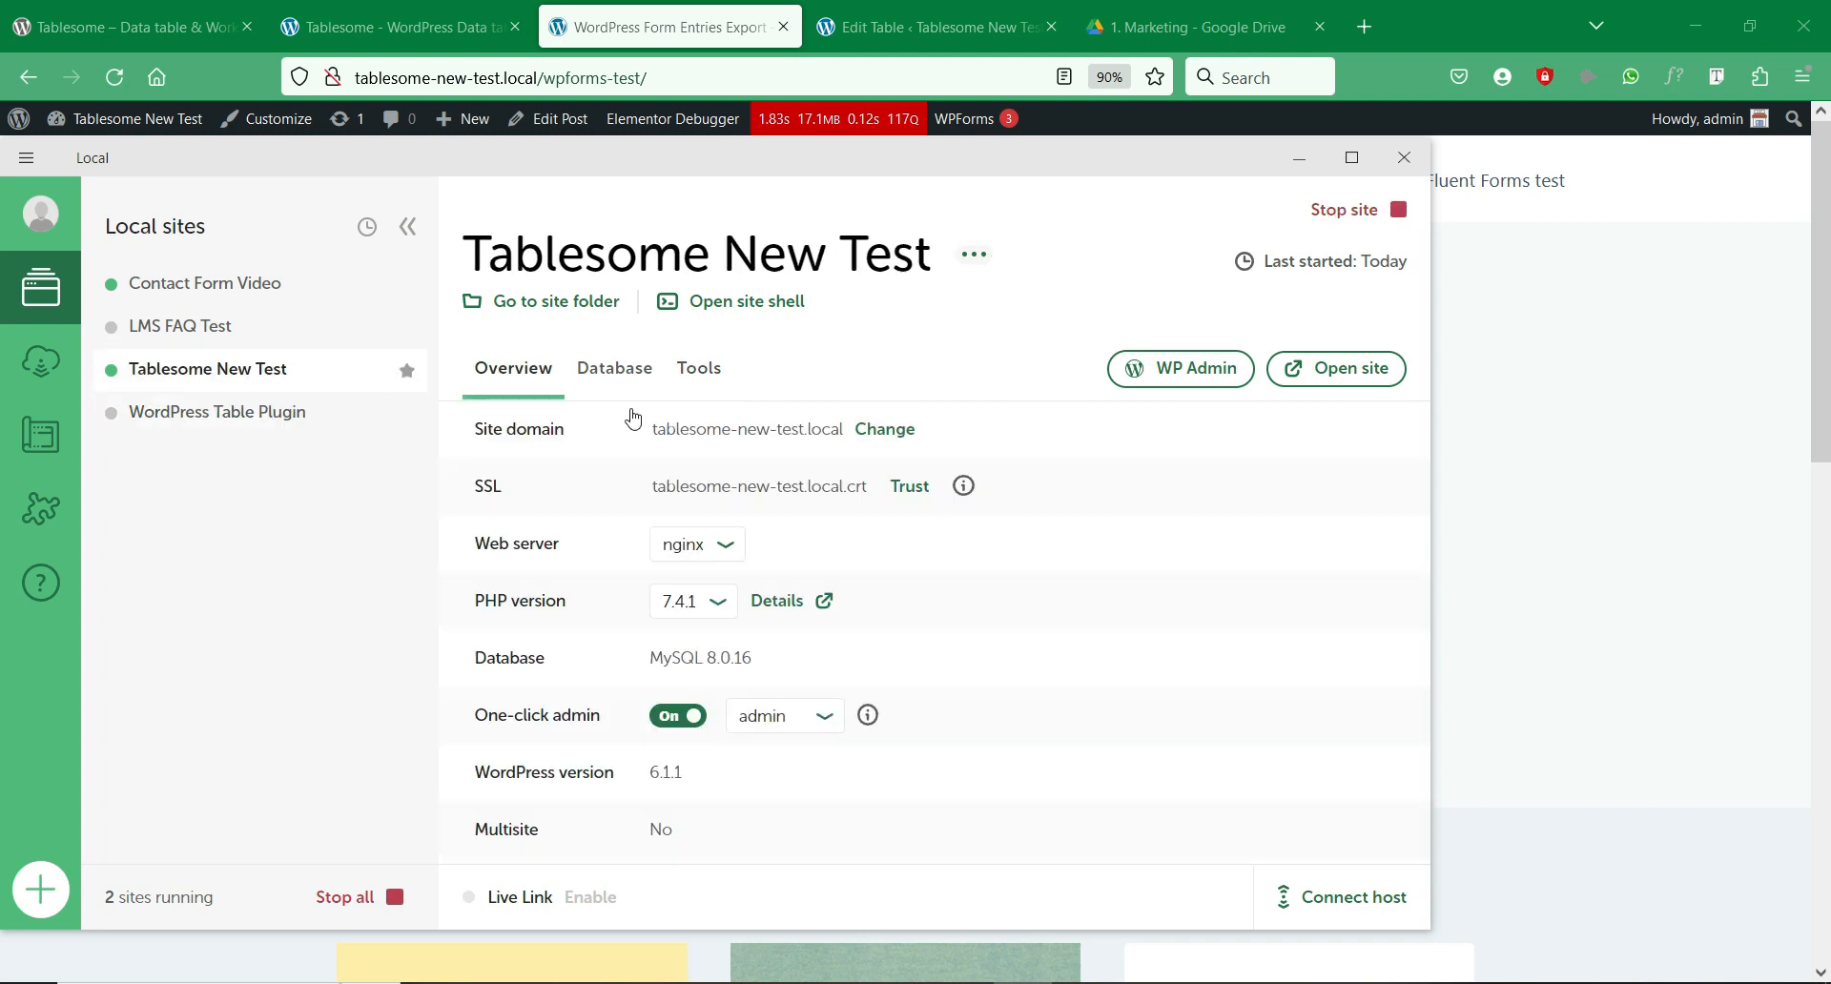
{"action": "left_click", "coordinate": [708, 385]}
{"action": "left_click", "coordinate": [871, 430]}
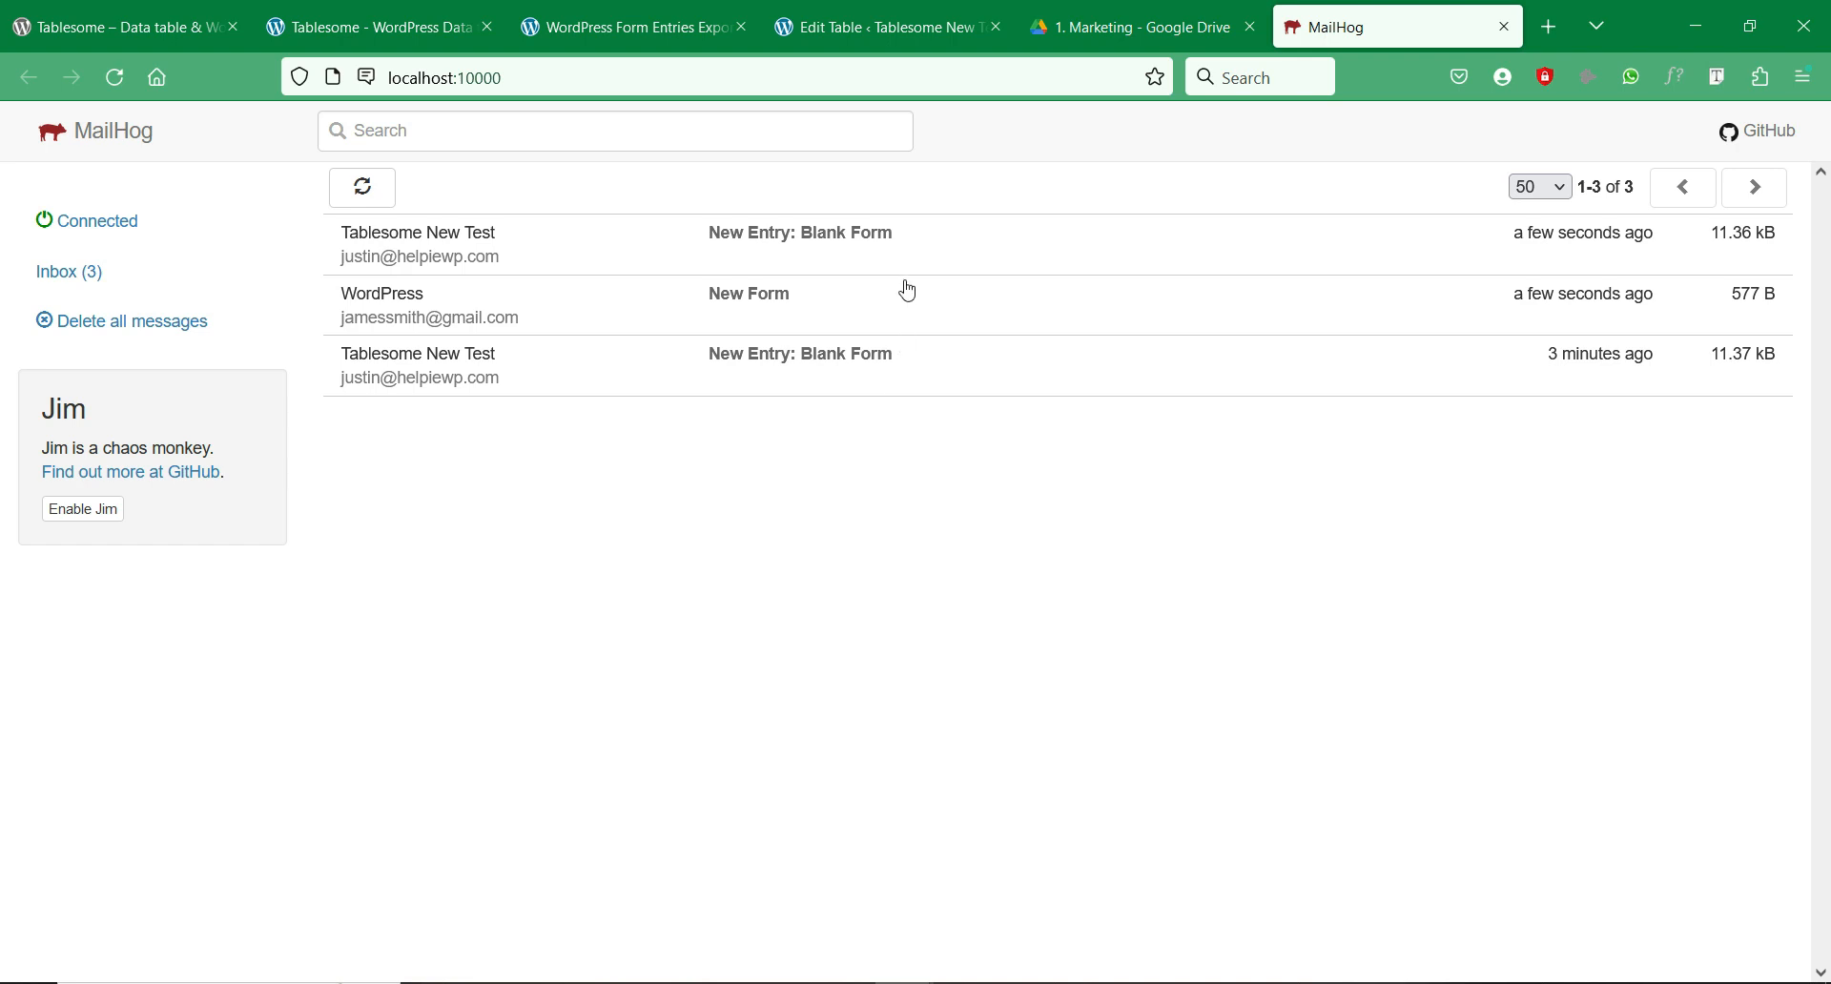
{"action": "left_click", "coordinate": [796, 302]}
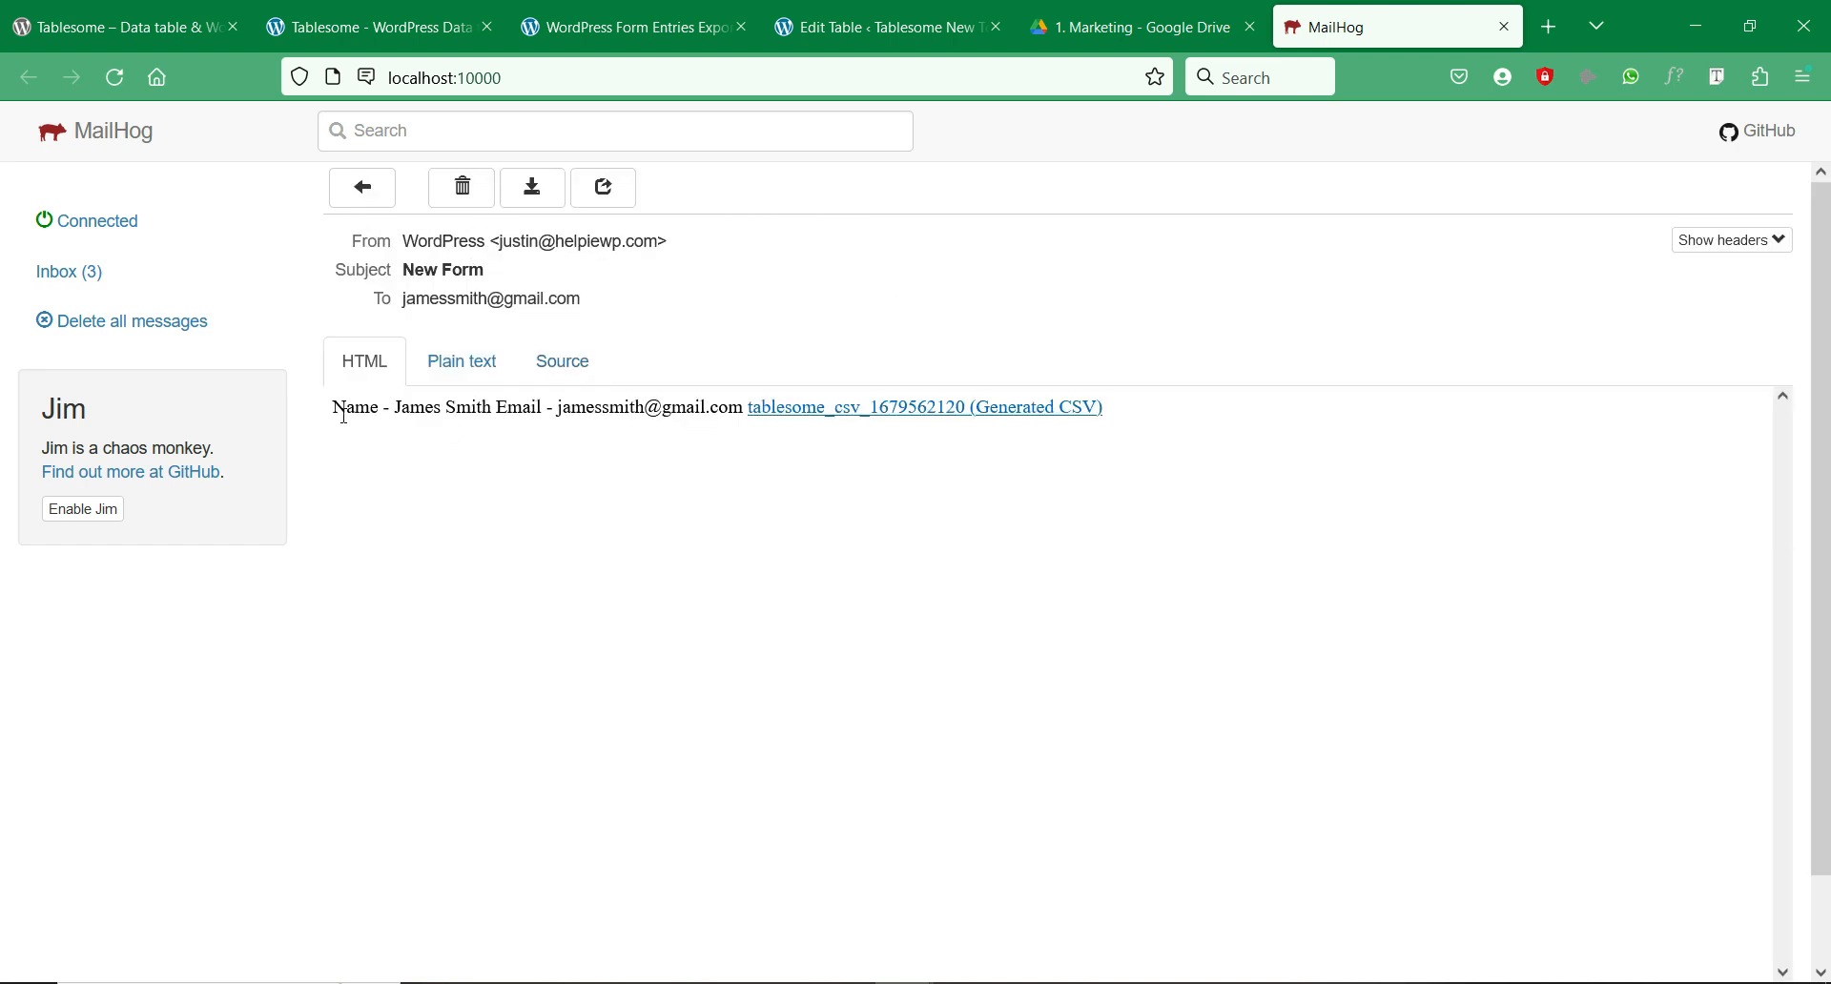
{"action": "left_click_drag", "start_coordinate": [334, 420], "coordinate": [713, 412]}
{"action": "left_click", "coordinate": [878, 477]}
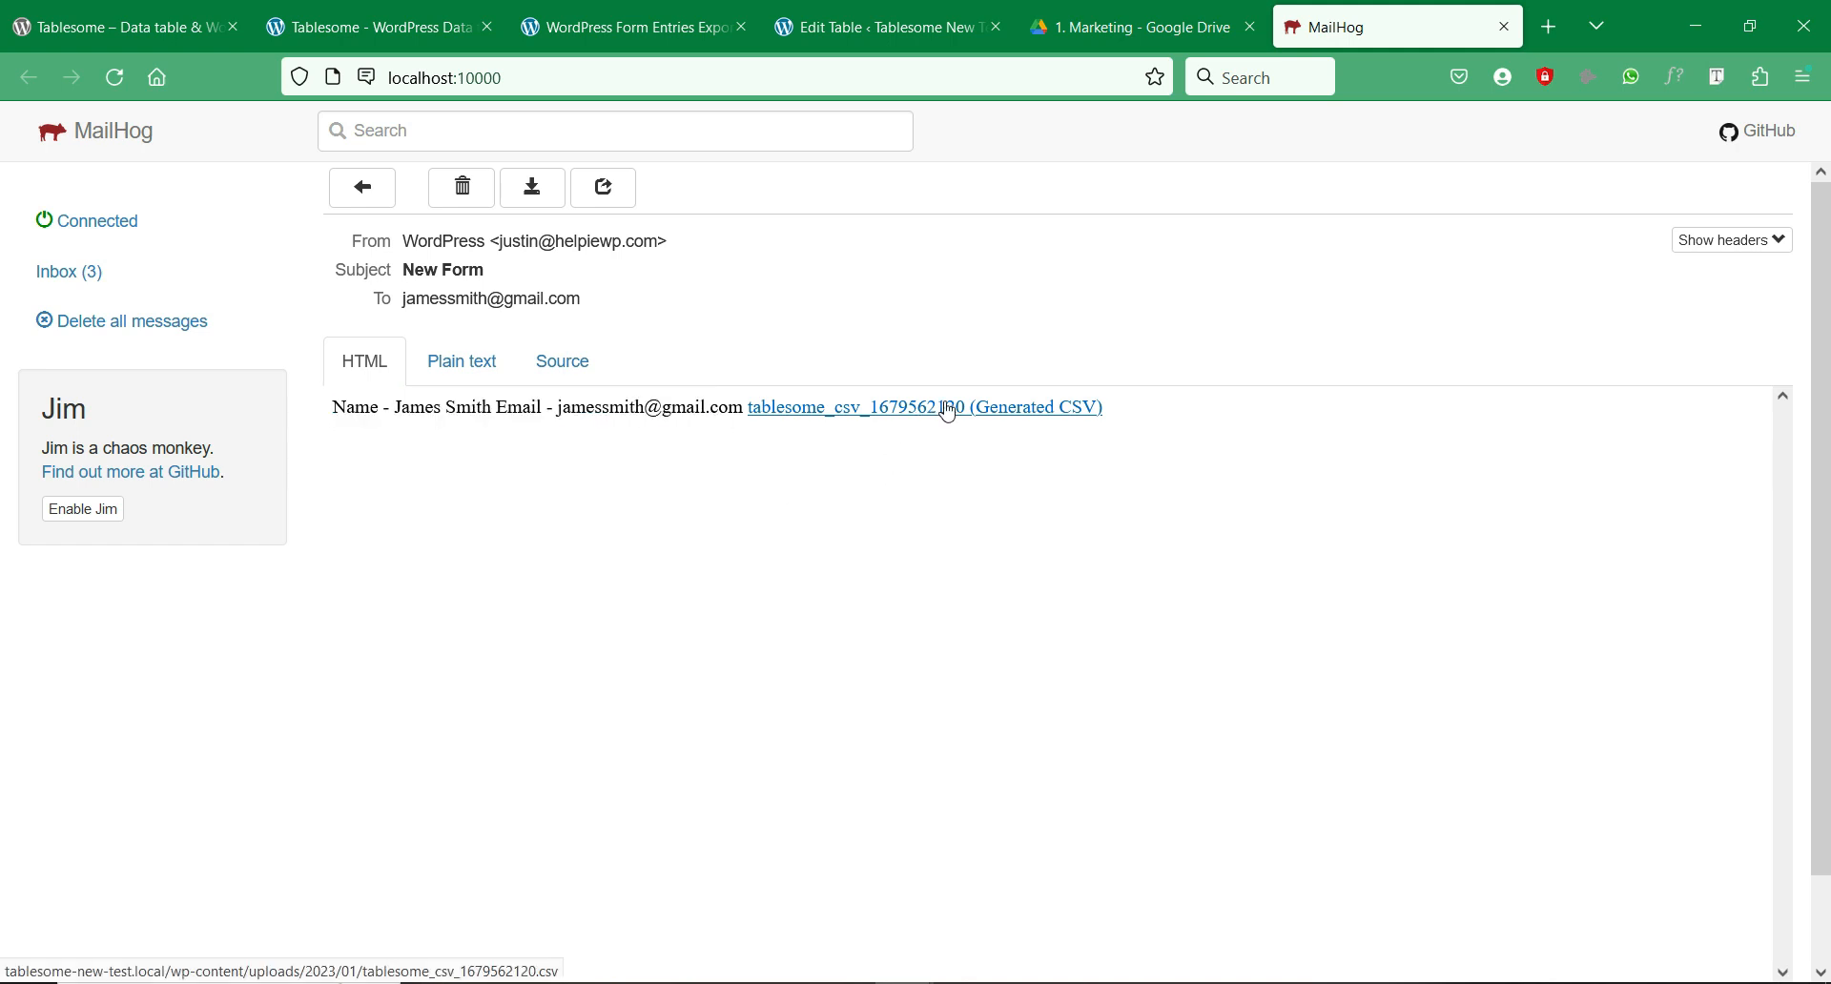
{"action": "left_click", "coordinate": [906, 426]}
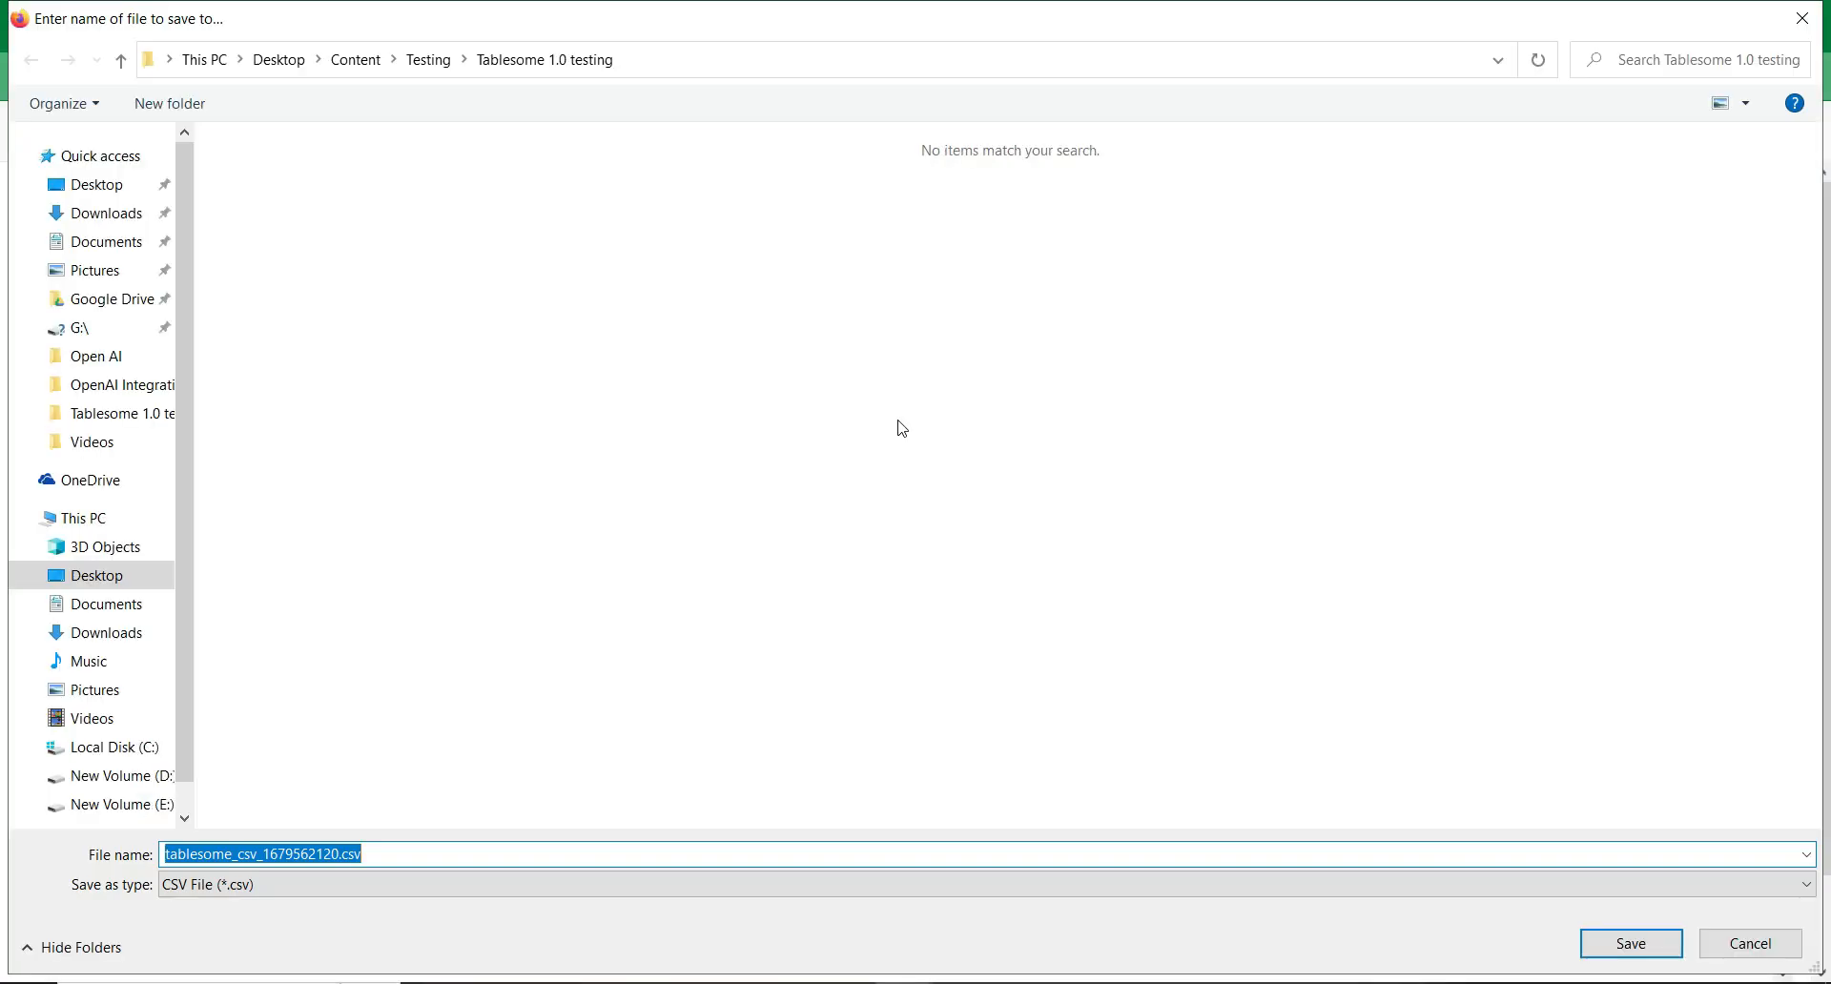
{"action": "left_click", "coordinate": [1751, 944]}
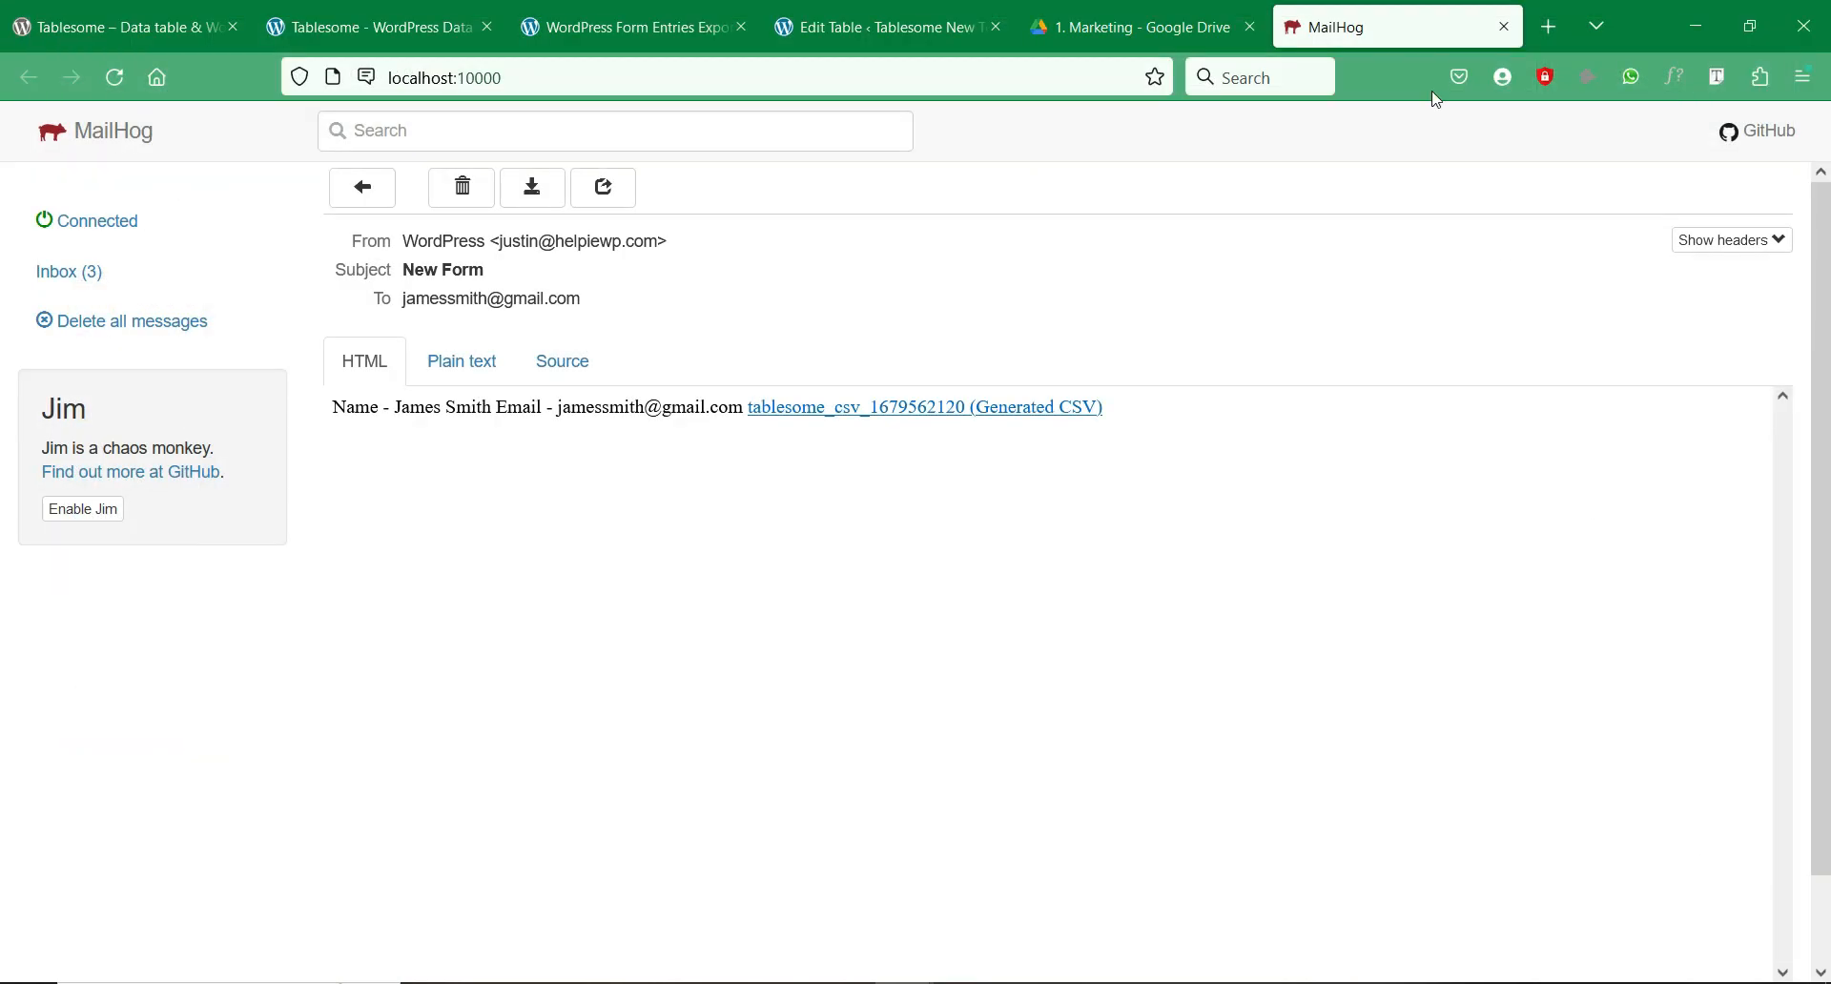
{"action": "left_click", "coordinate": [1505, 28]}
{"action": "left_click", "coordinate": [832, 10]}
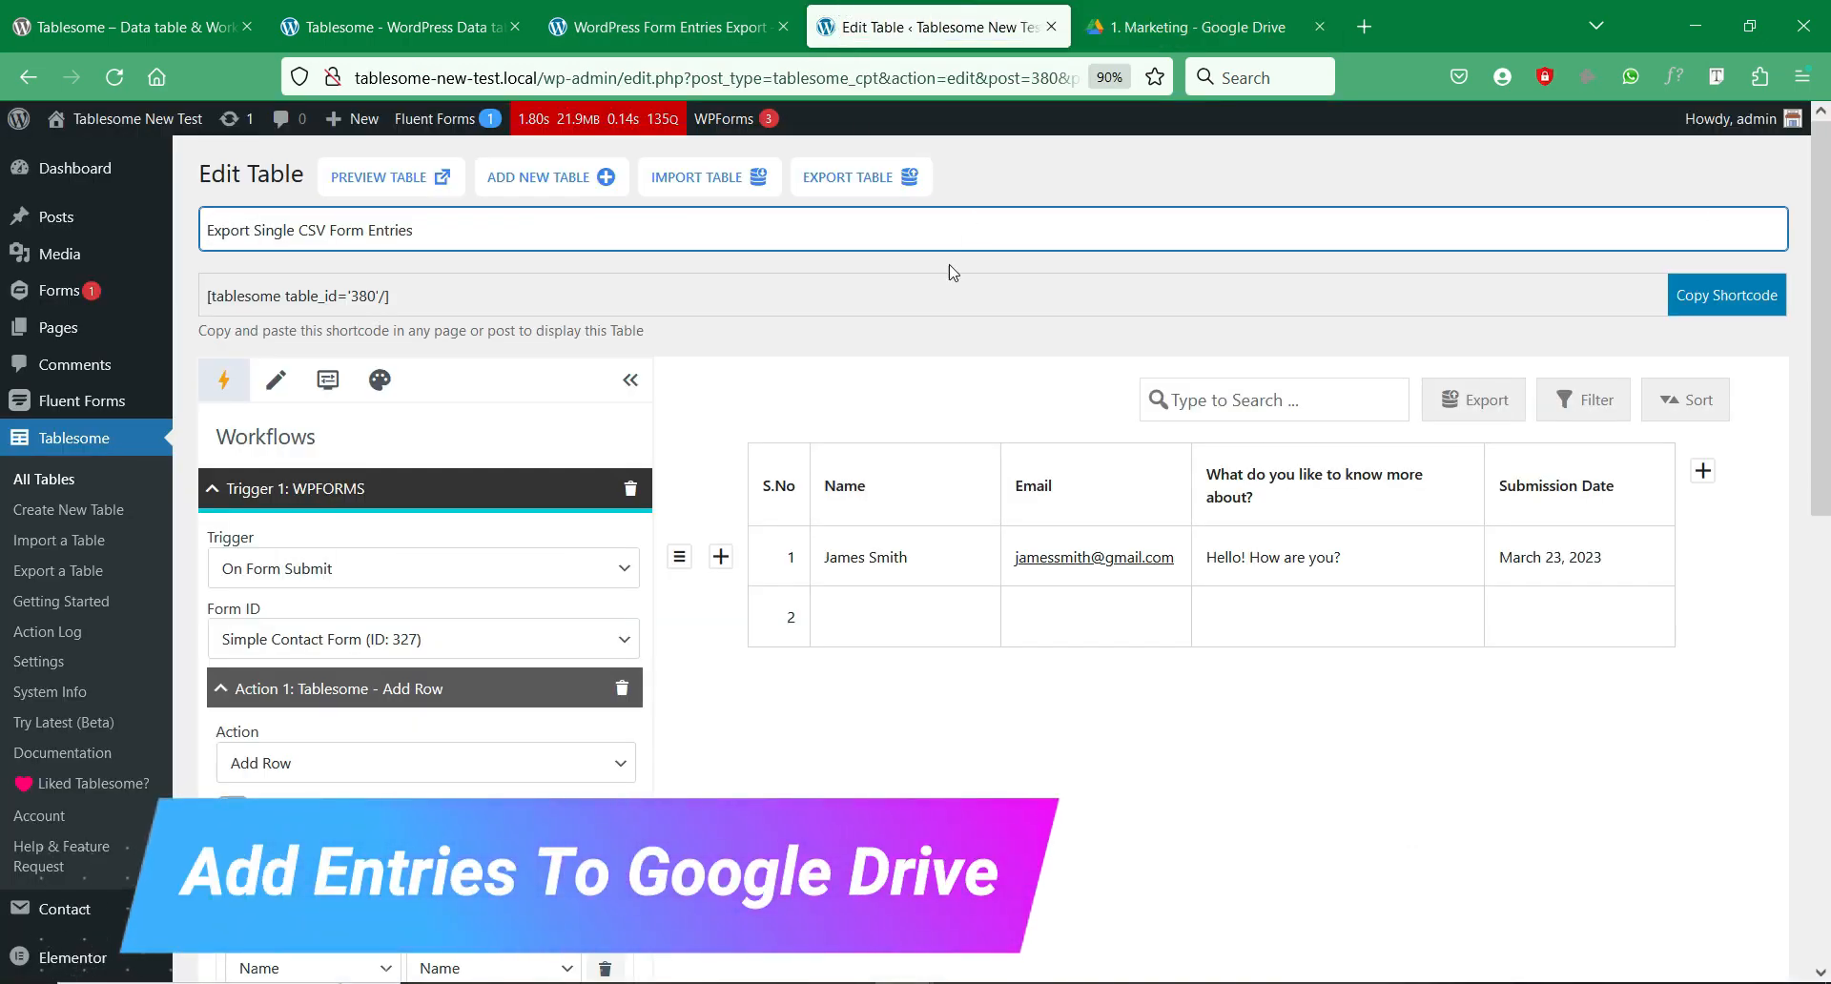
Step: Set Action 2 'Files - Generate CSV' Storing In to Google Drive and go to Google Integration Settings
{"action": "scroll", "coordinate": [941, 287], "scroll_direction": "down", "scroll_amount": 2}
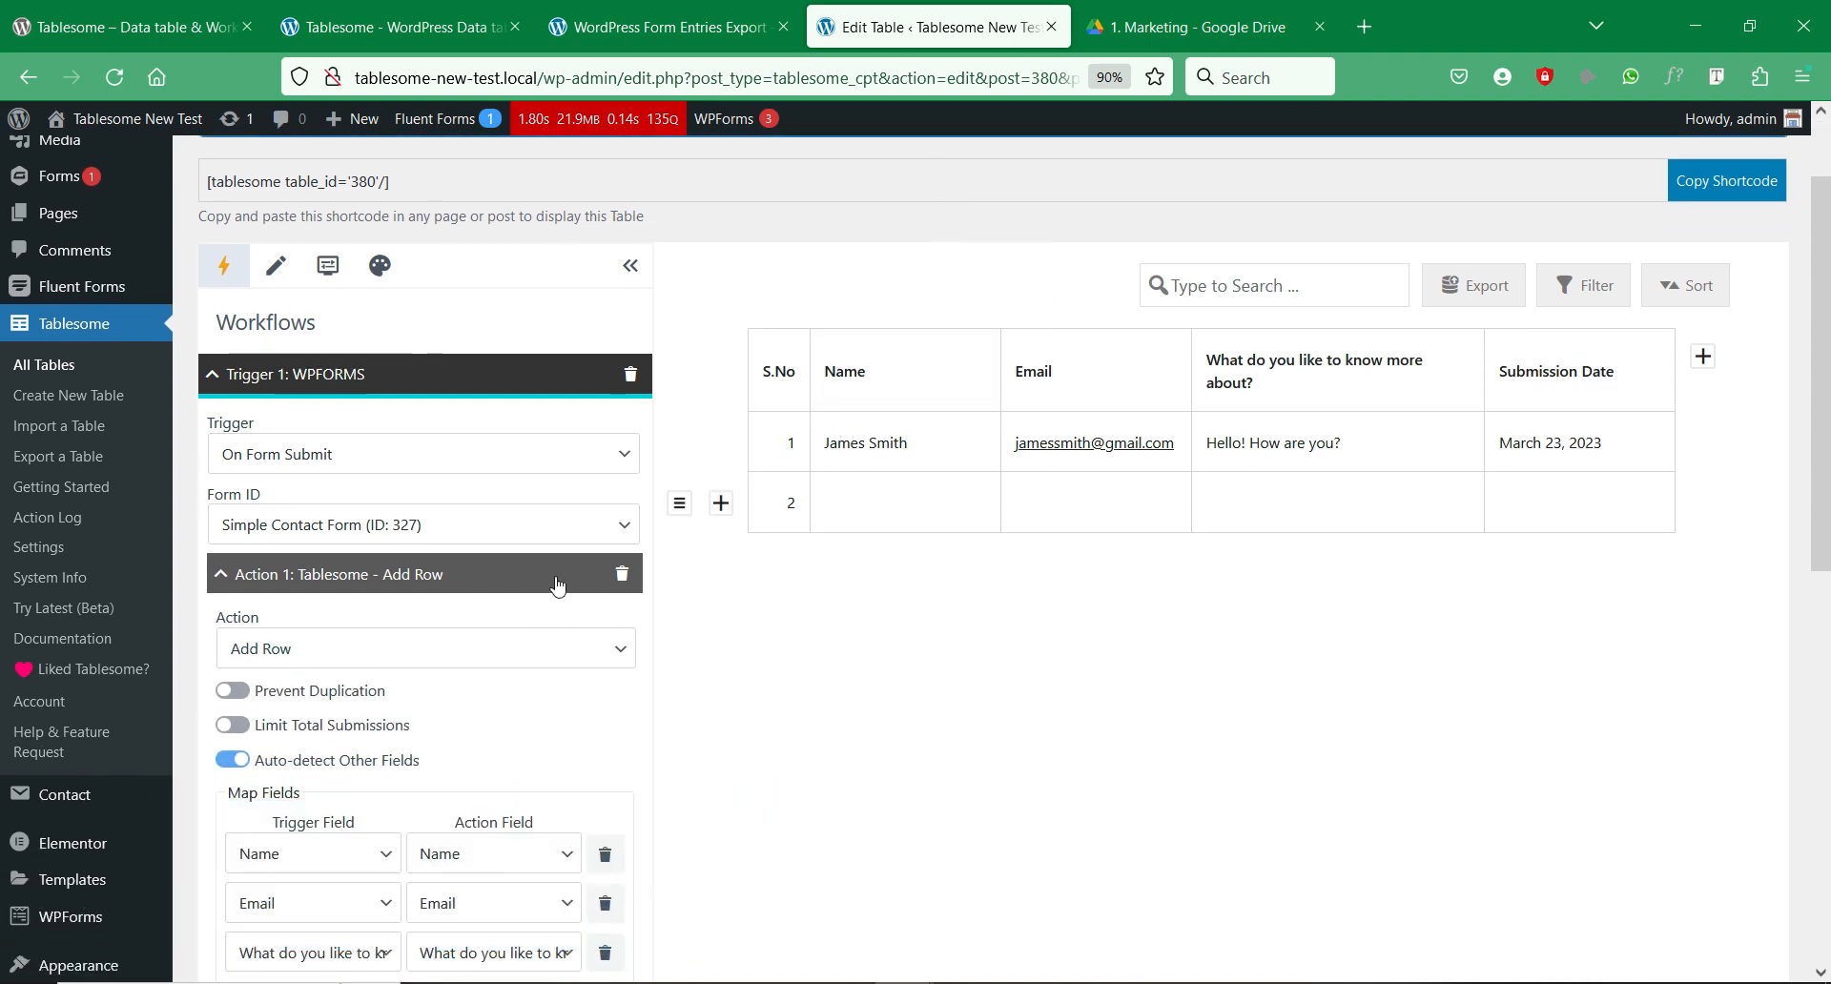
{"action": "left_click", "coordinate": [557, 585]}
{"action": "scroll", "coordinate": [703, 601], "scroll_direction": "down", "scroll_amount": 2}
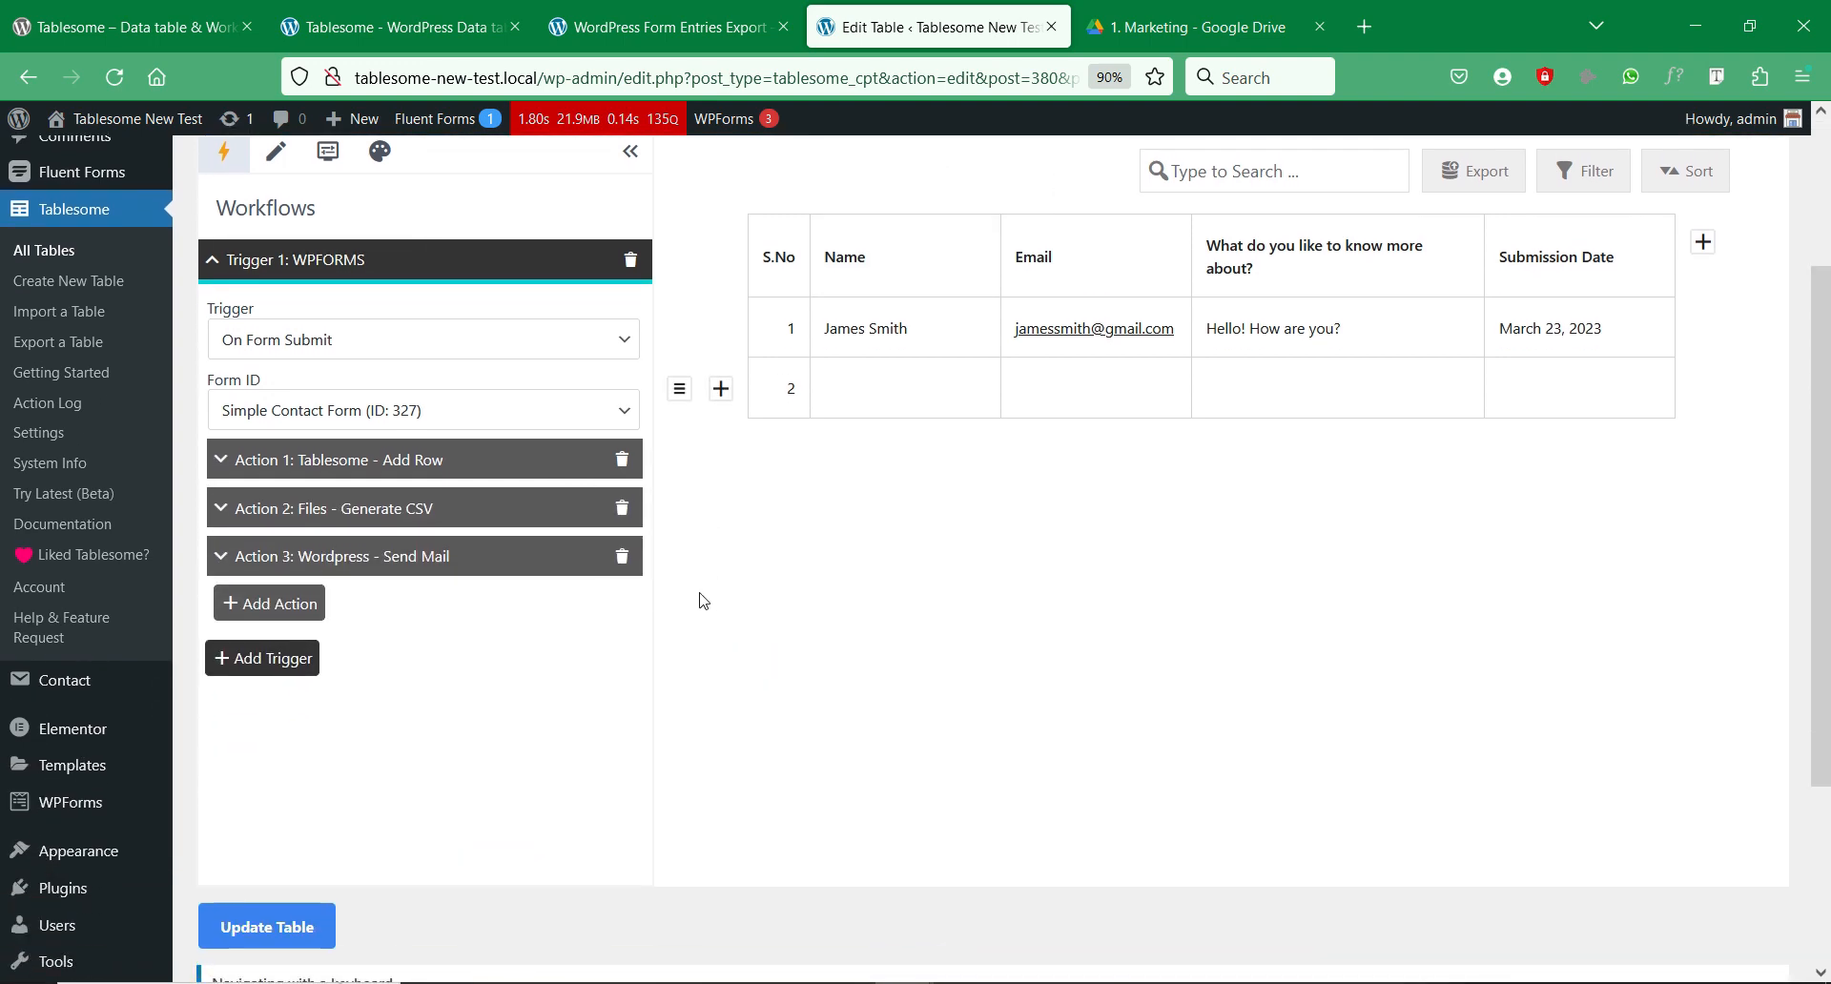
{"action": "left_click", "coordinate": [539, 522]}
{"action": "scroll", "coordinate": [569, 485], "scroll_direction": "down", "scroll_amount": 6}
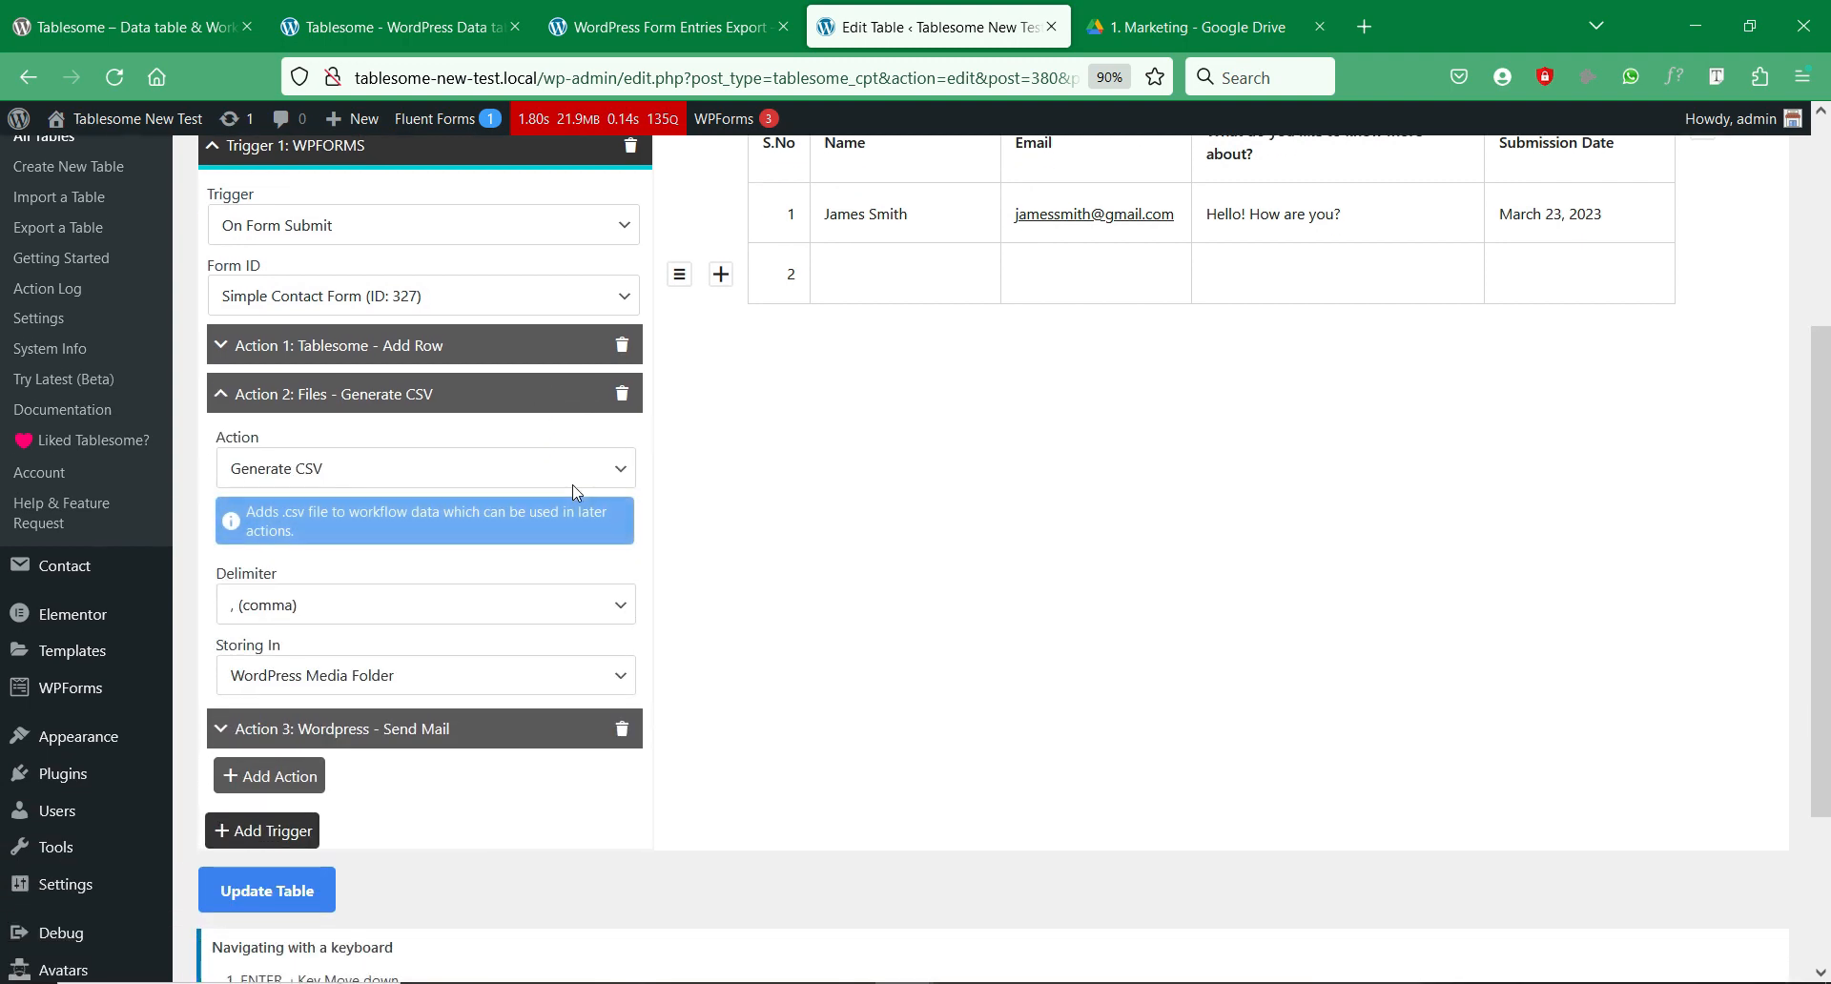
{"action": "scroll", "coordinate": [410, 446], "scroll_direction": "up", "scroll_amount": 2}
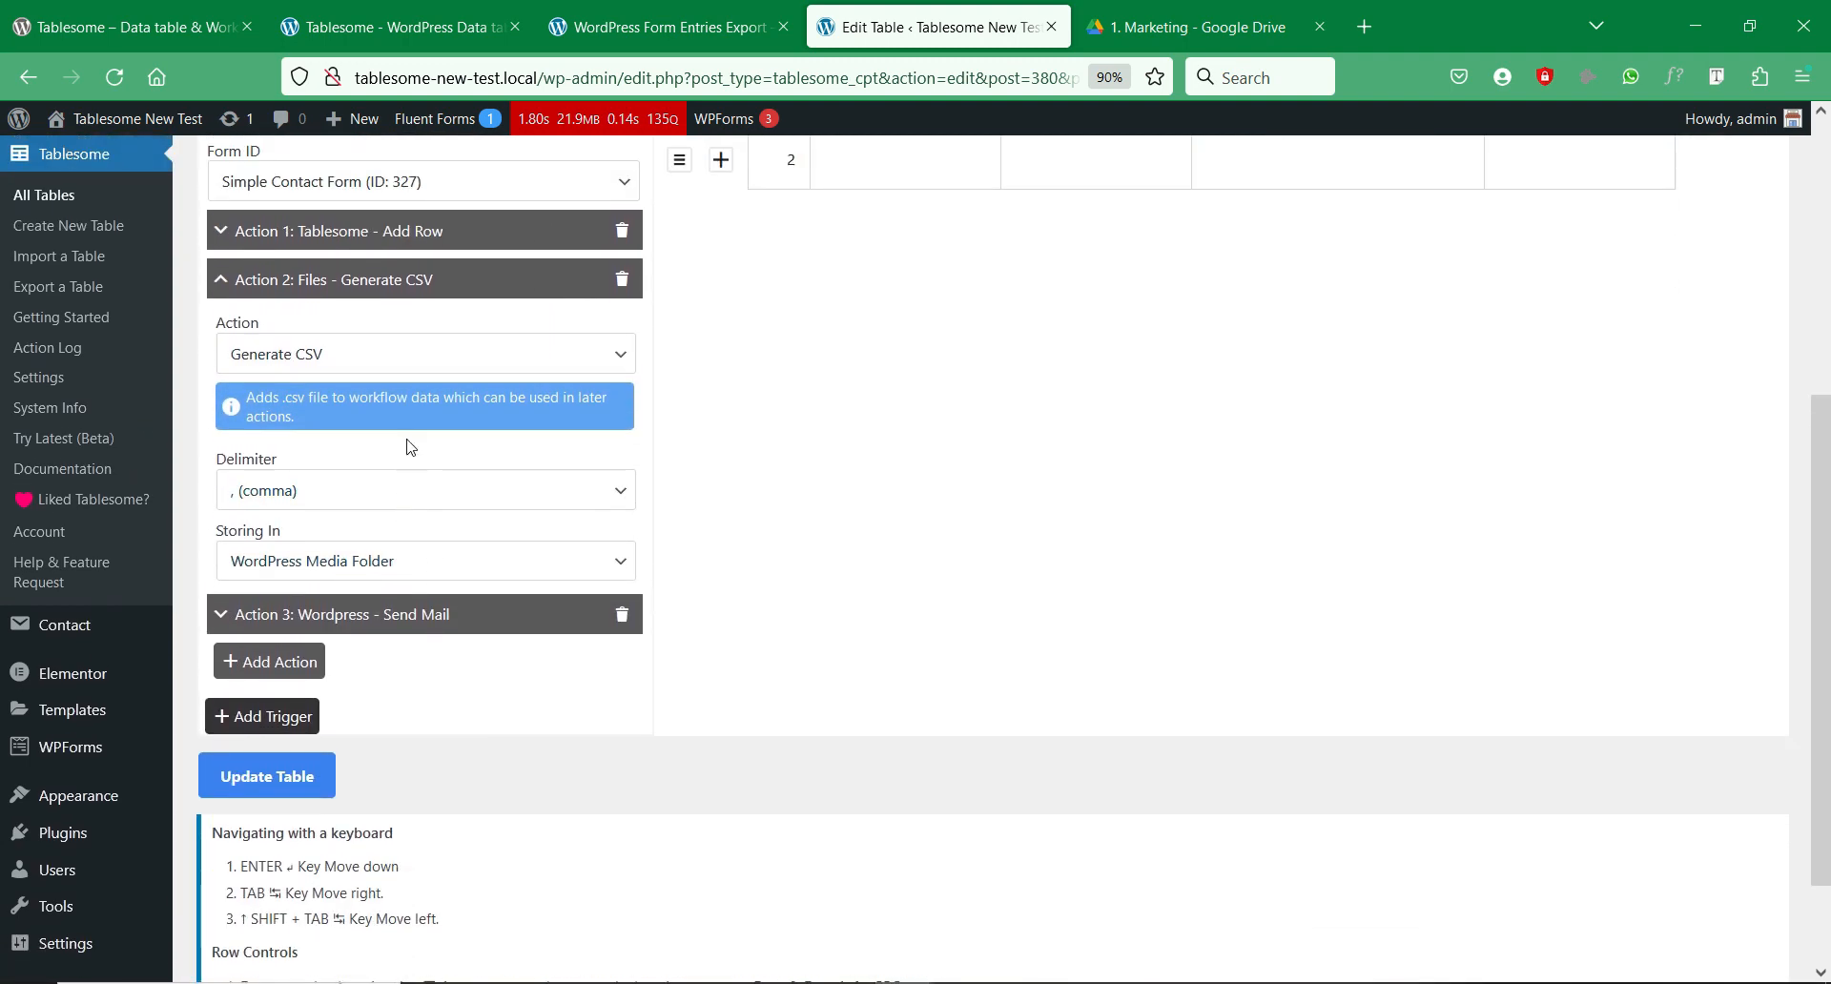
{"action": "left_click", "coordinate": [345, 570]}
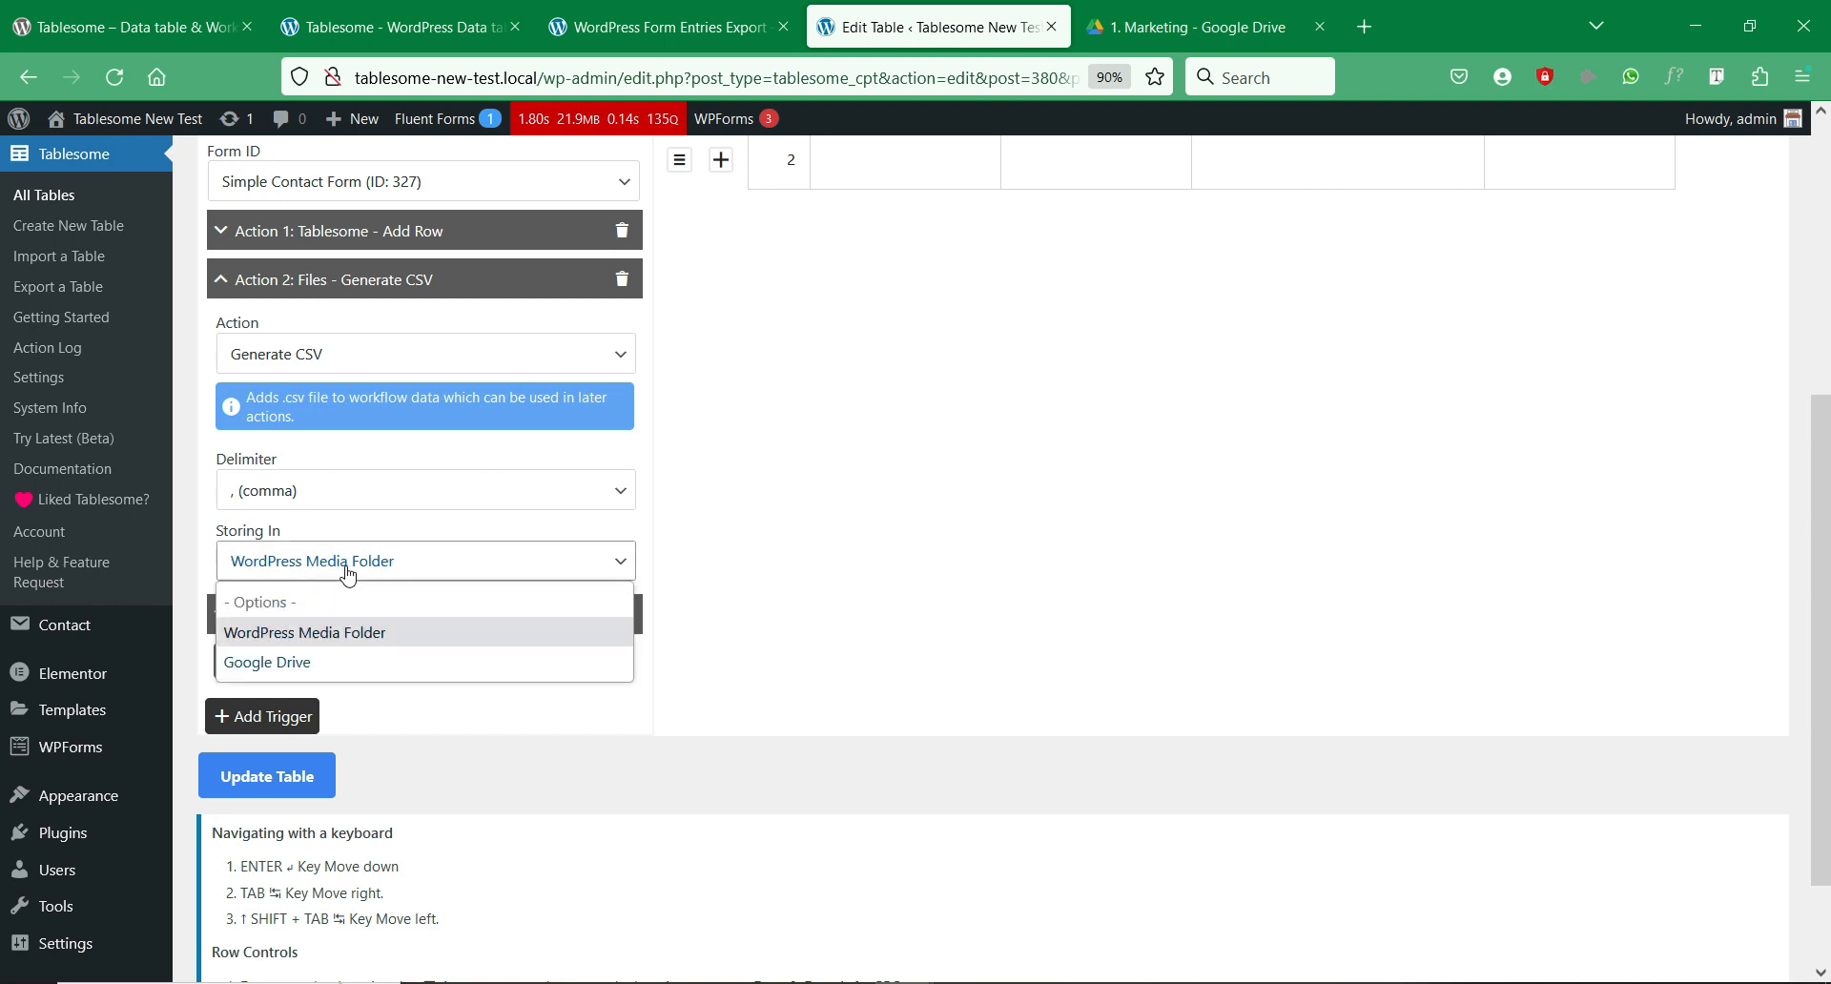
{"action": "left_click", "coordinate": [362, 665]}
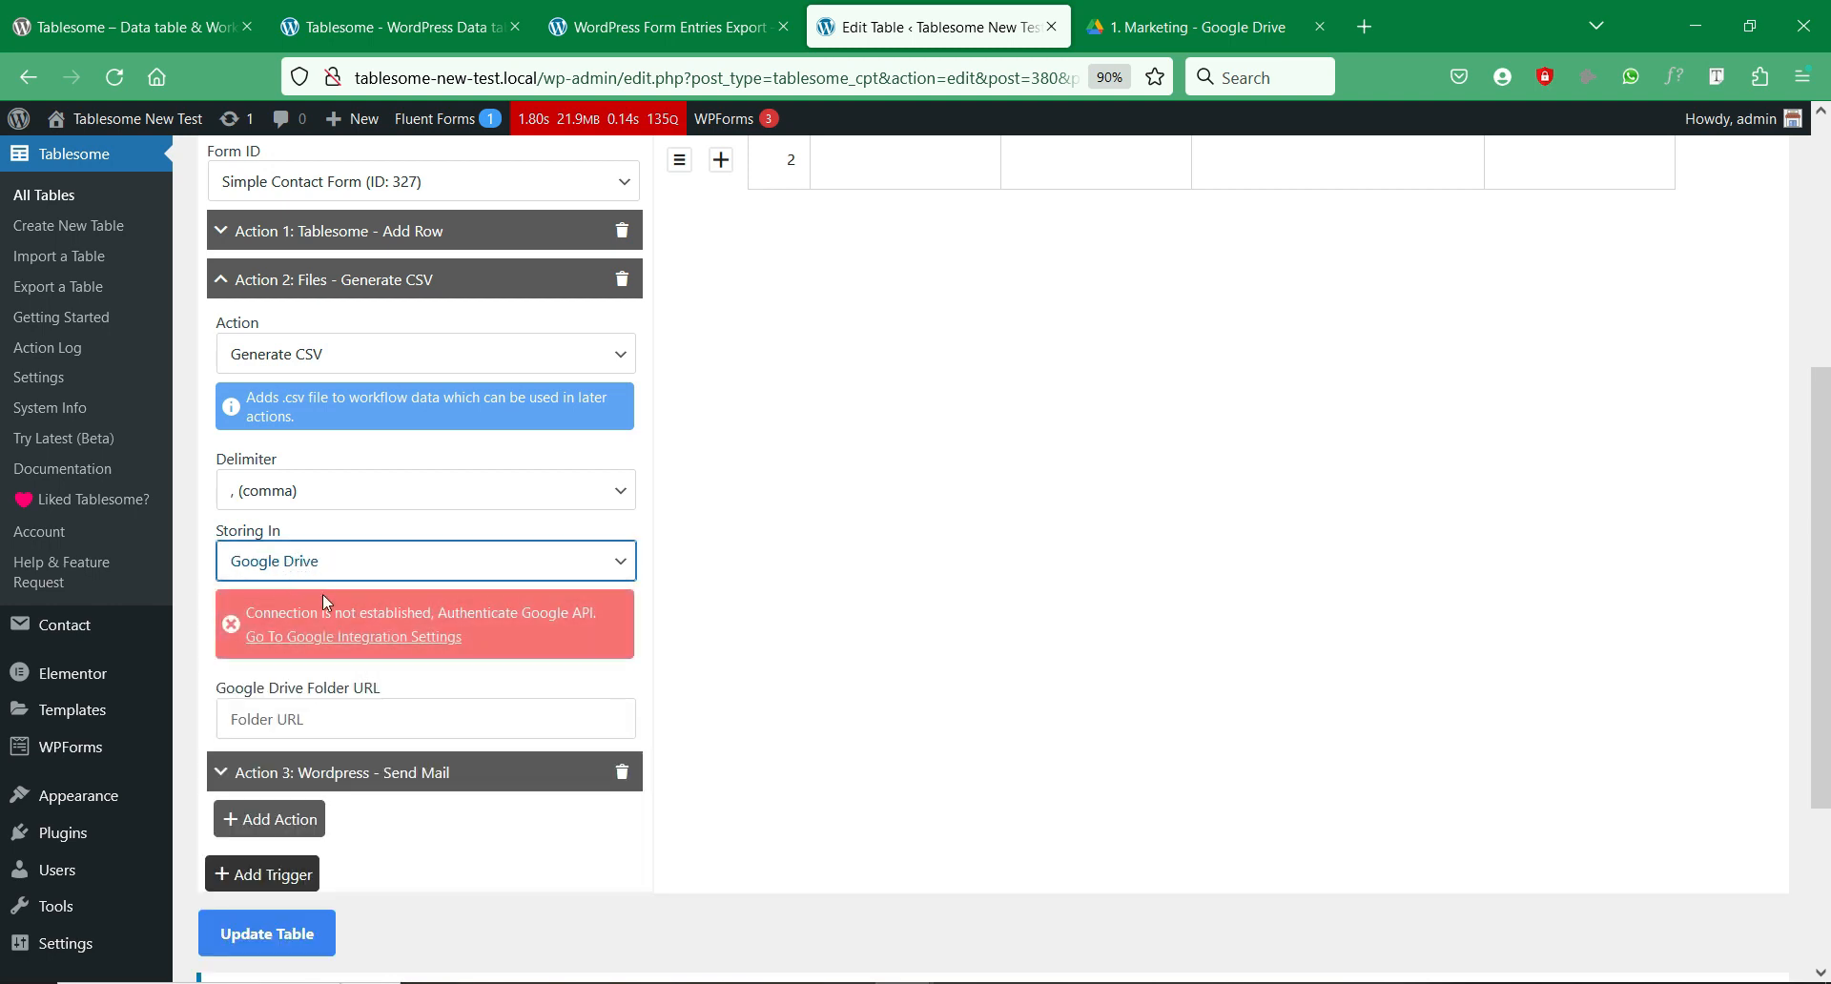
{"action": "left_click", "coordinate": [347, 645]}
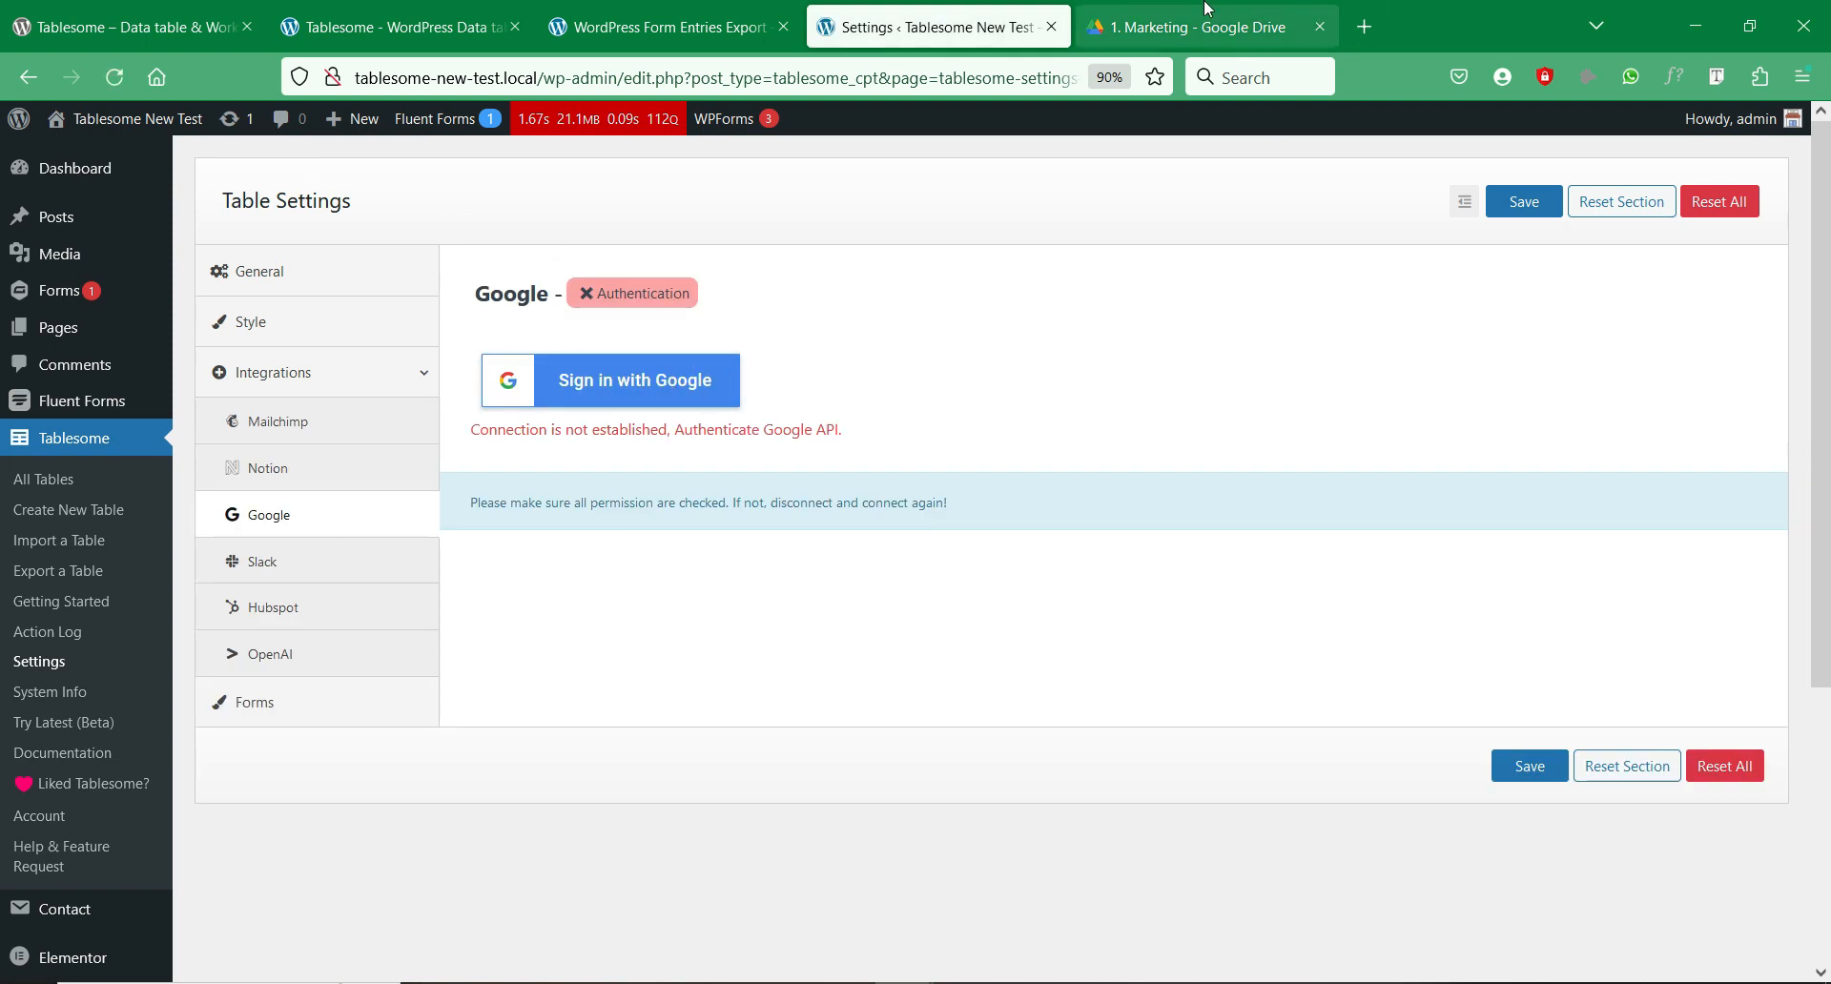
Step: Choose 'Sign in with Google' on the Integrations > Google settings page
{"action": "left_click", "coordinate": [723, 394]}
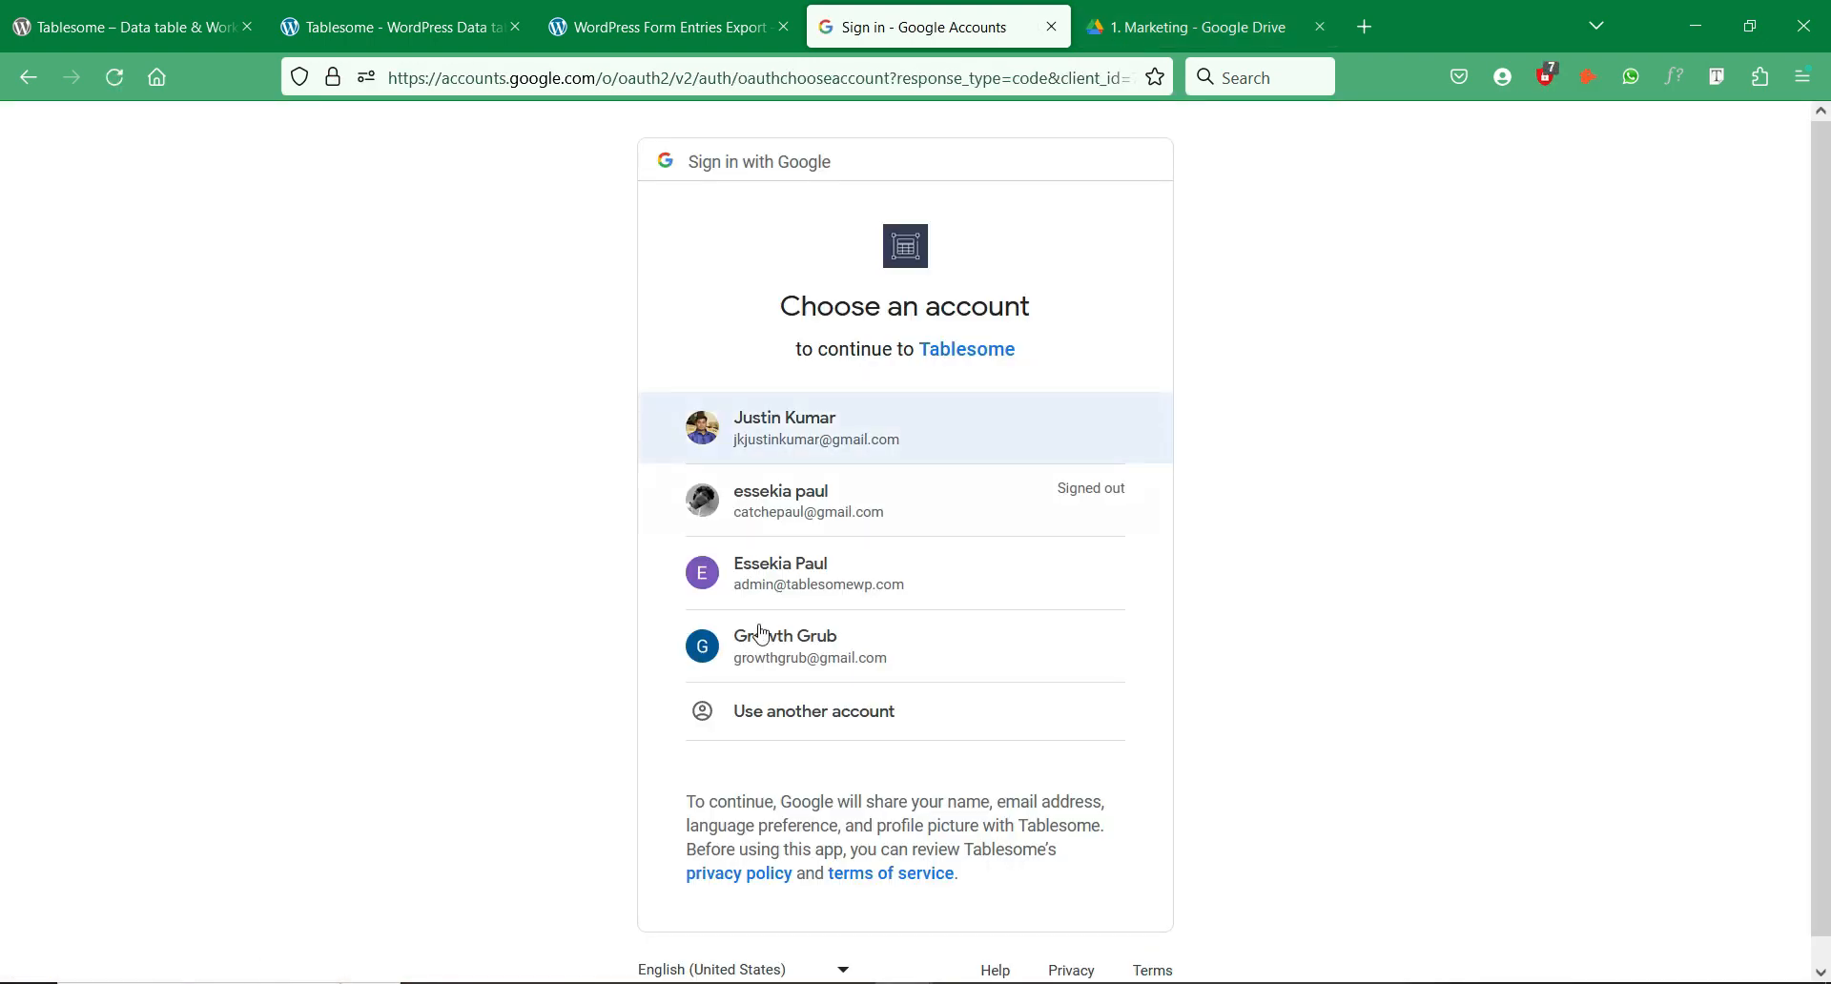
Step: Pick the Google account and grant Tablesome Google Drive and Google Sheets access
{"action": "left_click", "coordinate": [832, 442]}
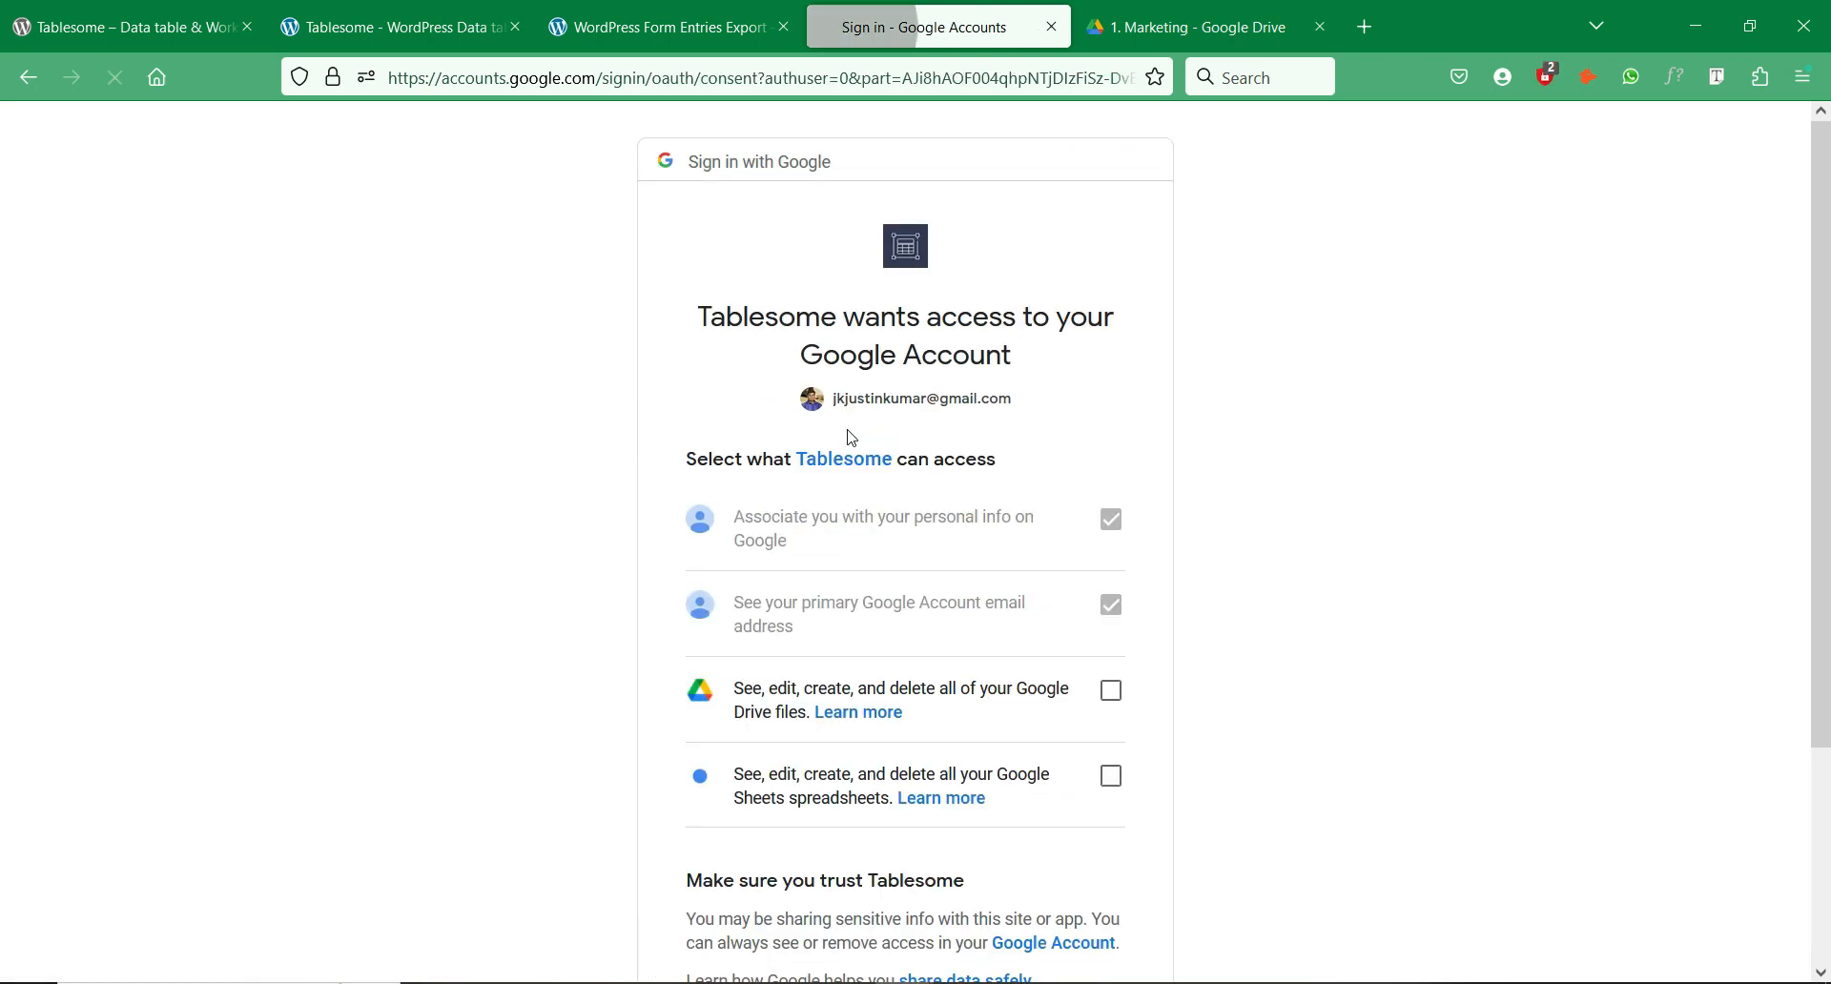
{"action": "scroll", "coordinate": [856, 440], "scroll_direction": "down", "scroll_amount": 3}
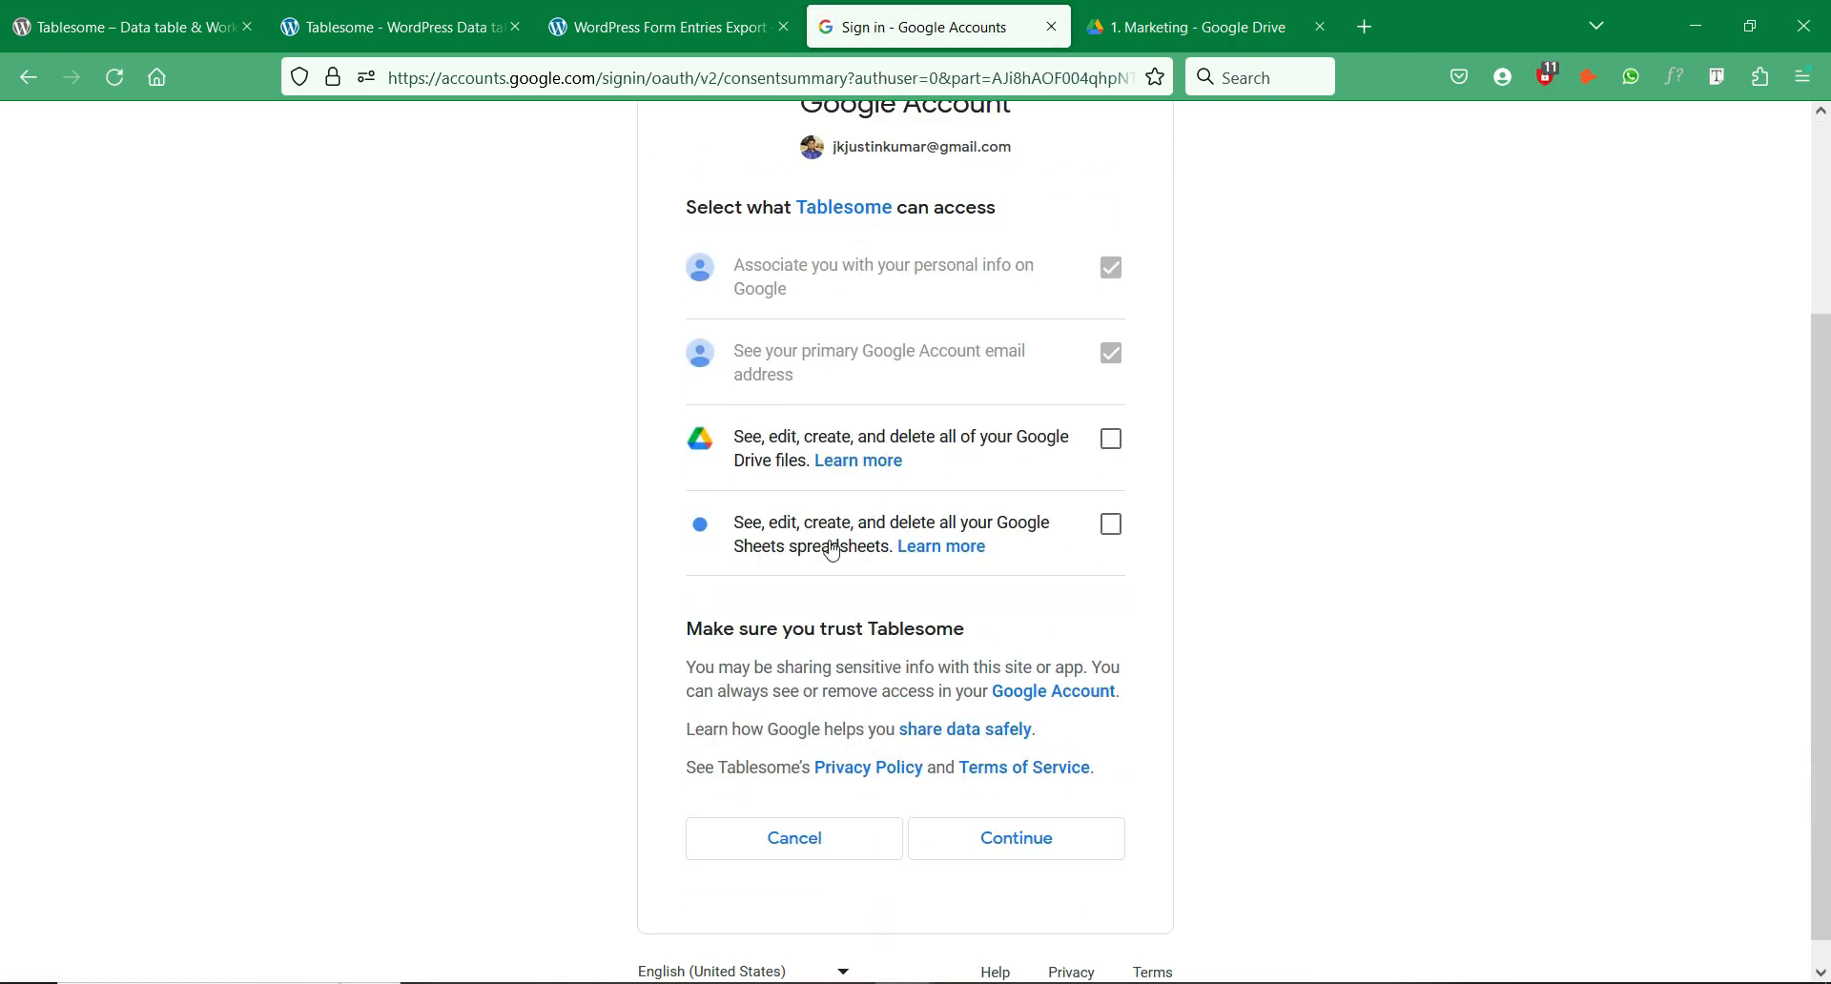
{"action": "scroll", "coordinate": [1212, 513], "scroll_direction": "up", "scroll_amount": 2}
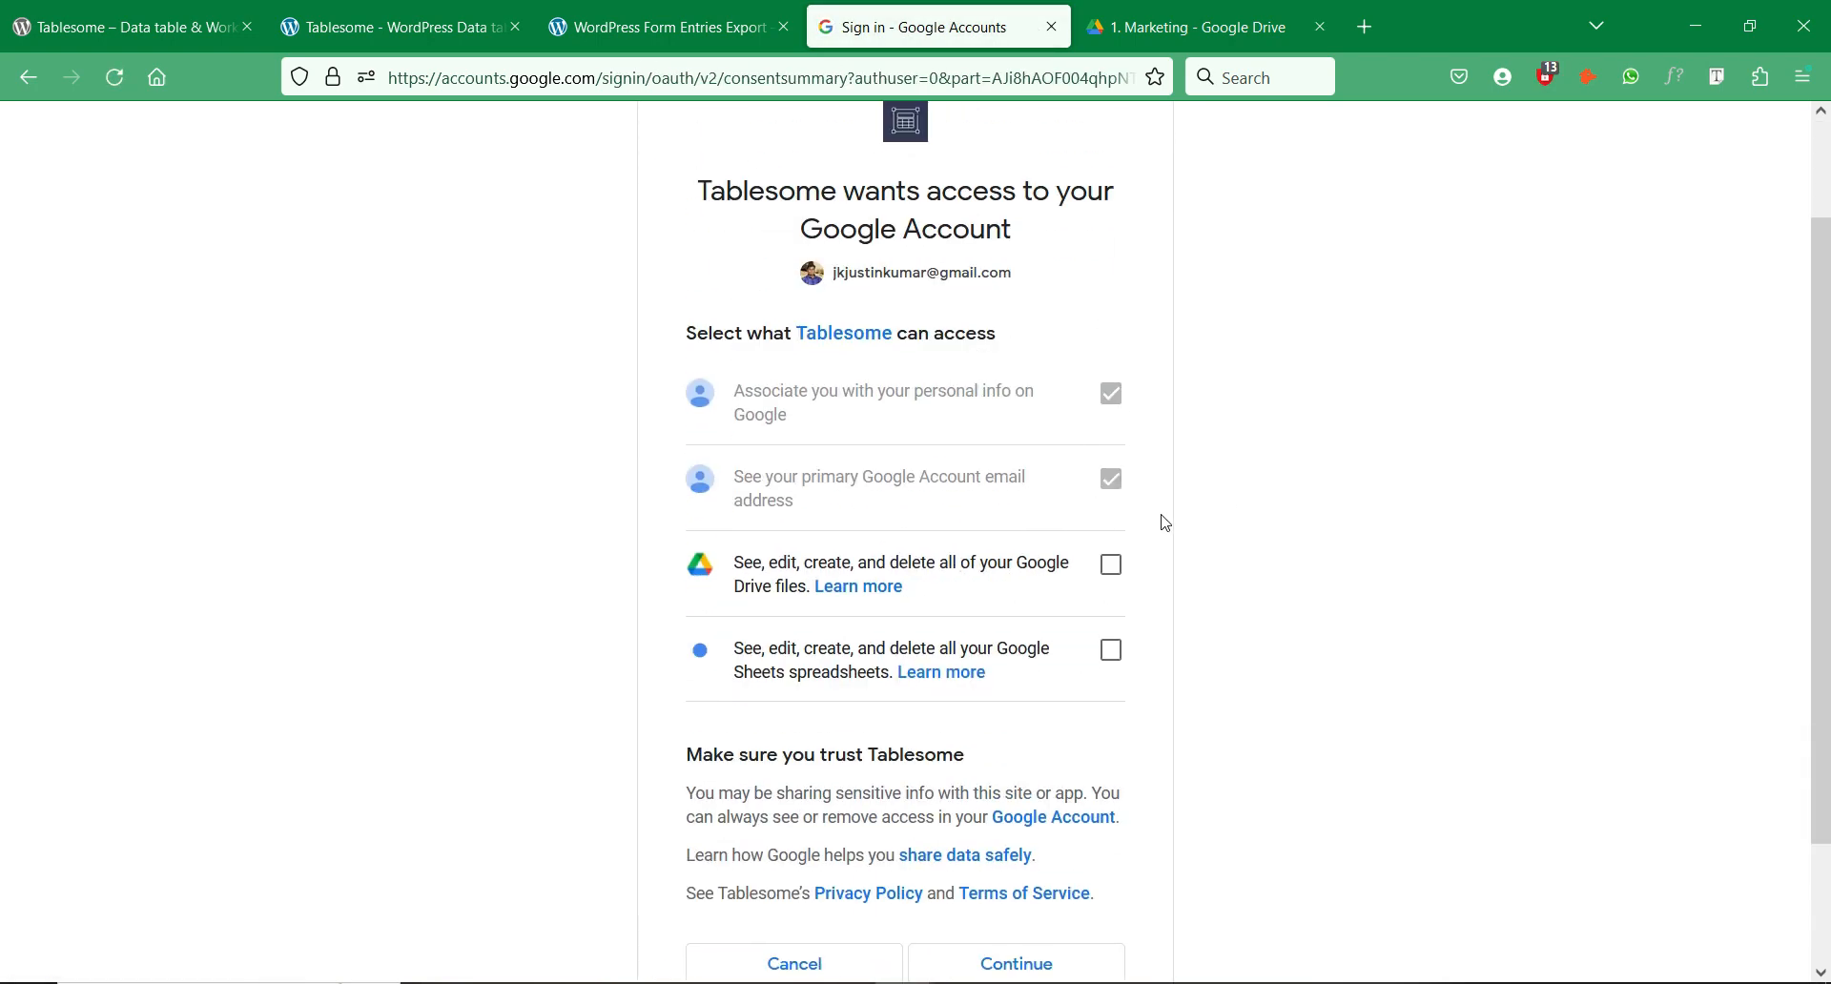
{"action": "left_click", "coordinate": [1111, 567]}
{"action": "left_click", "coordinate": [1111, 651]}
{"action": "scroll", "coordinate": [1153, 572], "scroll_direction": "down", "scroll_amount": 2}
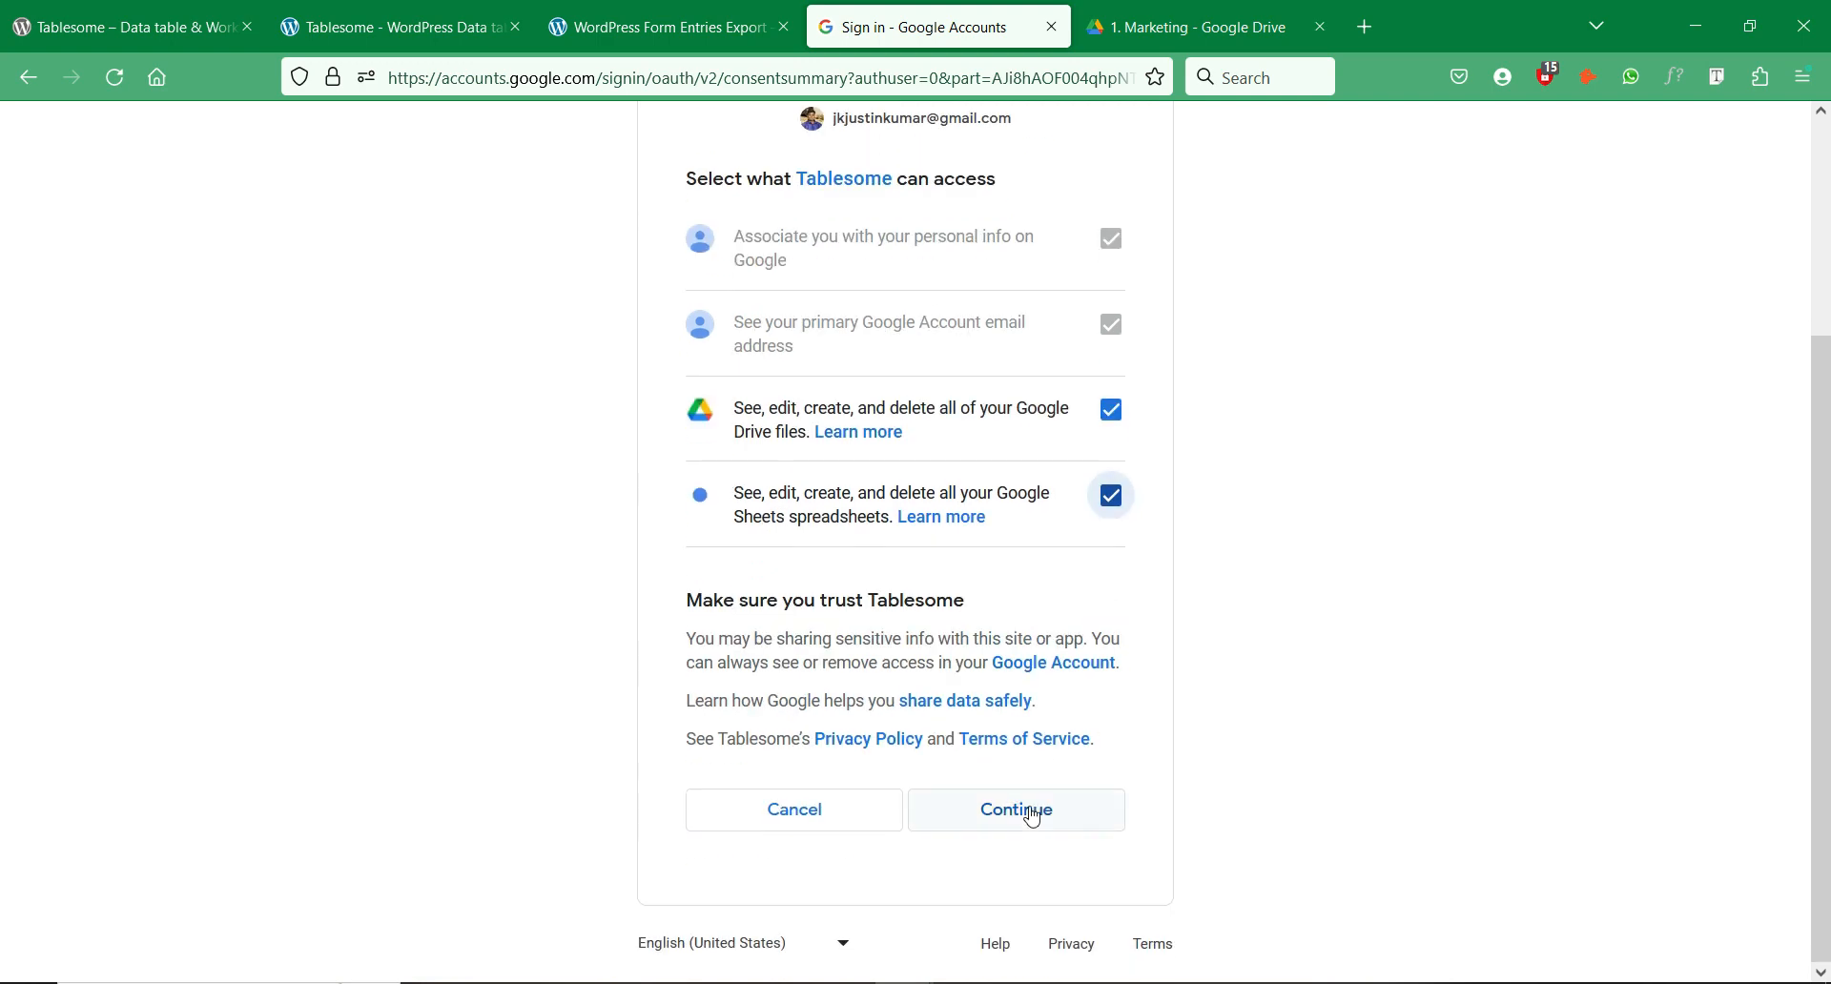
{"action": "left_click", "coordinate": [1037, 810]}
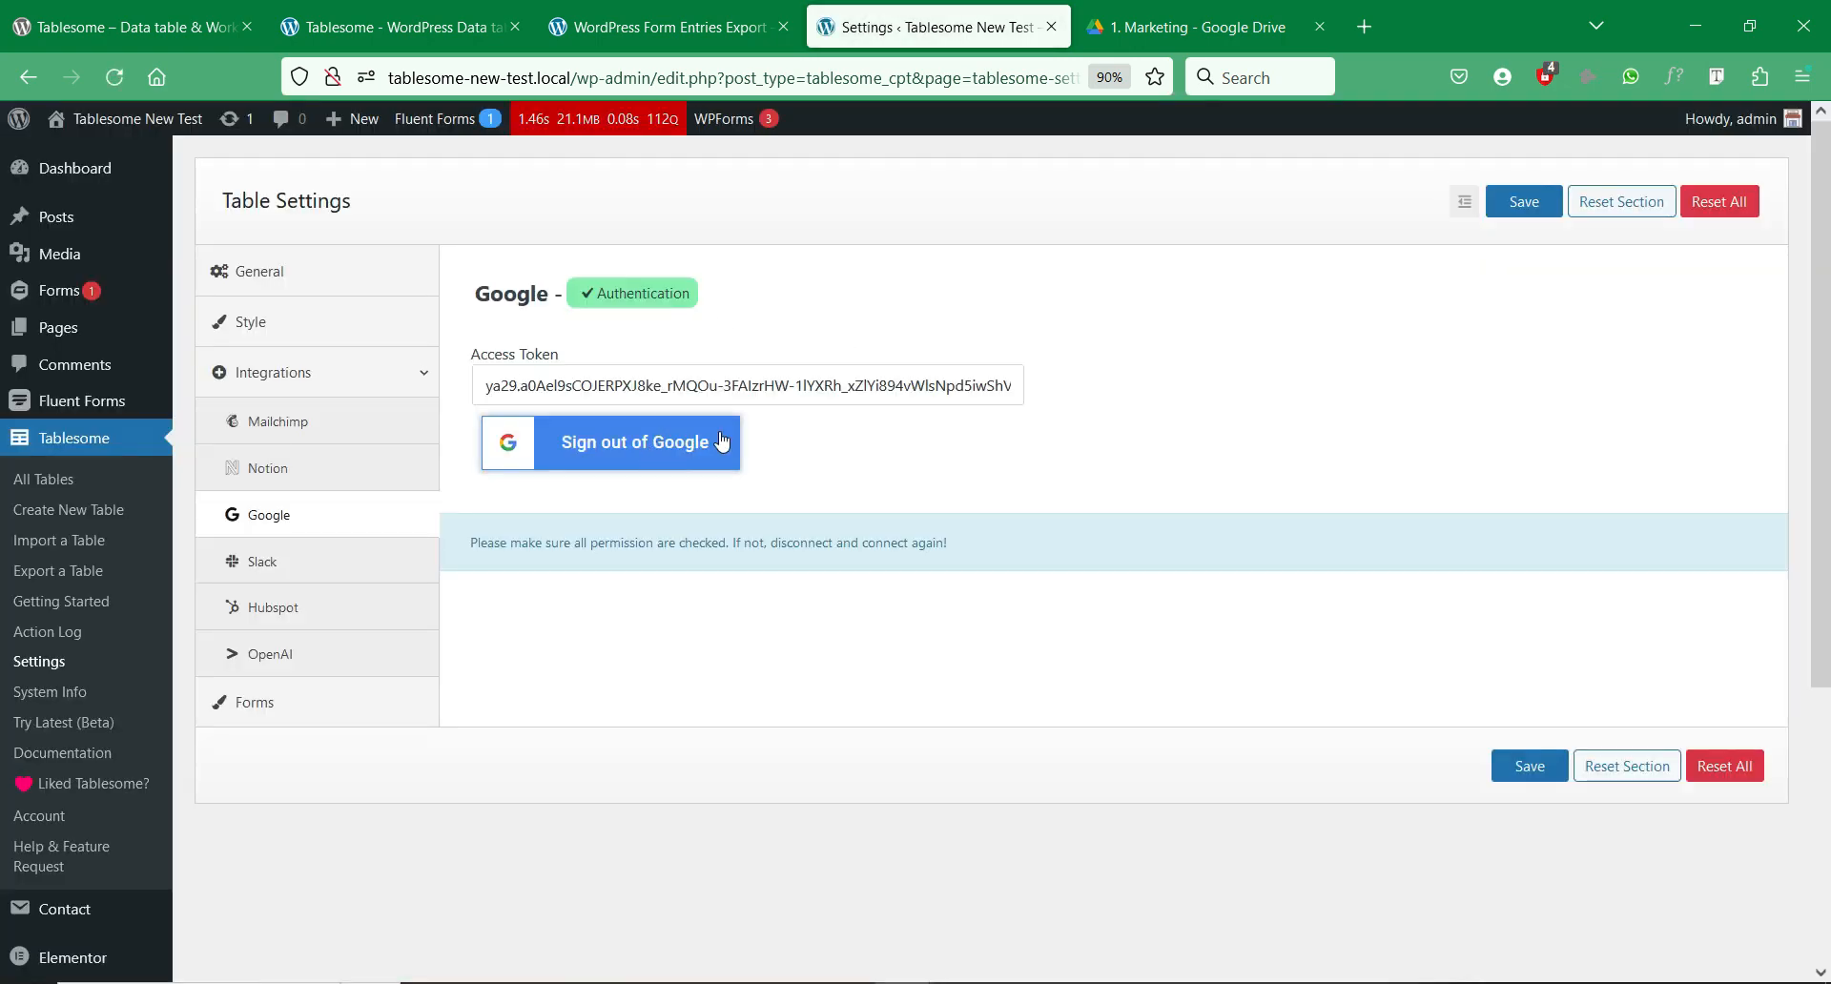
Step: Return to the Edit Table page and set Generate CSV storage to Google Drive
{"action": "right_click", "coordinate": [29, 76]}
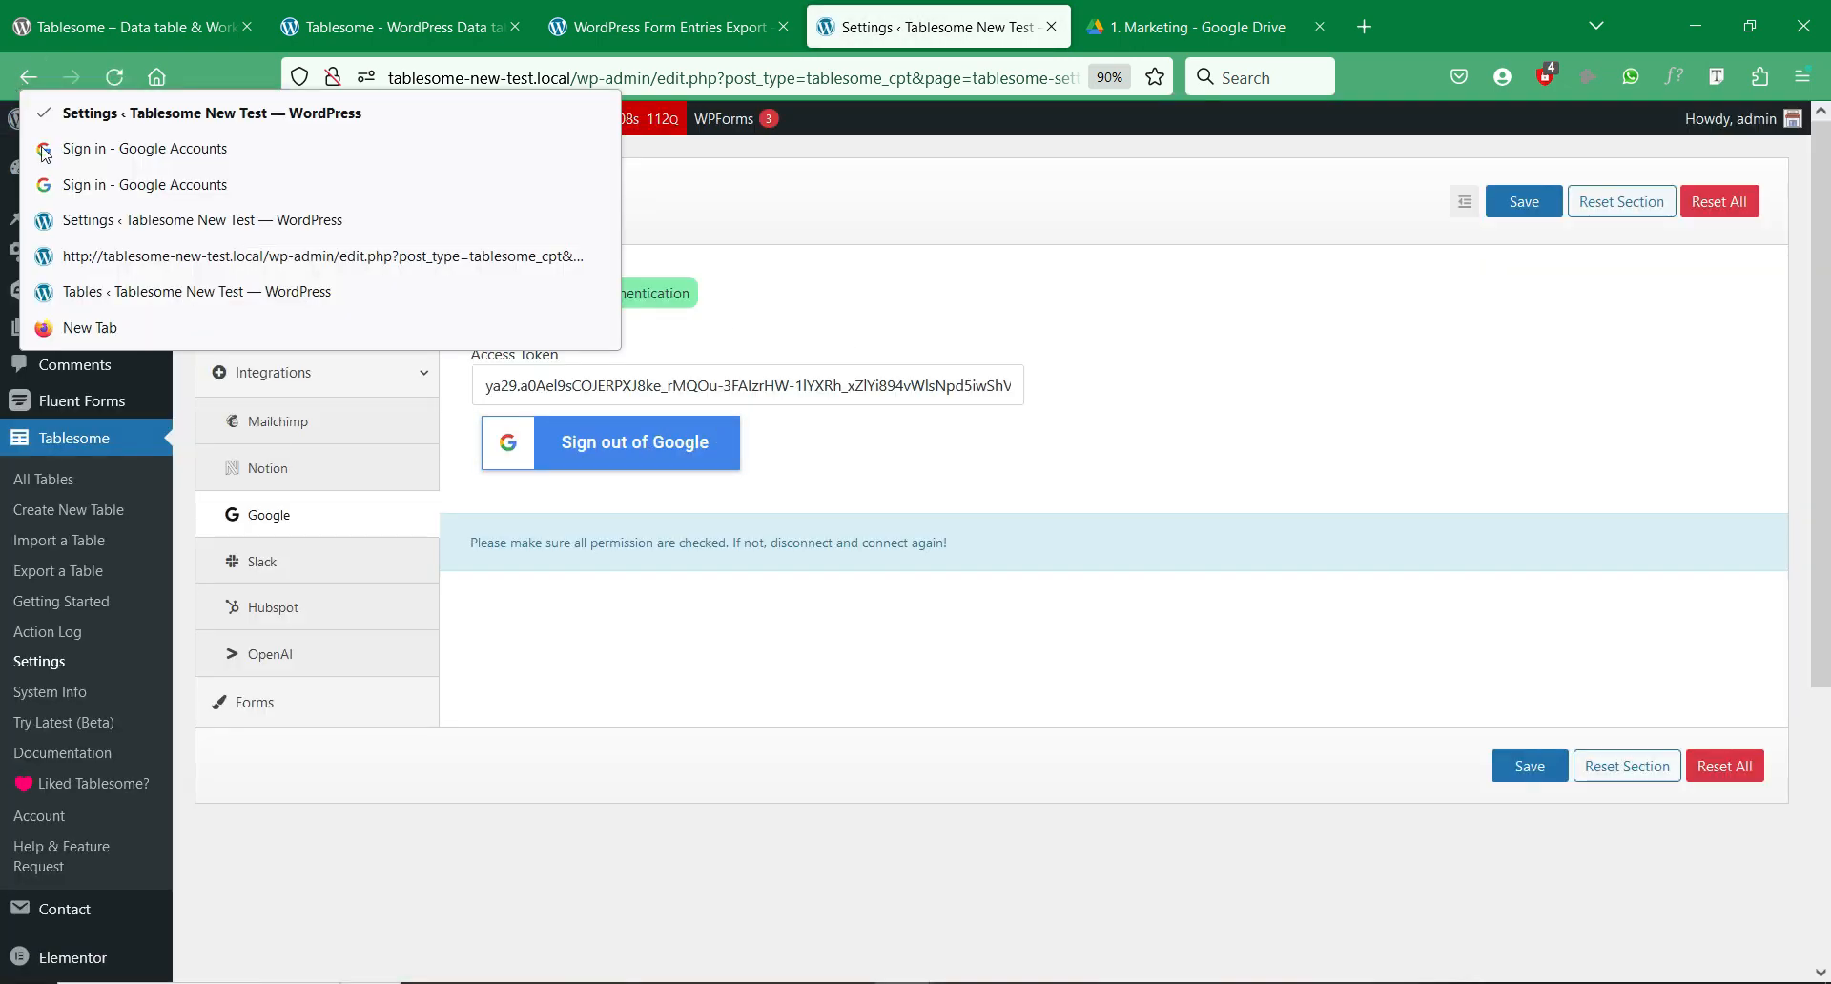
{"action": "left_click", "coordinate": [85, 254]}
{"action": "scroll", "coordinate": [1006, 396], "scroll_direction": "up", "scroll_amount": 3}
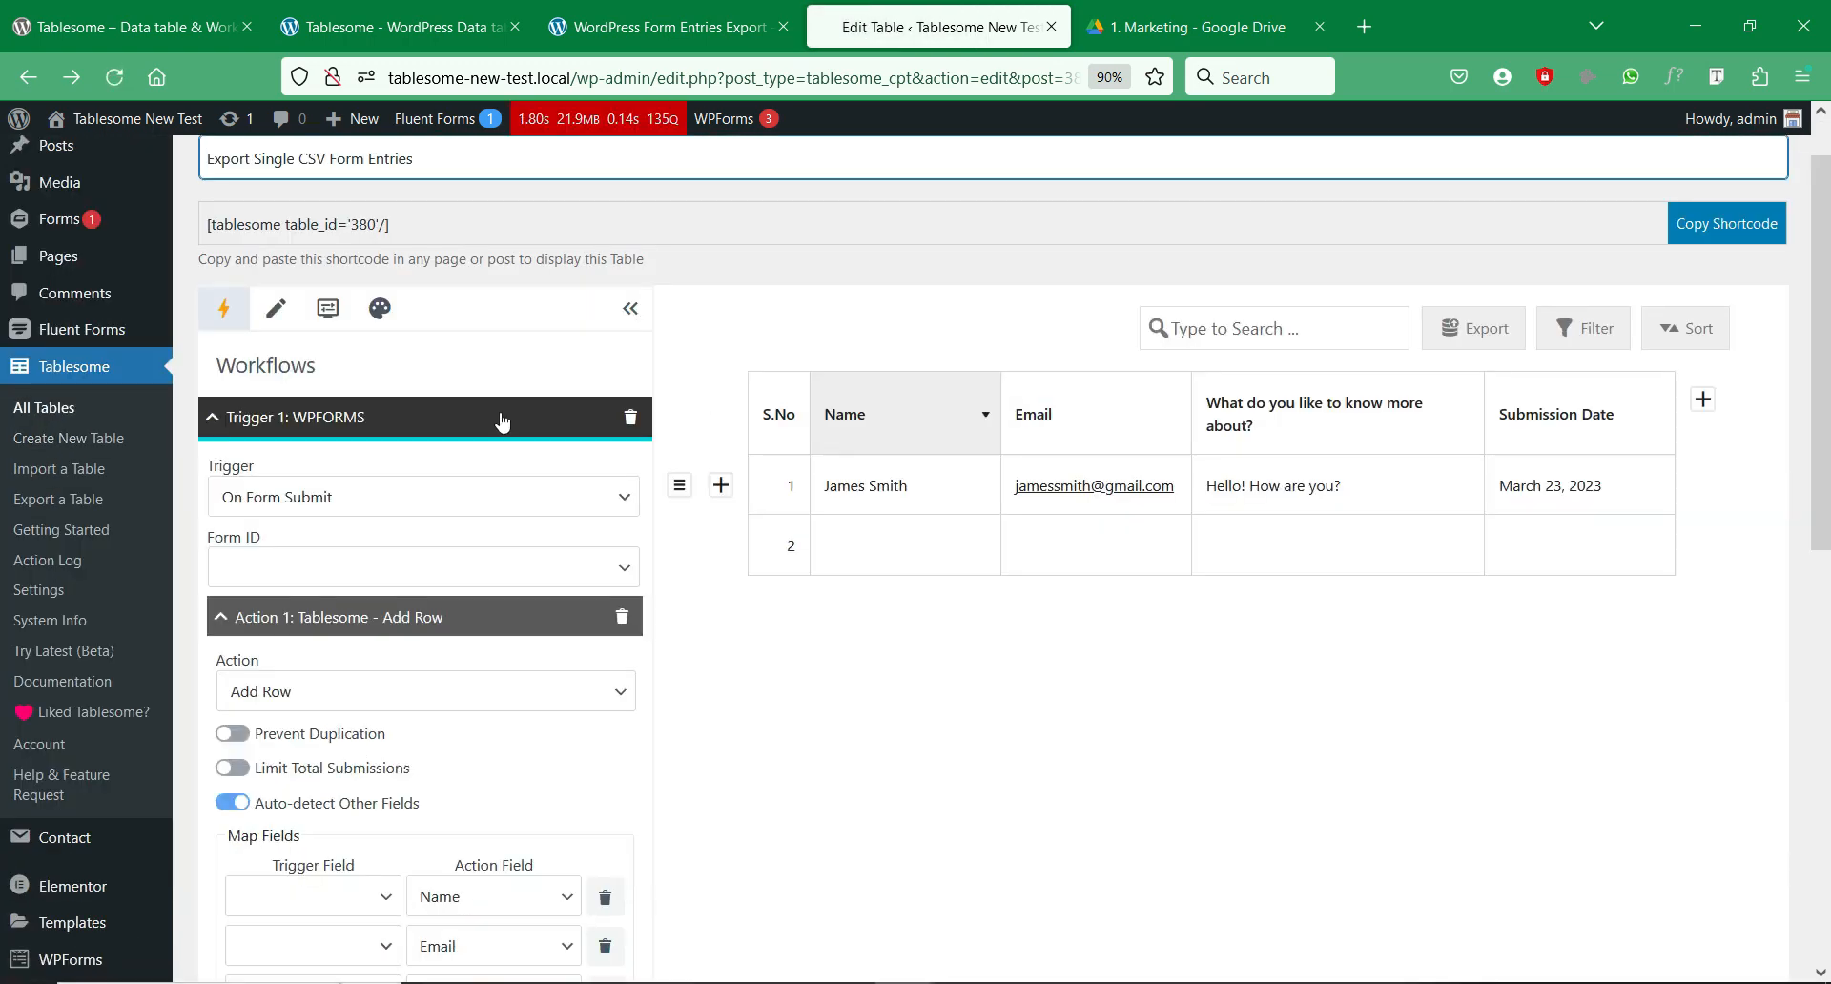
{"action": "scroll", "coordinate": [505, 423], "scroll_direction": "down", "scroll_amount": 3}
{"action": "scroll", "coordinate": [505, 424], "scroll_direction": "down", "scroll_amount": 4}
{"action": "left_click", "coordinate": [494, 606]}
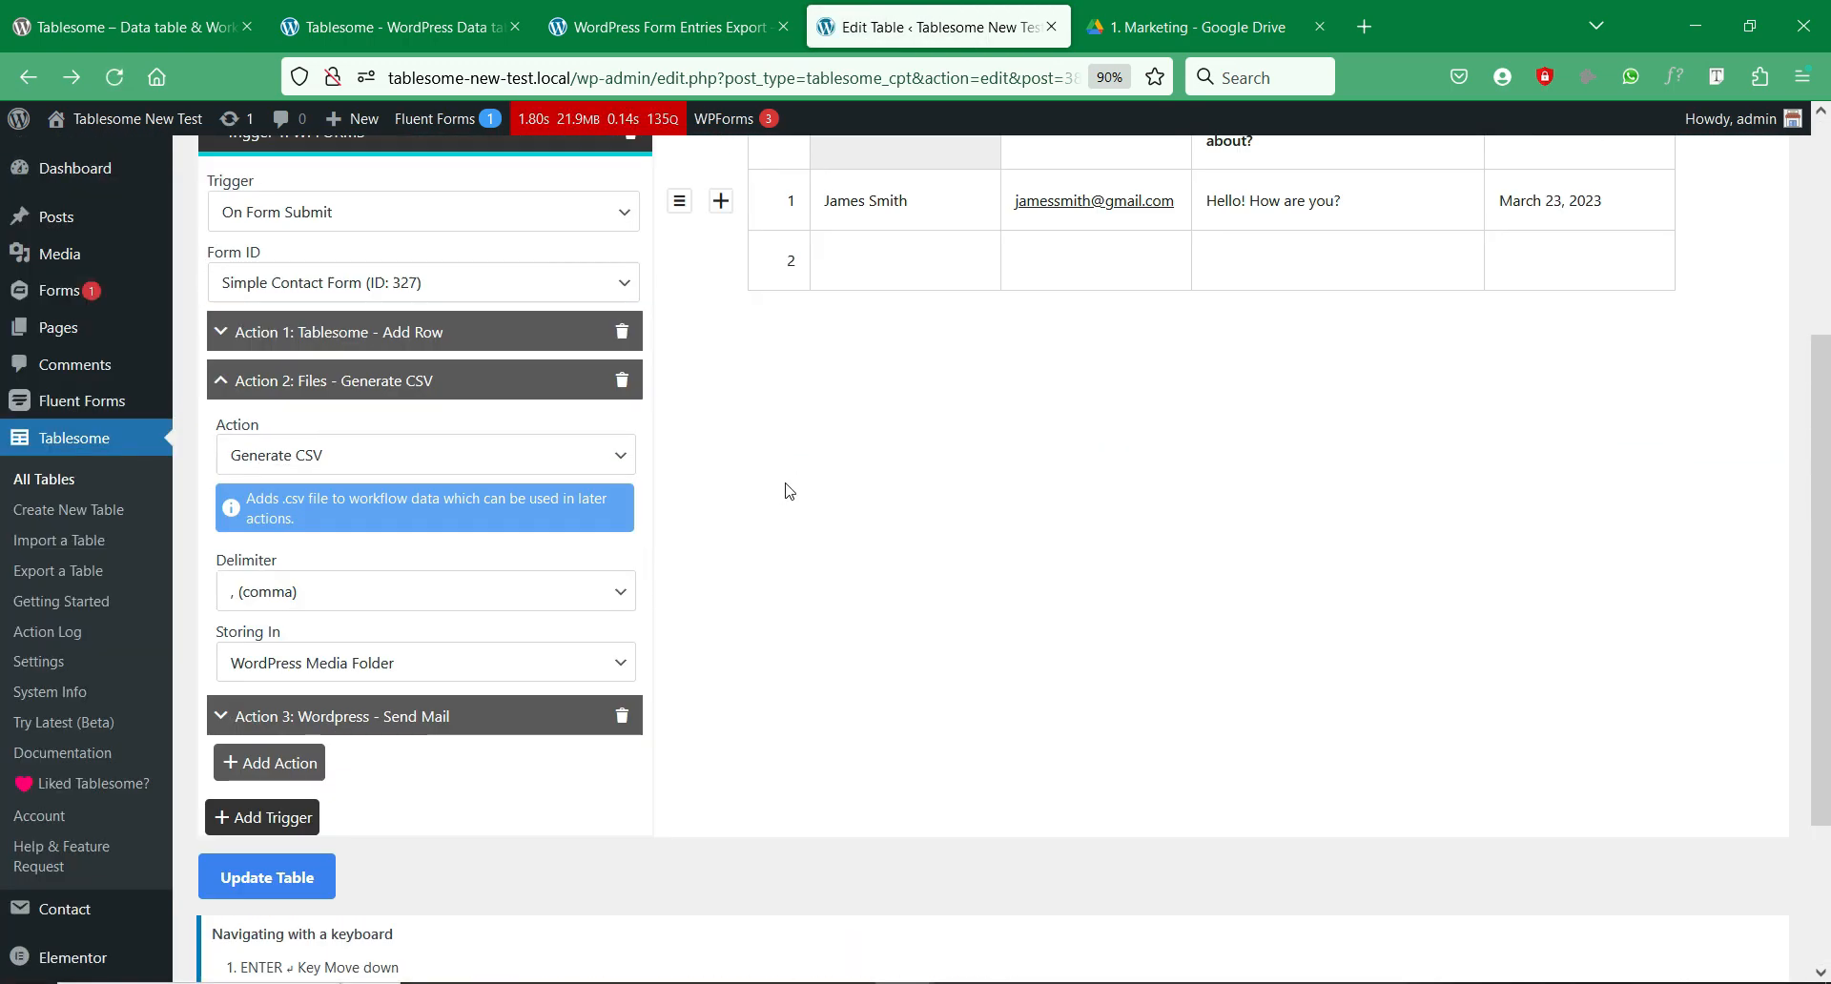
{"action": "left_click", "coordinate": [494, 671]}
{"action": "left_click", "coordinate": [417, 768]}
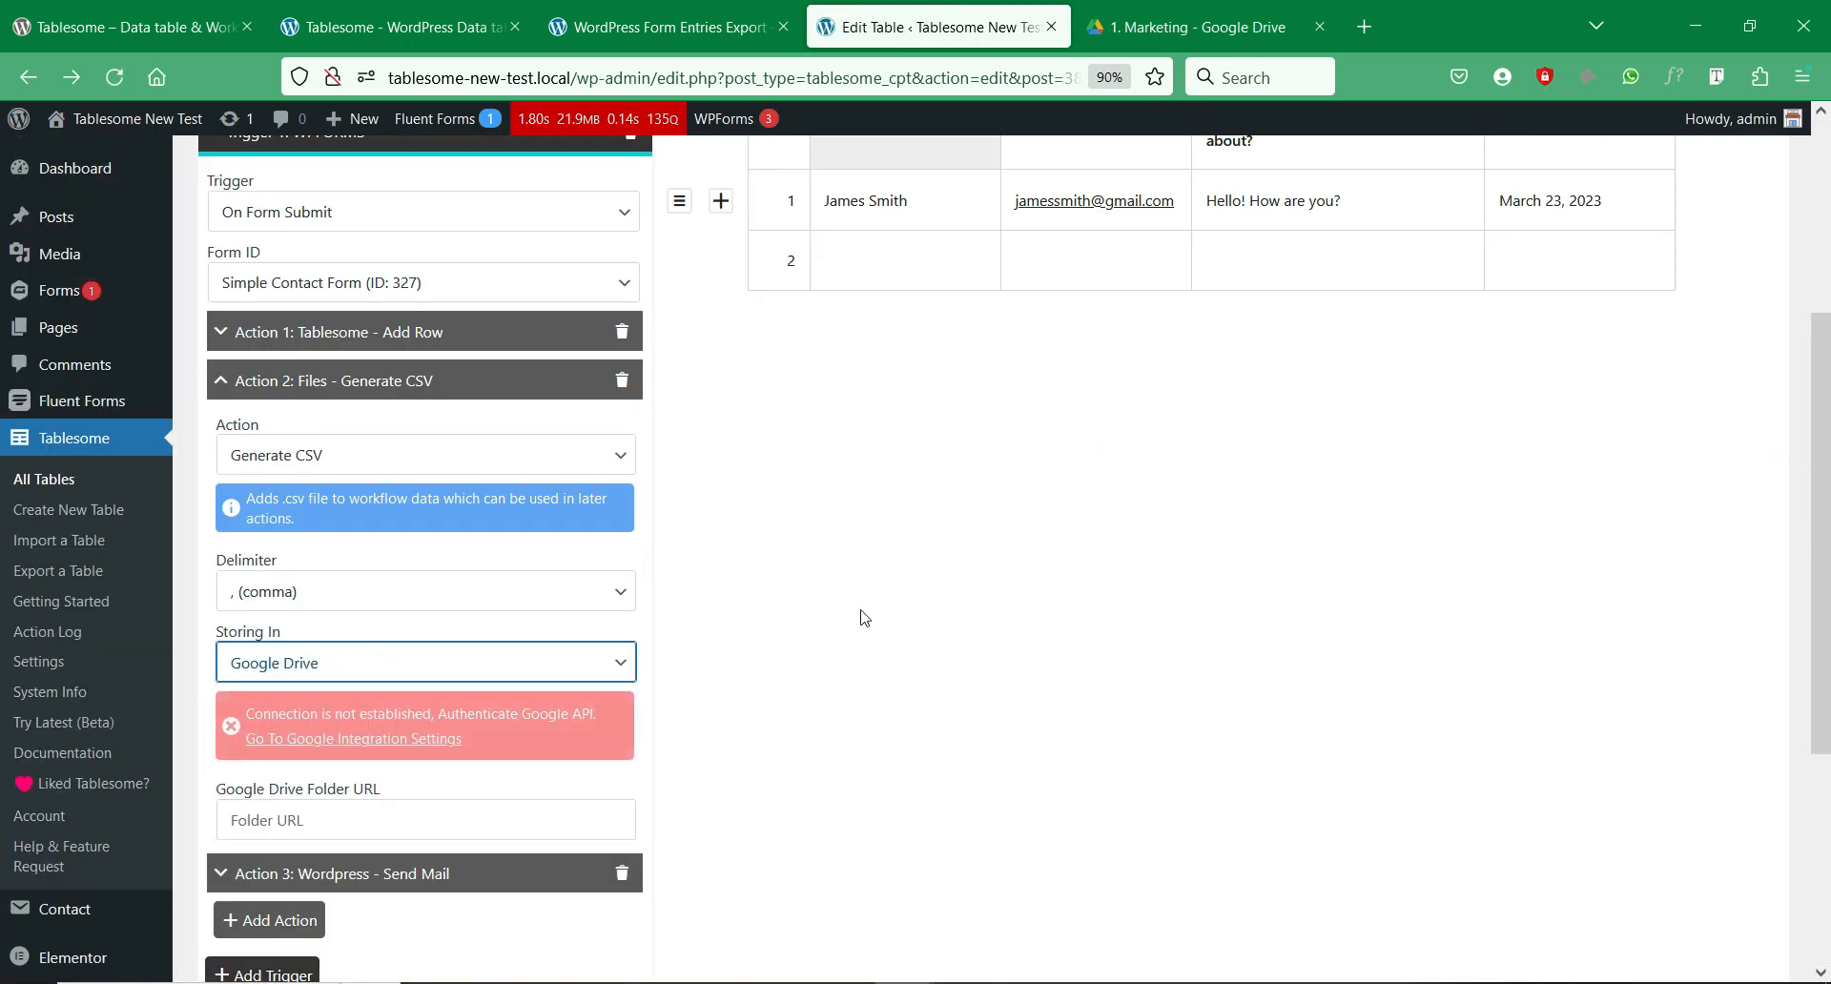
{"action": "scroll", "coordinate": [873, 600], "scroll_direction": "down", "scroll_amount": 3}
Step: Reload the page and reselect Google Drive storage, revealing the Folder URL field
{"action": "right_click", "coordinate": [760, 515]}
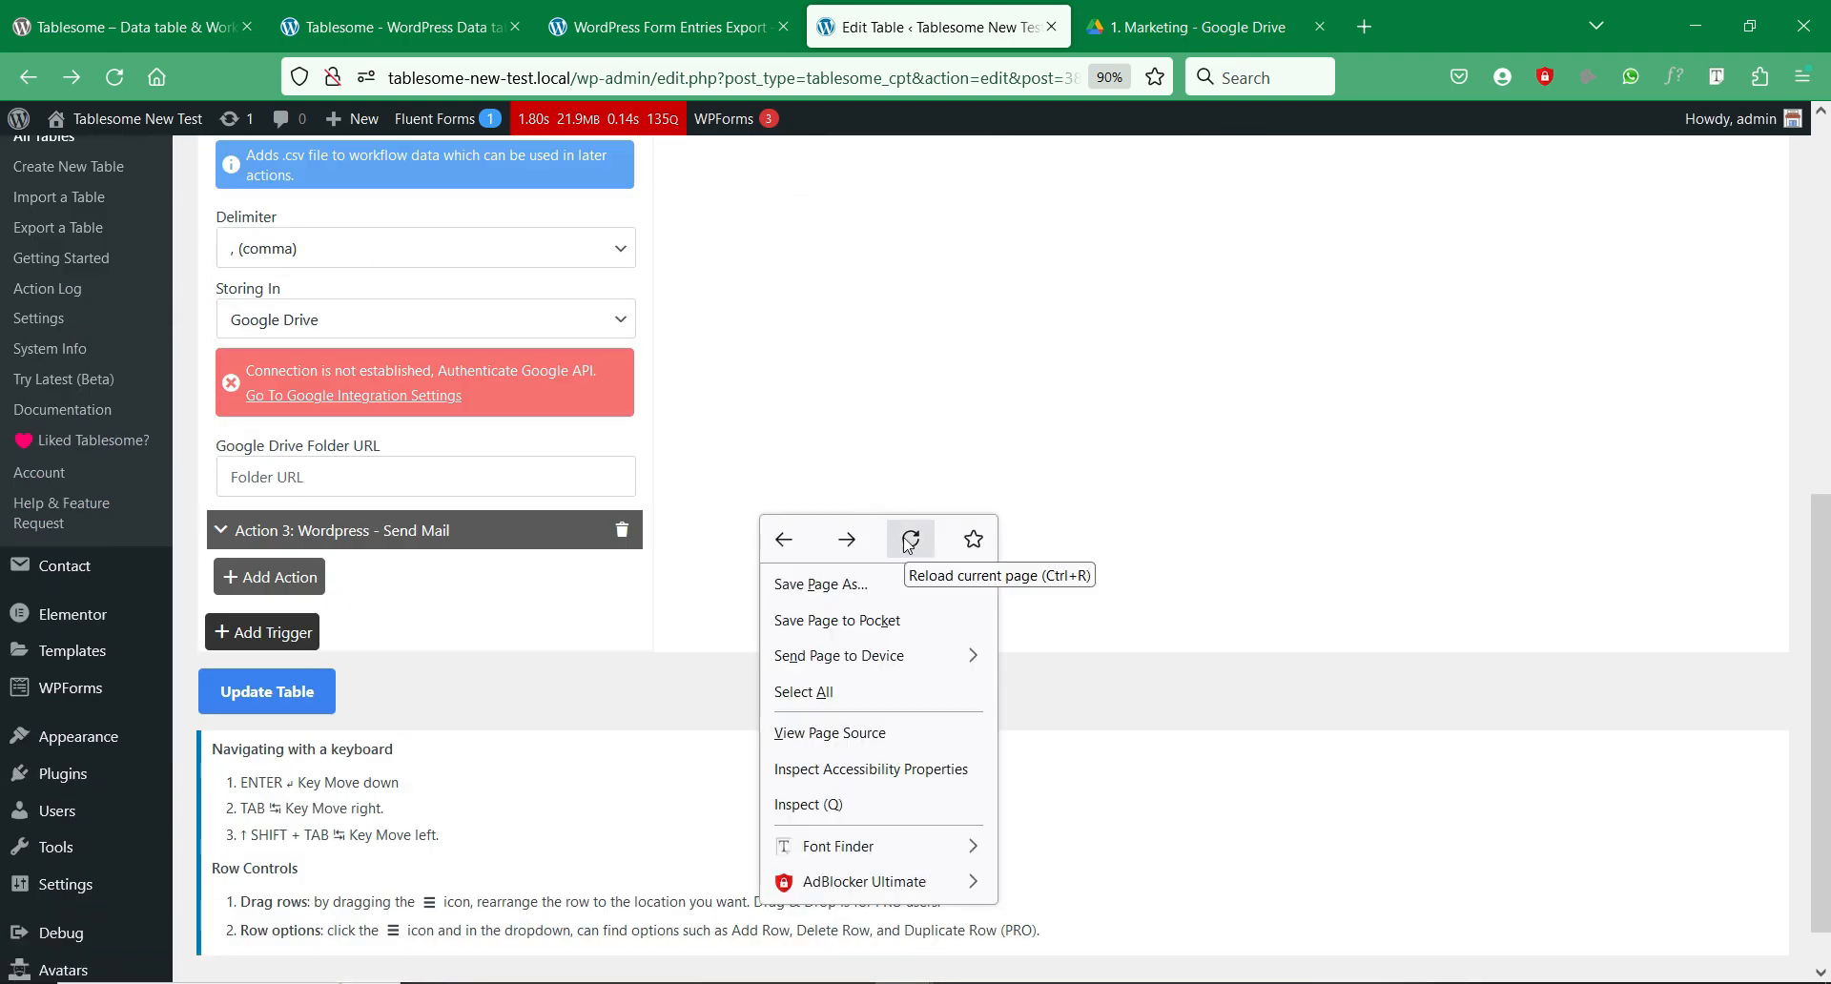
{"action": "left_click", "coordinate": [908, 535]}
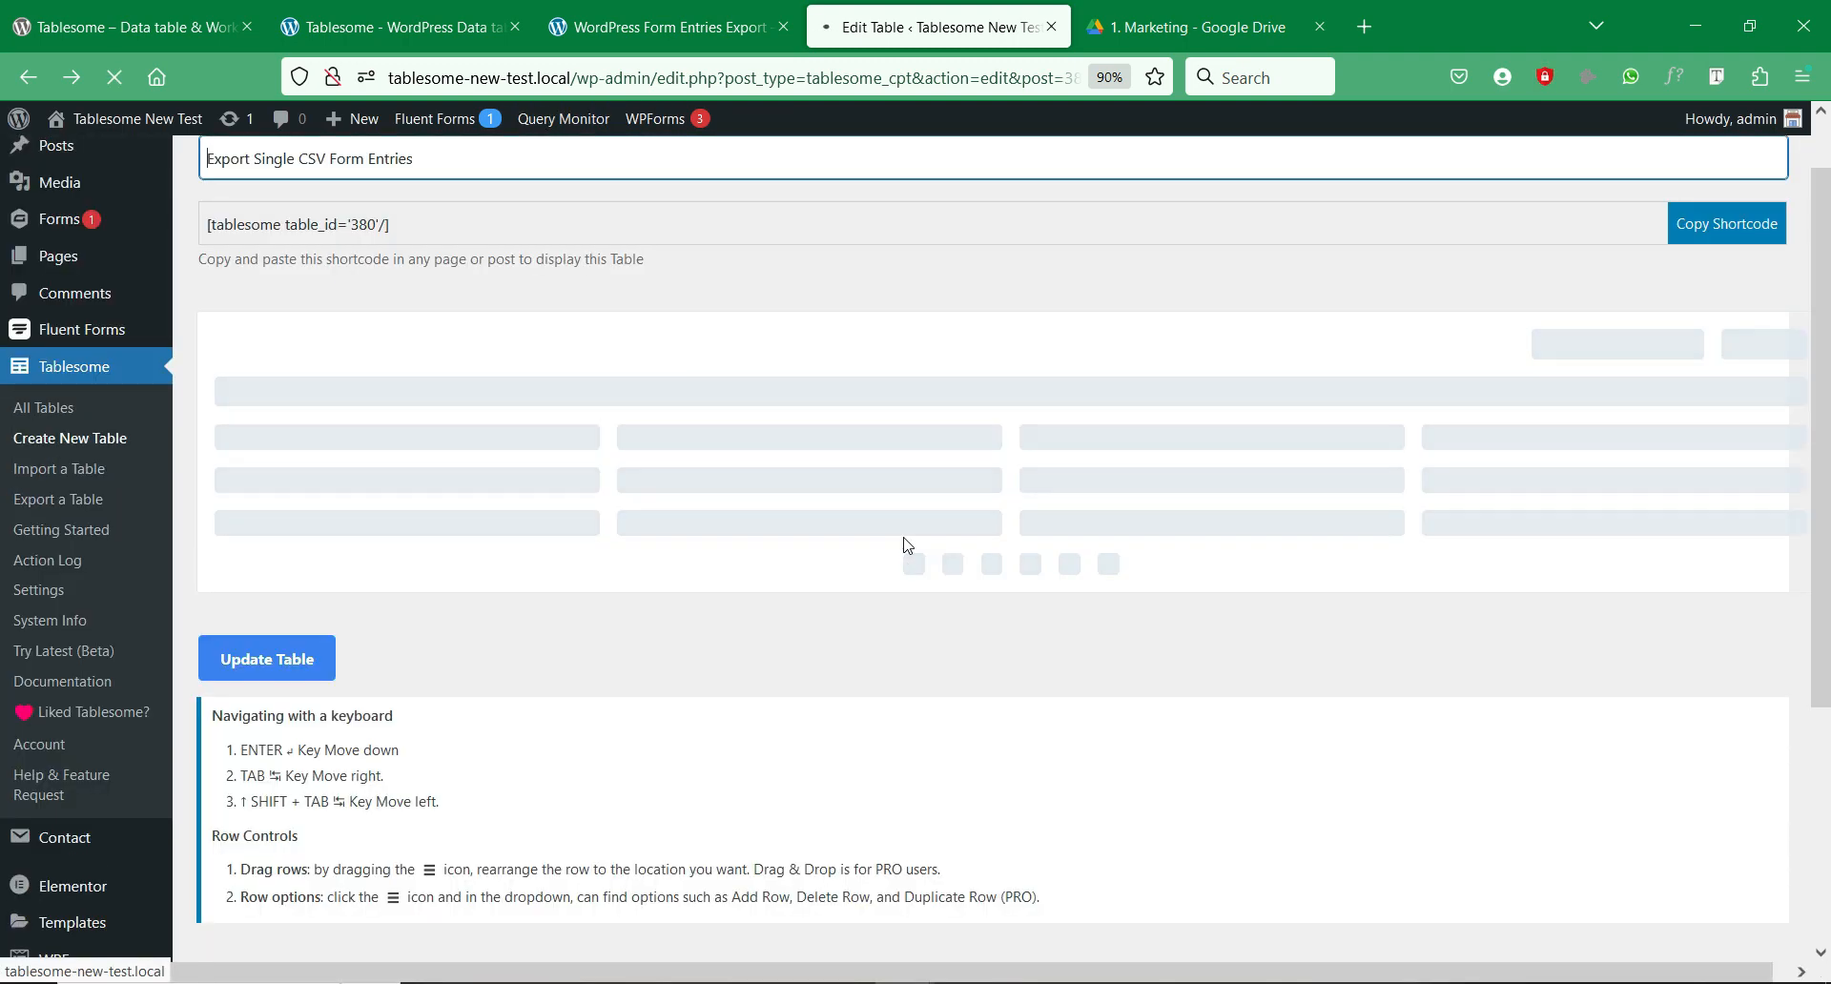
{"action": "scroll", "coordinate": [678, 575], "scroll_direction": "down", "scroll_amount": 7}
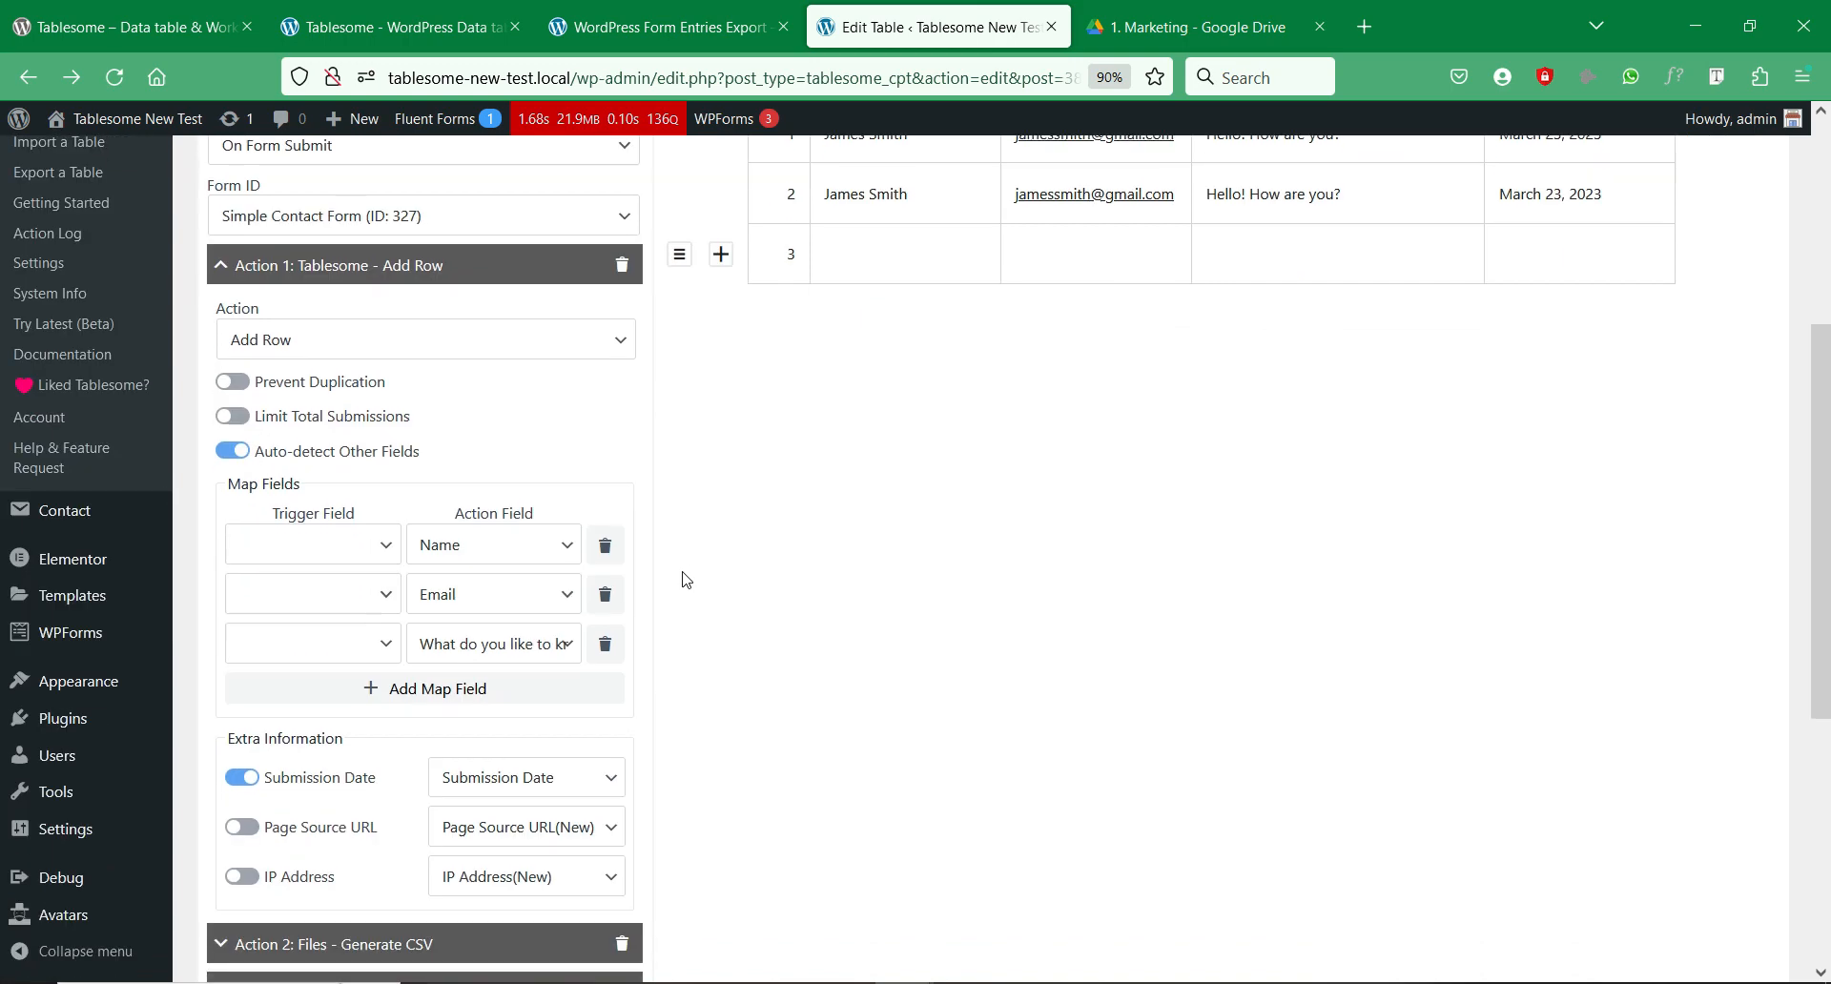
{"action": "left_click", "coordinate": [526, 618]}
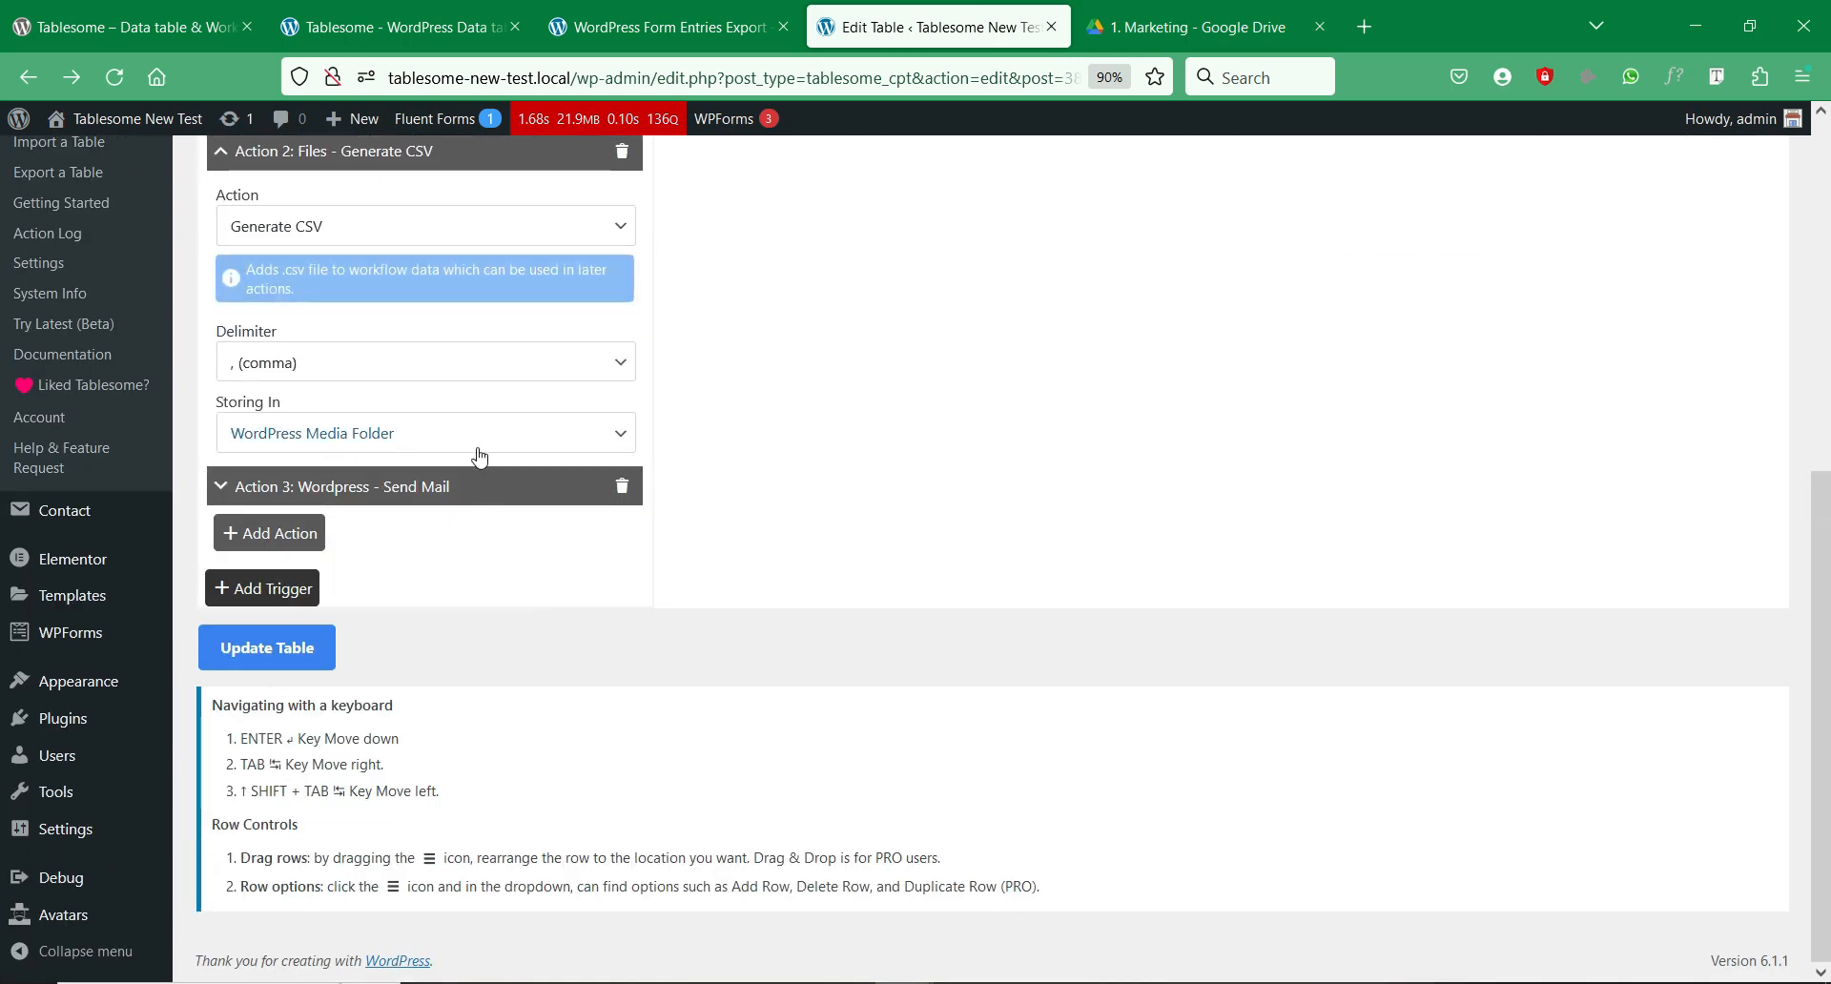
{"action": "left_click", "coordinate": [483, 446]}
{"action": "left_click", "coordinate": [429, 535]}
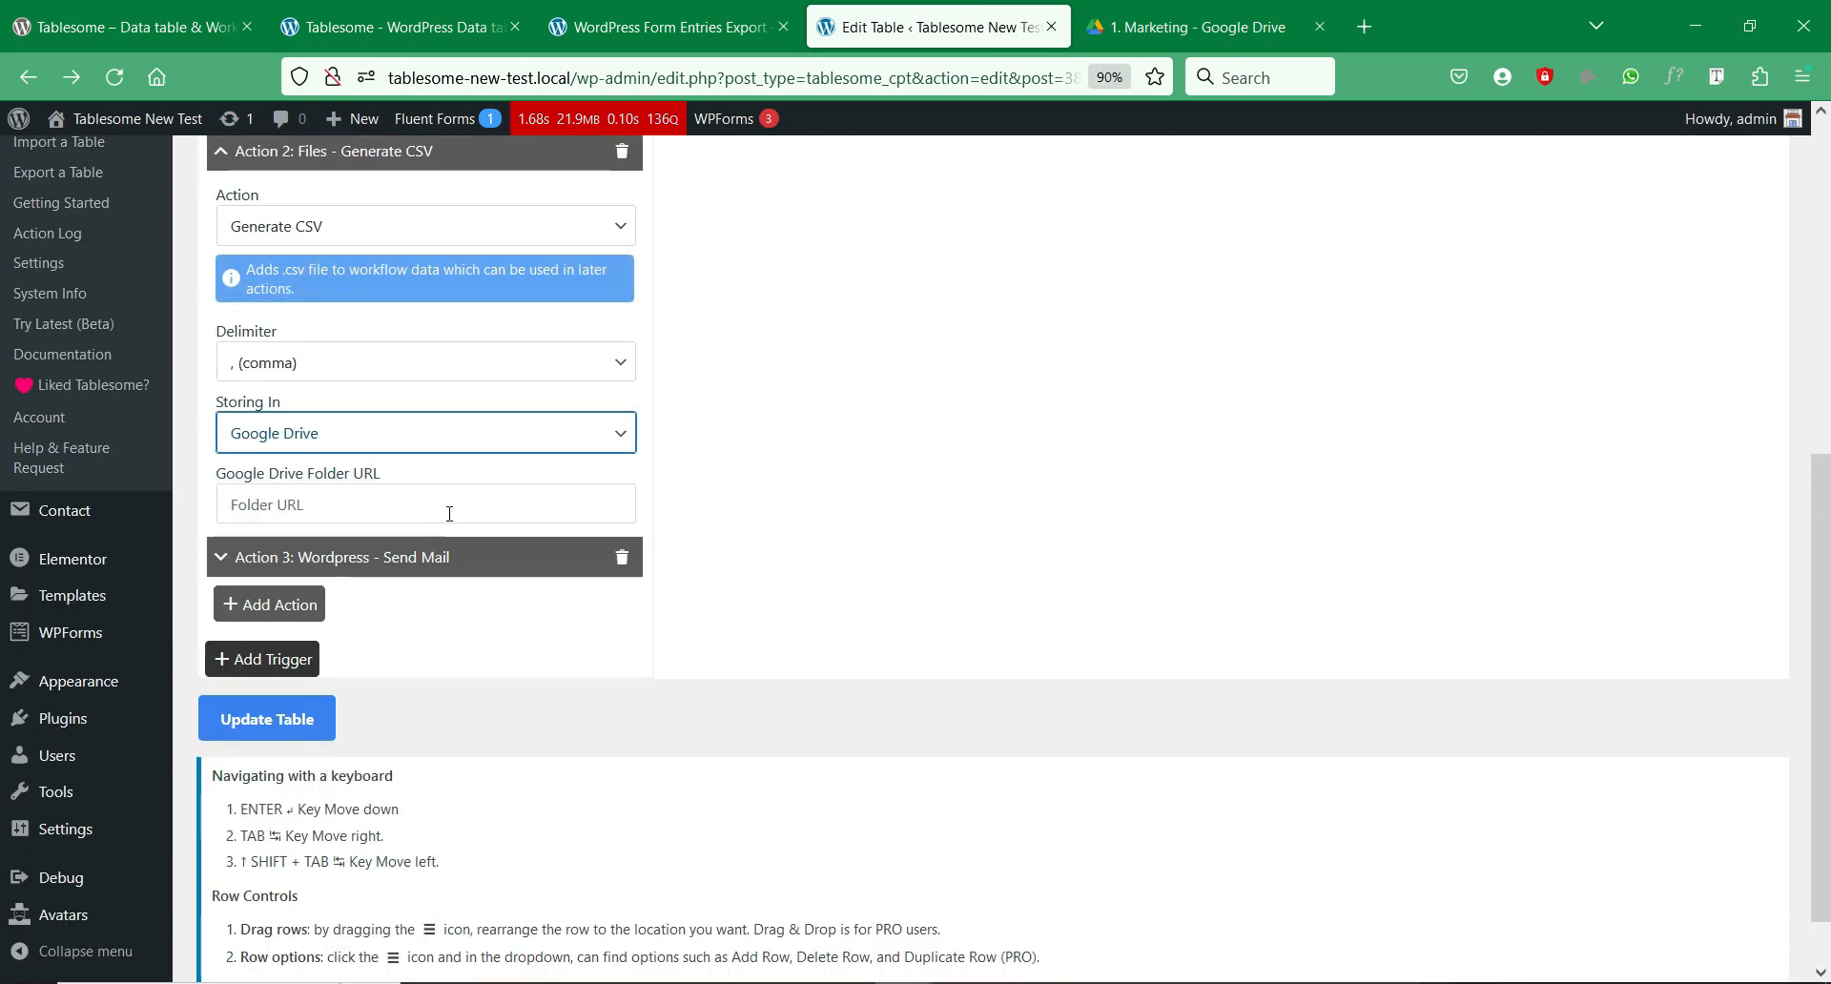
{"action": "scroll", "coordinate": [524, 558], "scroll_direction": "up", "scroll_amount": 3}
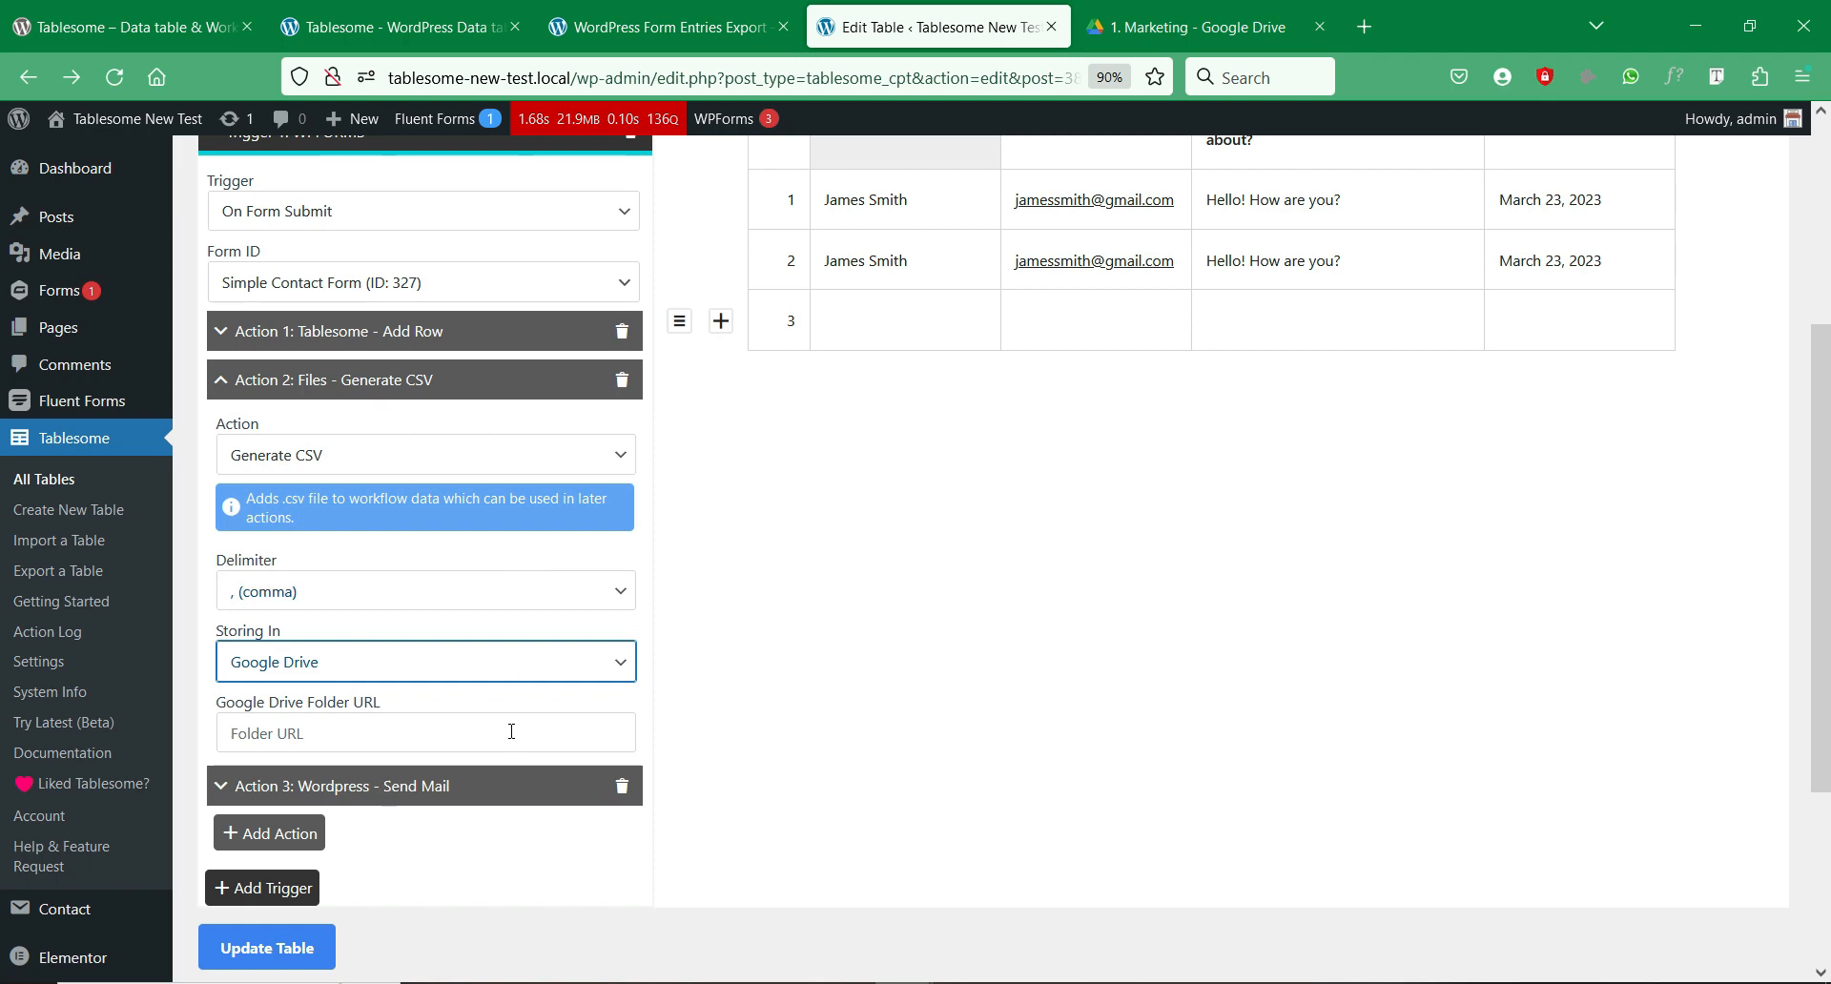
{"action": "scroll", "coordinate": [514, 729], "scroll_direction": "up", "scroll_amount": 1}
{"action": "scroll", "coordinate": [520, 722], "scroll_direction": "down", "scroll_amount": 1}
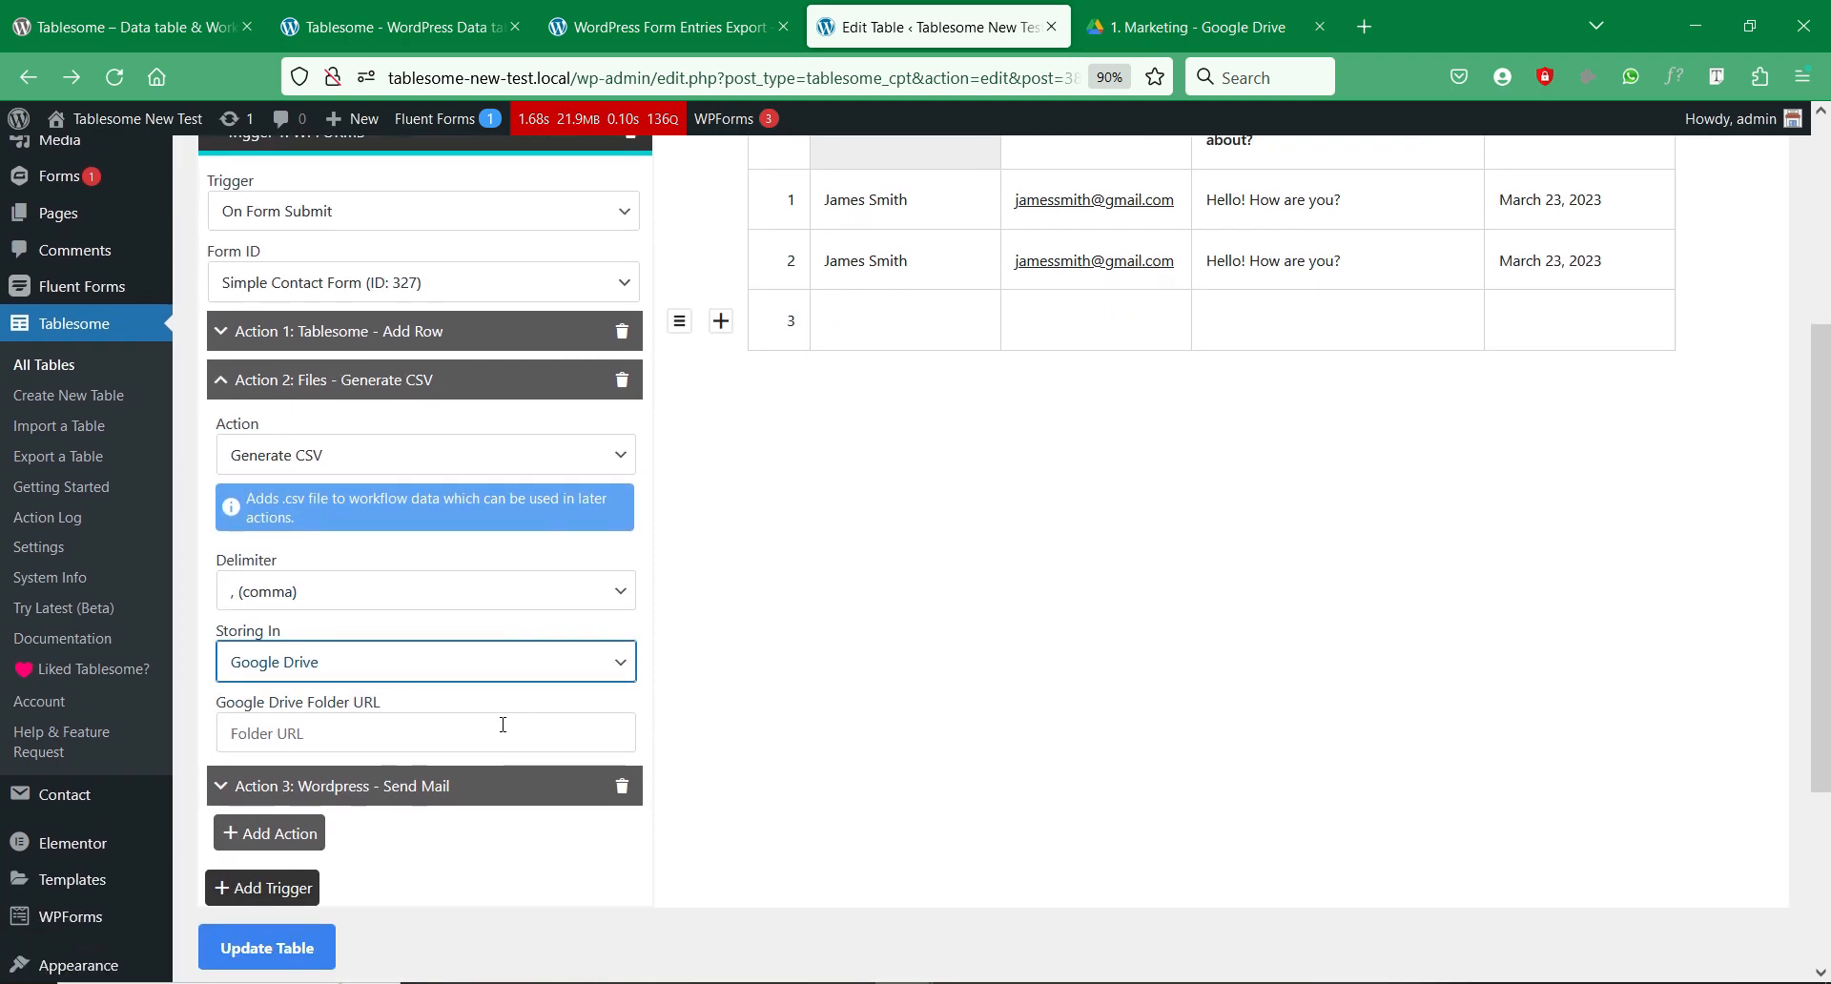
{"action": "left_click_drag", "start_coordinate": [216, 704], "coordinate": [404, 714]}
{"action": "left_click", "coordinate": [356, 723]}
{"action": "left_click", "coordinate": [1037, 625]}
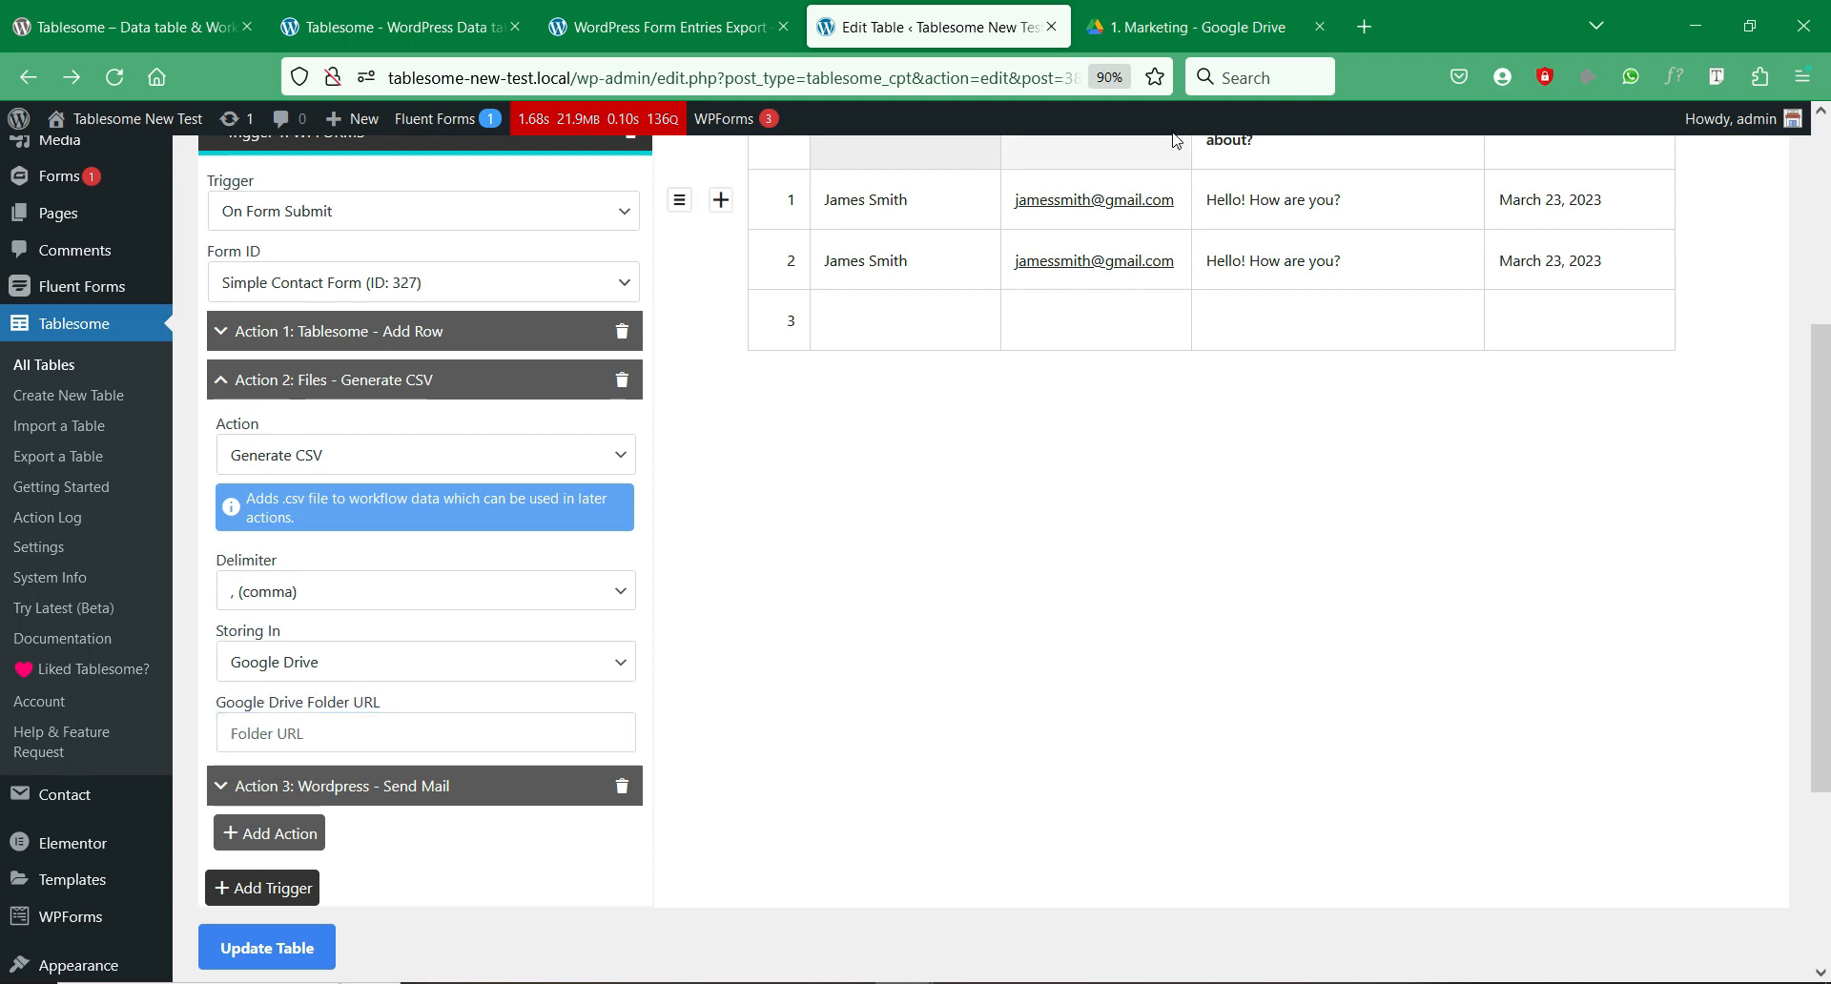
{"action": "left_click", "coordinate": [1172, 10]}
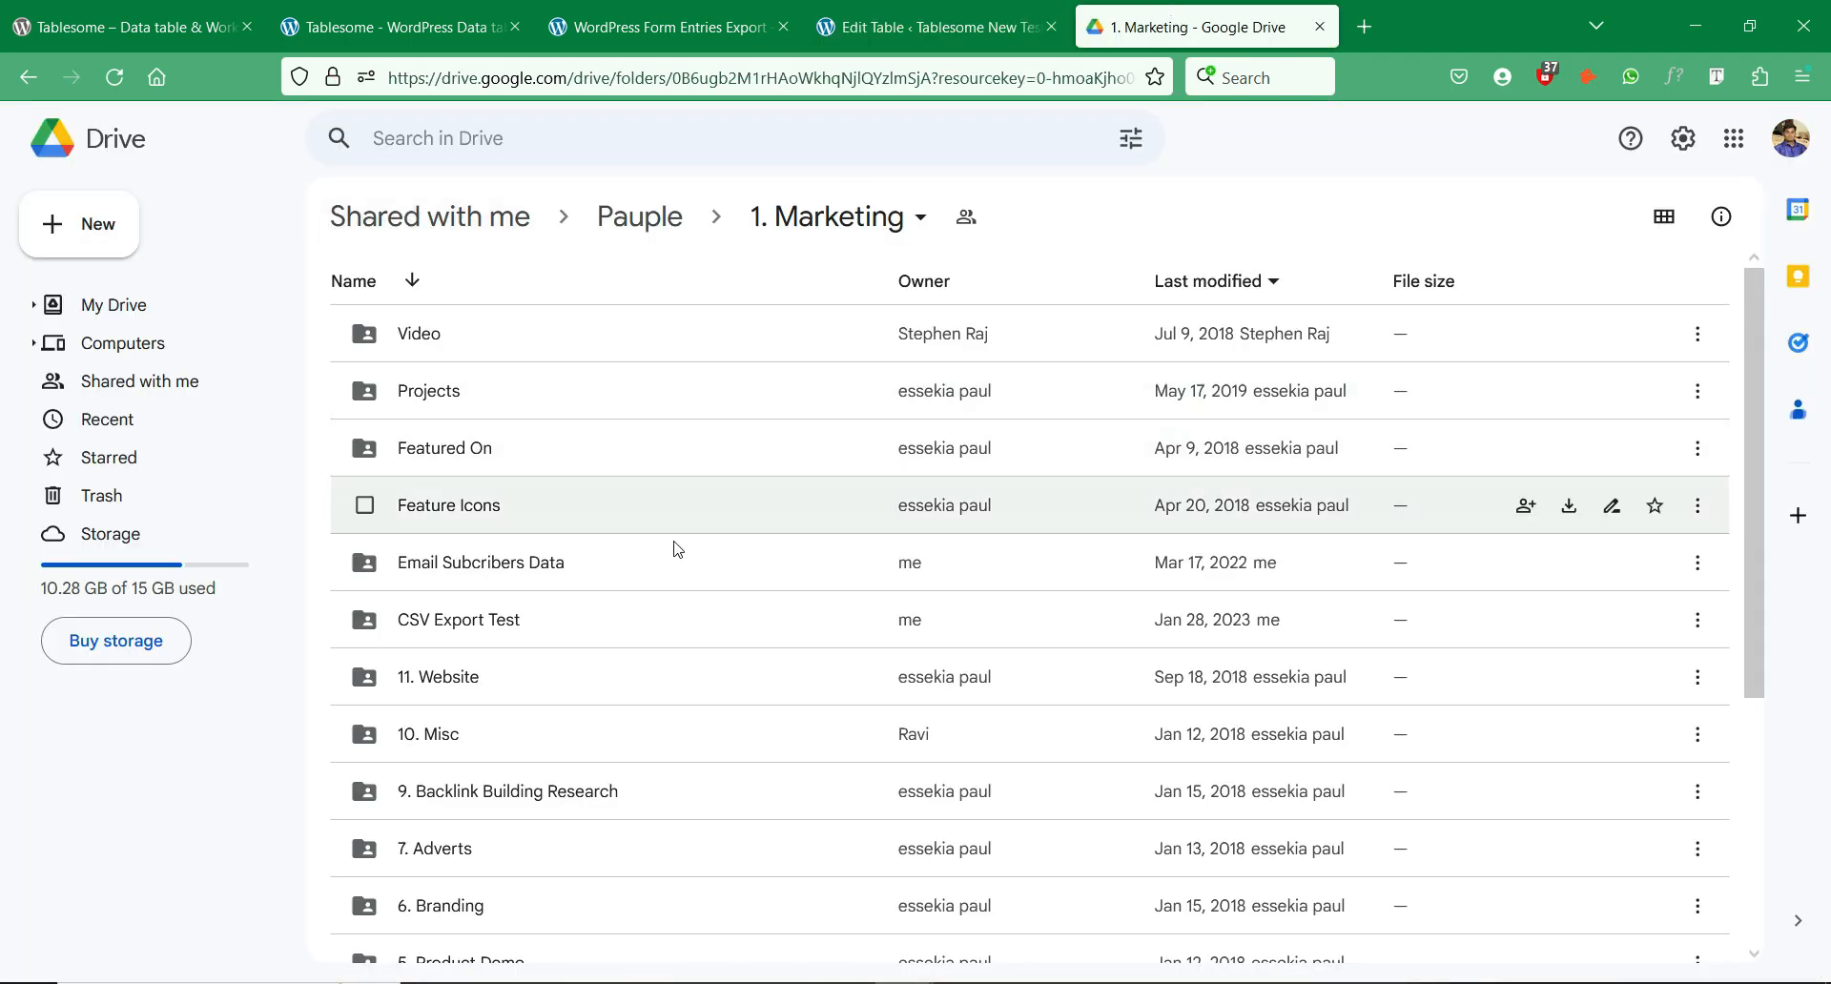
Step: Open the 'CSV Export Test' folder in 1. Marketing and copy its address-bar URL
{"action": "scroll", "coordinate": [687, 572], "scroll_direction": "down", "scroll_amount": 3}
{"action": "scroll", "coordinate": [699, 590], "scroll_direction": "up", "scroll_amount": 3}
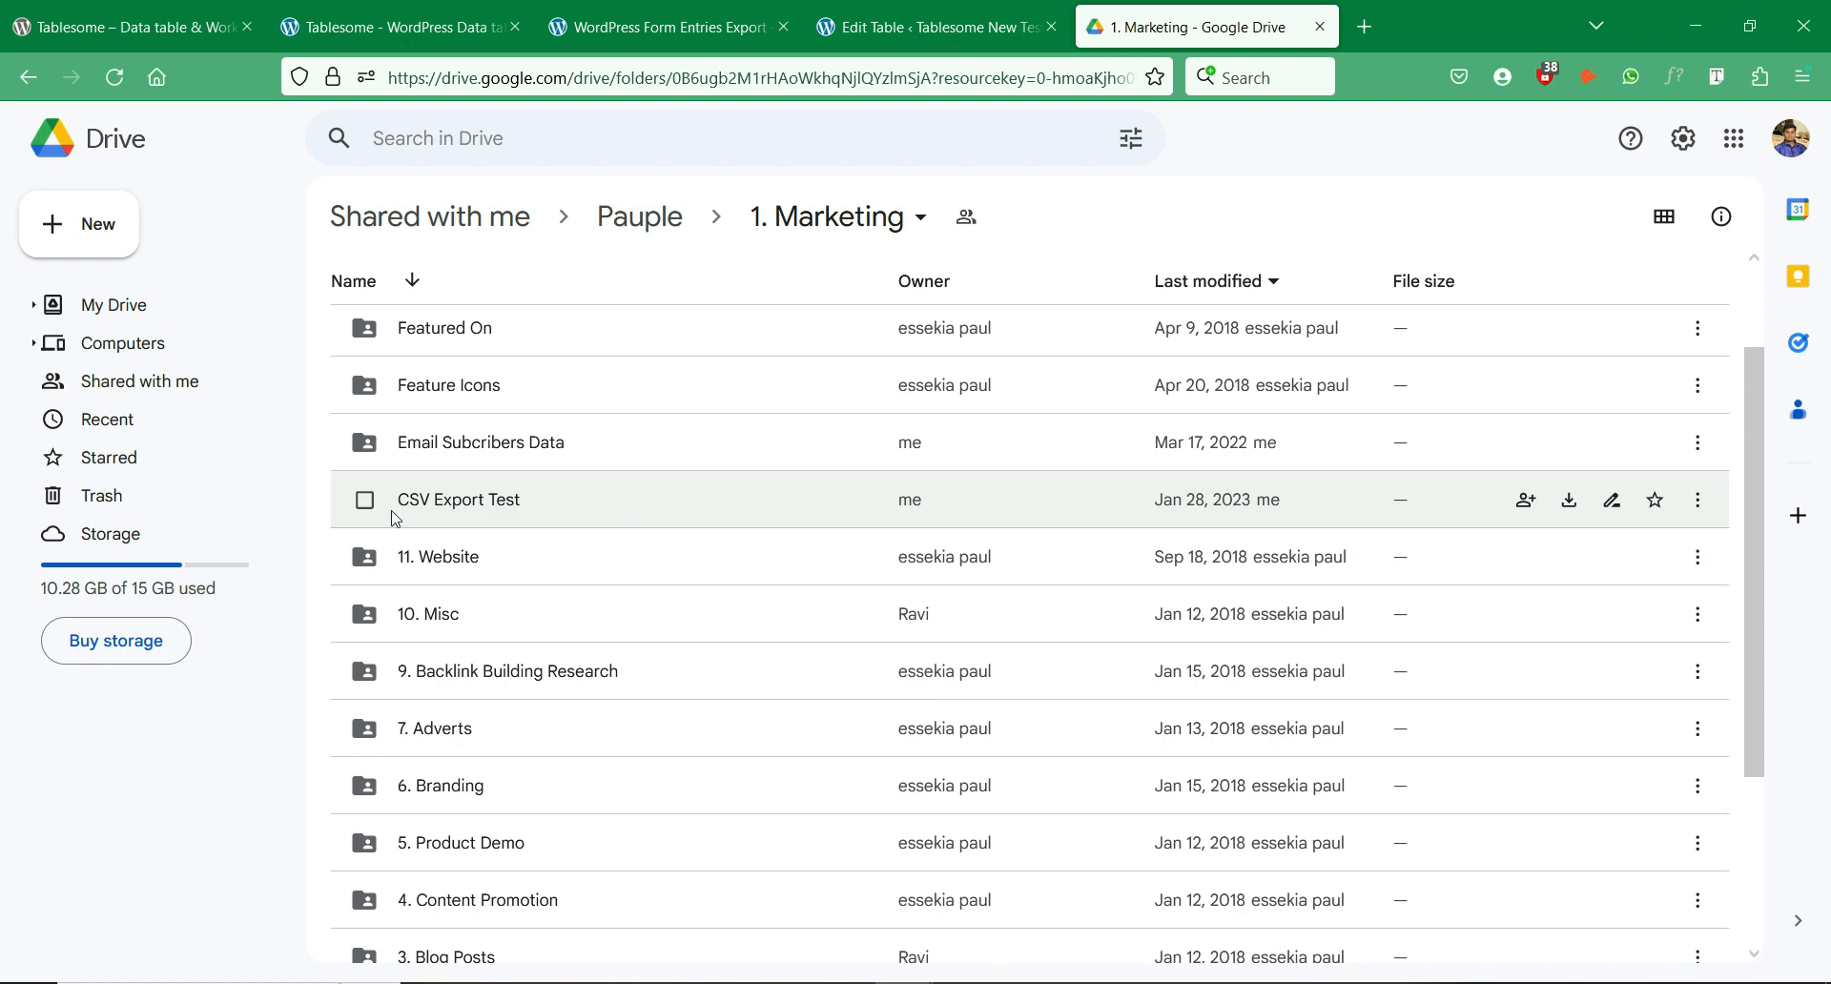
{"action": "double_click", "coordinate": [522, 514]}
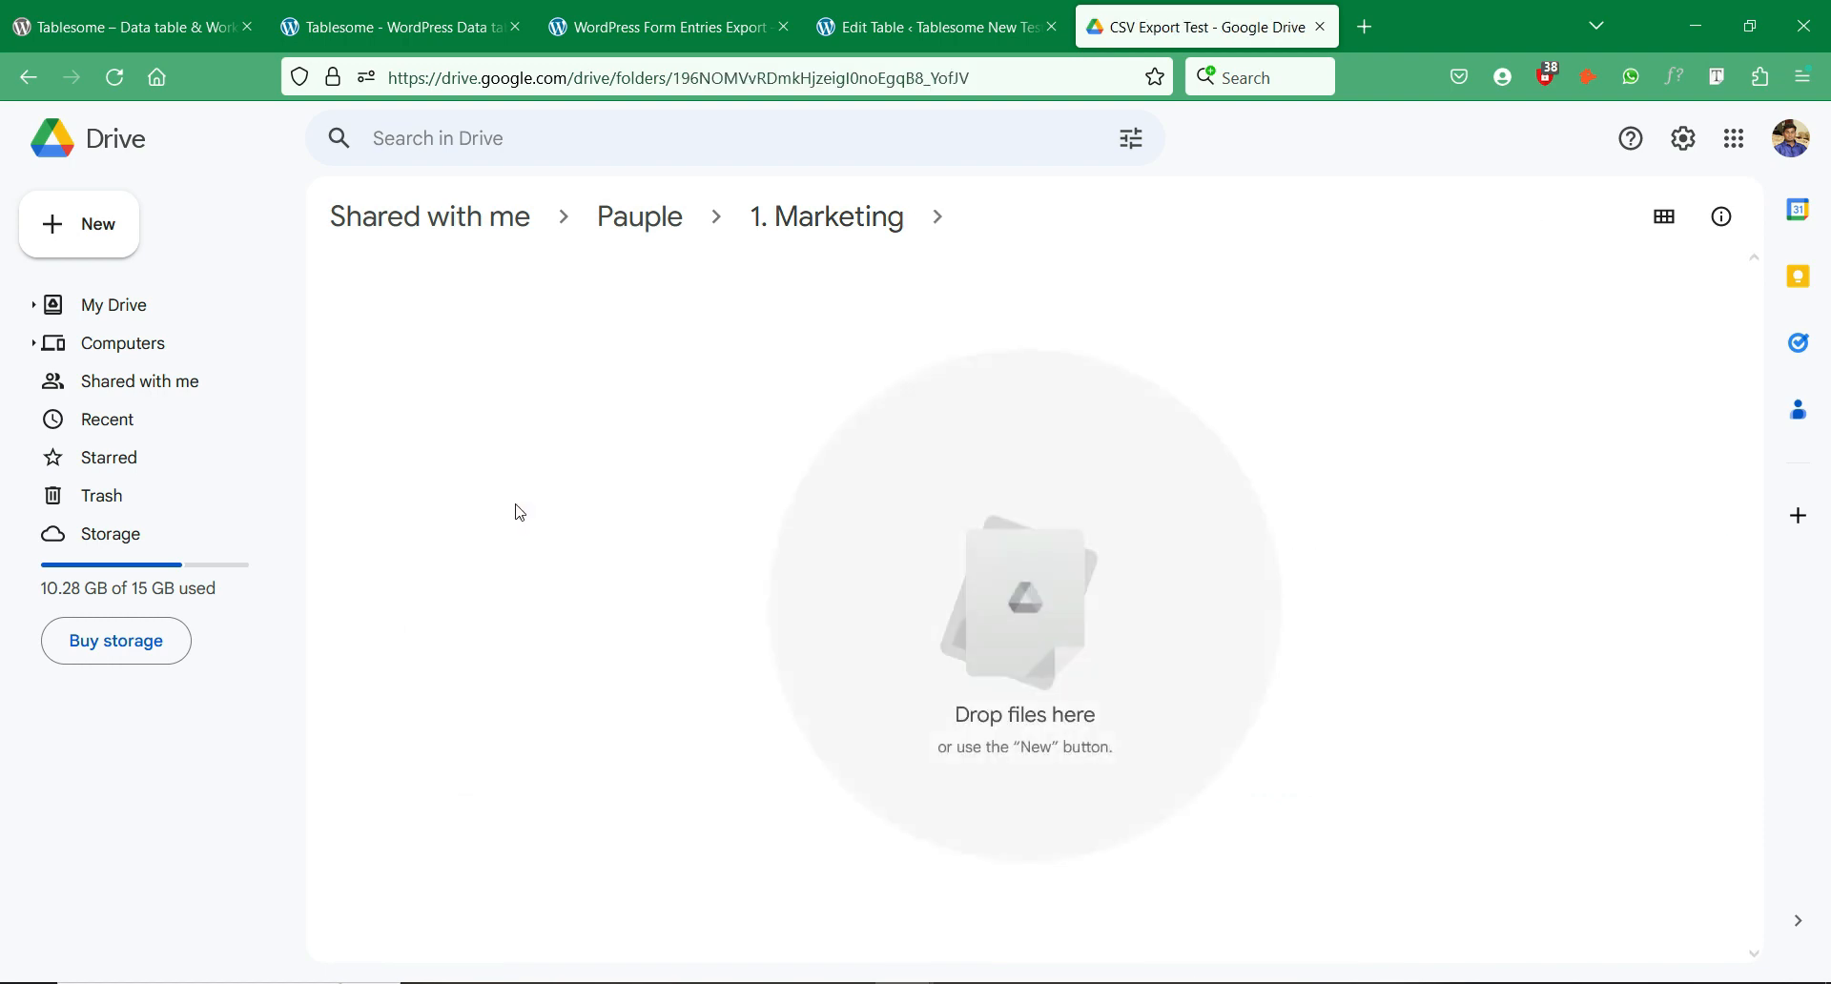
{"action": "left_click", "coordinate": [809, 77]}
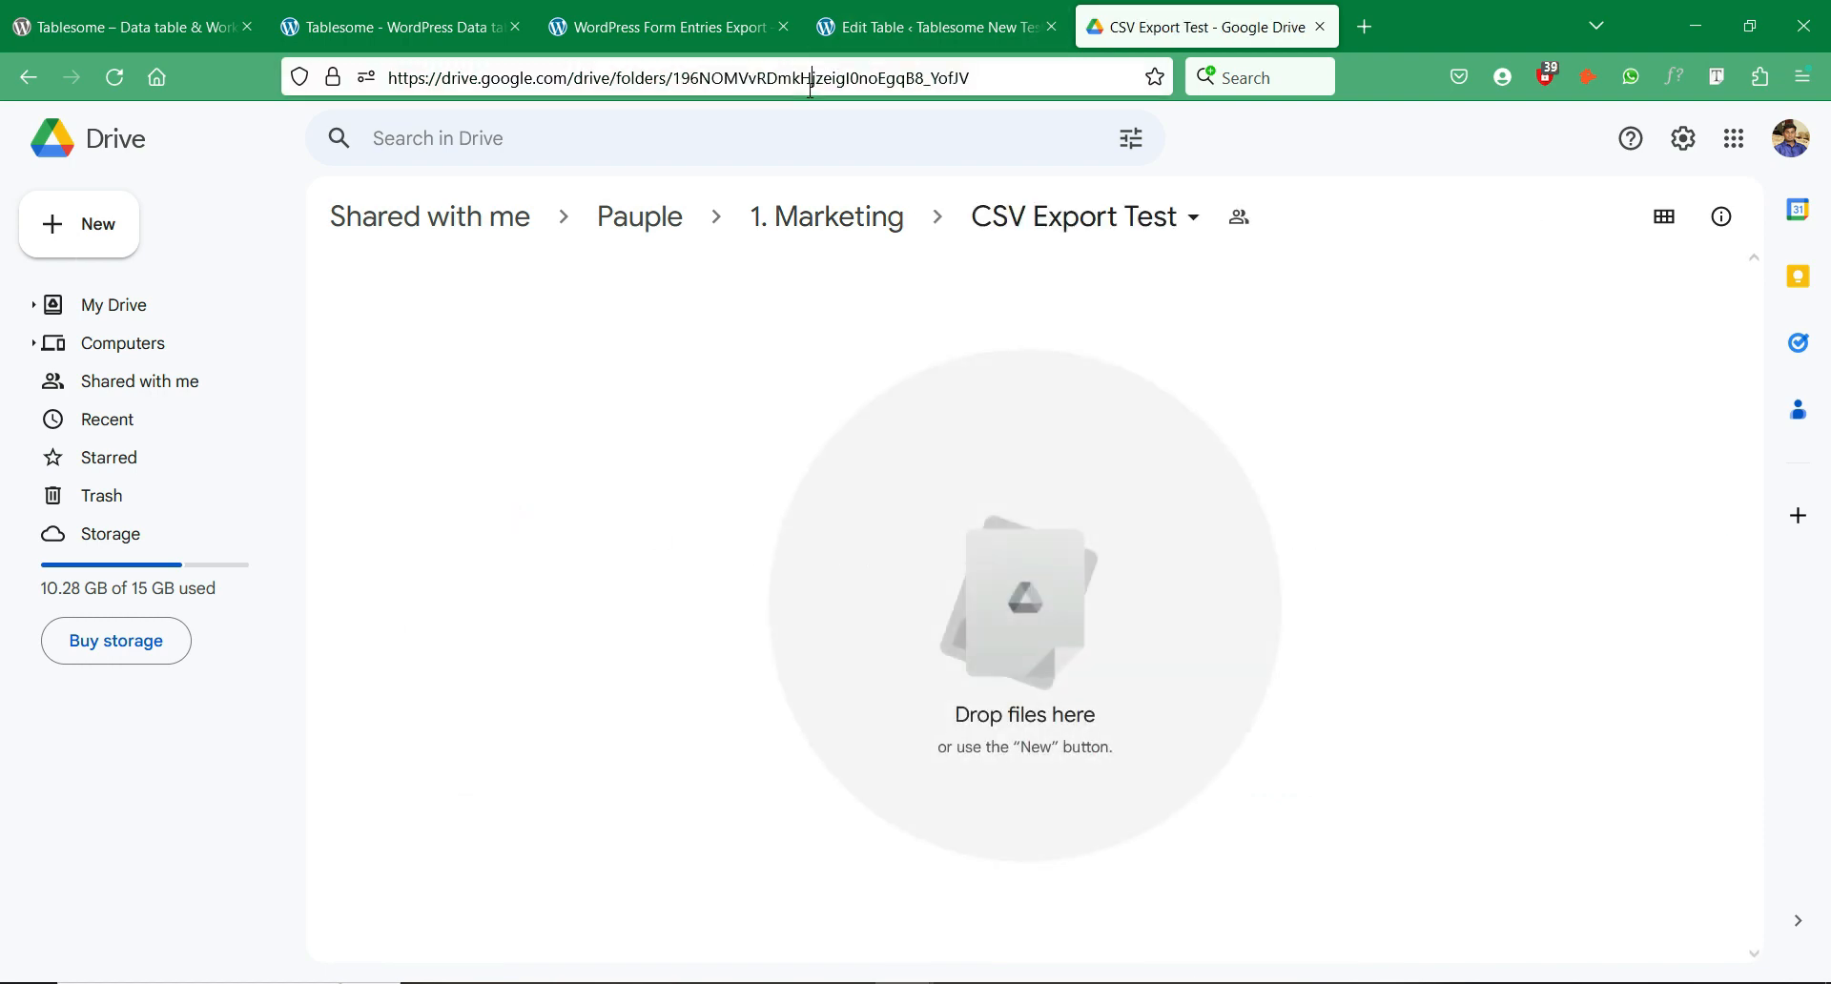
{"action": "right_click", "coordinate": [809, 86]}
{"action": "left_click", "coordinate": [846, 229]}
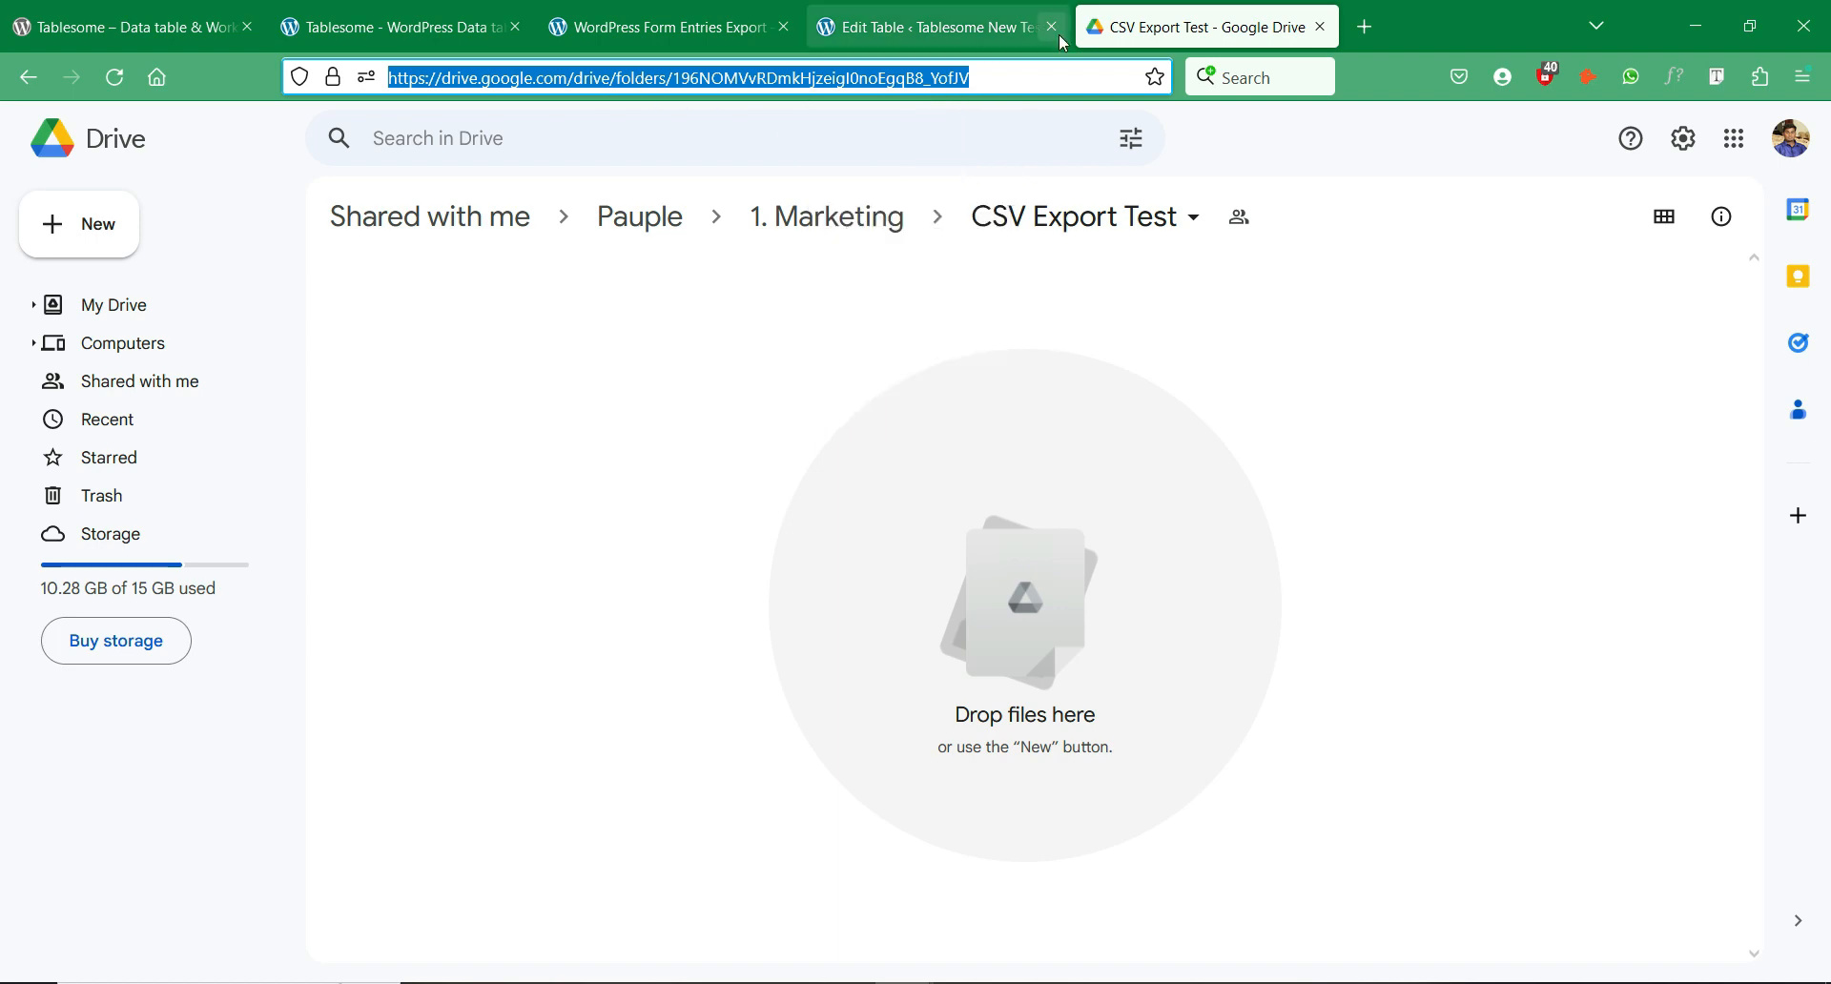
{"action": "left_click", "coordinate": [935, 27]}
Step: Paste the CSV Export Test Drive folder URL into Google Drive Folder URL
{"action": "left_click", "coordinate": [535, 722]}
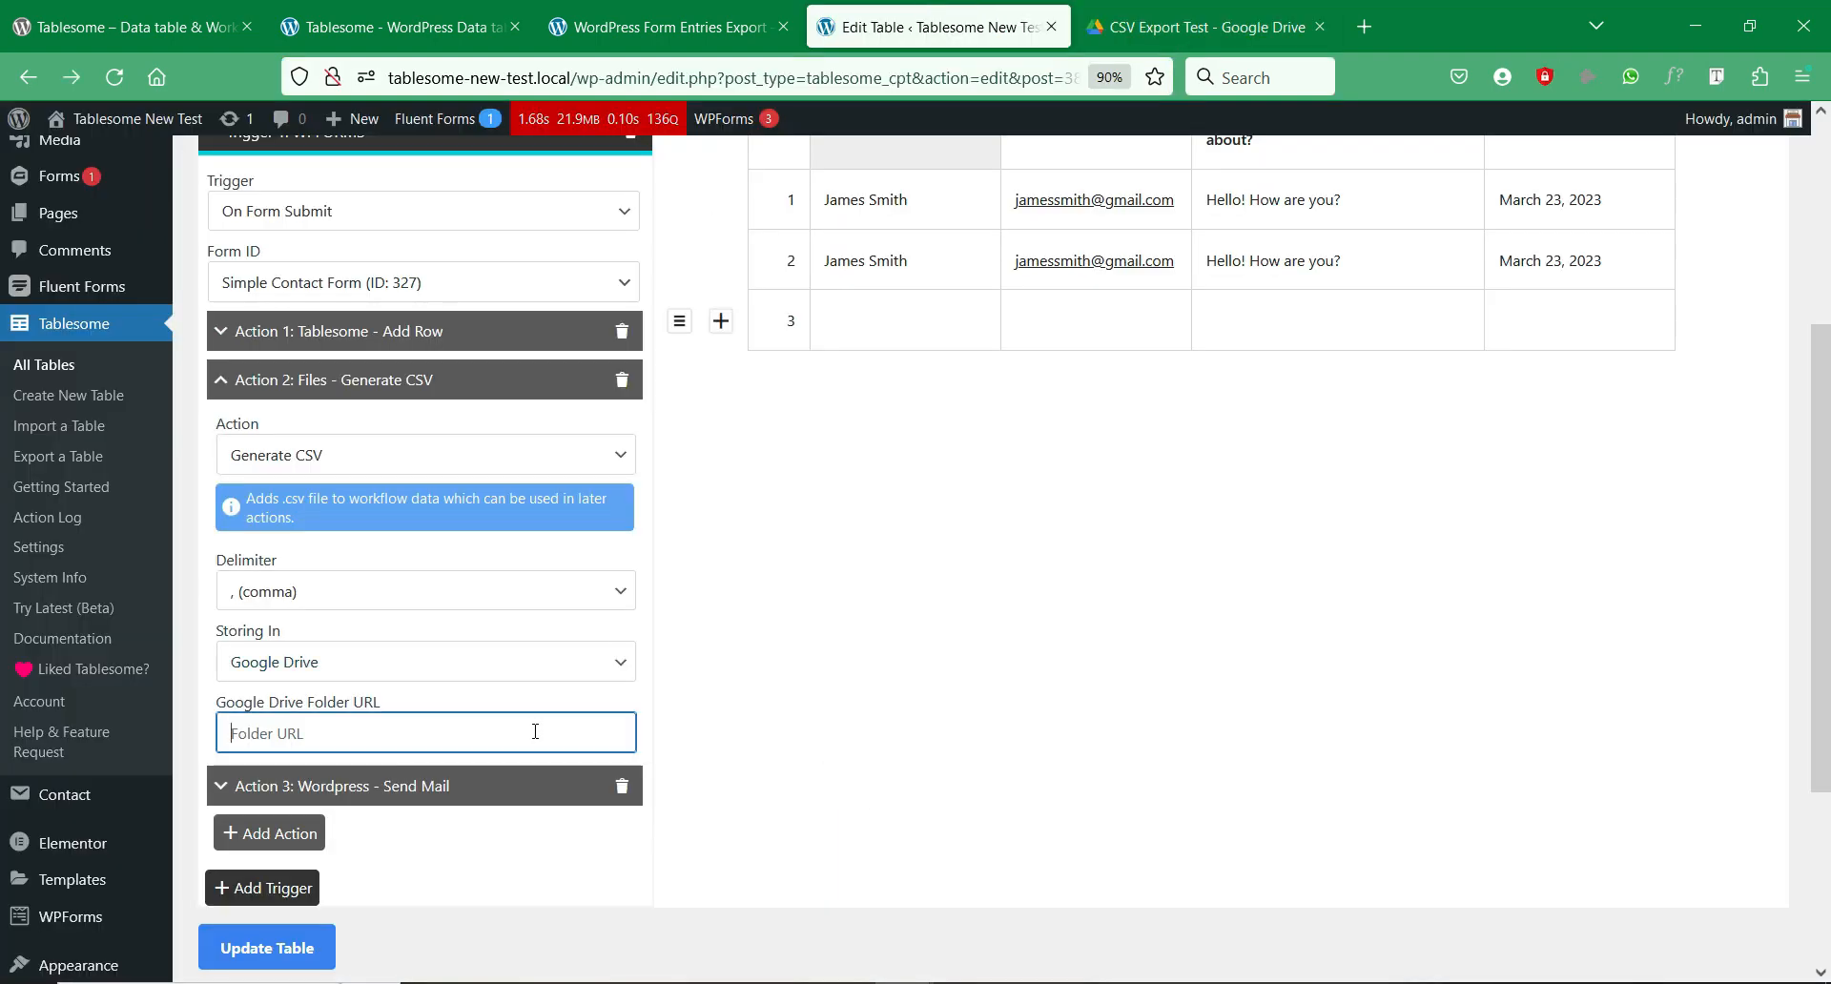
{"action": "right_click", "coordinate": [535, 729]}
{"action": "left_click", "coordinate": [711, 431]}
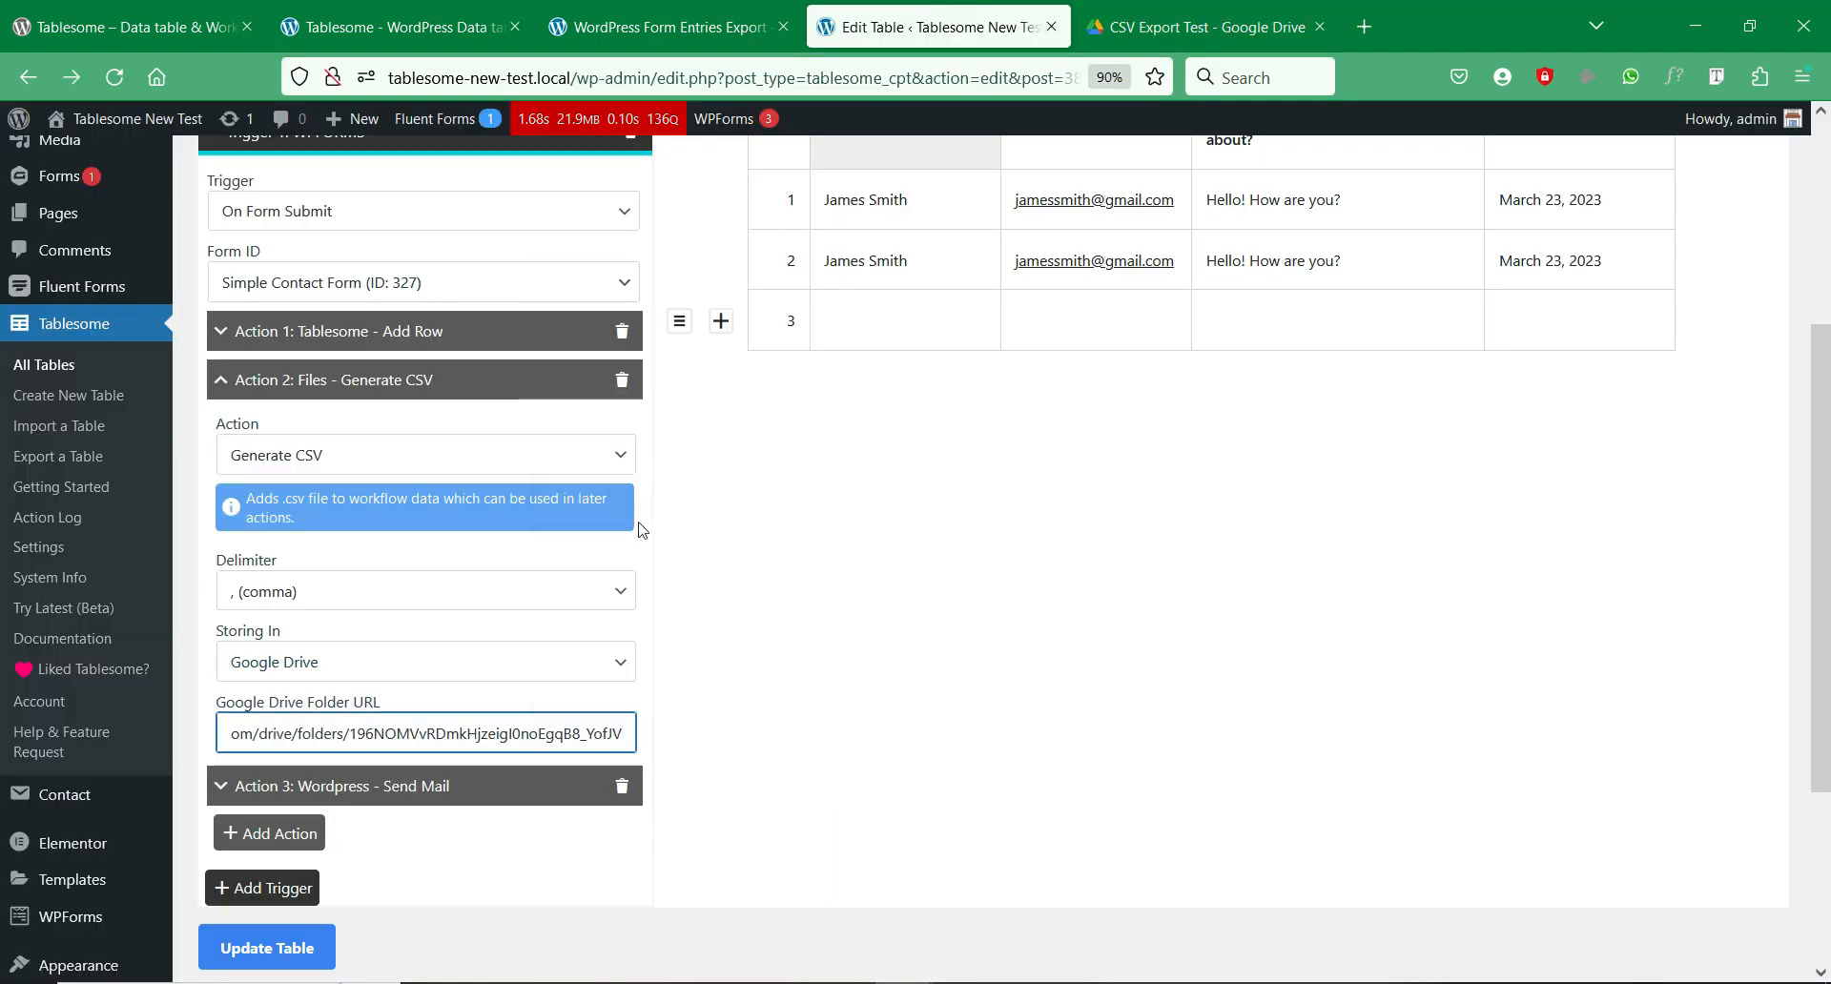
{"action": "left_click", "coordinate": [678, 731]}
Step: Save the table's updated workflow with Update Table
{"action": "scroll", "coordinate": [682, 730], "scroll_direction": "down", "scroll_amount": 3}
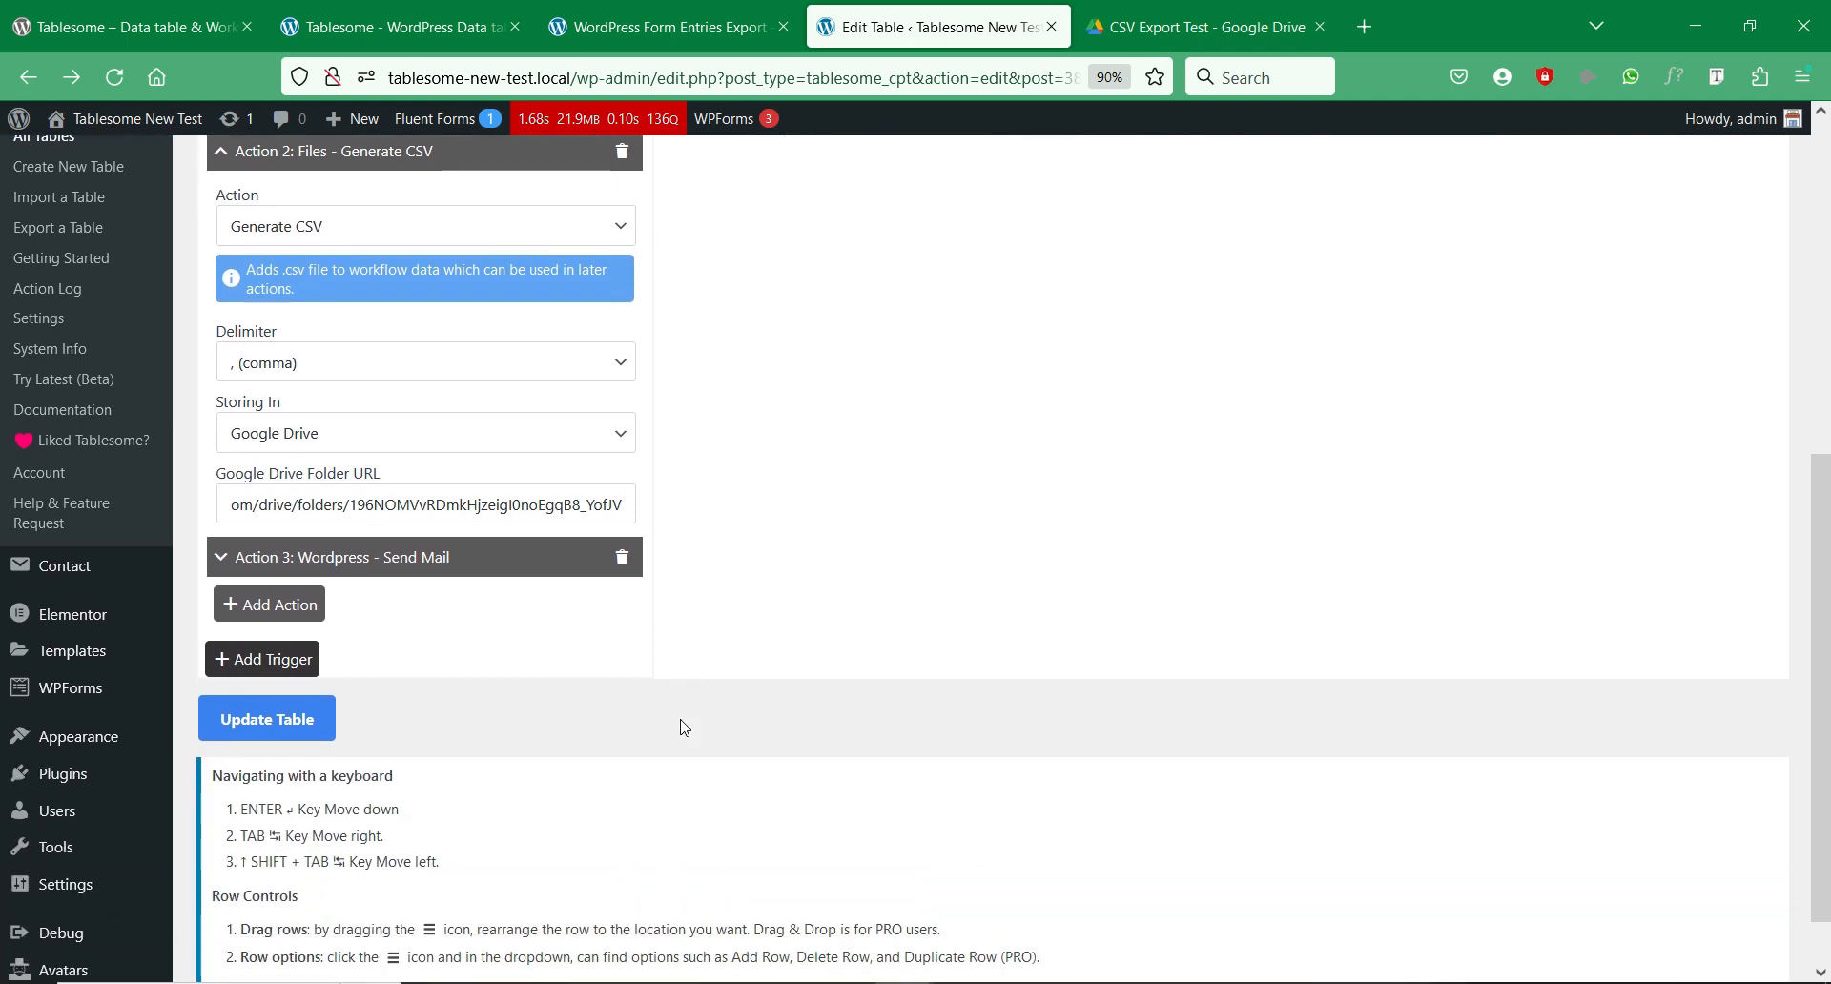
{"action": "left_click", "coordinate": [307, 731]}
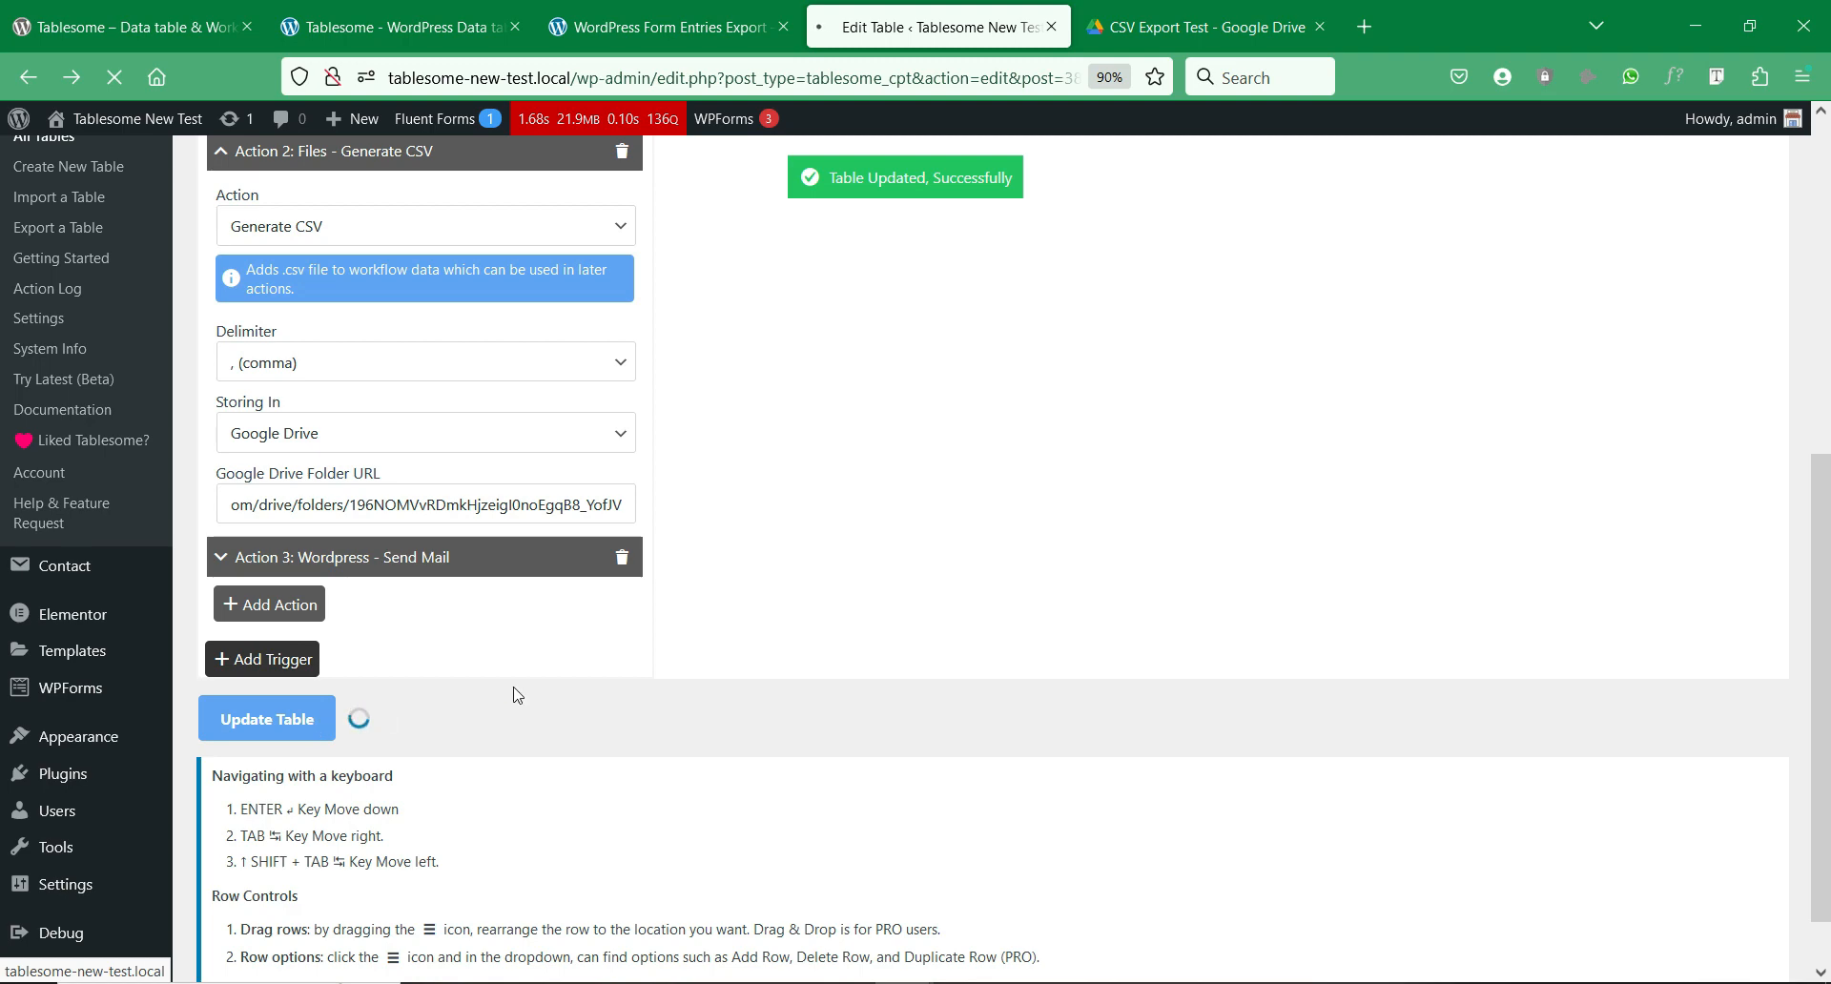
{"action": "scroll", "coordinate": [729, 668], "scroll_direction": "up", "scroll_amount": 3}
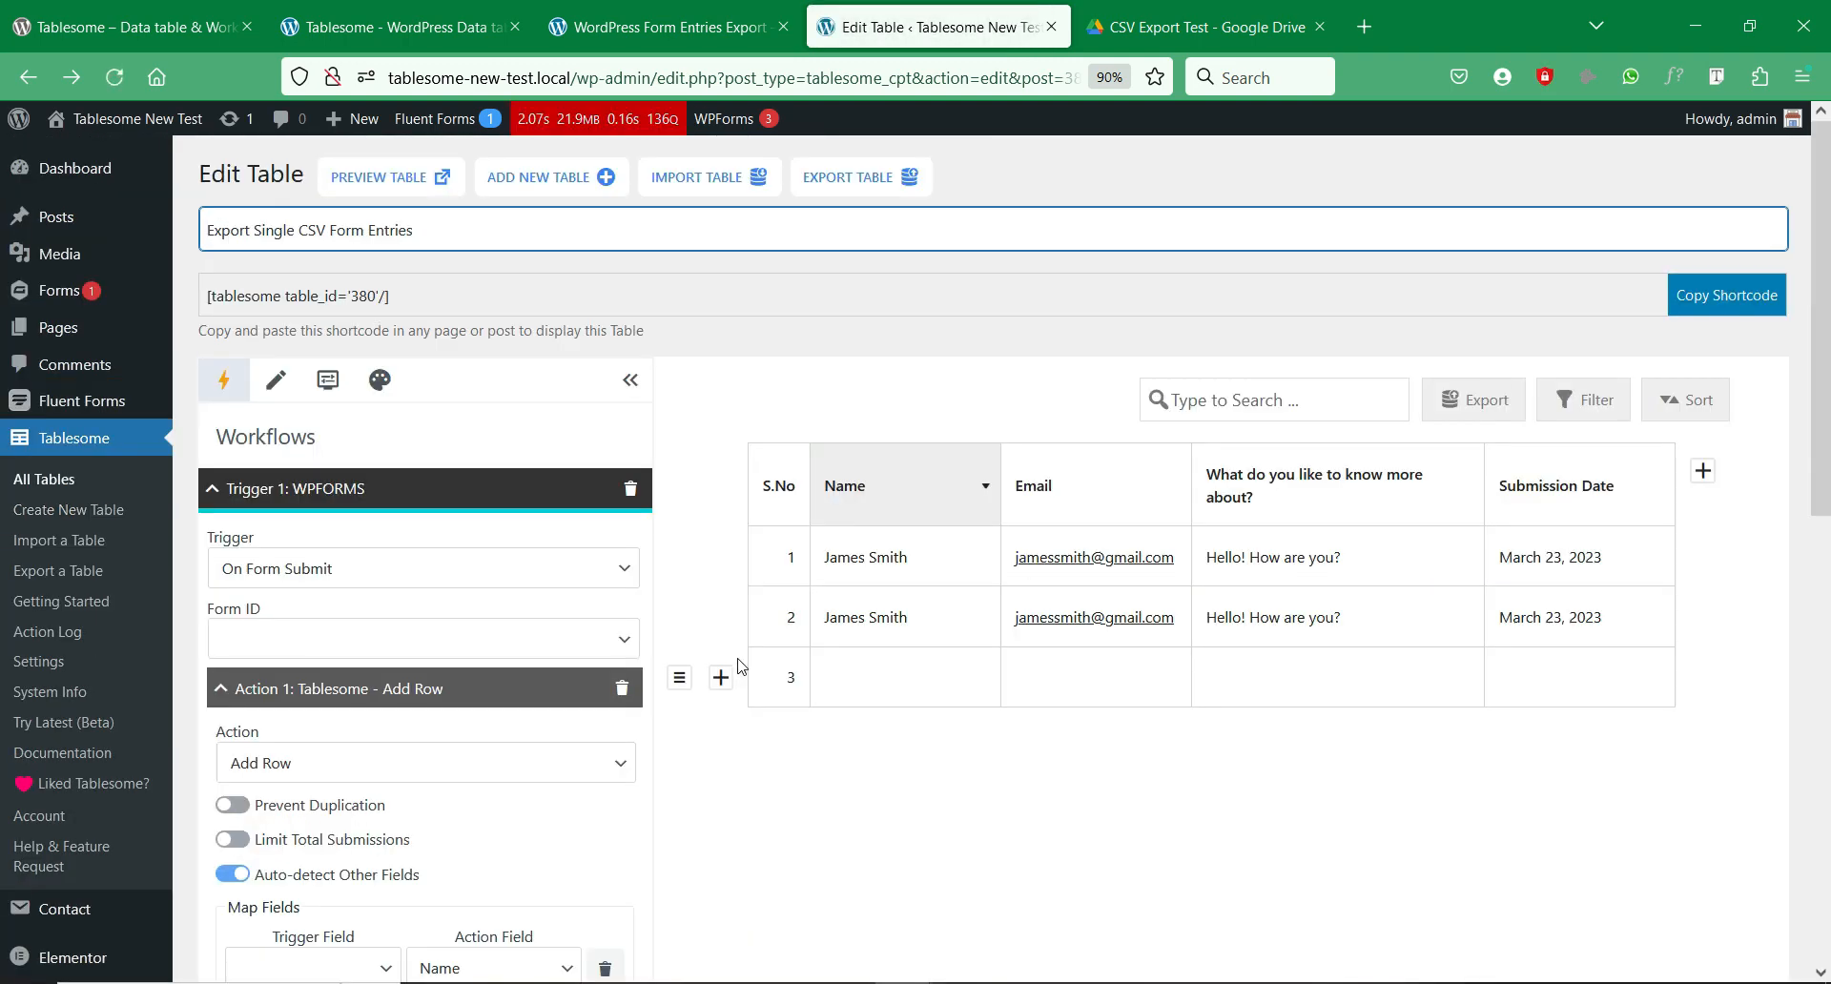
{"action": "left_click", "coordinate": [737, 8]}
Step: Reload the form page and resubmit the Simple Contact Form with the test entry
{"action": "right_click", "coordinate": [1012, 410]}
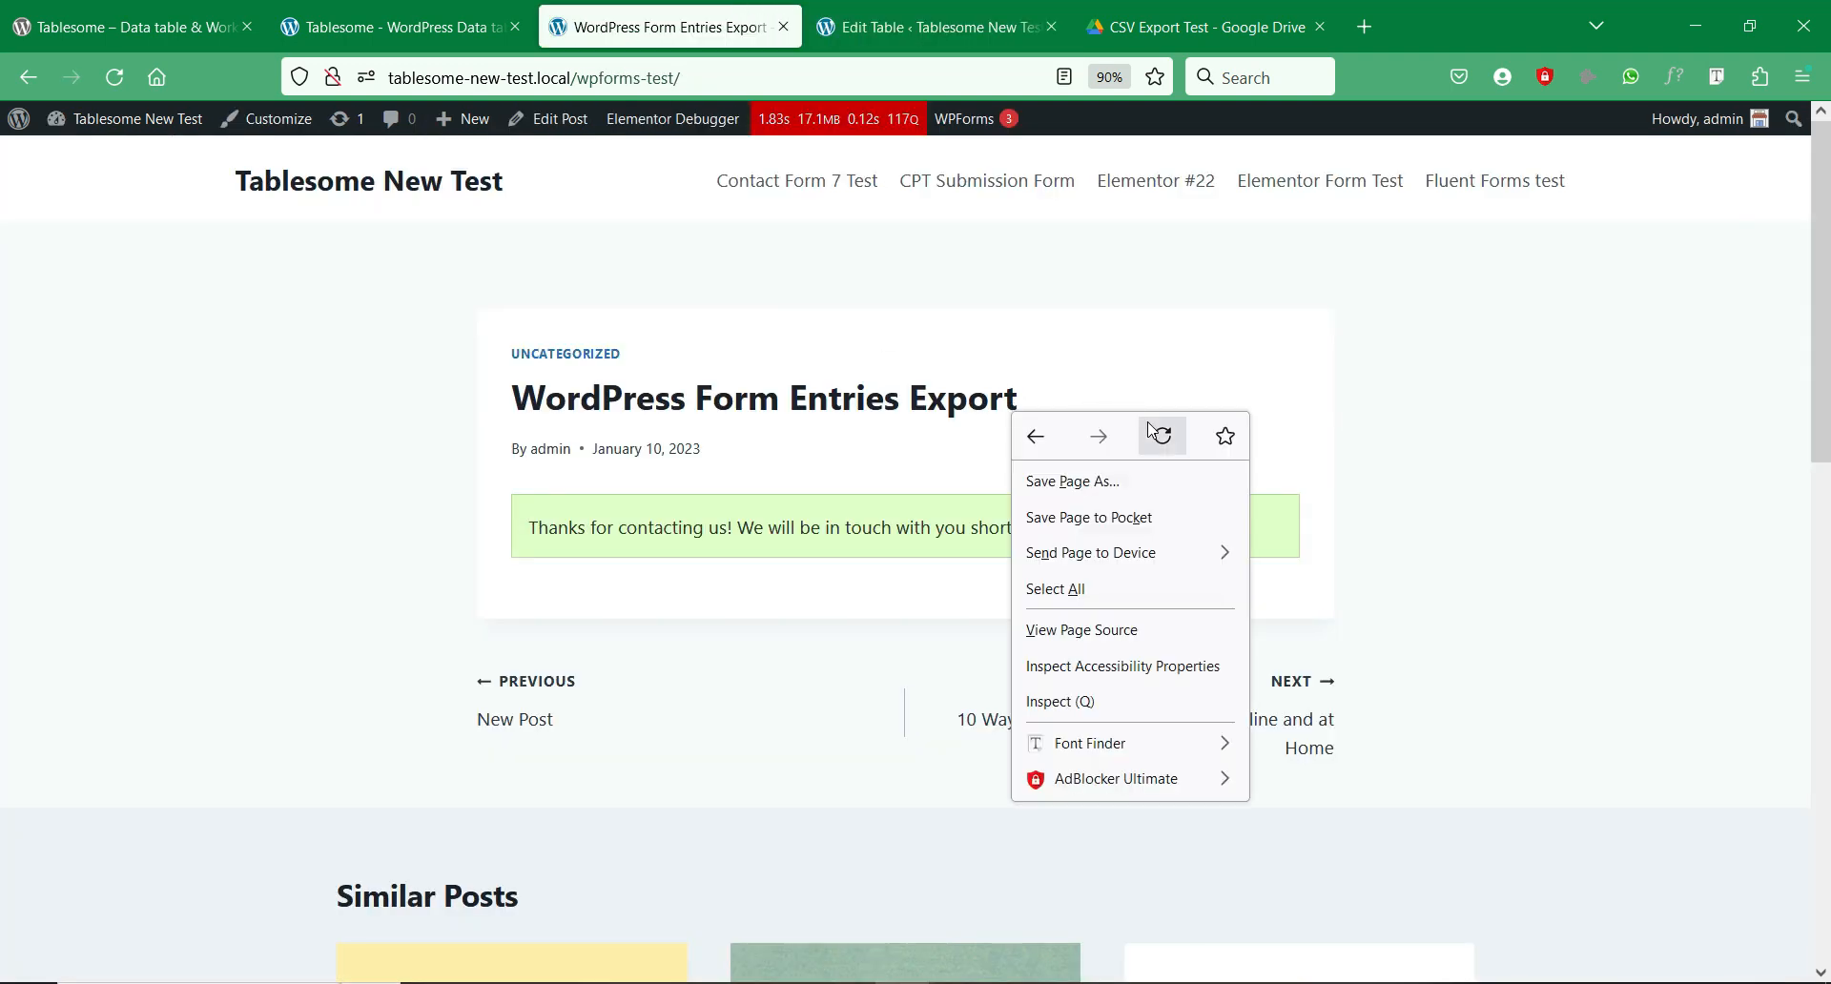
{"action": "left_click", "coordinate": [1156, 427]}
{"action": "left_click", "coordinate": [1200, 27]}
{"action": "left_click", "coordinate": [708, 14]}
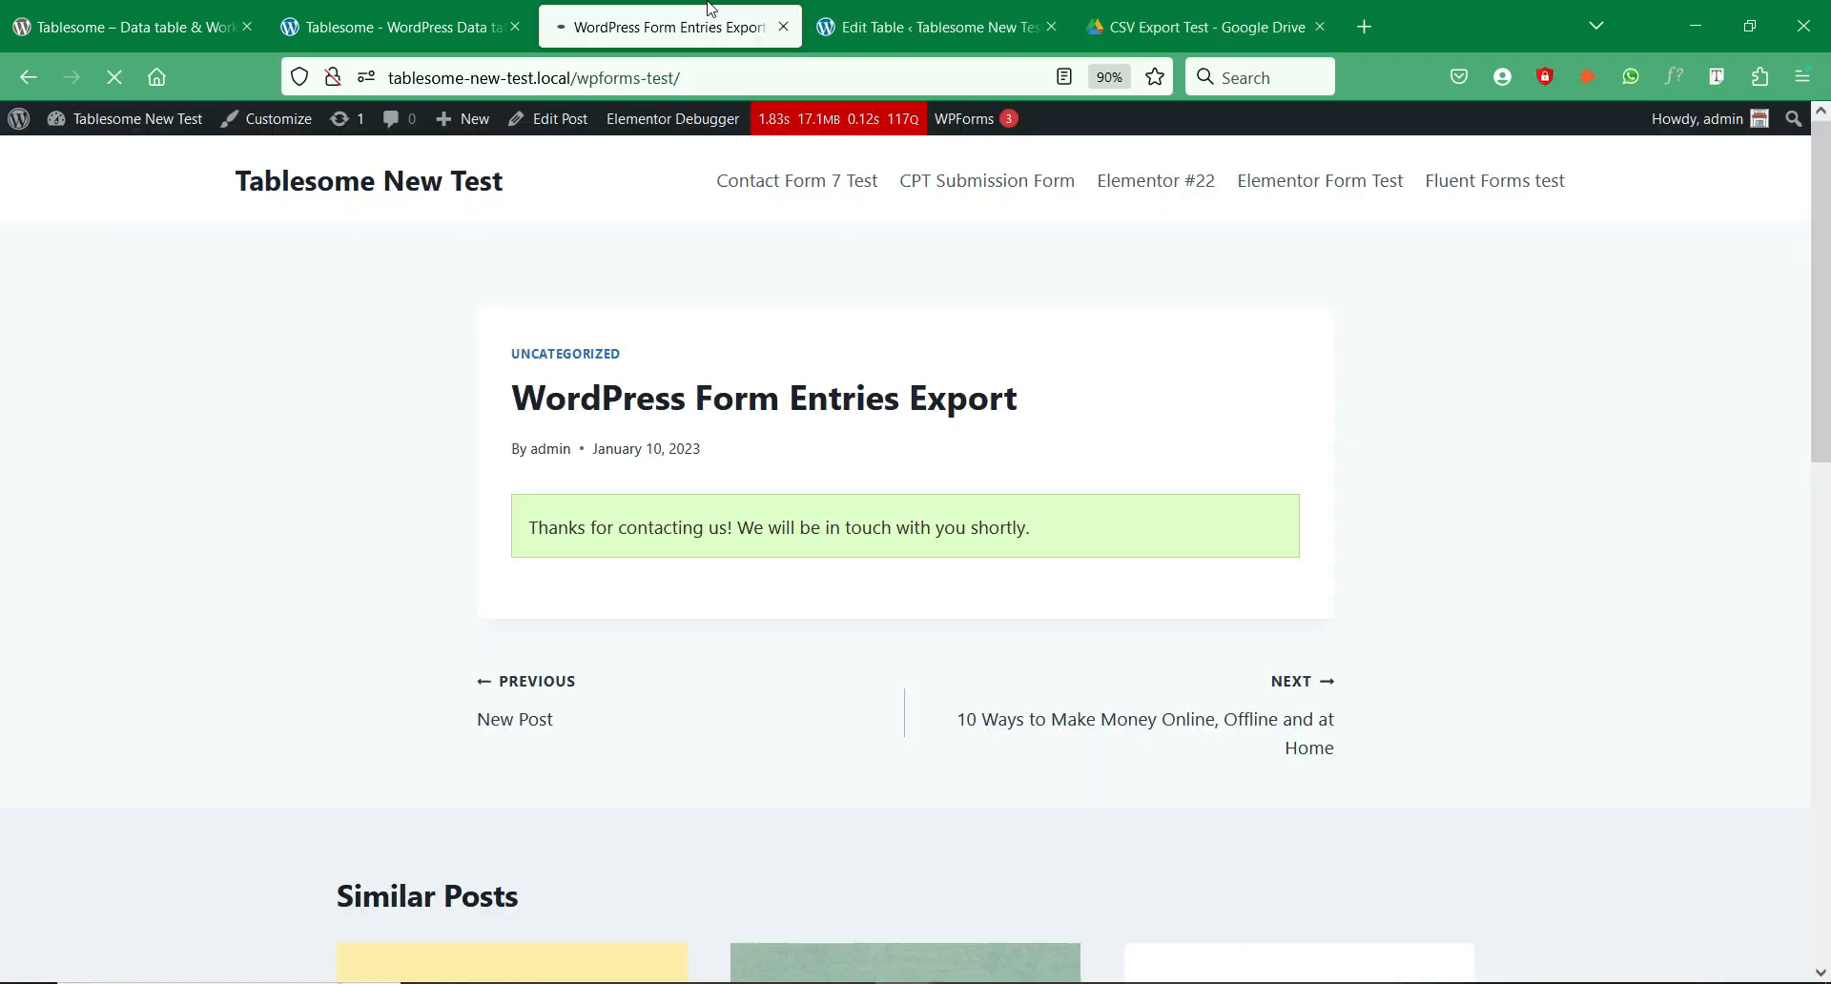
{"action": "scroll", "coordinate": [859, 630], "scroll_direction": "down", "scroll_amount": 2}
{"action": "scroll", "coordinate": [858, 629], "scroll_direction": "down", "scroll_amount": 1}
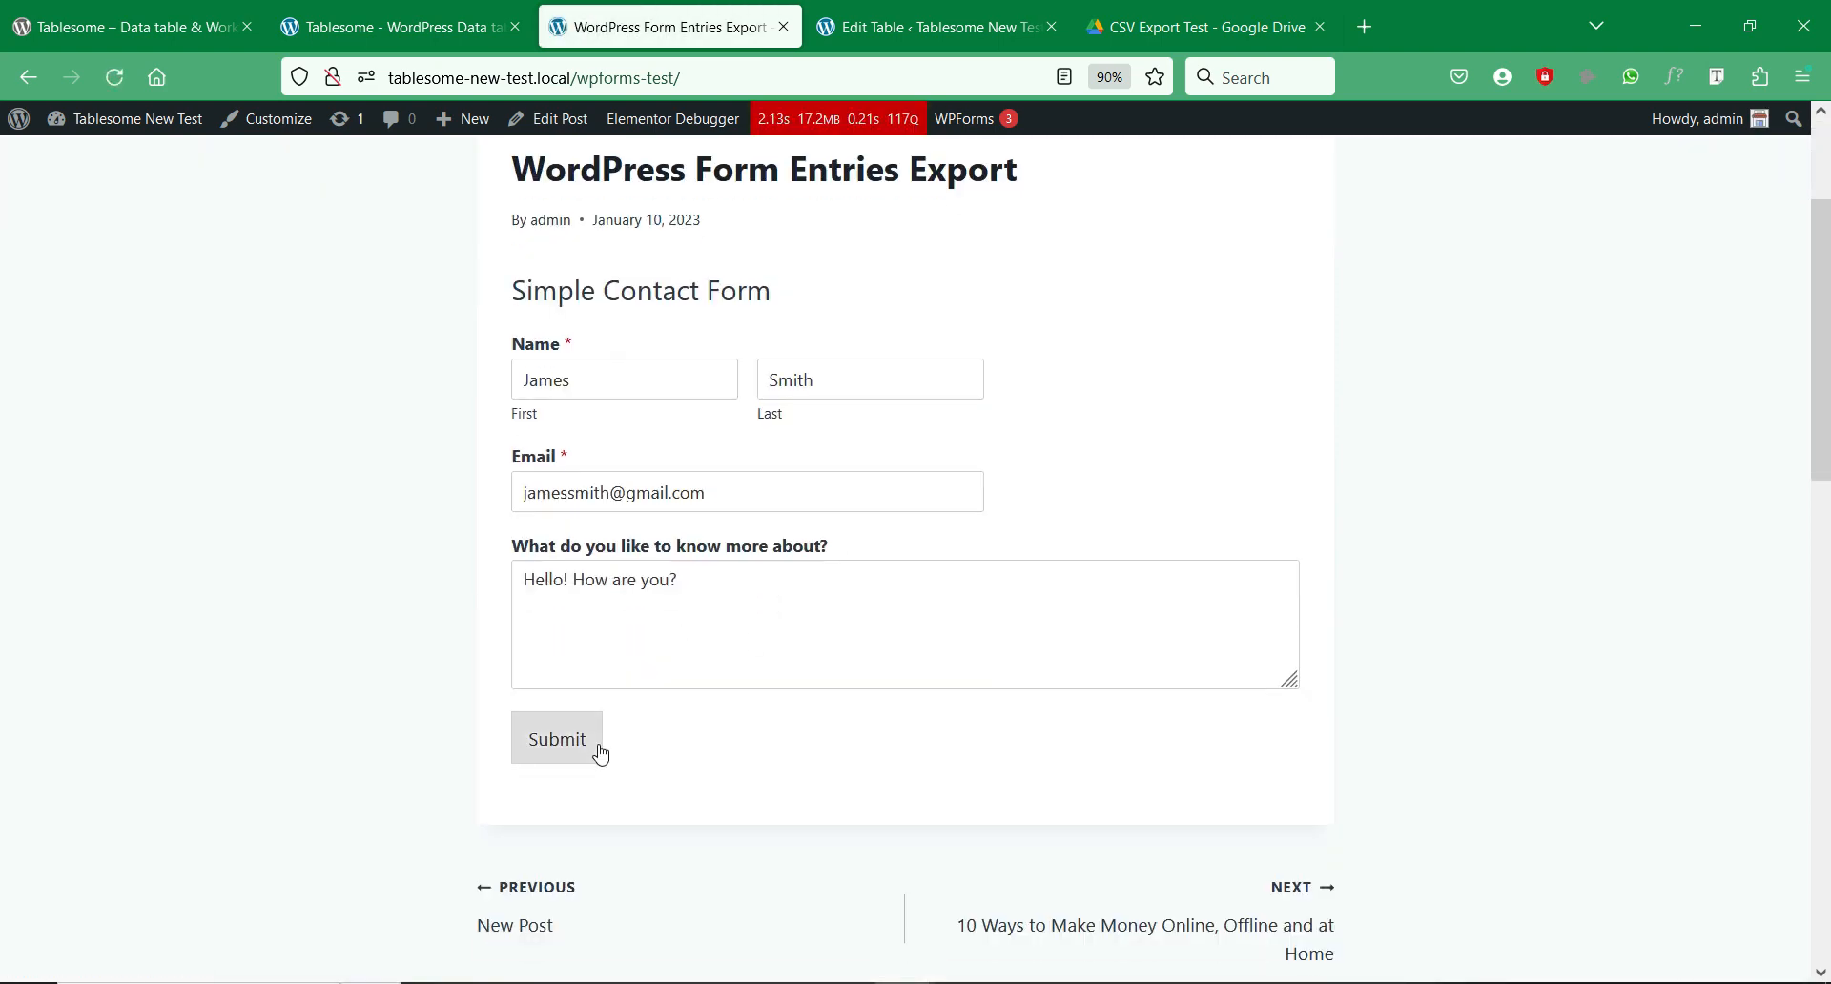
{"action": "left_click", "coordinate": [585, 772]}
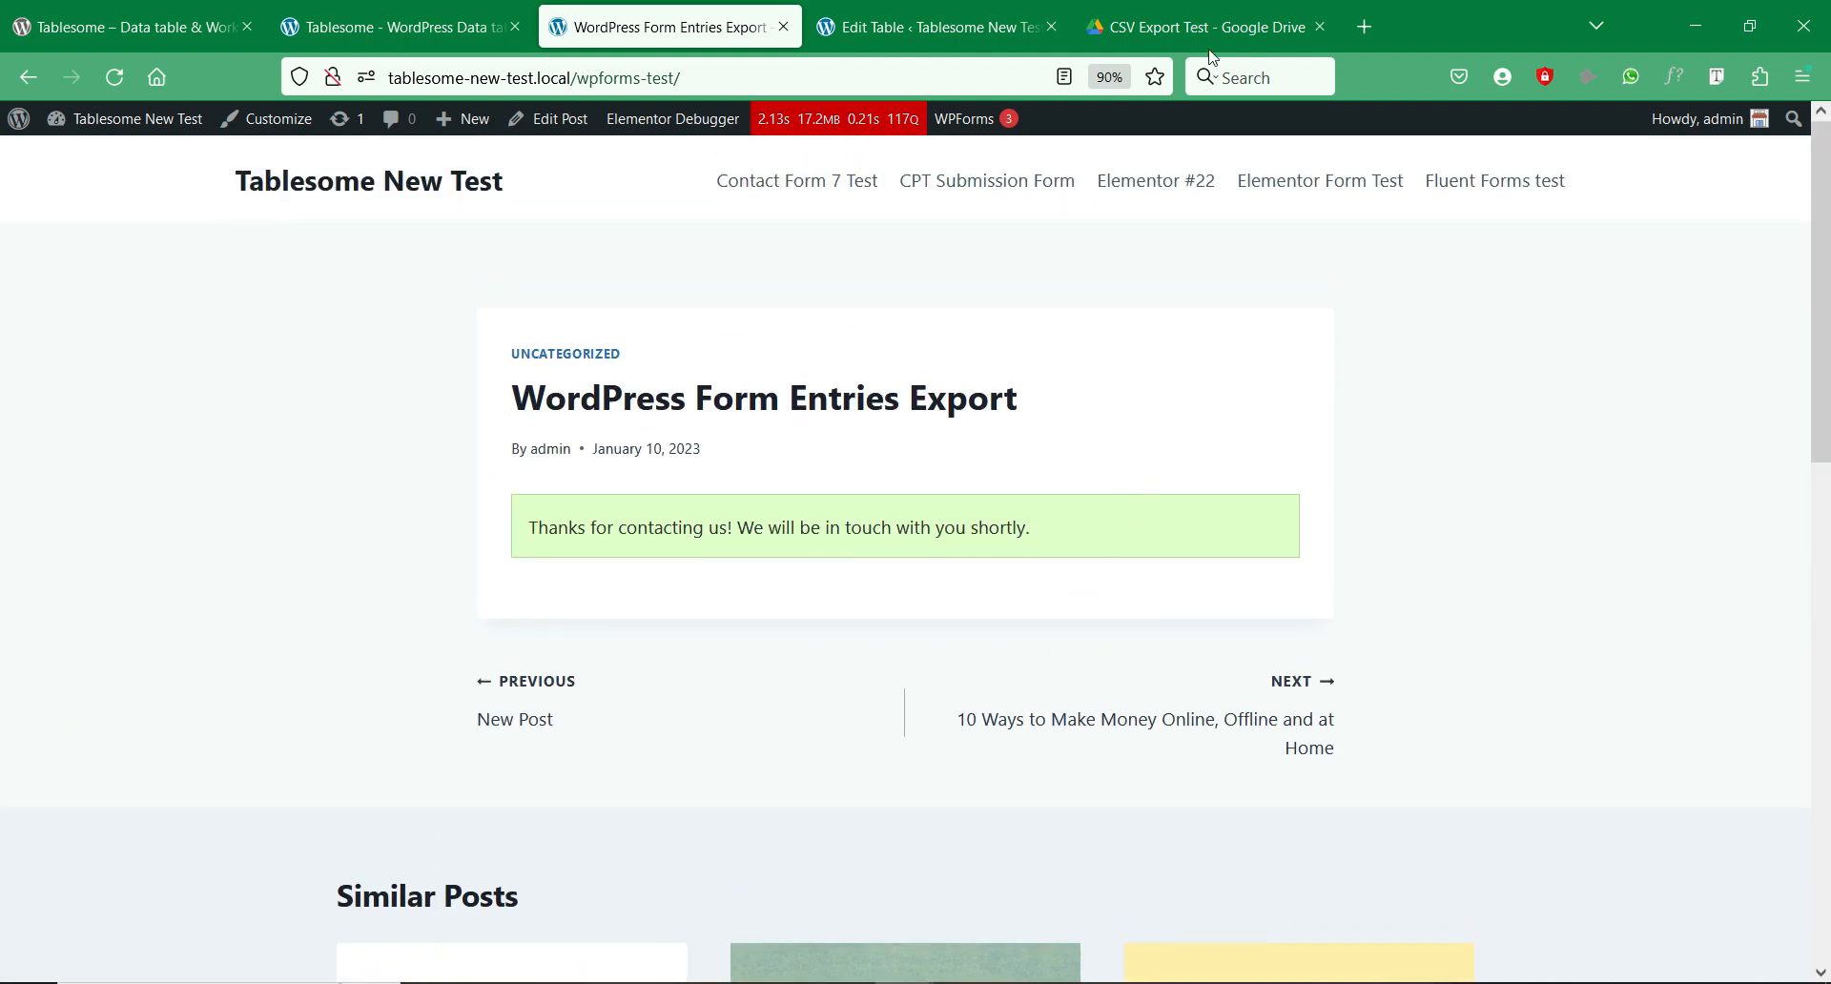
Step: Open tablesome_csv_1679562290.csv from Google Drive's CSV Export Test folder
{"action": "left_click", "coordinate": [1158, 28]}
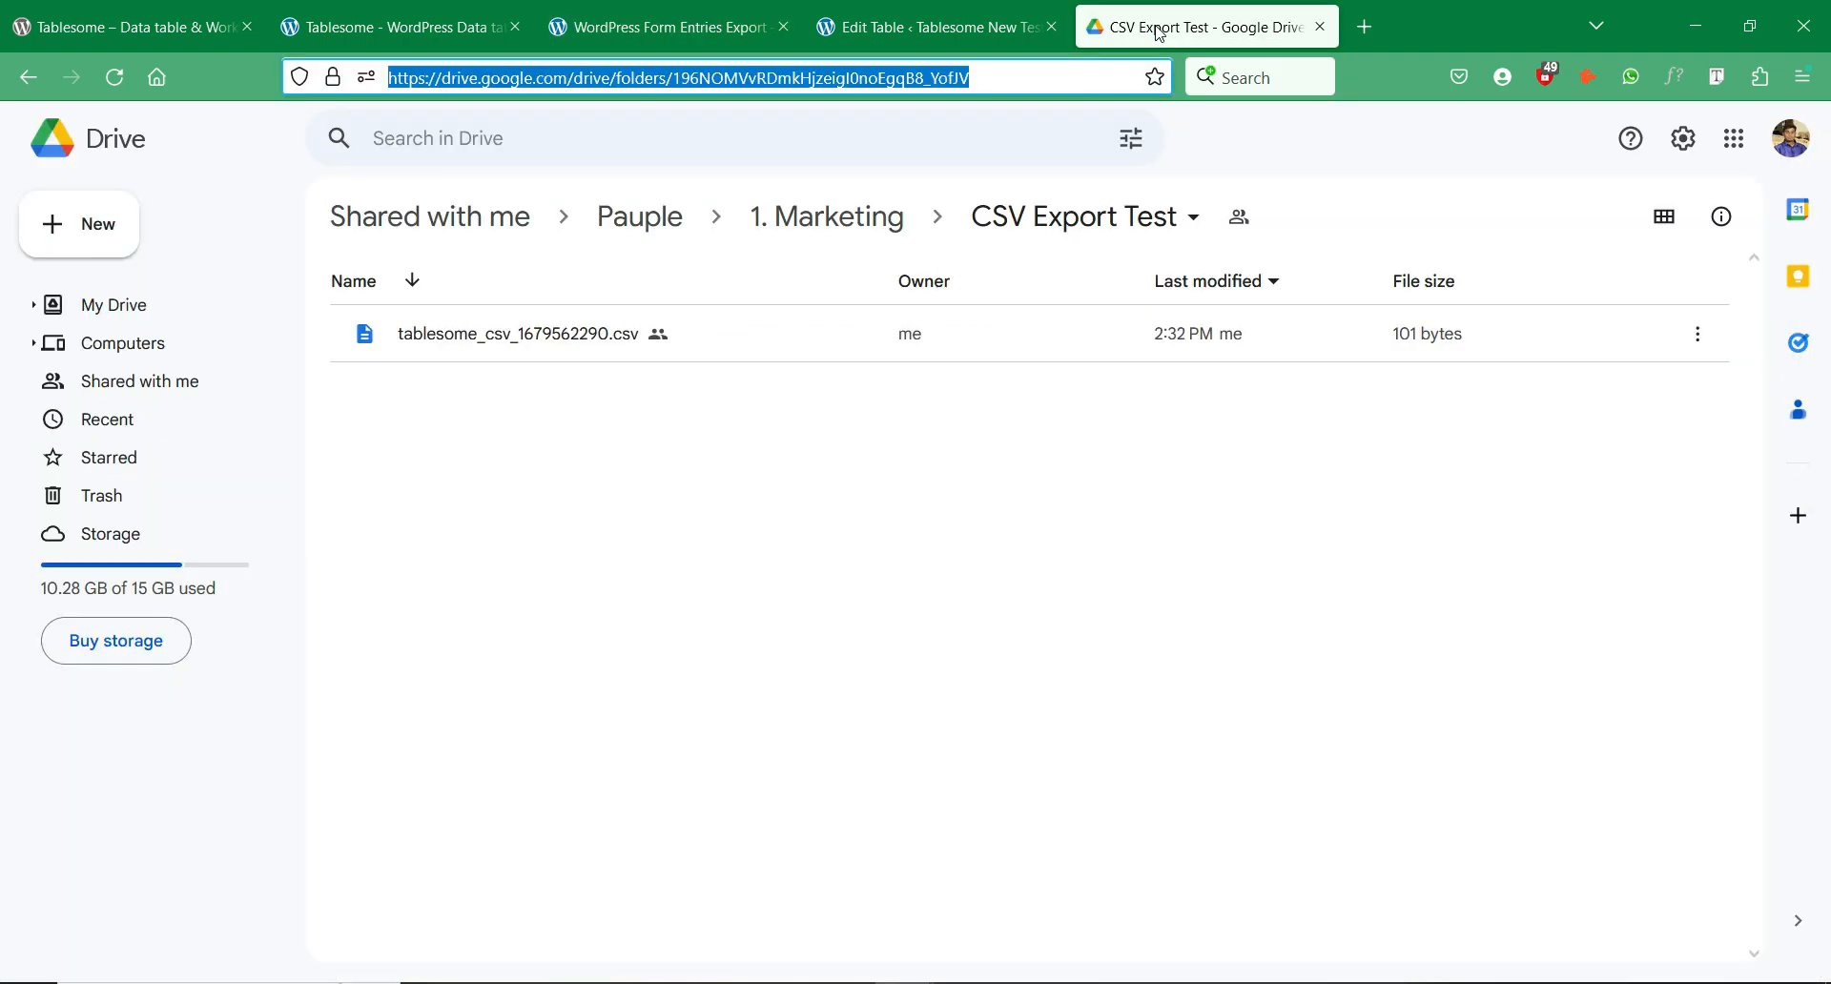
{"action": "right_click", "coordinate": [901, 469]}
{"action": "left_click", "coordinate": [784, 467]}
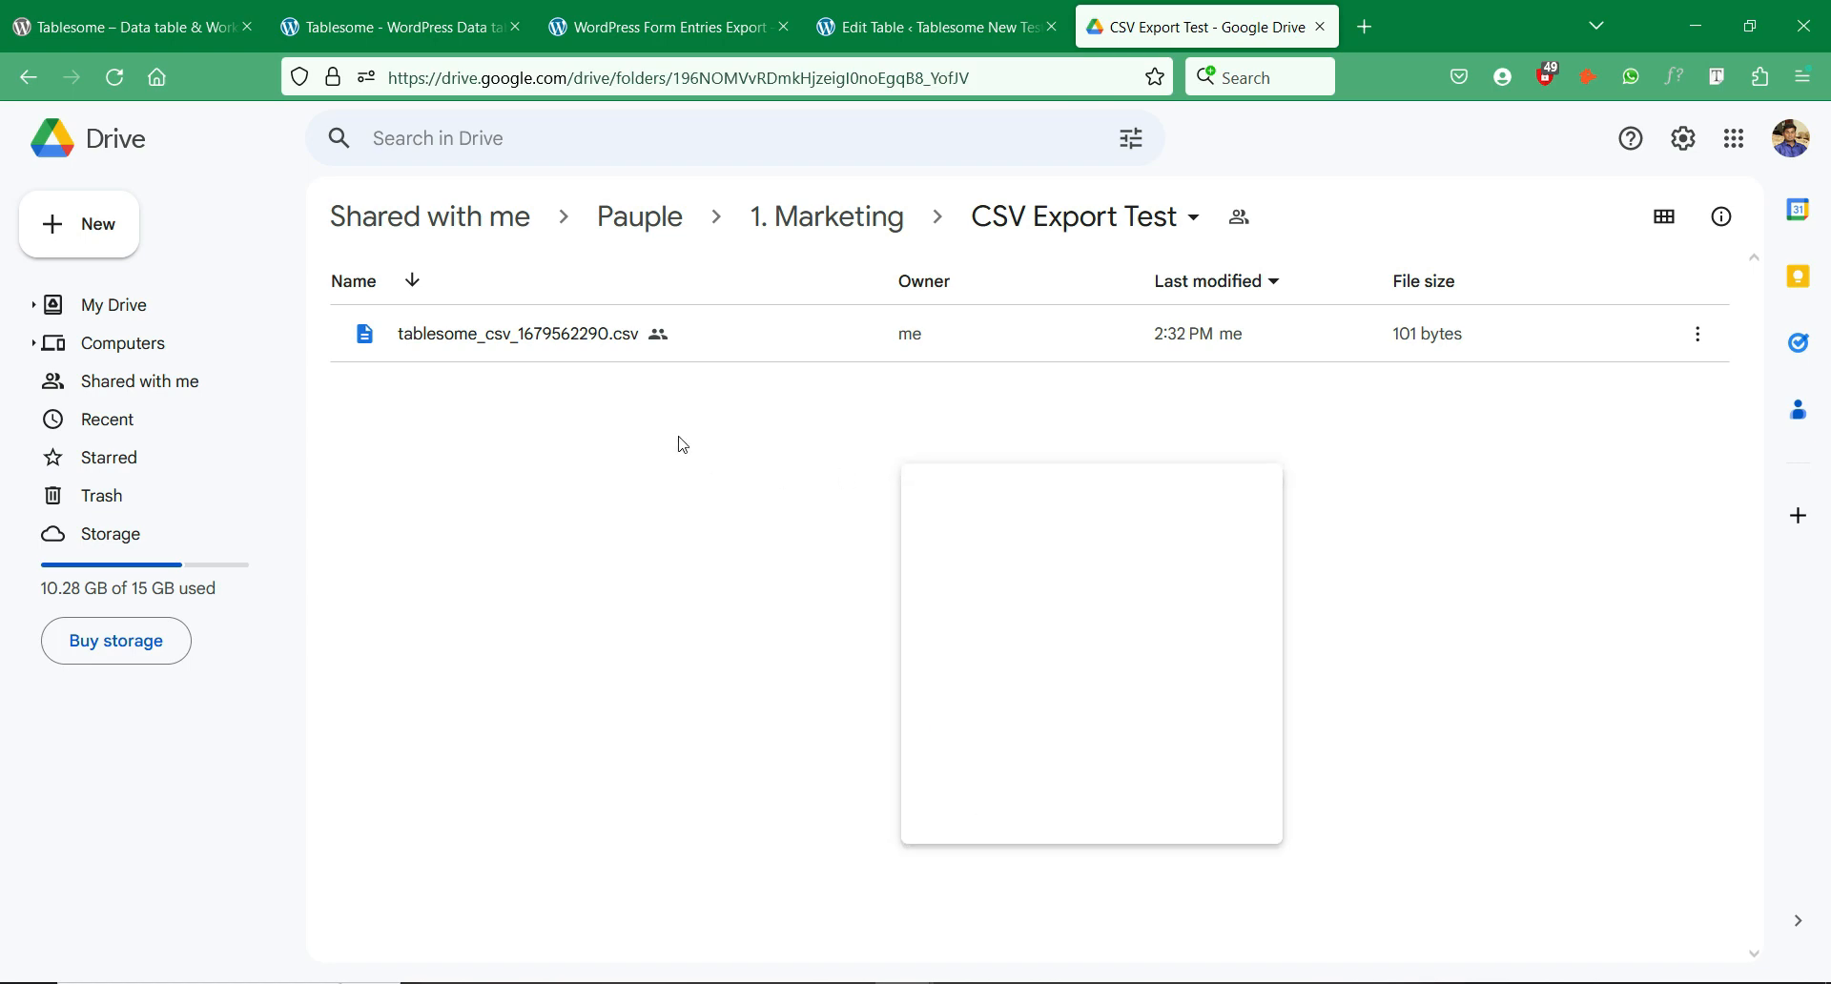
{"action": "double_click", "coordinate": [531, 340]}
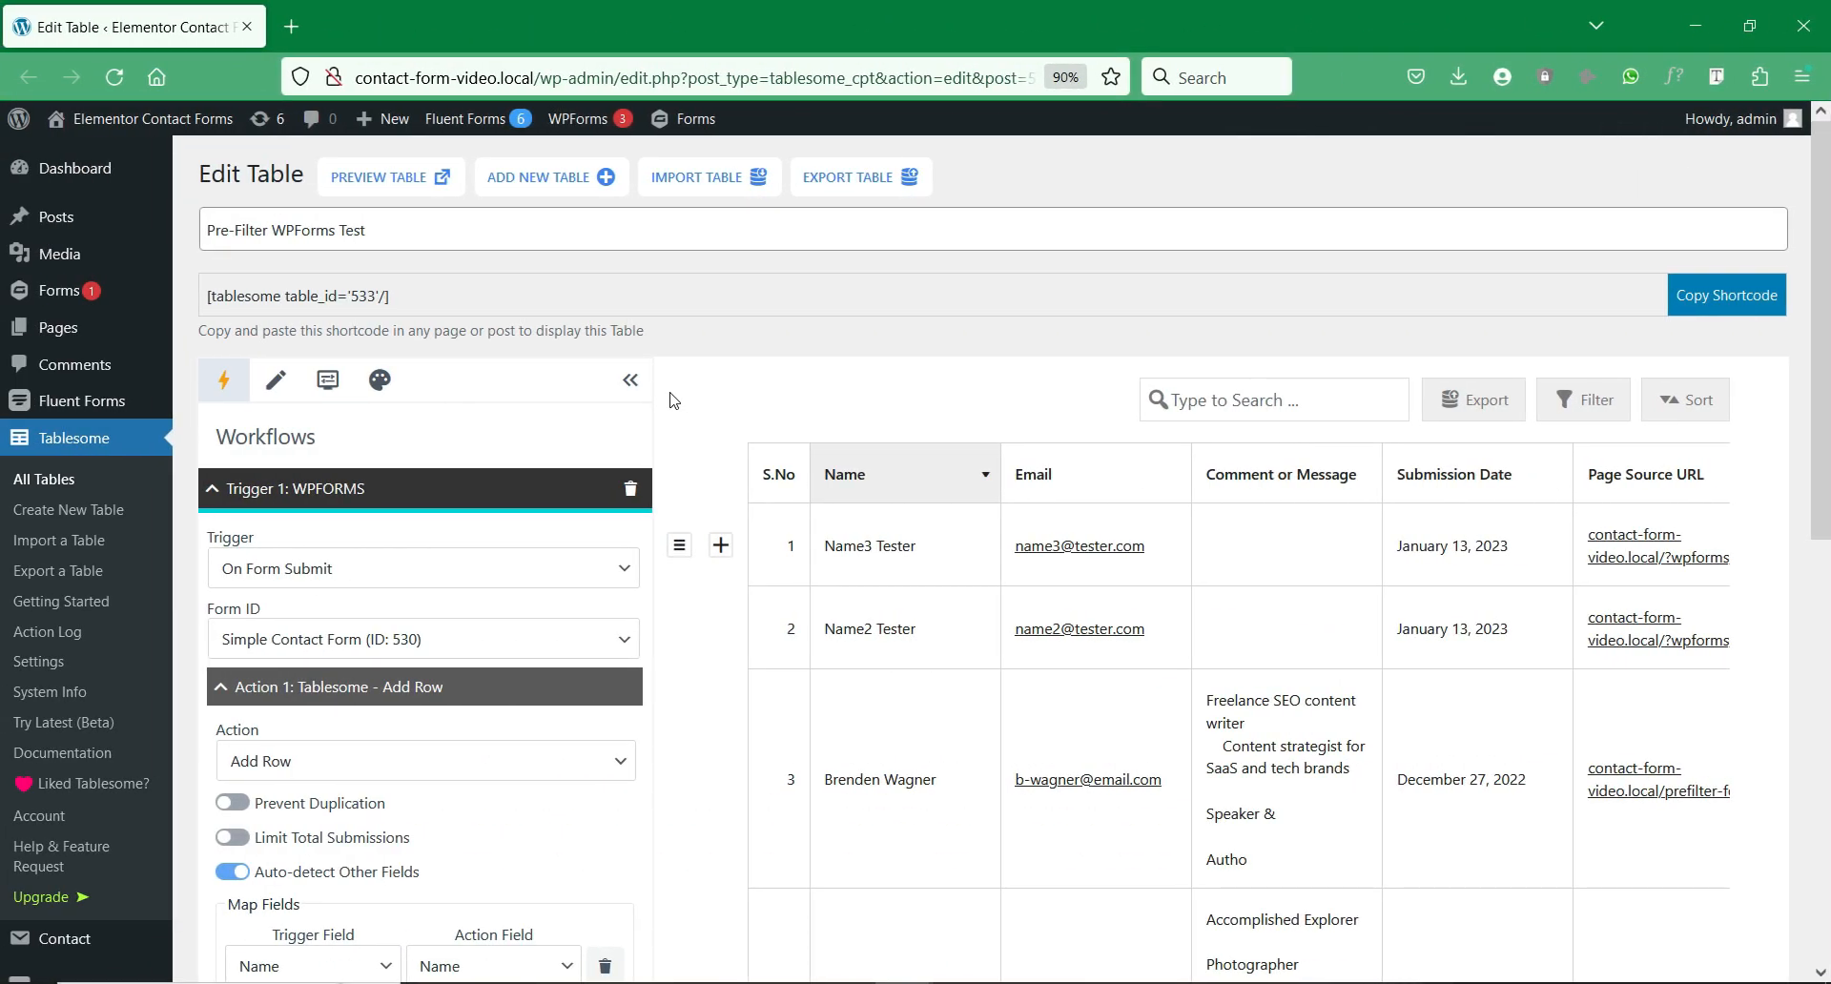
Step: Collapse the Workflows panel so the Pre-Filter WPForms Test table fills the width
{"action": "left_click", "coordinate": [633, 381]}
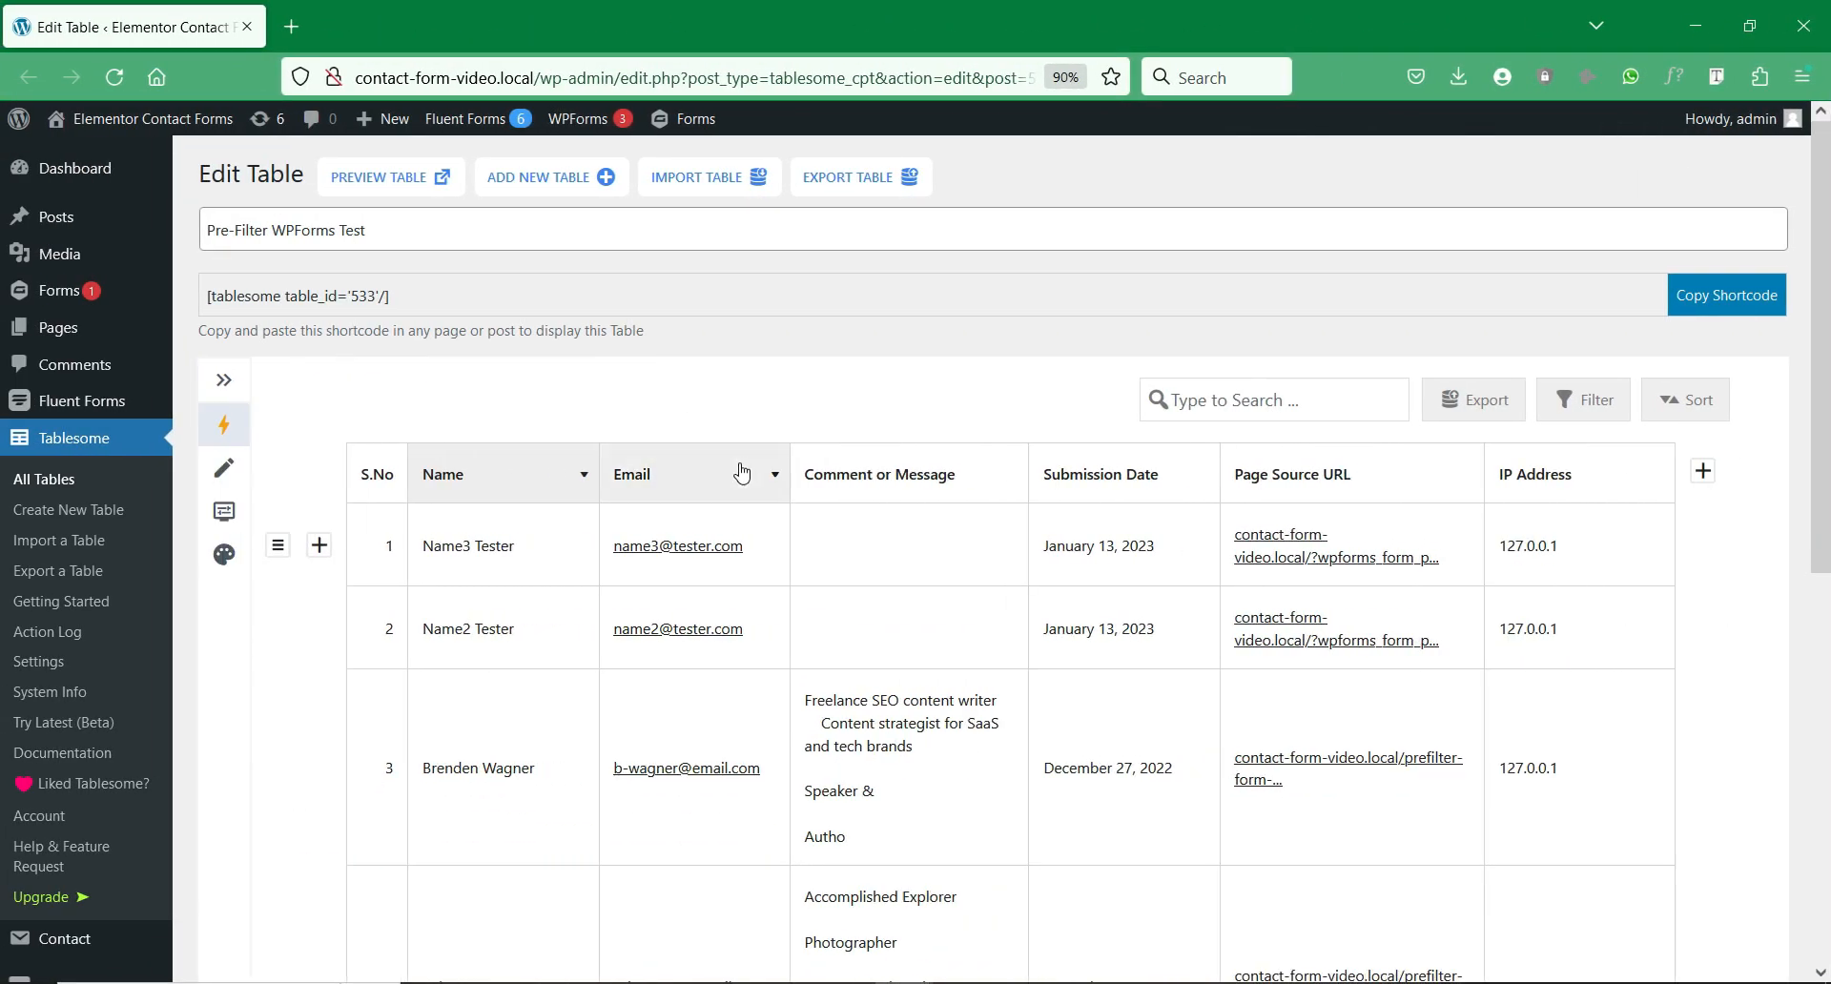
{"action": "scroll", "coordinate": [693, 459], "scroll_direction": "down", "scroll_amount": 6}
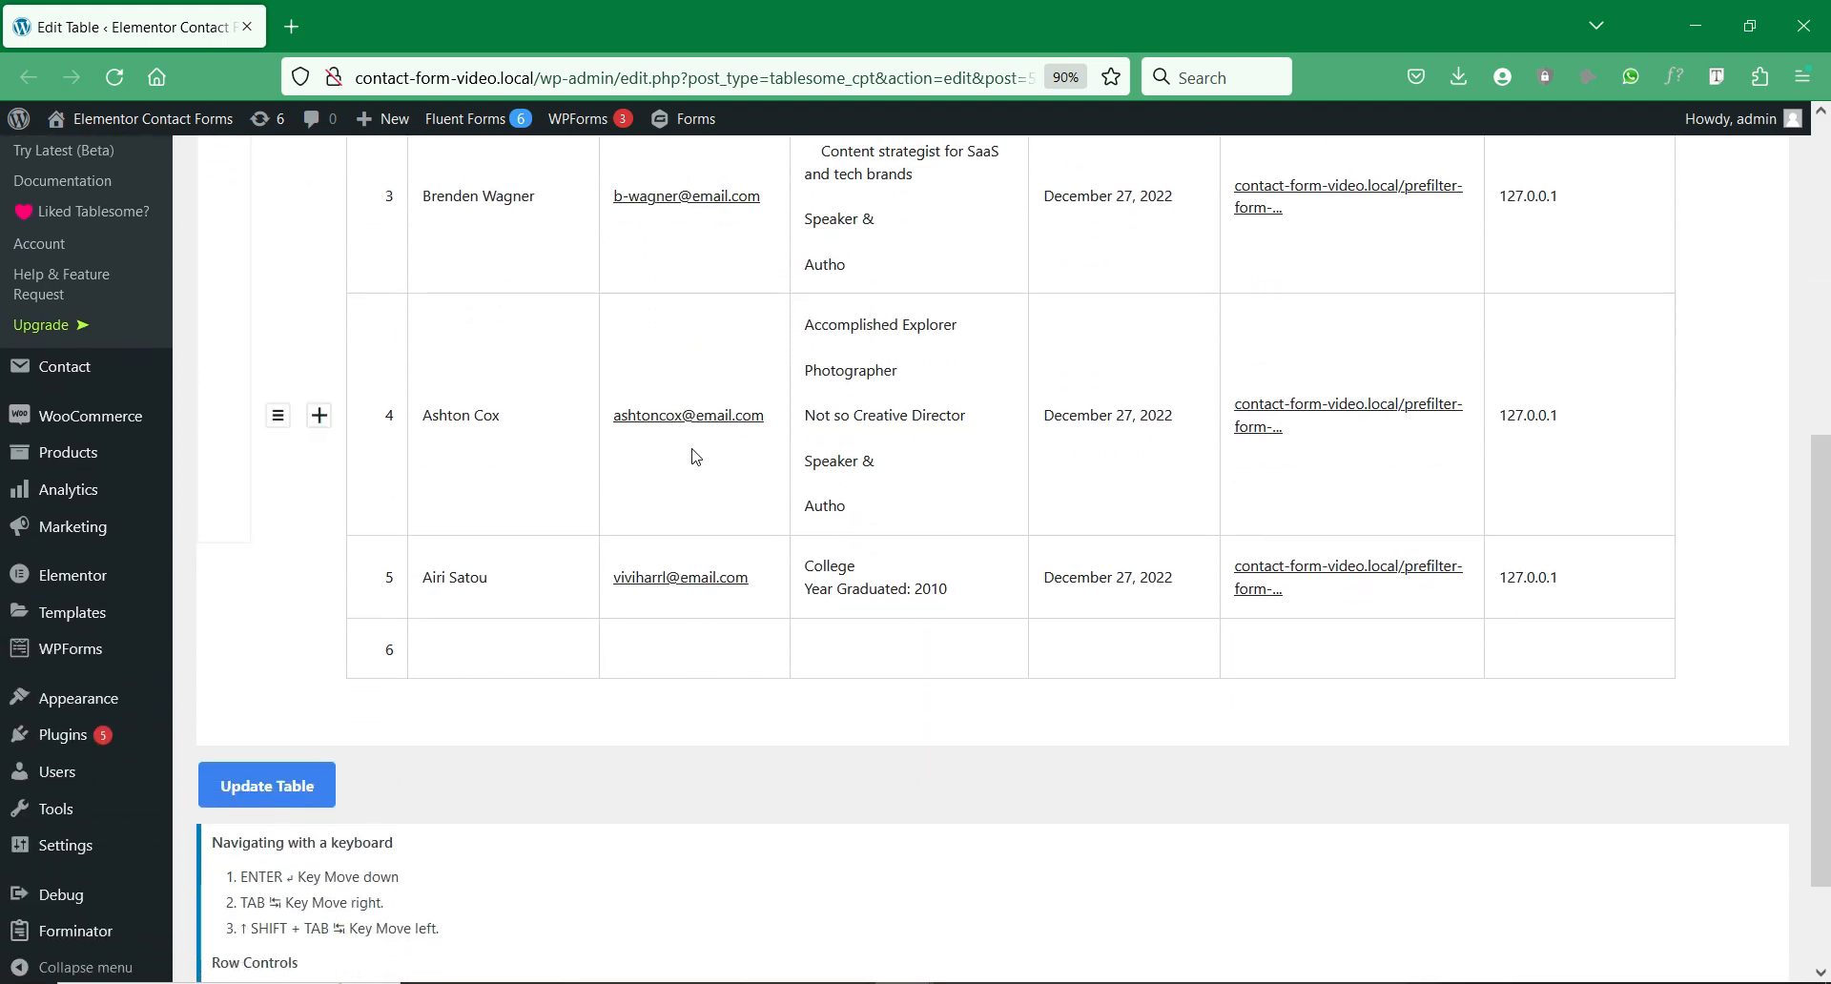
{"action": "scroll", "coordinate": [693, 457], "scroll_direction": "up", "scroll_amount": 6}
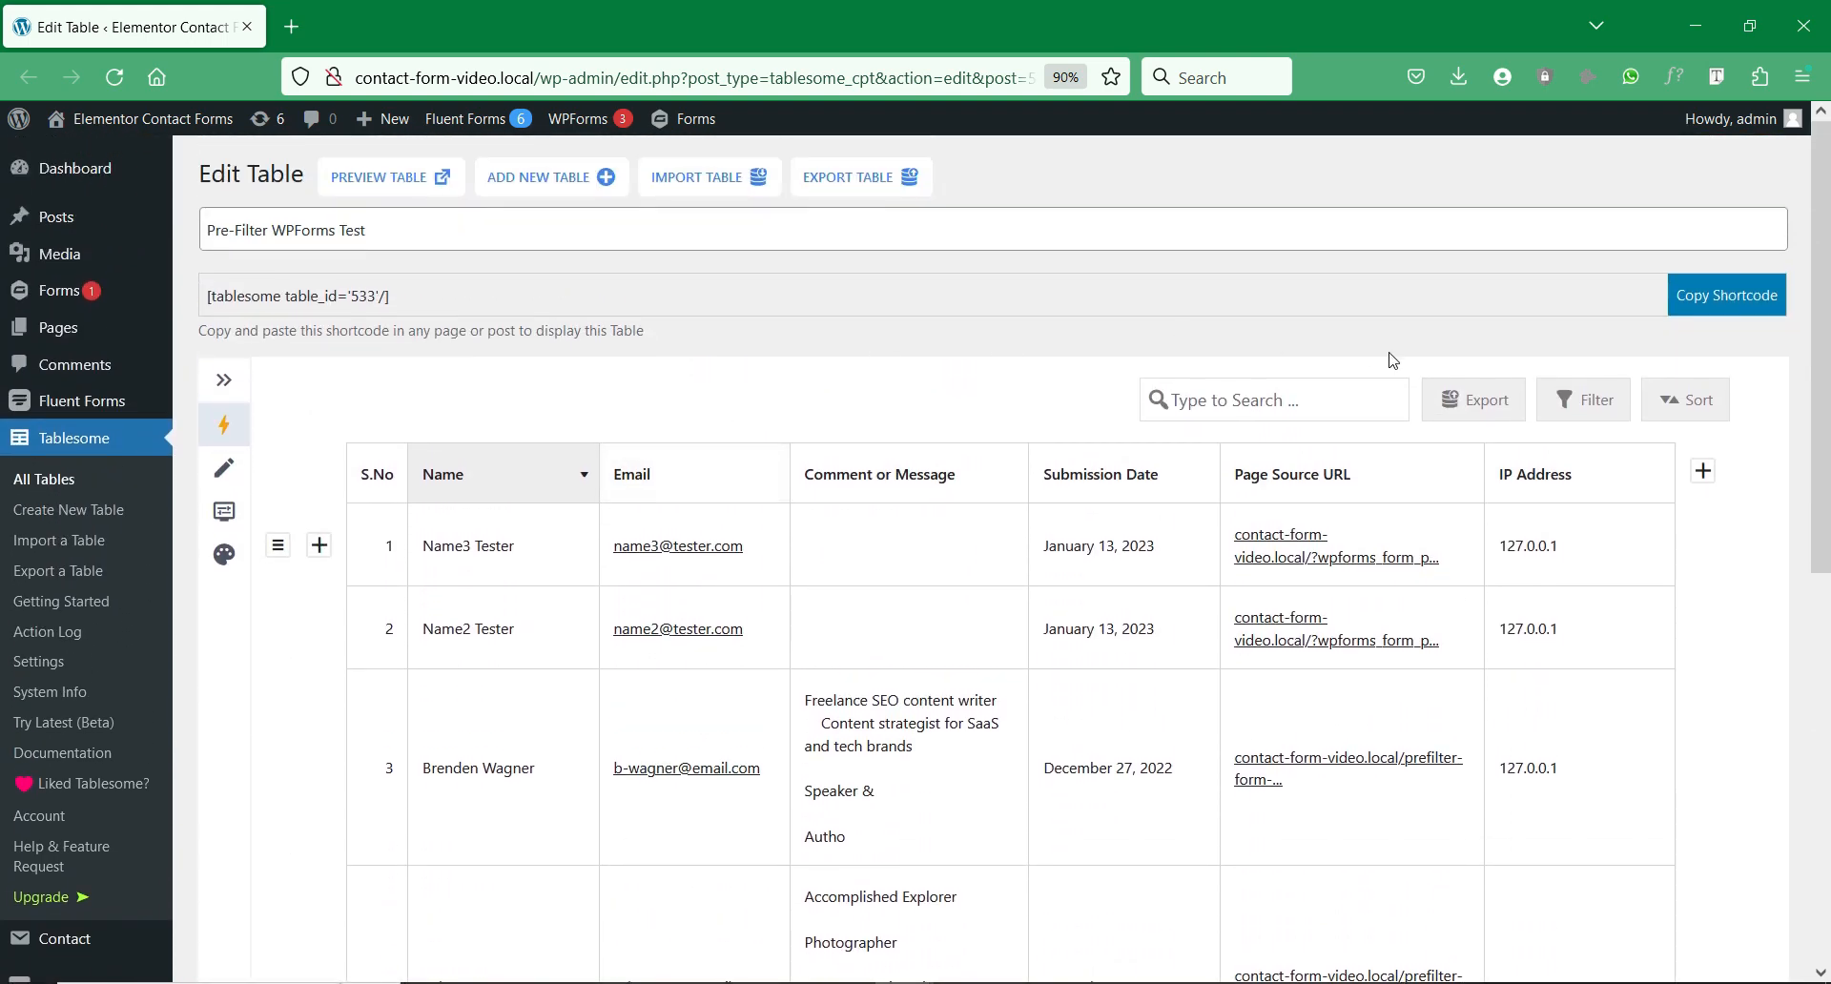
Step: Check the Export options, close them, and bring up the table's Filter options
{"action": "left_click", "coordinate": [1450, 408]}
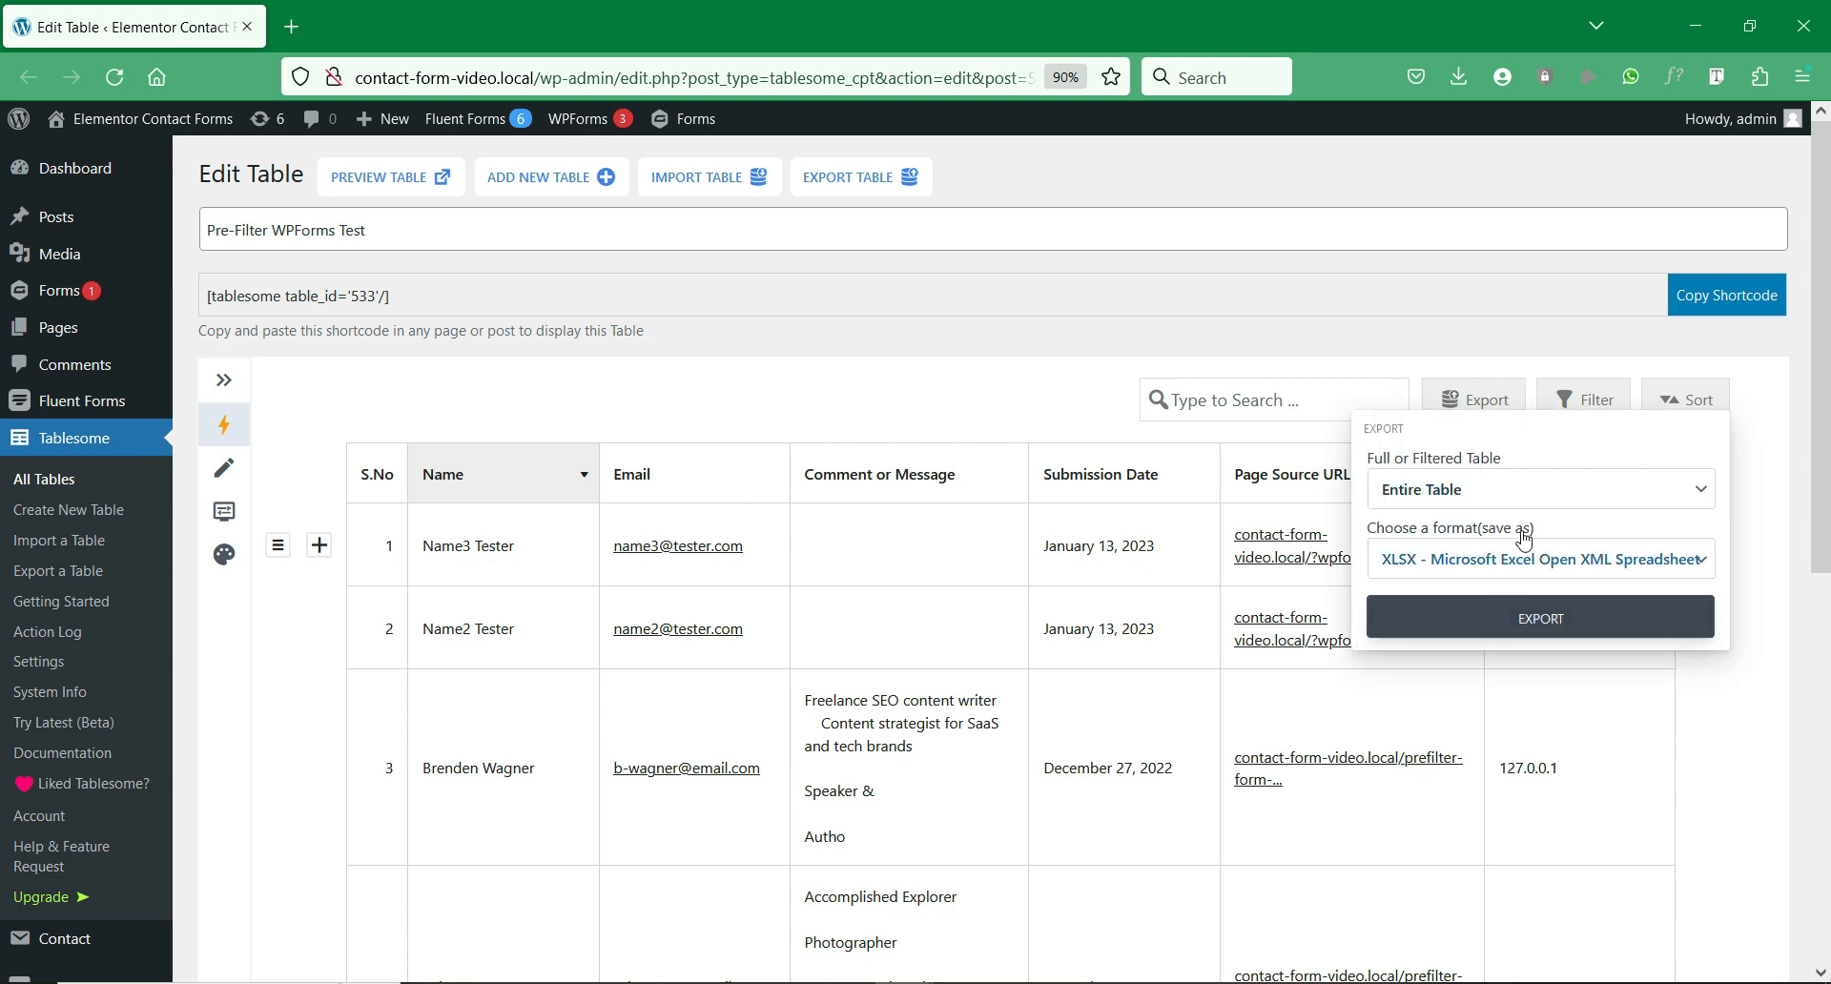
{"action": "left_click", "coordinate": [1462, 336]}
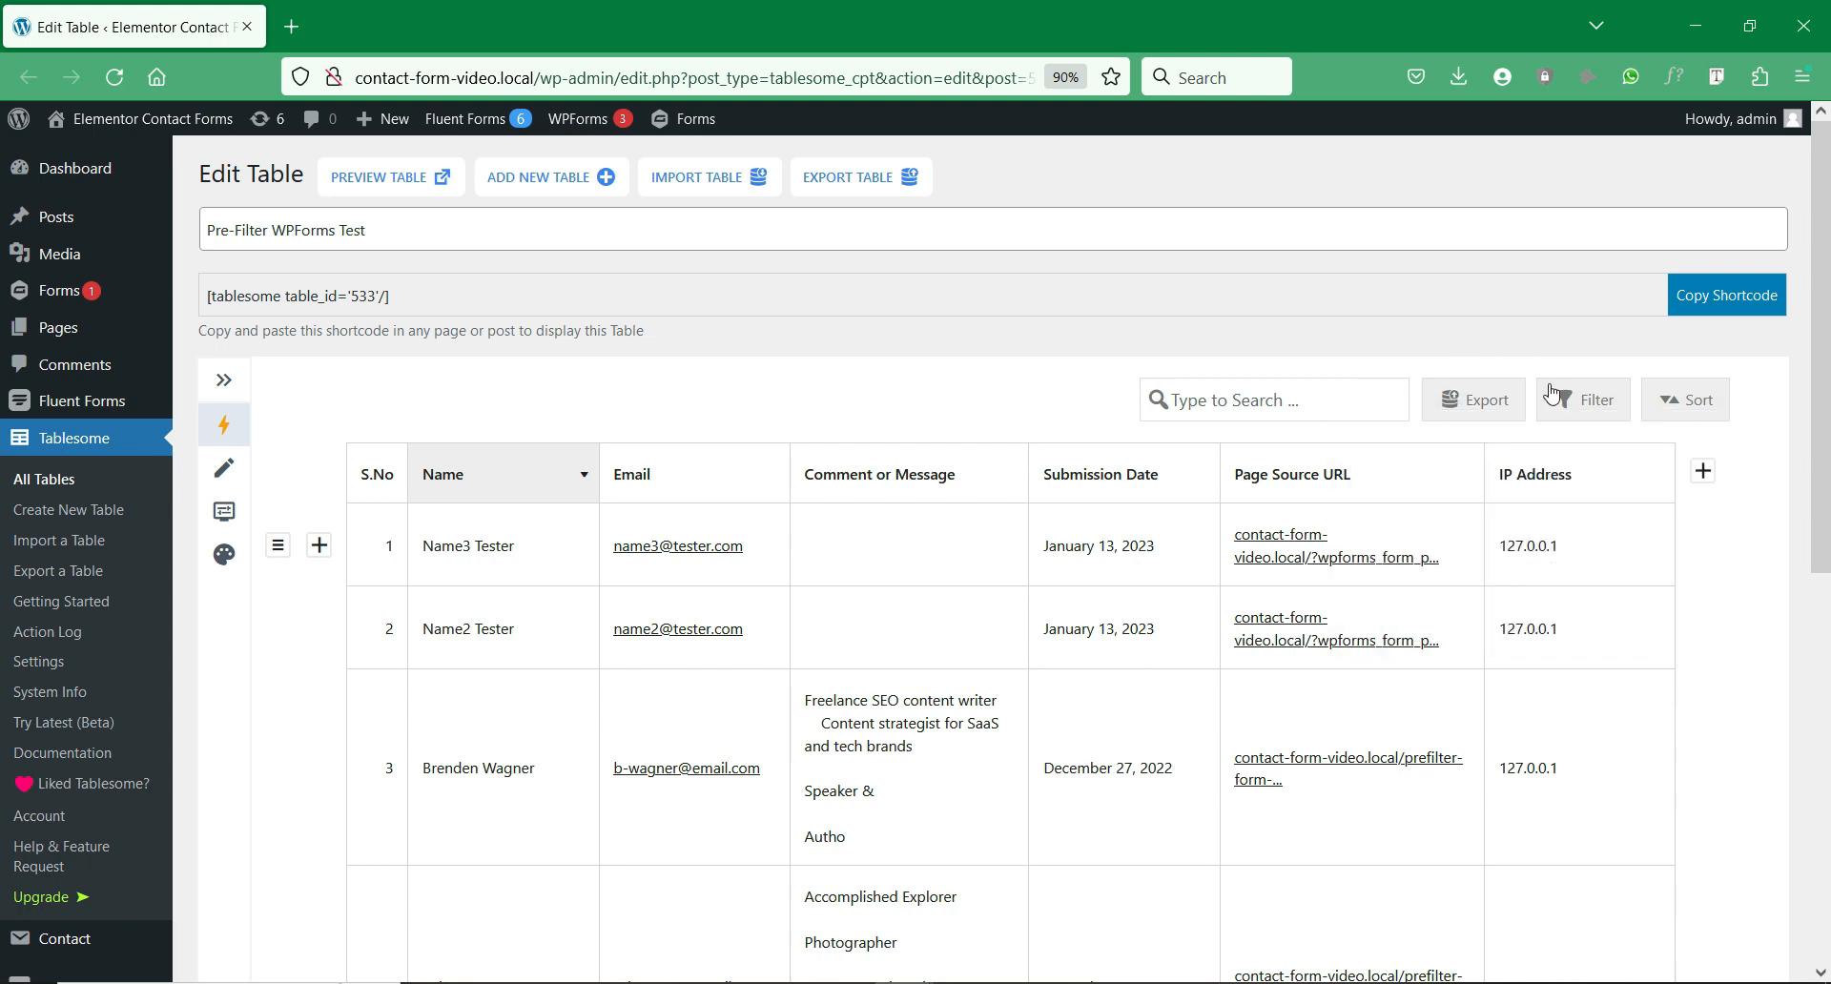
{"action": "left_click", "coordinate": [1570, 408]}
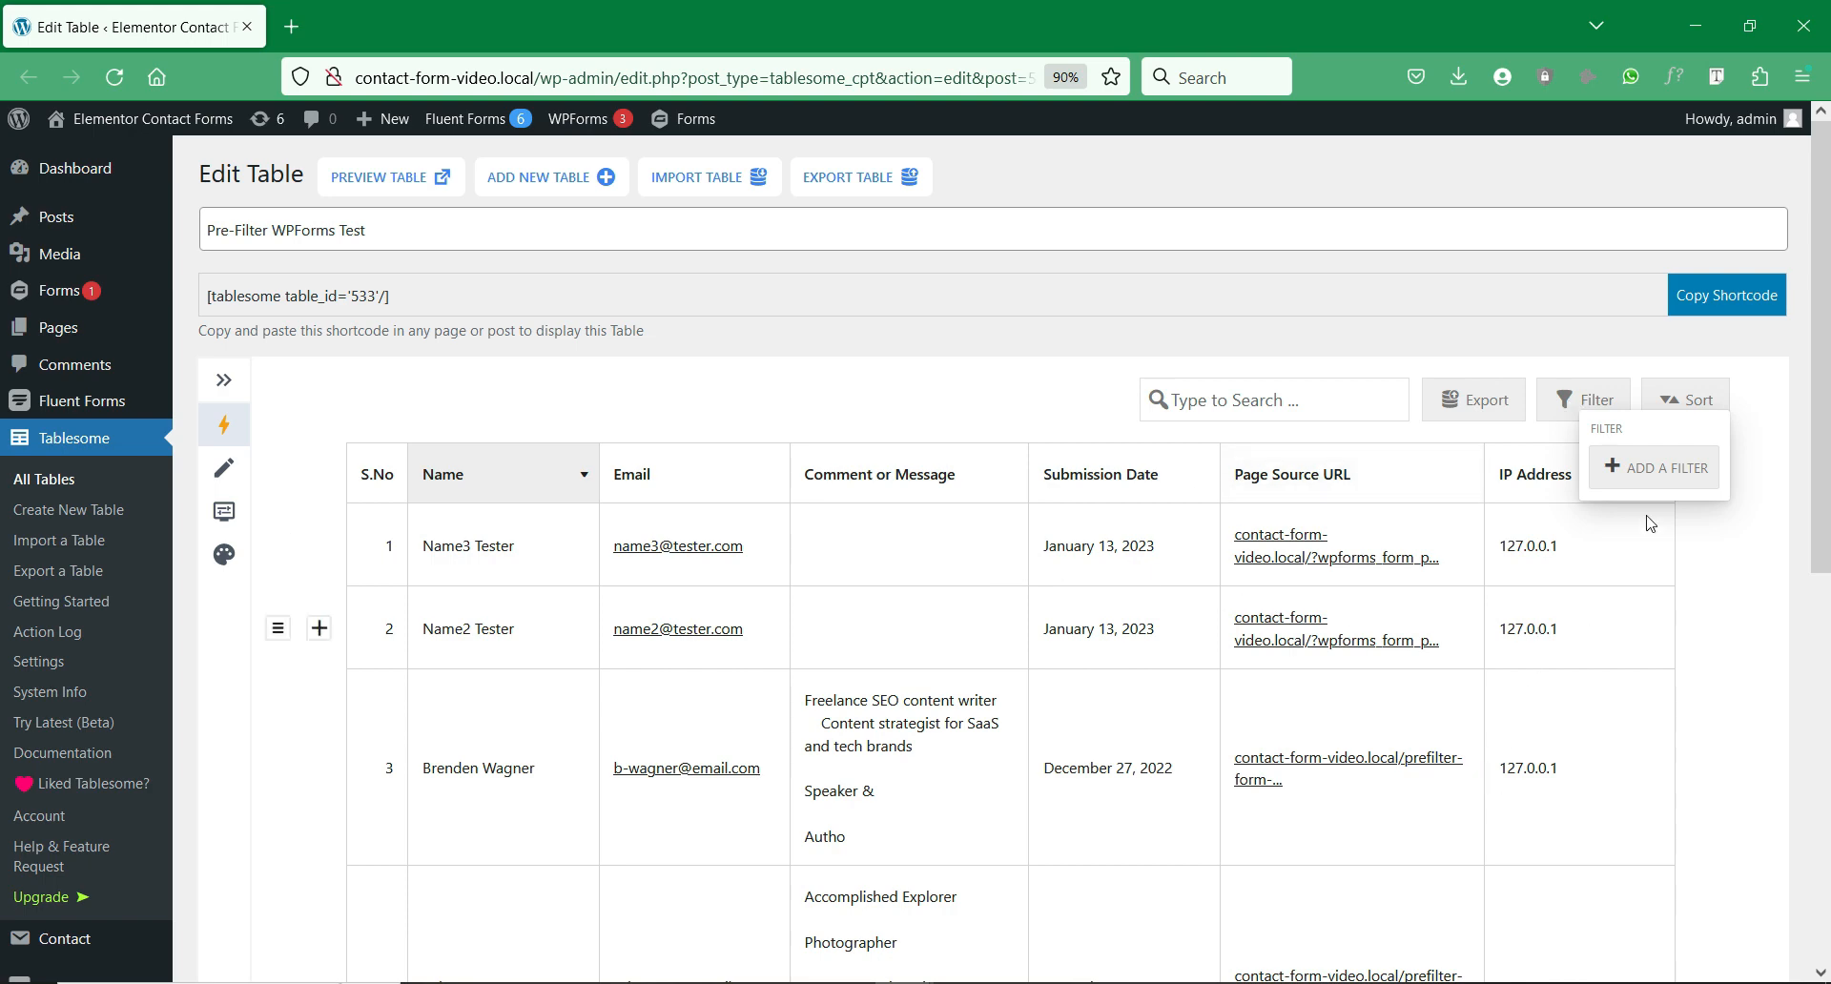
Step: Add a Submission Date filter using the Is comparison and Year context
{"action": "left_click", "coordinate": [1654, 466]}
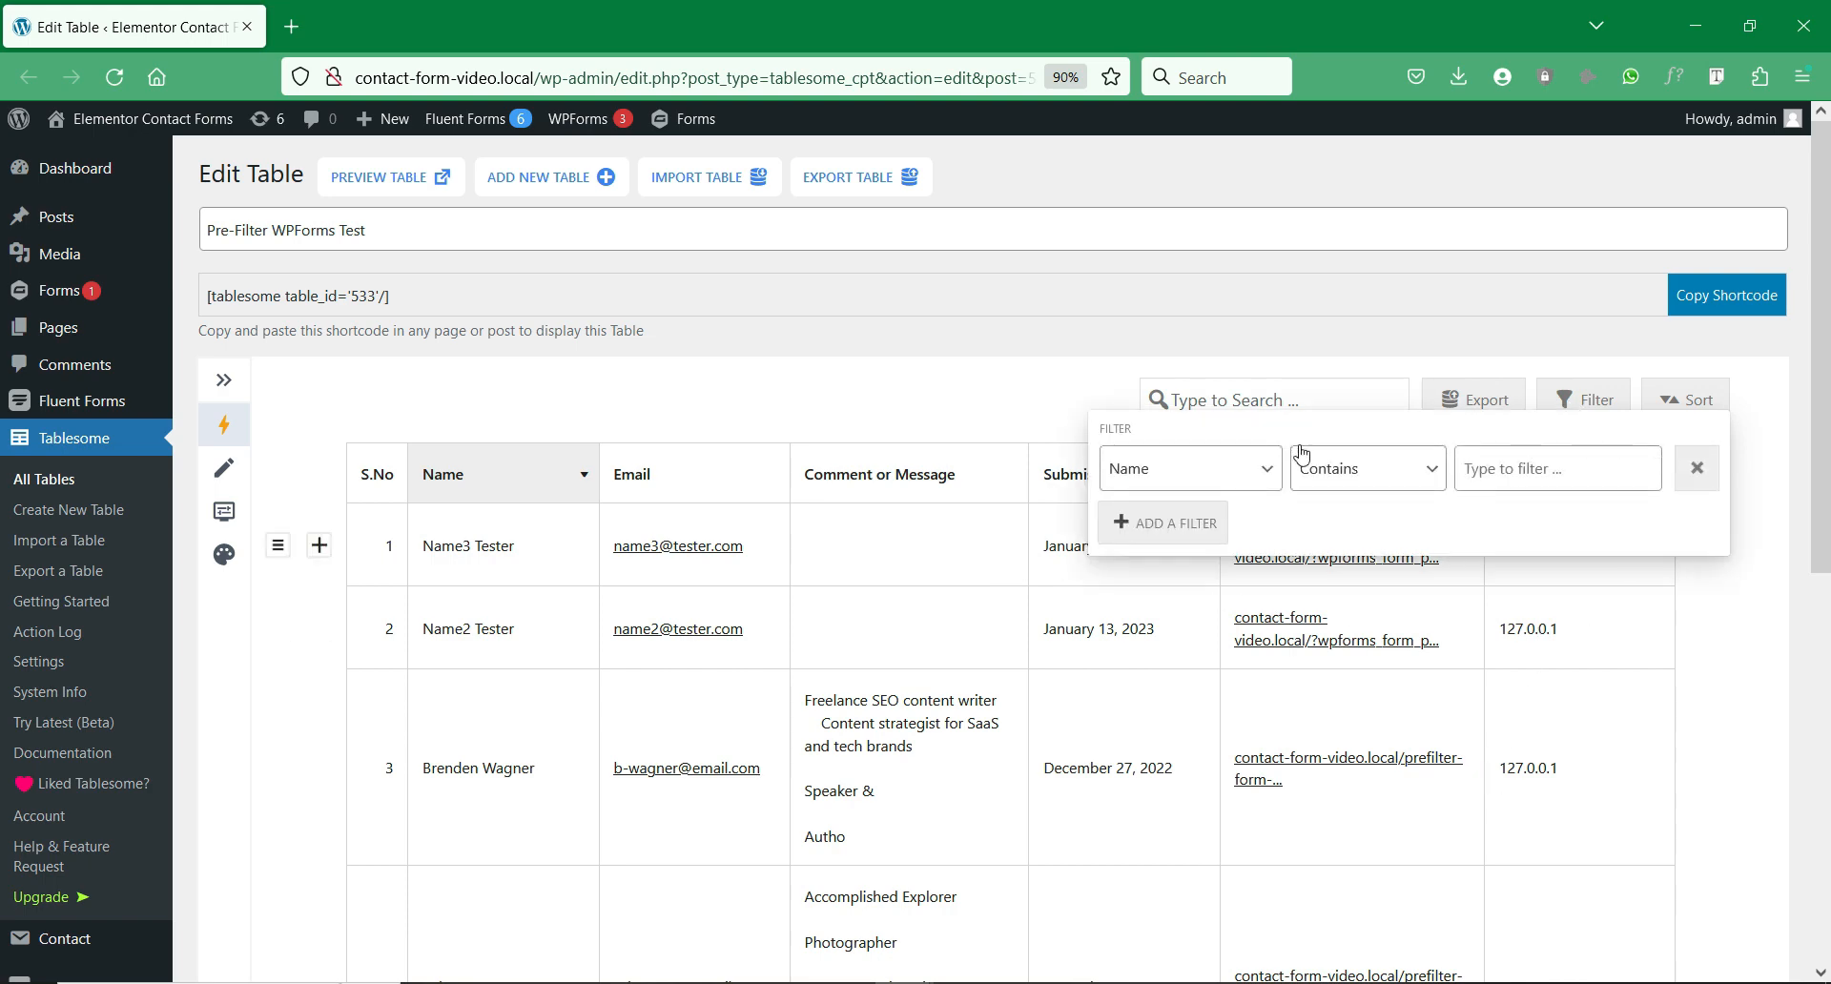
{"action": "left_click", "coordinate": [1251, 488]}
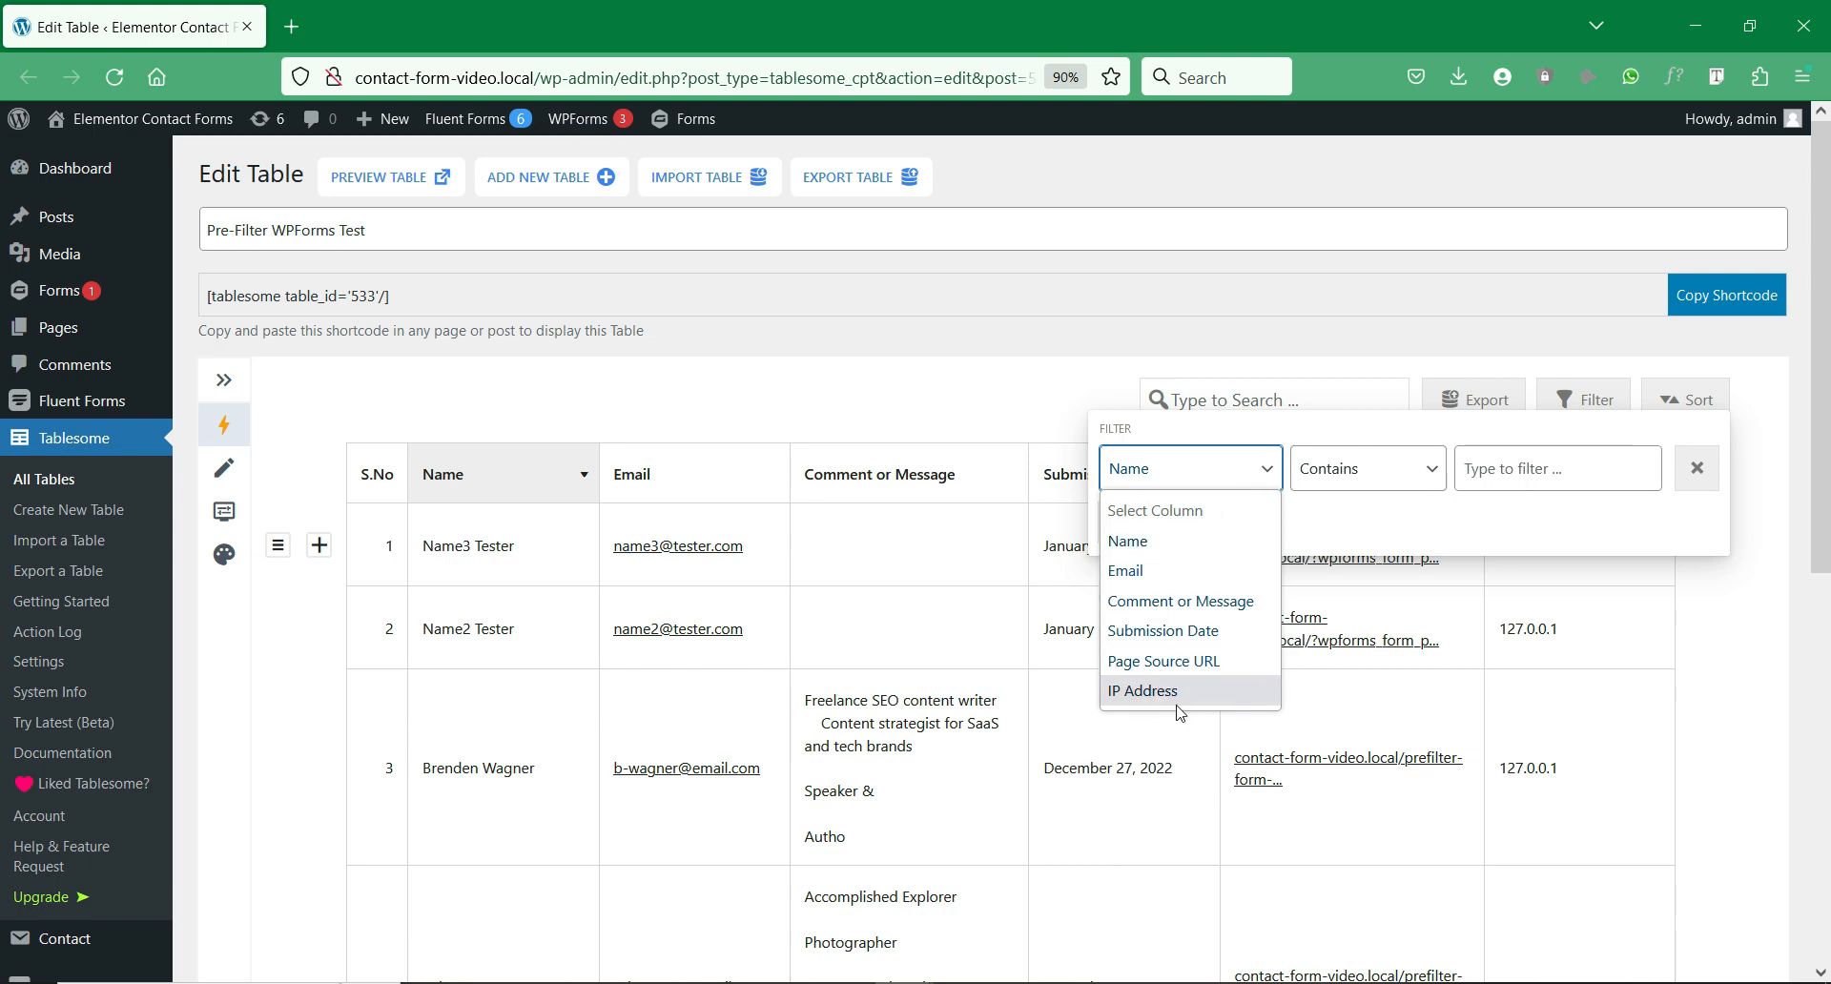
{"action": "left_click", "coordinate": [1211, 631]}
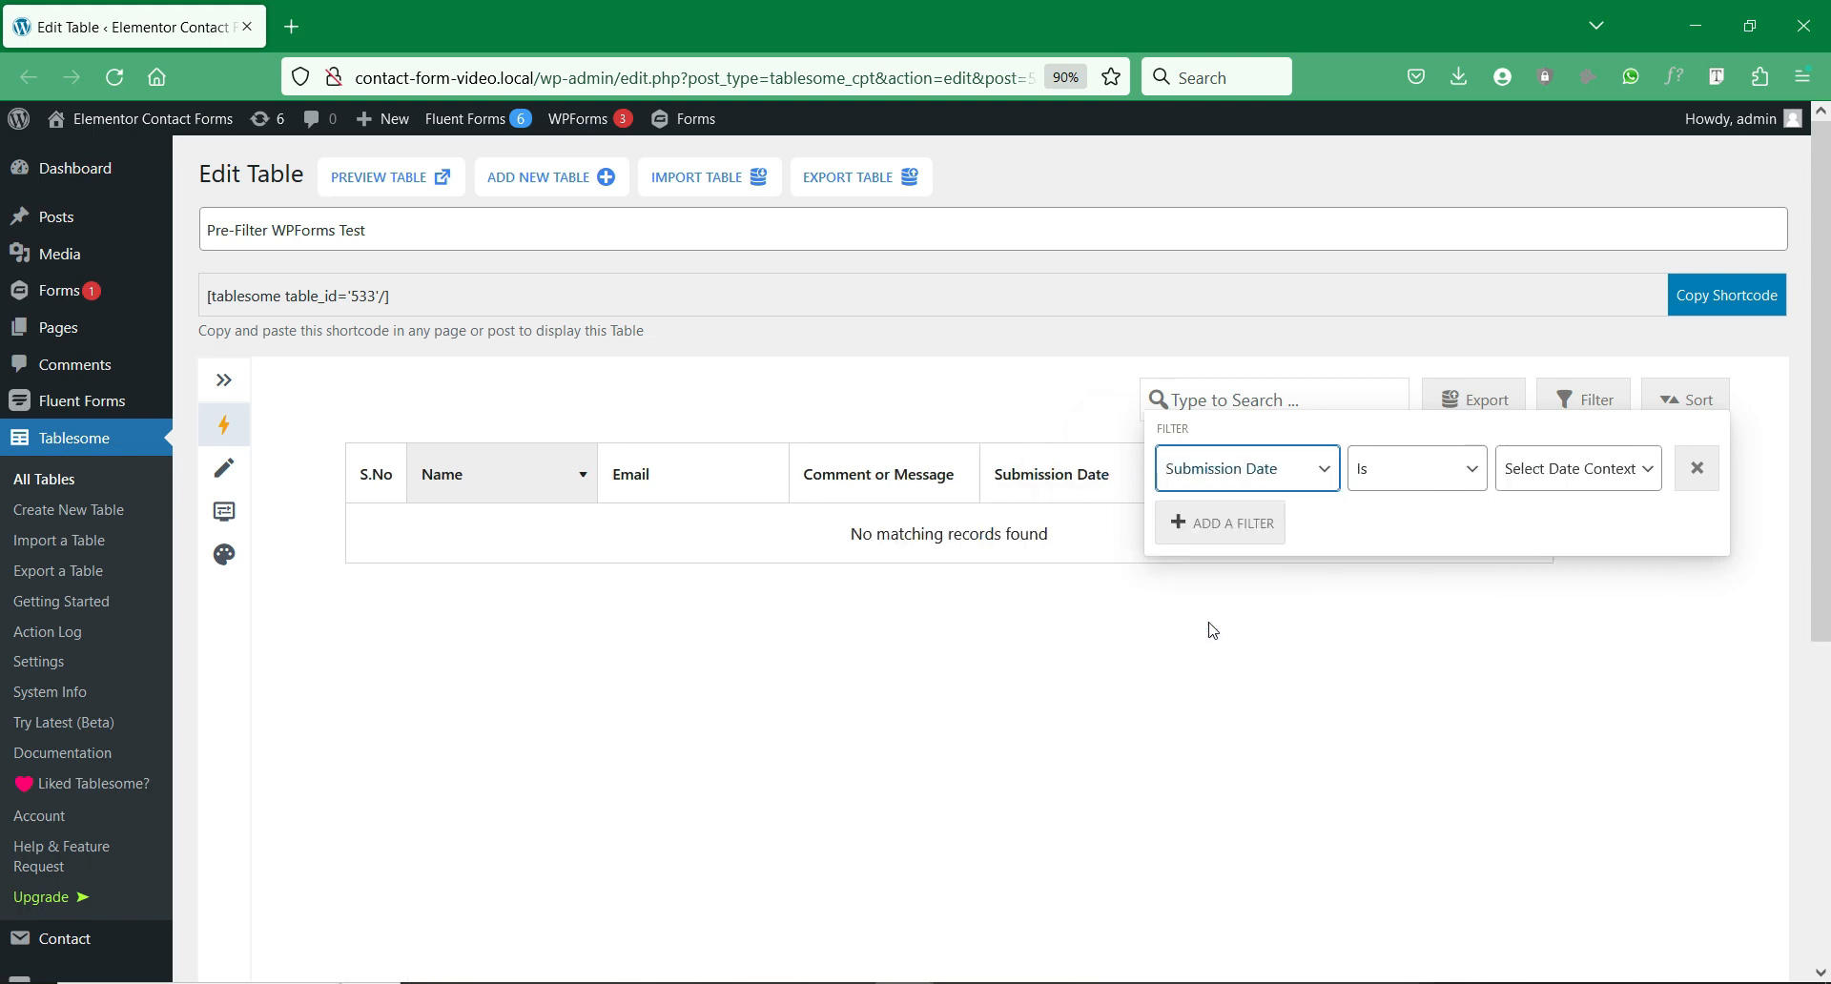
{"action": "left_click", "coordinate": [1425, 472]}
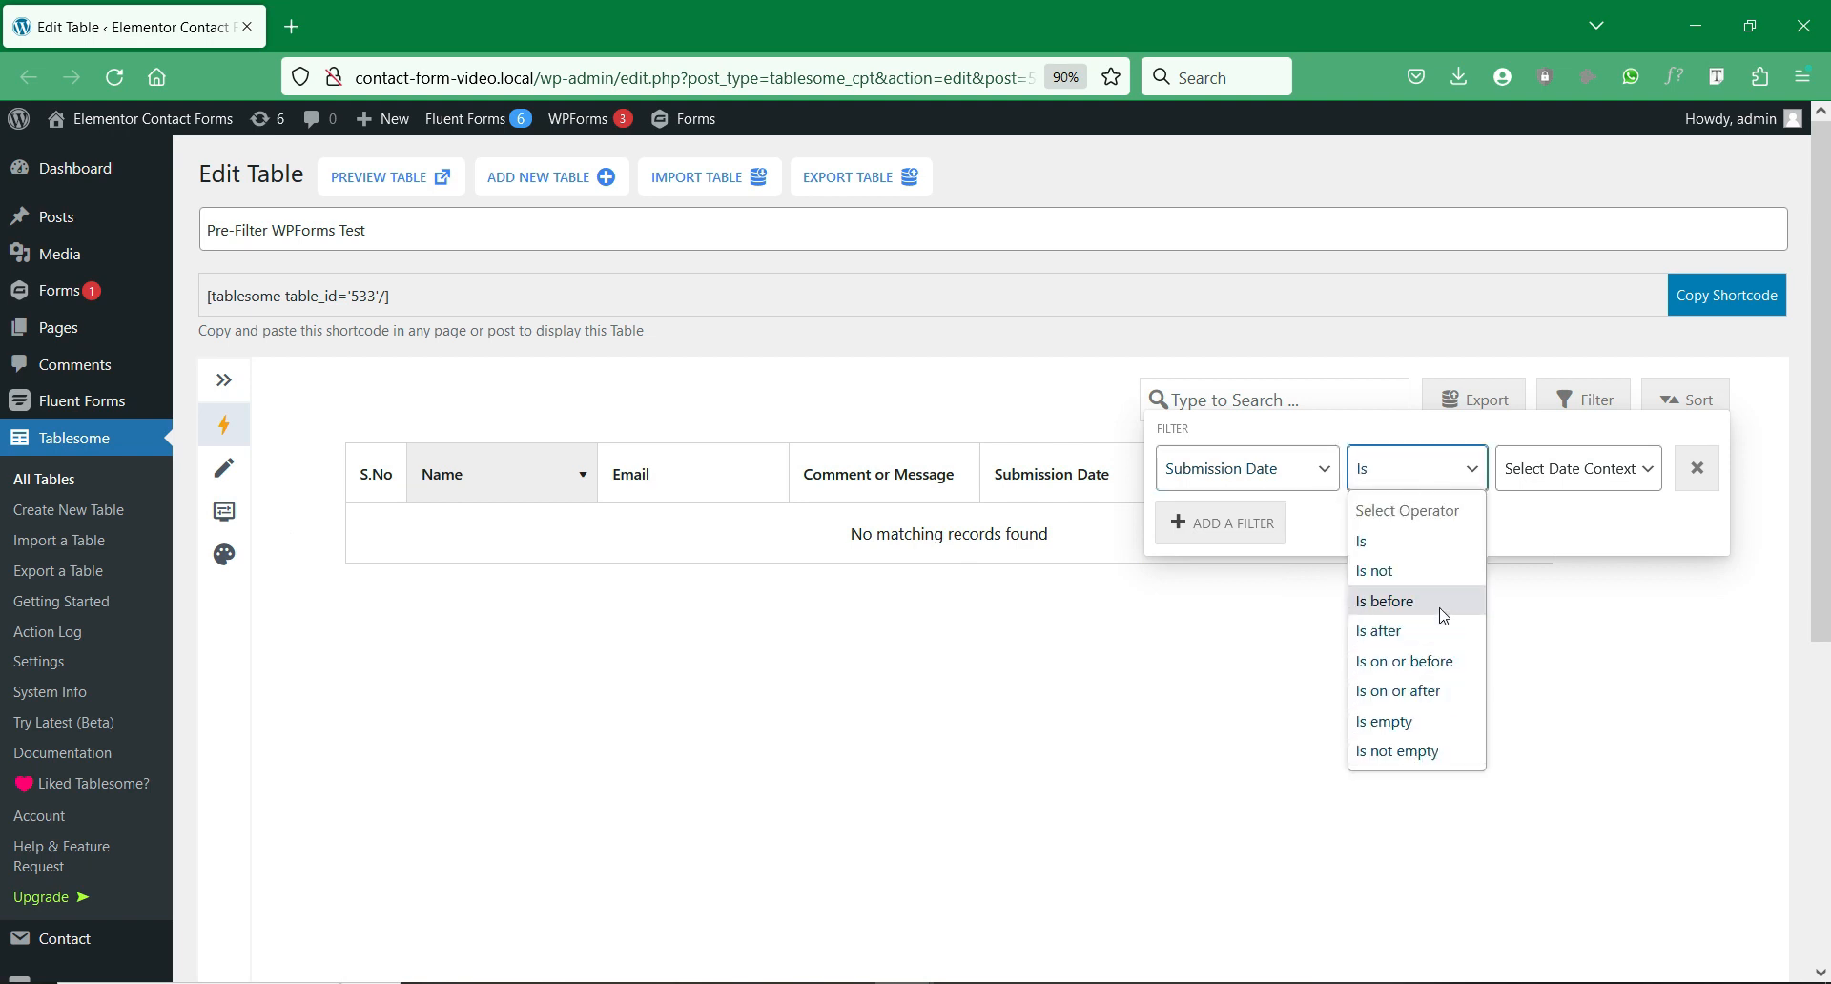
{"action": "left_click", "coordinate": [1442, 554]}
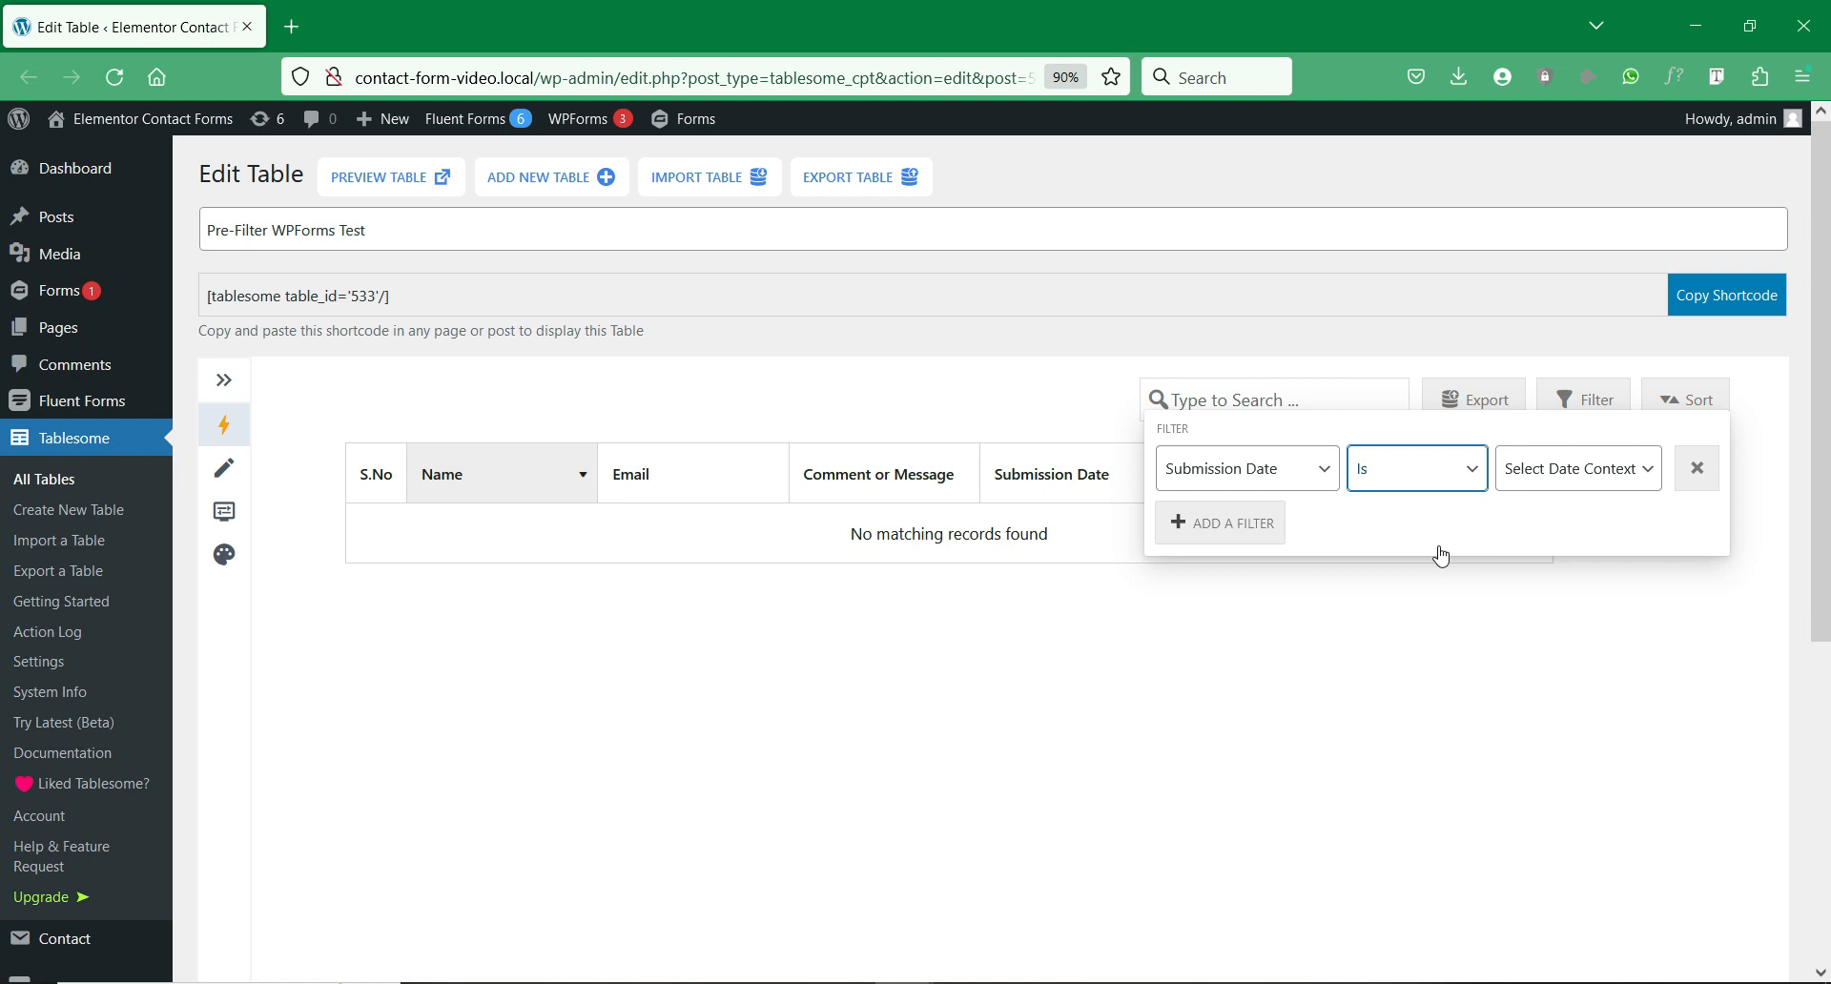
{"action": "left_click", "coordinate": [1542, 468]}
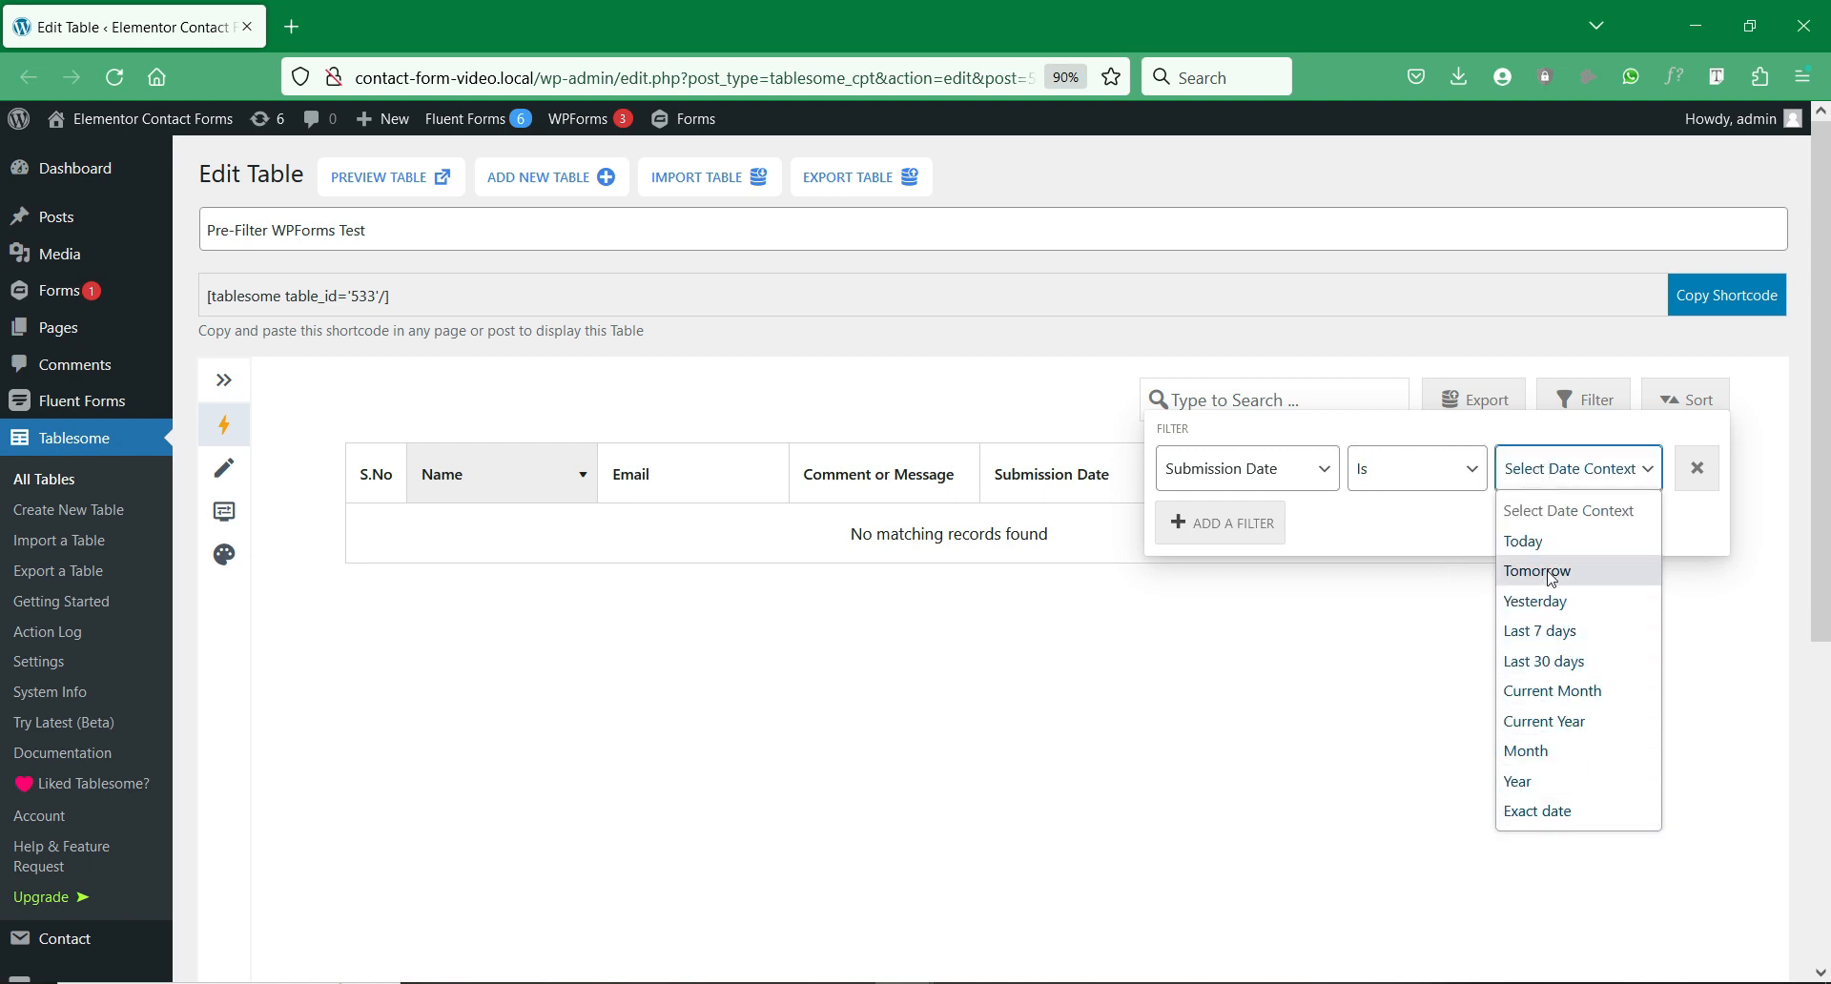
{"action": "left_click", "coordinate": [1554, 784]}
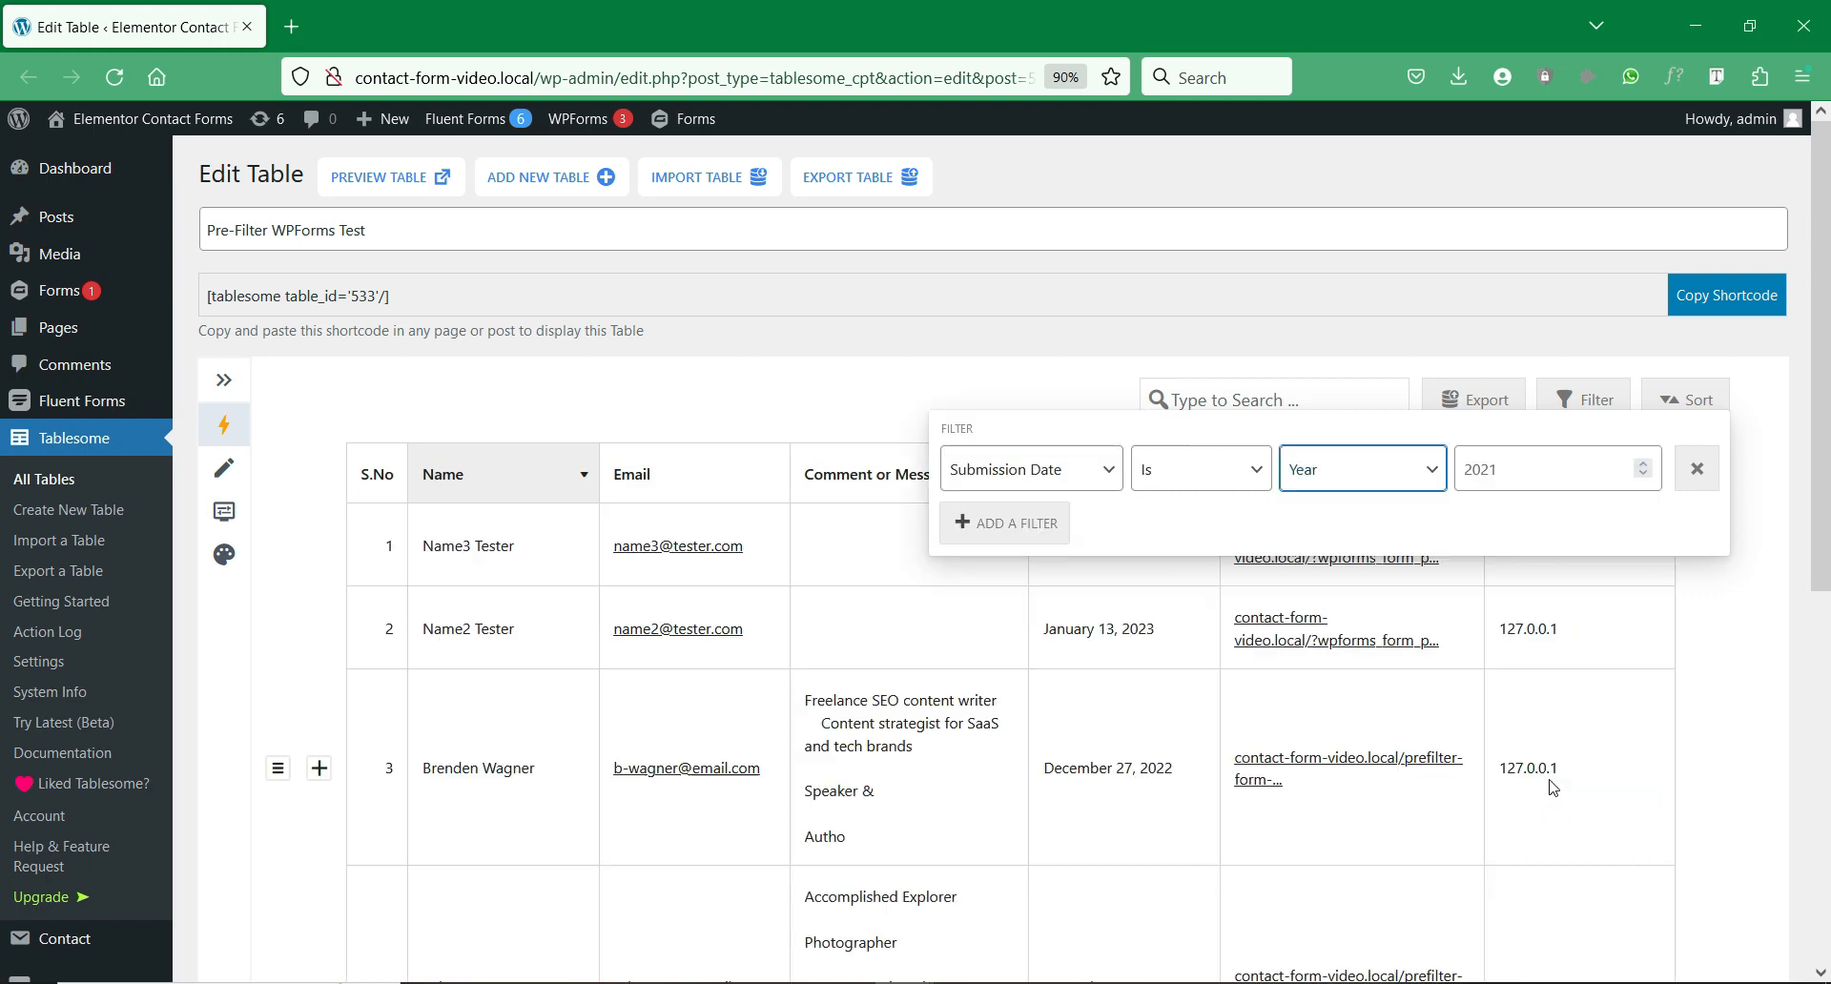
Step: Change the filter year from 2021 to 2022 and close the filter panel
{"action": "left_click", "coordinate": [1552, 469]}
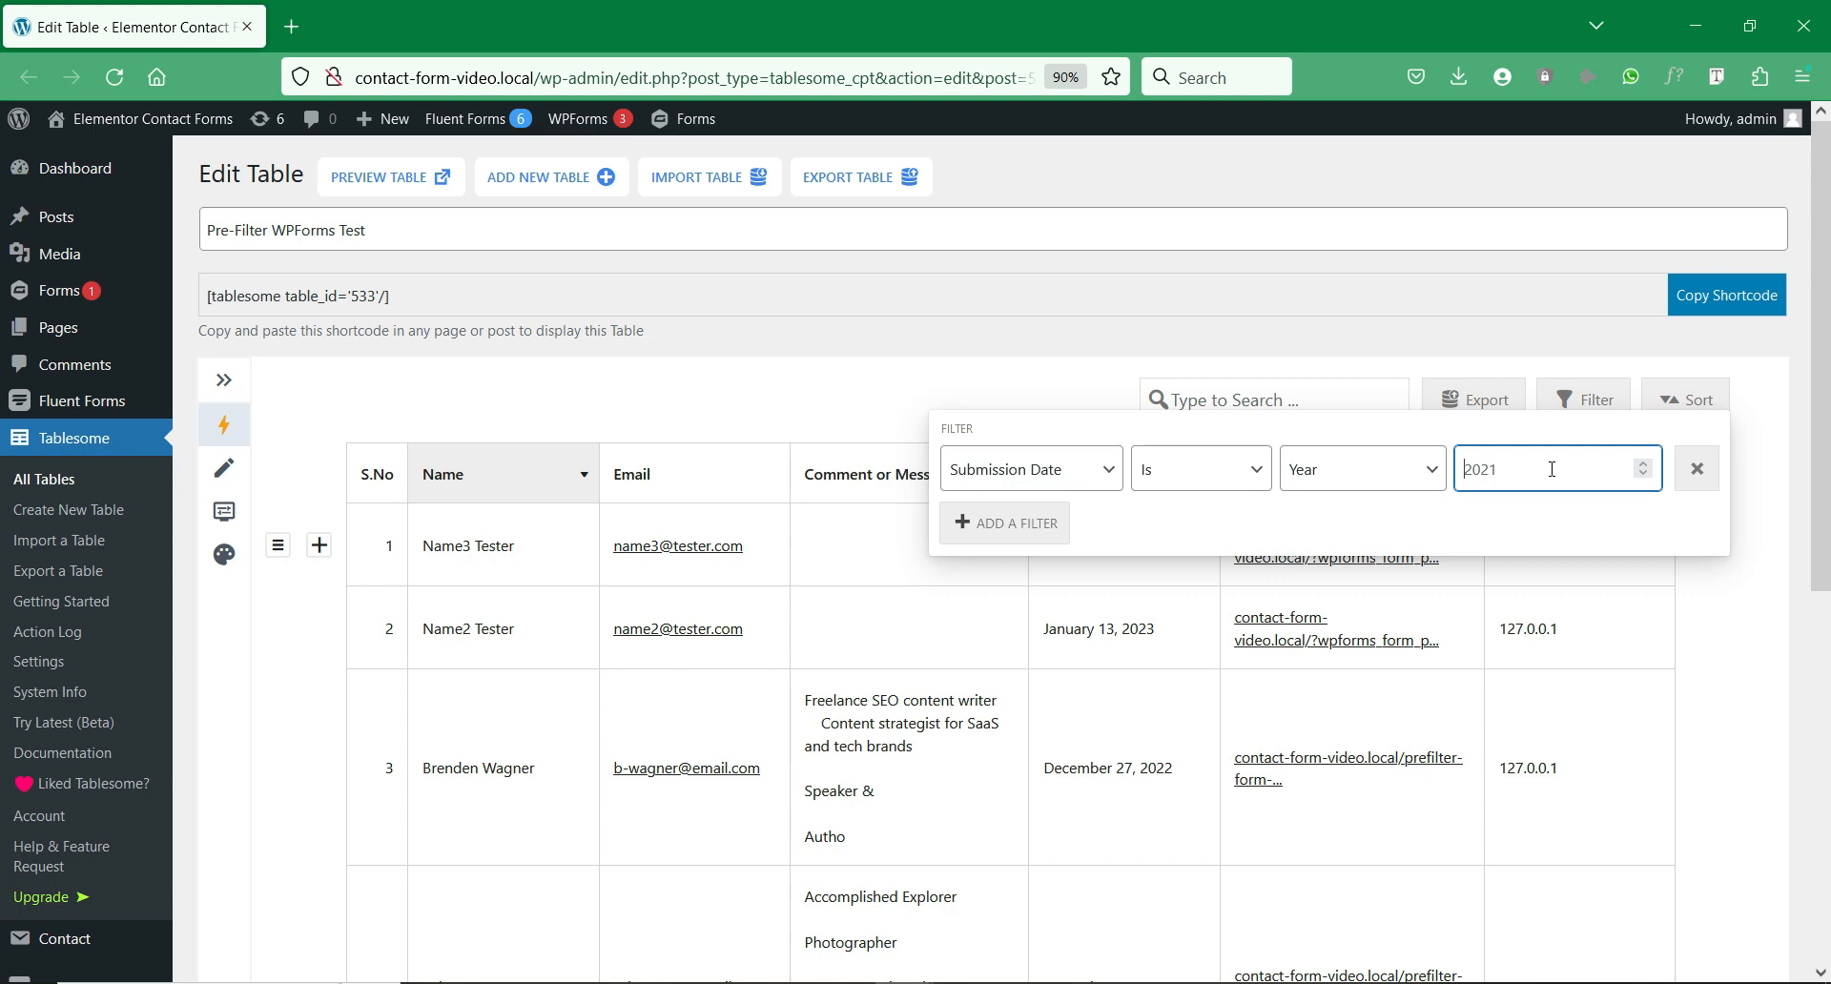
{"action": "key", "text": "BackSpace"}
{"action": "key", "text": "BackSpace"}
{"action": "key", "text": "BackSpace"}
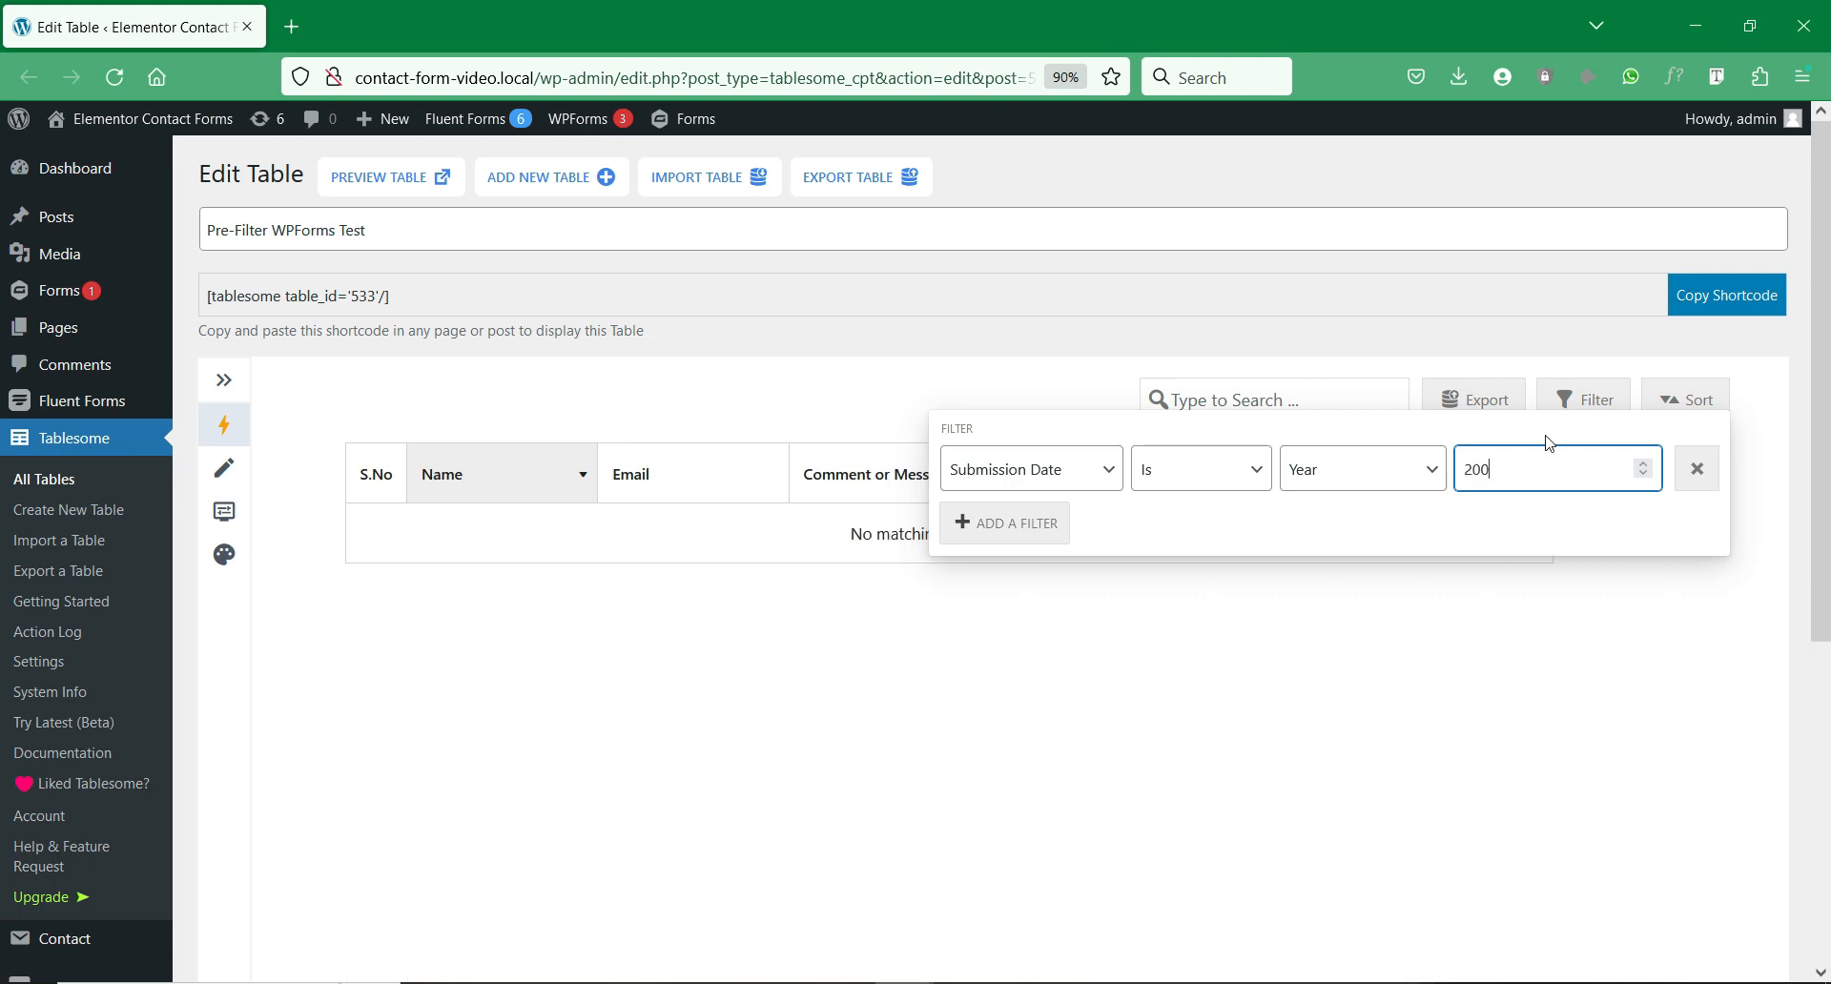
{"action": "type", "text": "022"}
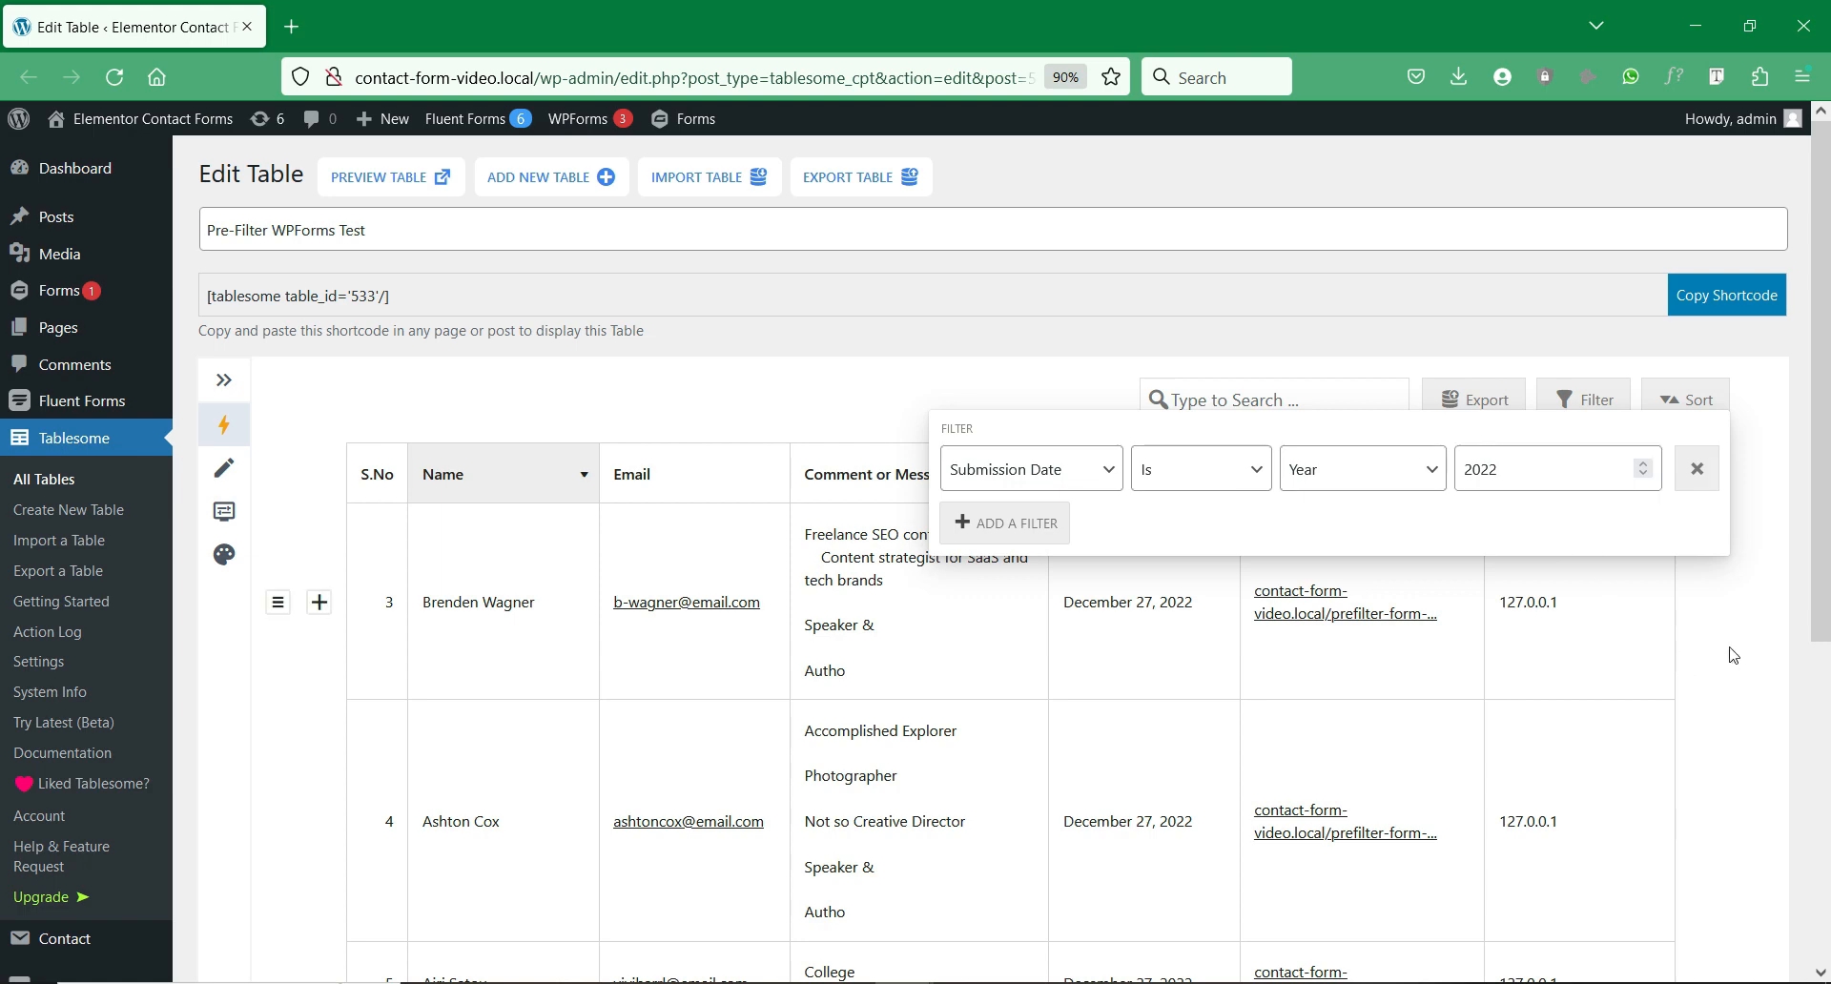
{"action": "left_click", "coordinate": [1726, 658]}
{"action": "scroll", "coordinate": [1514, 651], "scroll_direction": "down", "scroll_amount": 3}
{"action": "scroll", "coordinate": [1514, 652], "scroll_direction": "up", "scroll_amount": 1}
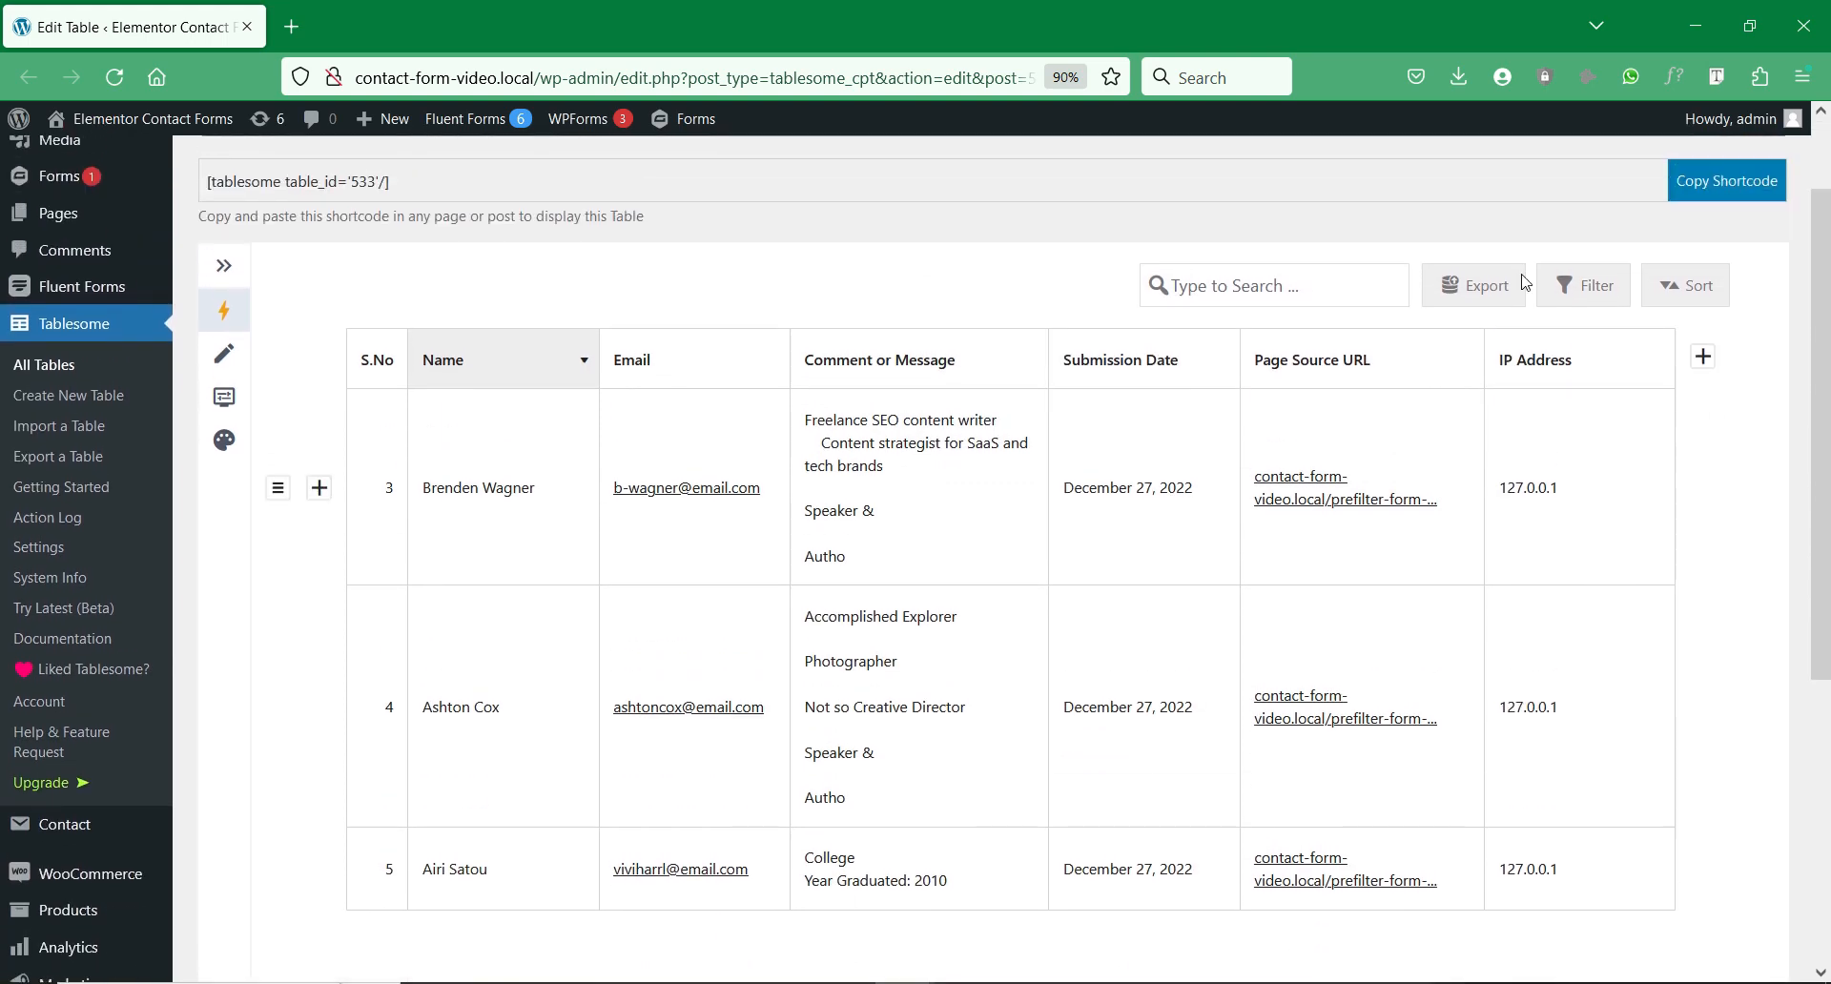
{"action": "left_click", "coordinate": [1475, 296]}
{"action": "left_click", "coordinate": [1497, 444]}
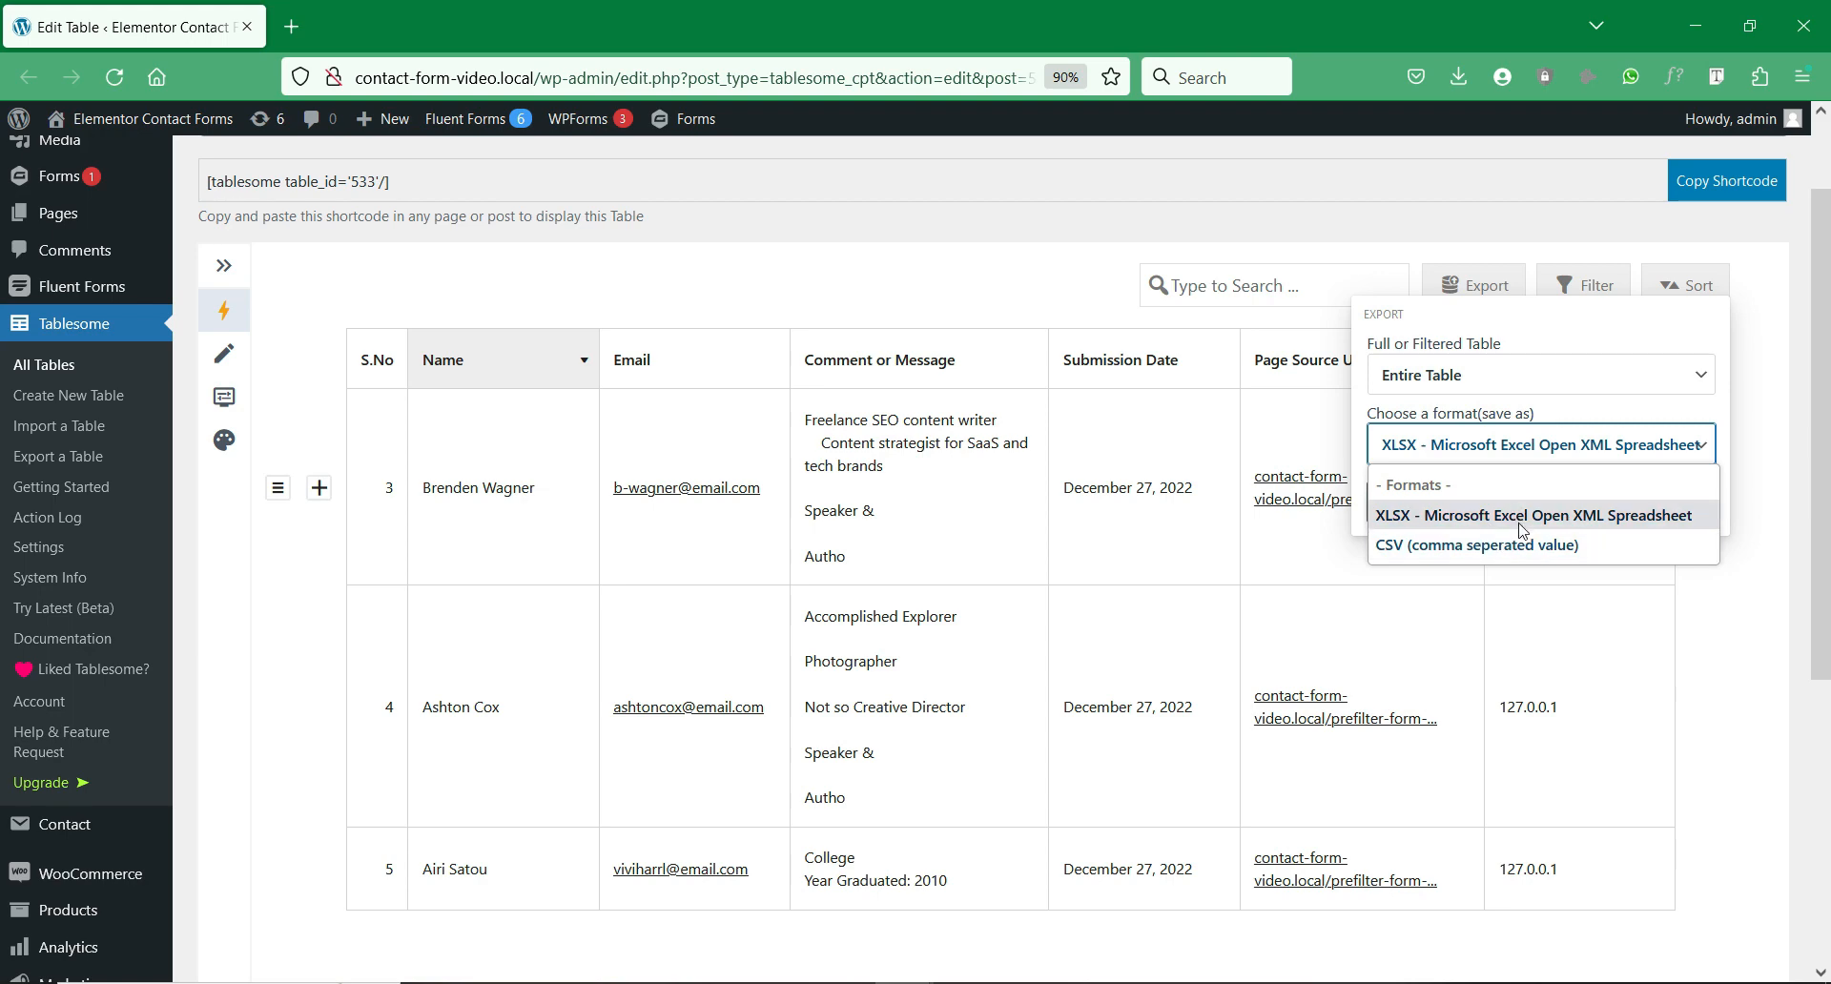
{"action": "left_click", "coordinate": [1522, 527]}
{"action": "left_click", "coordinate": [1542, 501]}
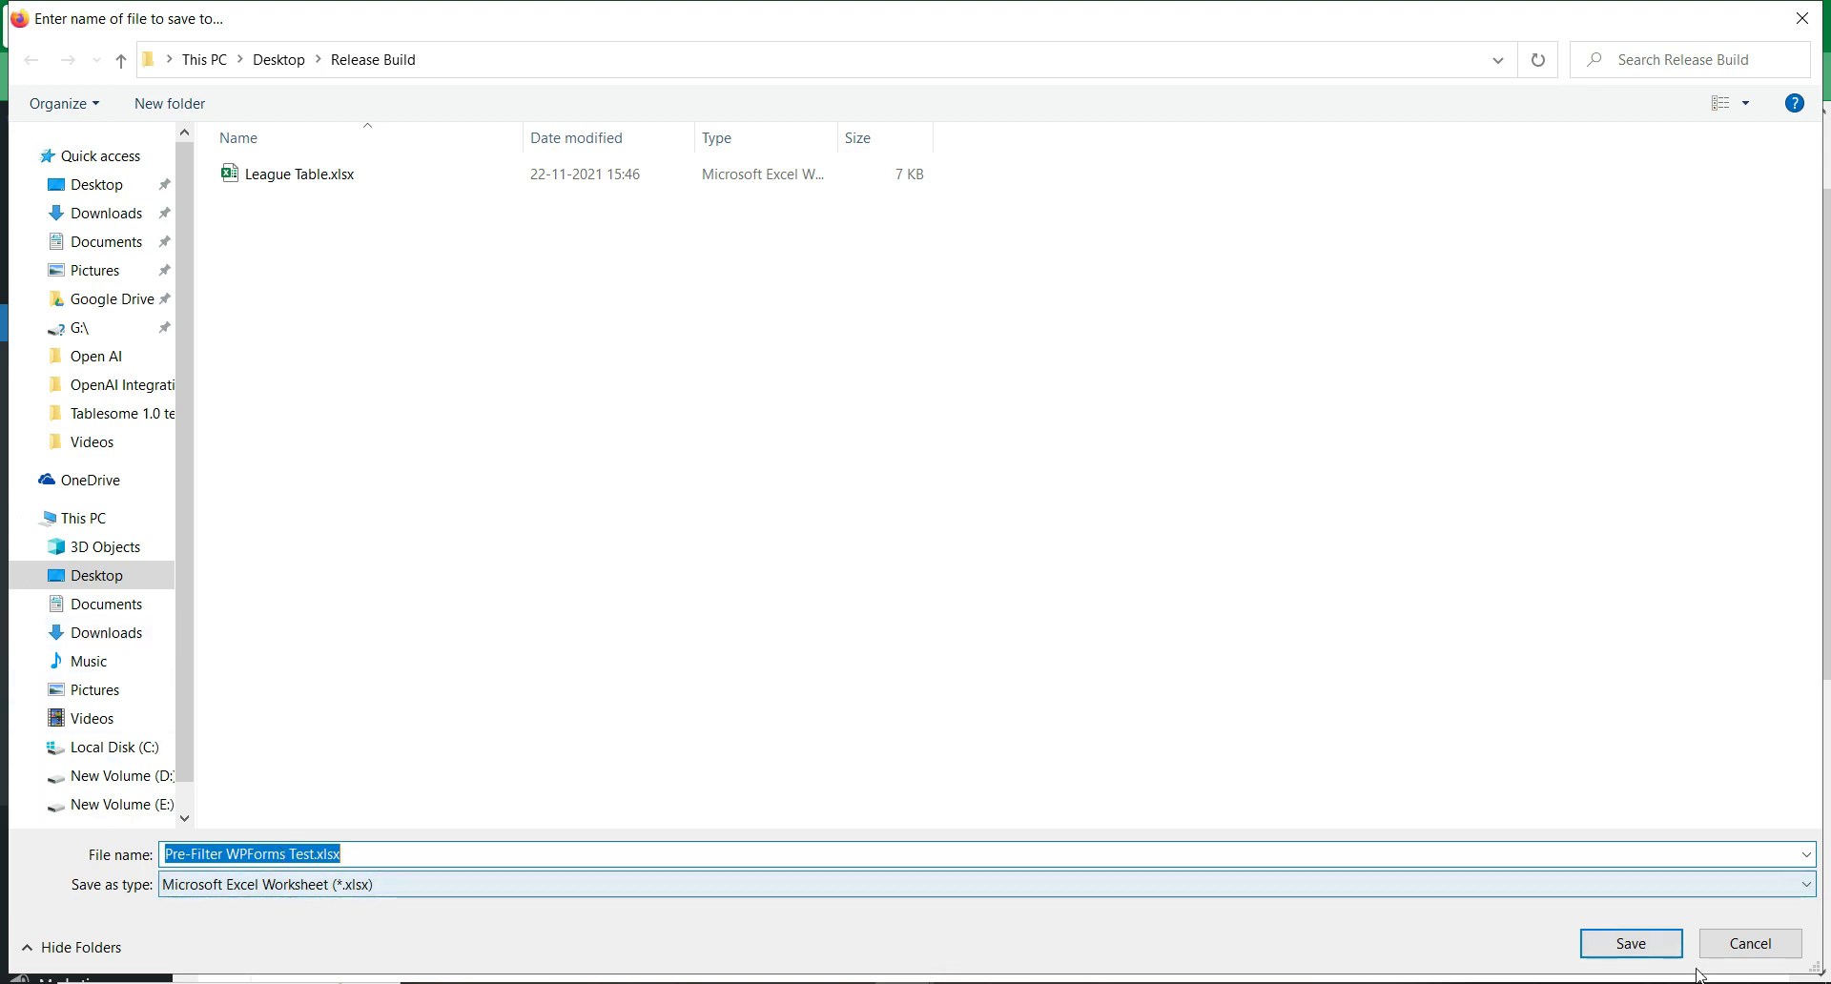
{"action": "left_click", "coordinate": [1764, 959]}
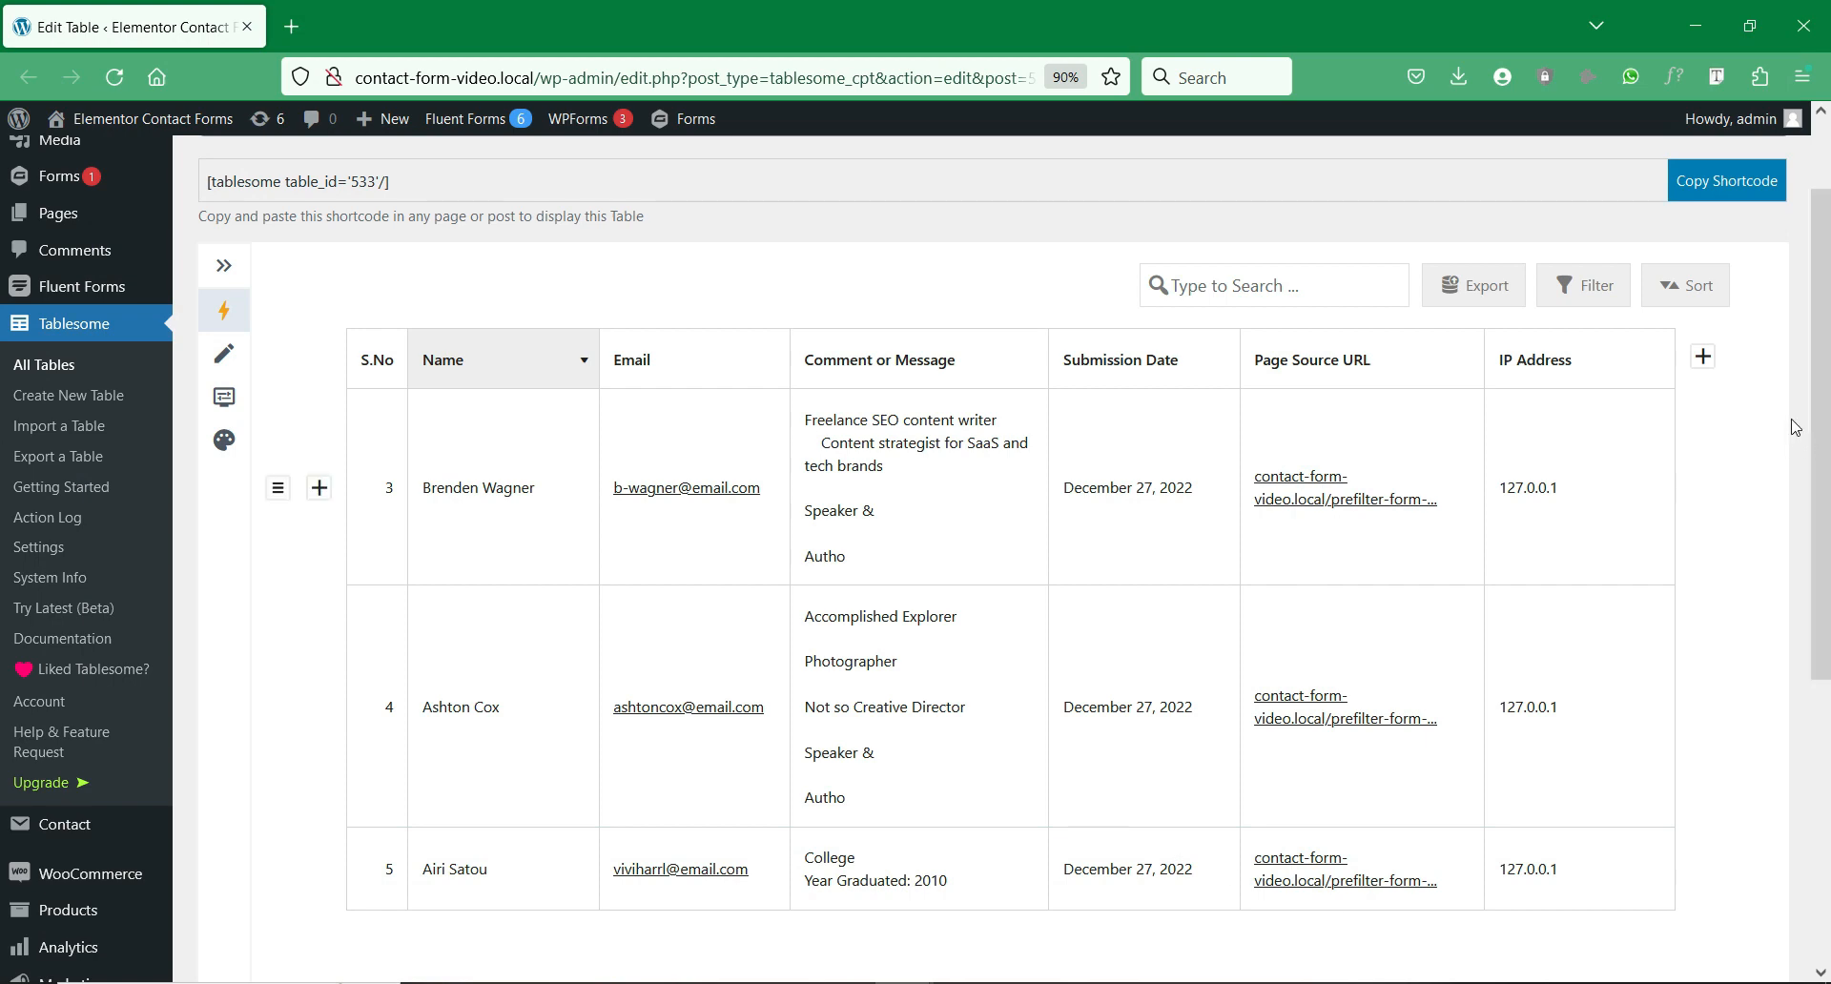
{"action": "scroll", "coordinate": [1755, 412], "scroll_direction": "up", "scroll_amount": 2}
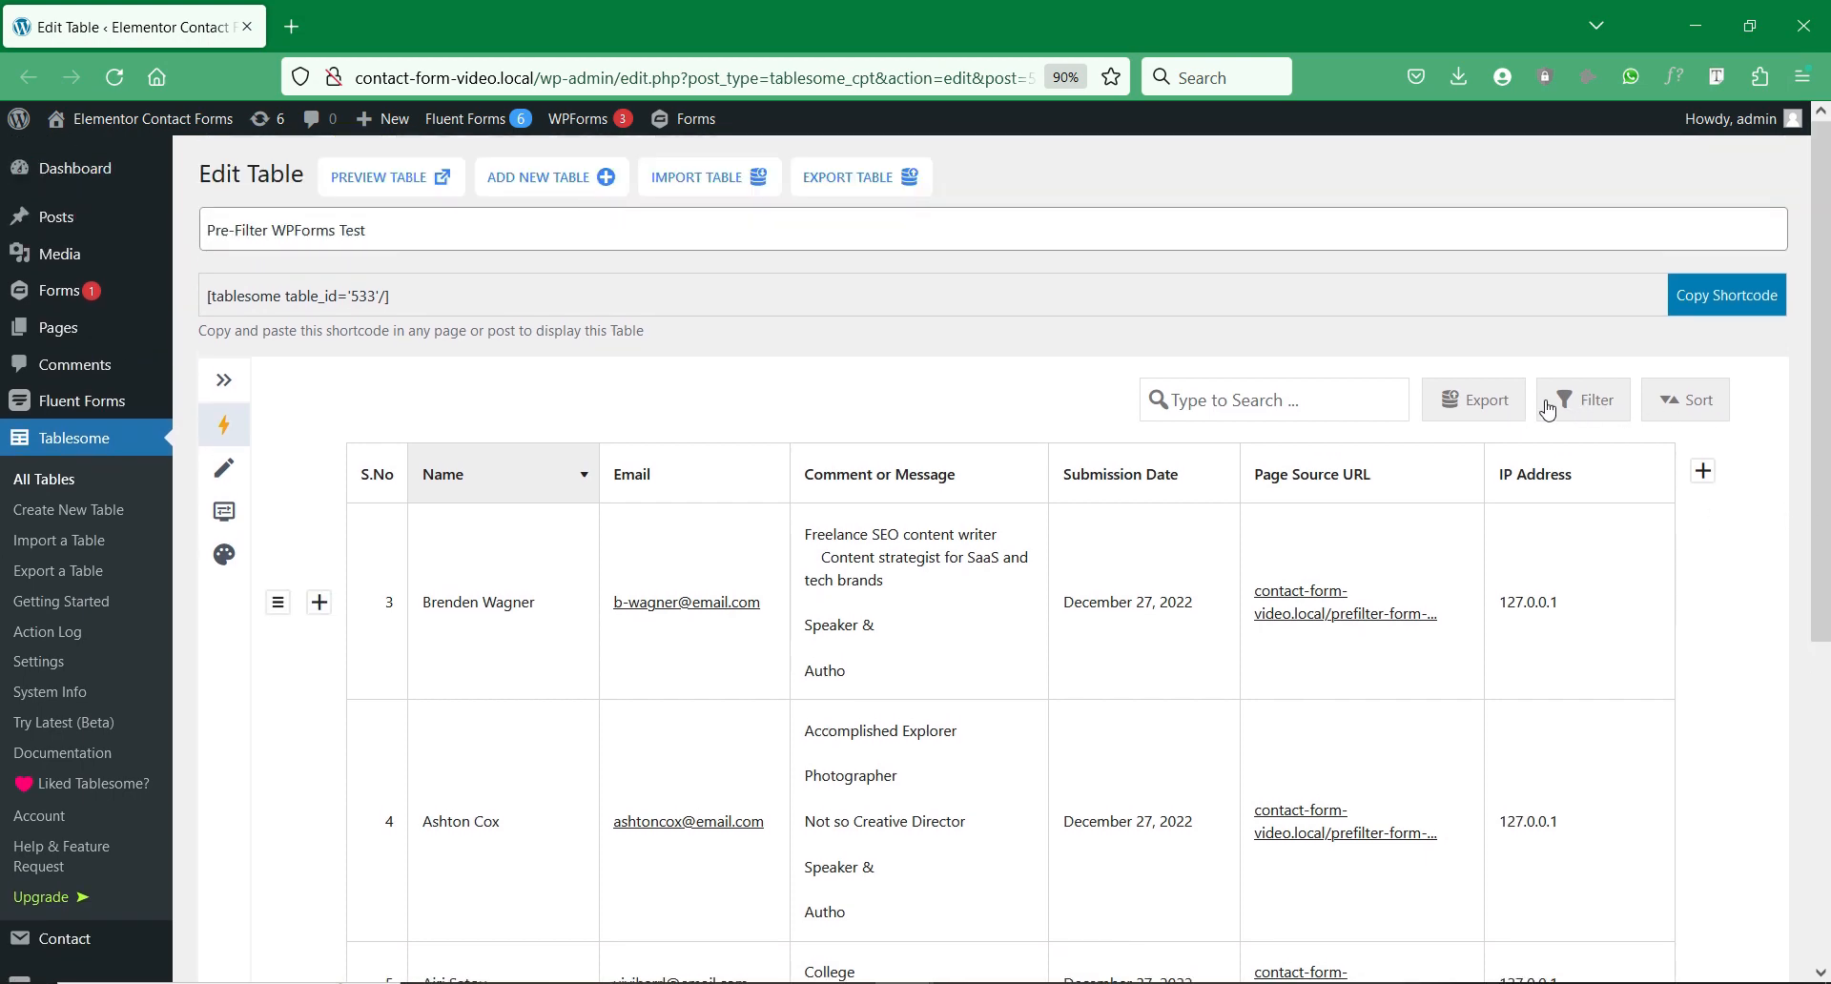
{"action": "right_click", "coordinate": [1530, 170]}
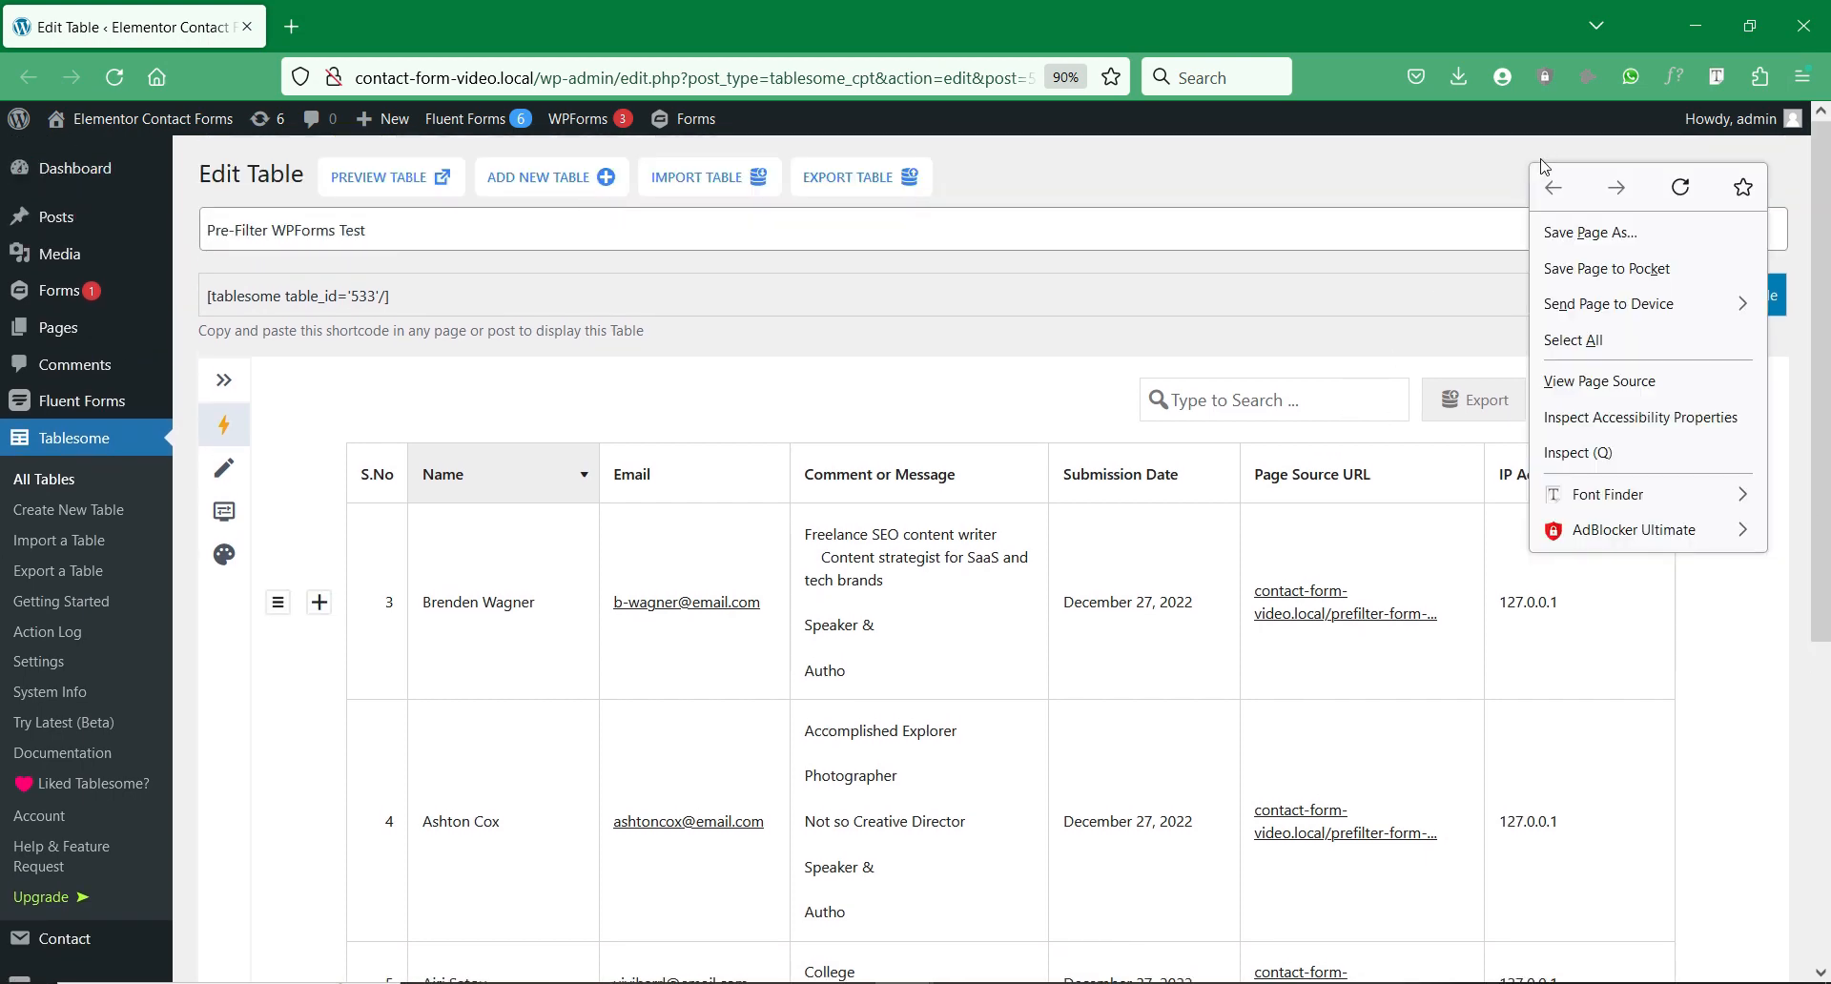
Step: Set up exporting Pre-Filter WPForms Test as CSV with a semicolon delimiter
{"action": "left_click", "coordinate": [855, 181]}
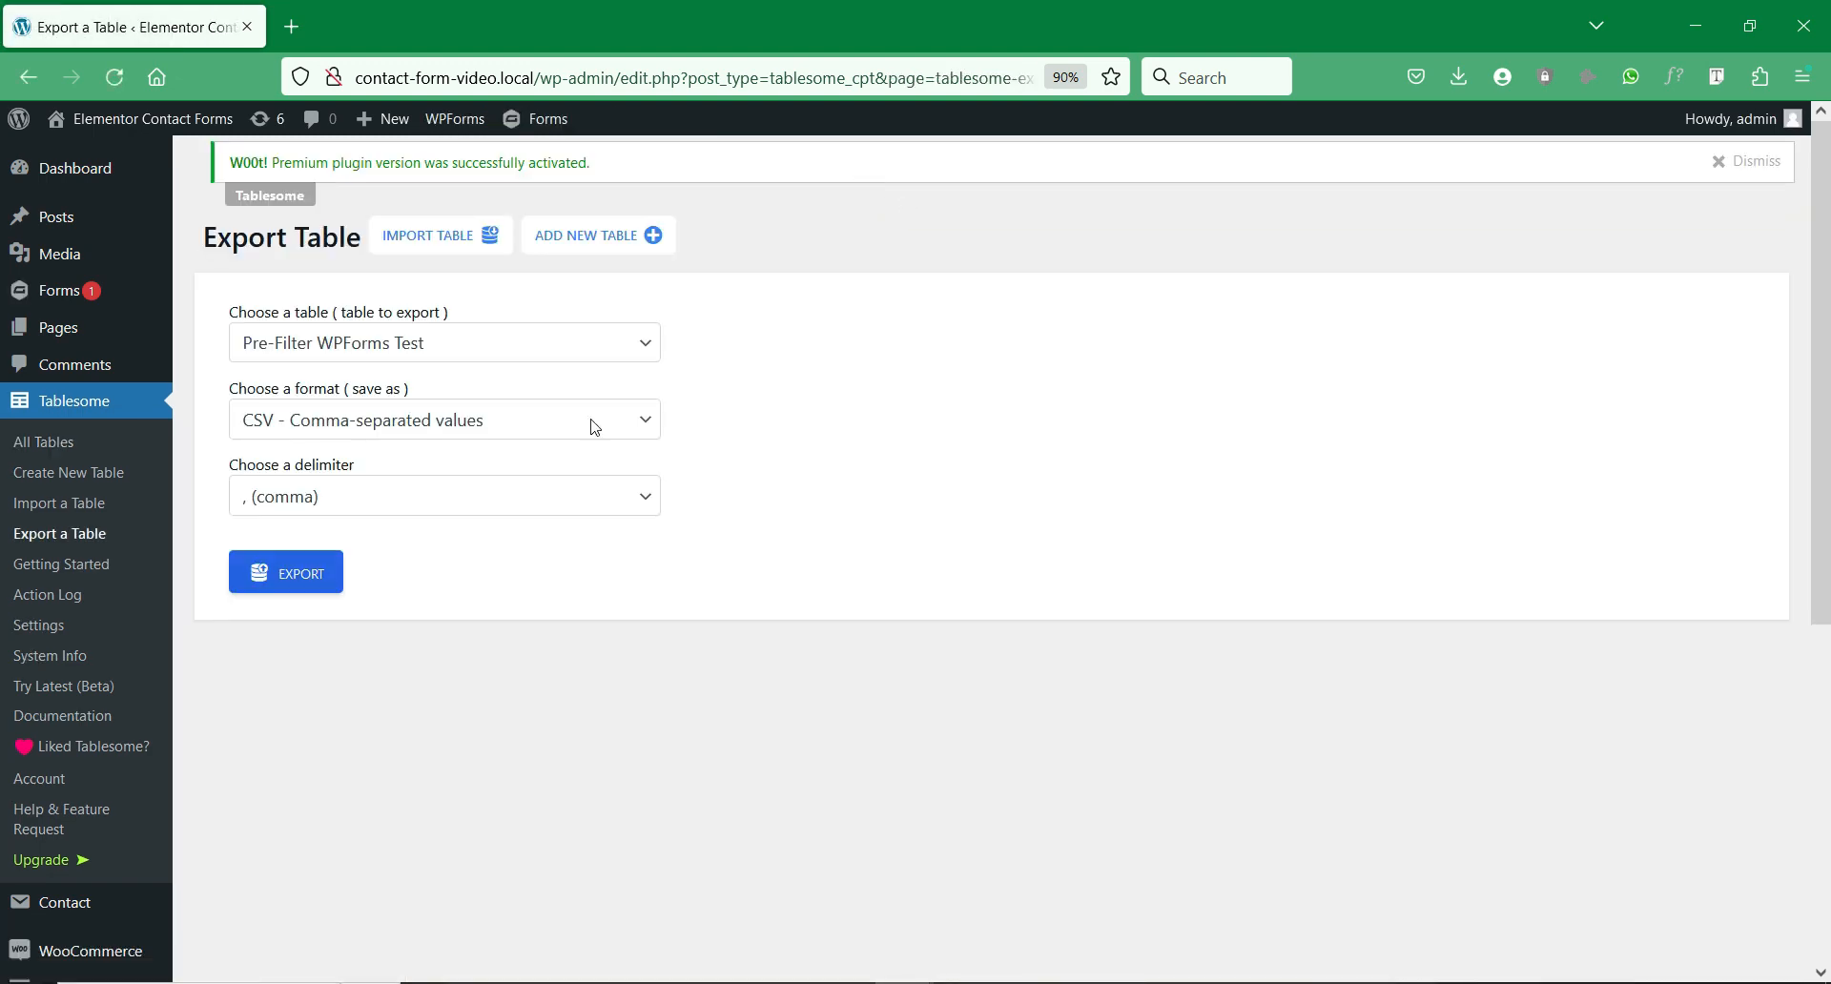
{"action": "left_click", "coordinate": [635, 353]}
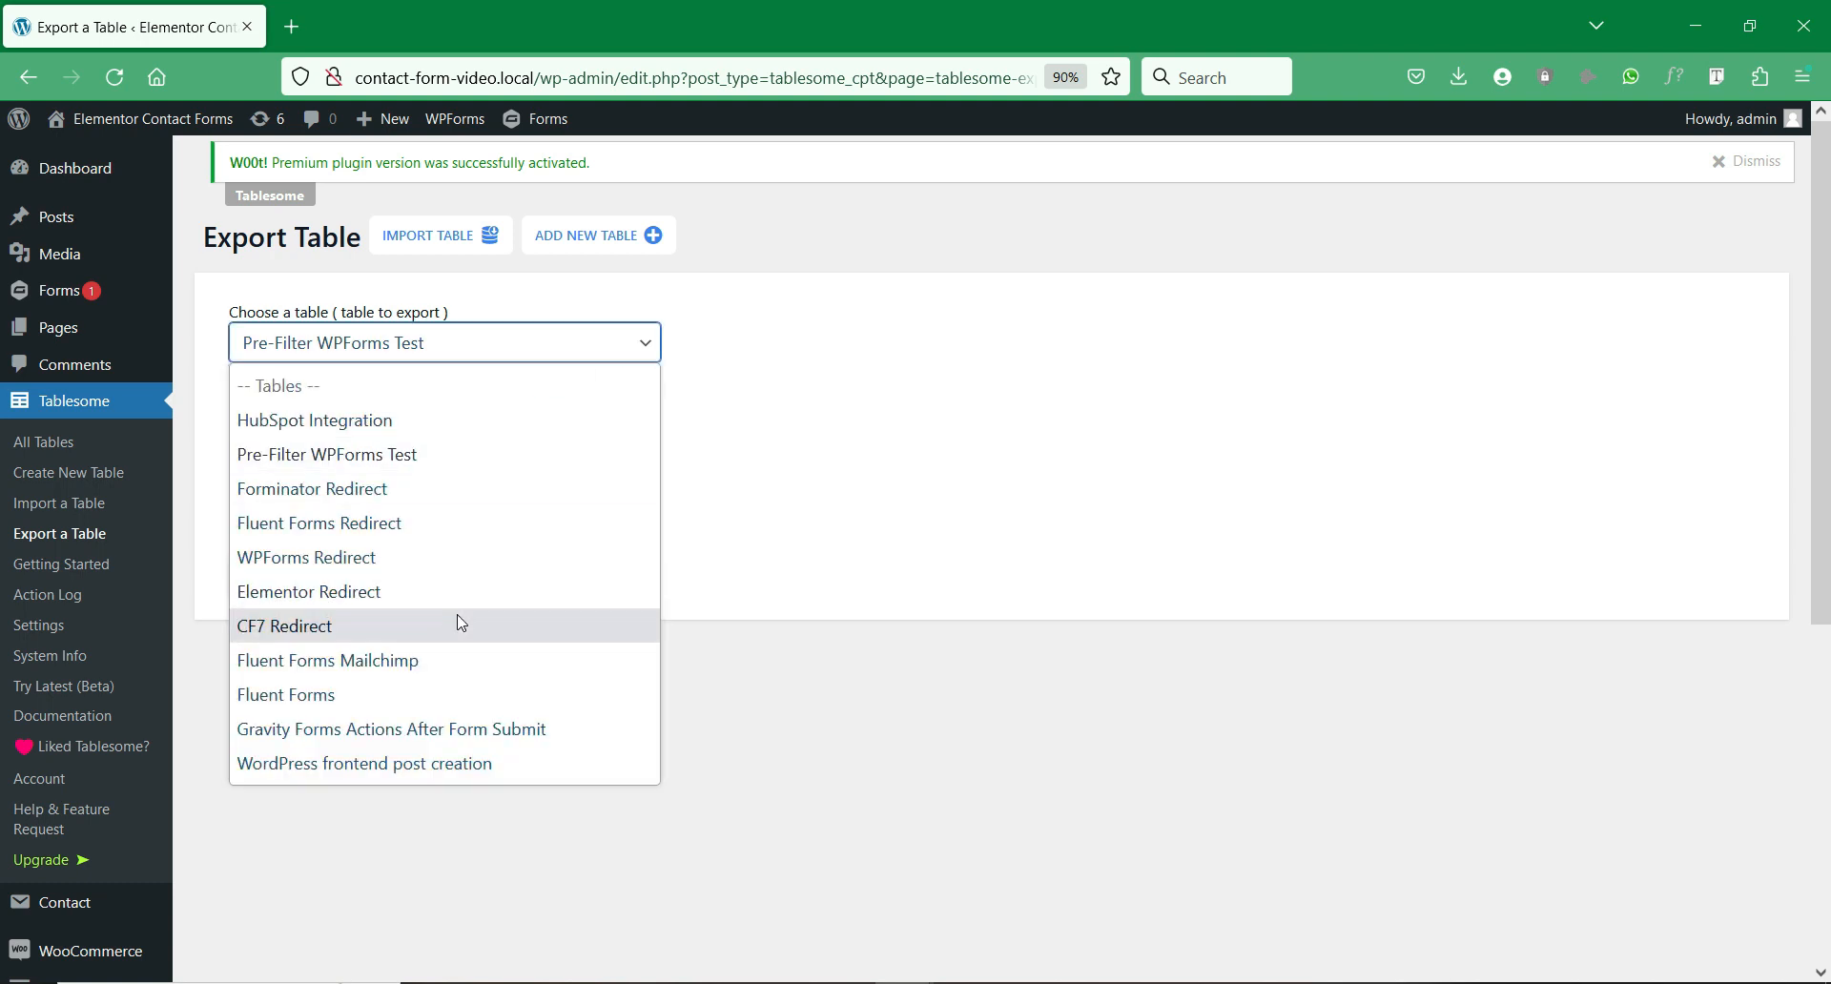
{"action": "left_click", "coordinate": [877, 427]}
{"action": "left_click", "coordinate": [580, 421]}
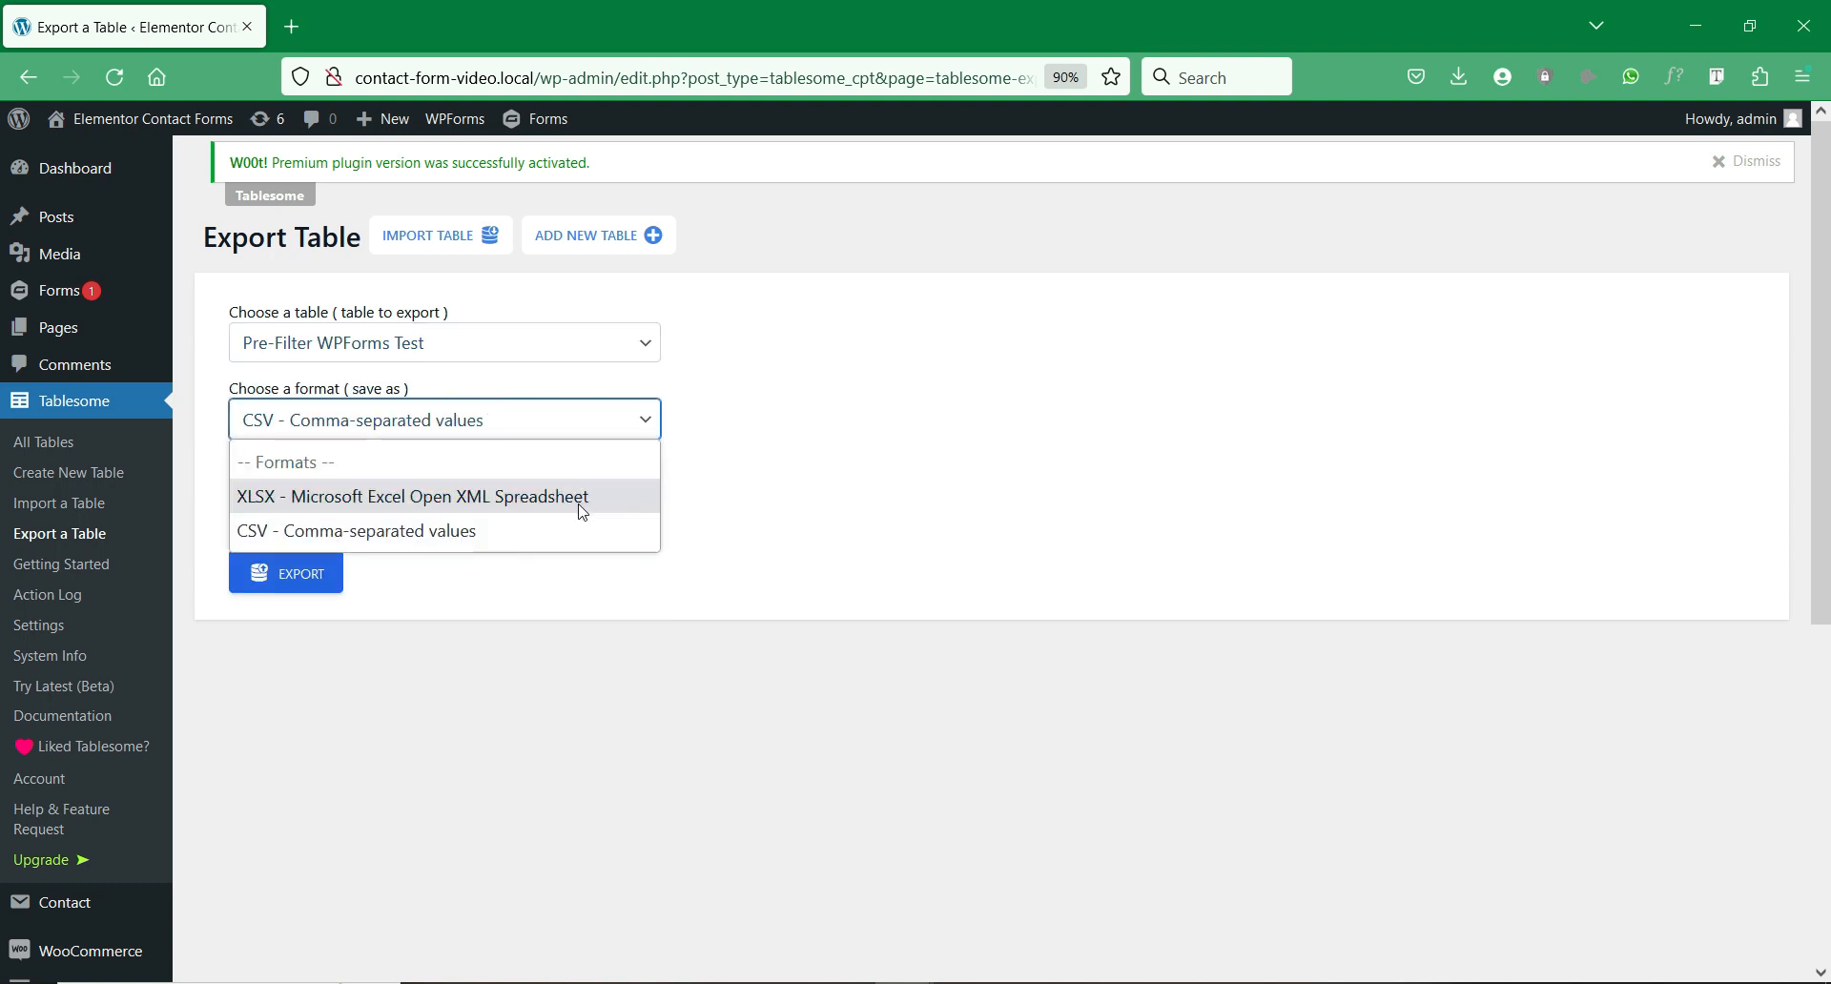
{"action": "left_click", "coordinate": [610, 502]}
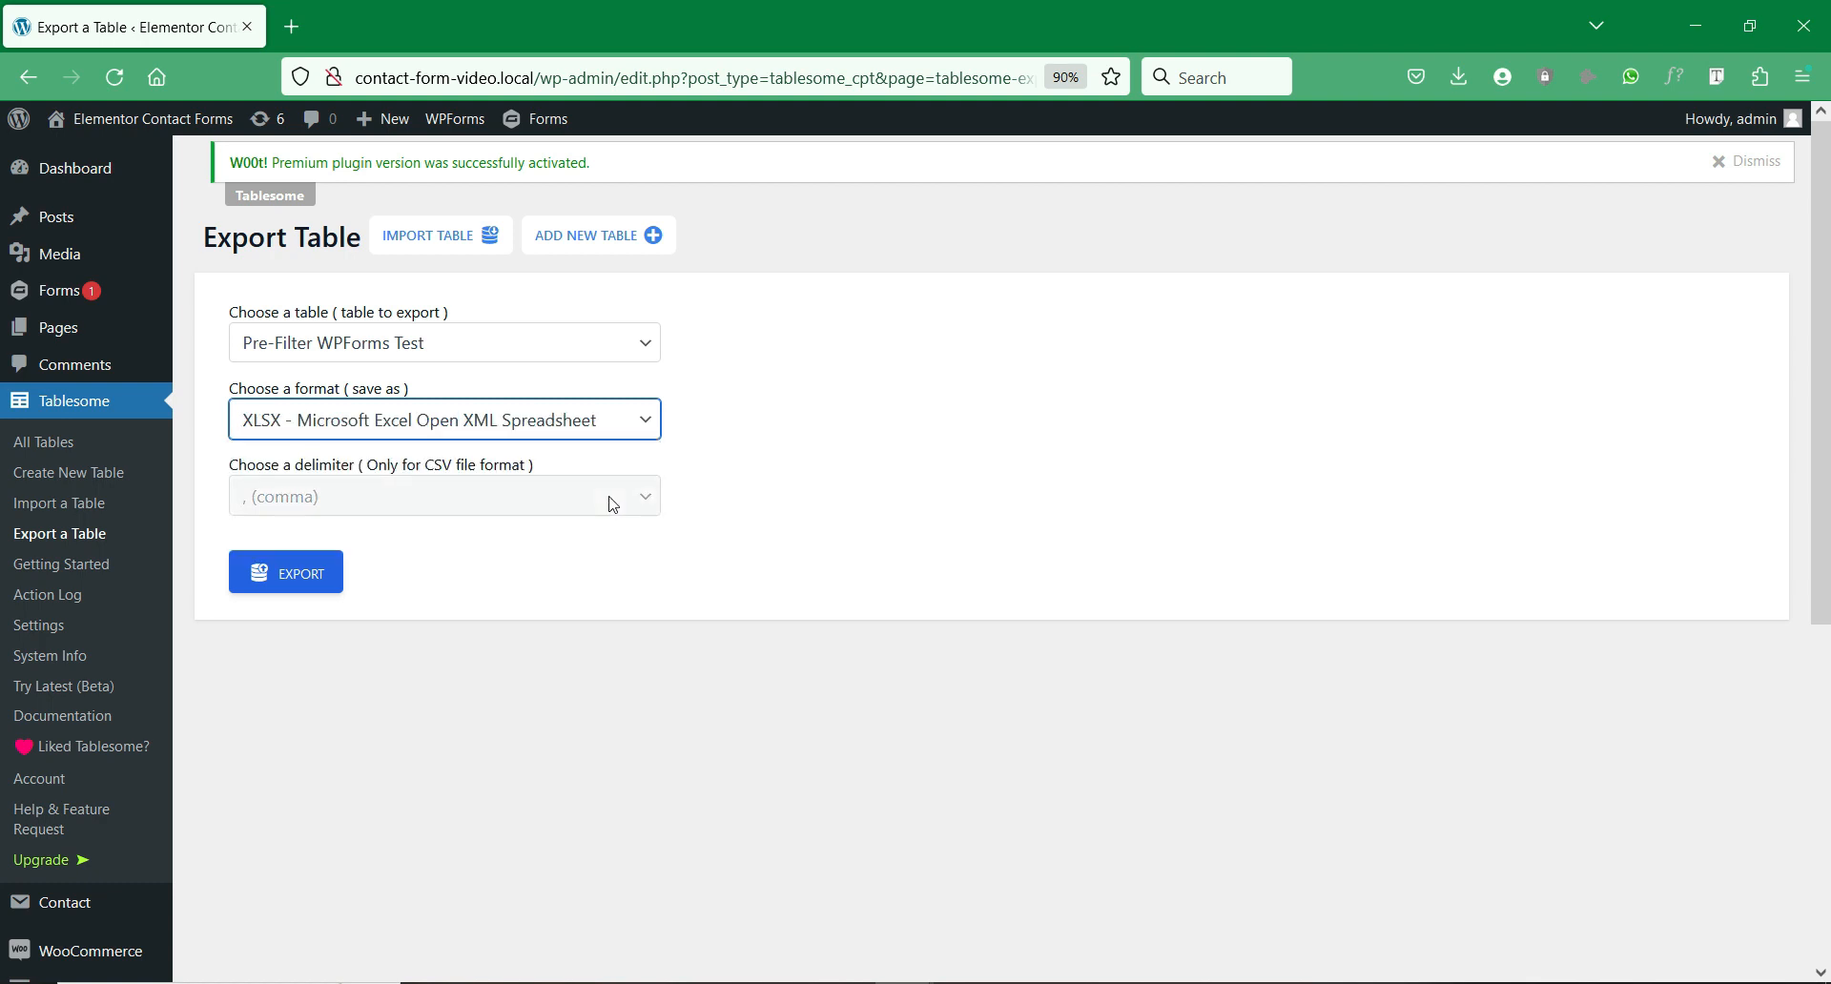
{"action": "left_click", "coordinate": [644, 421]}
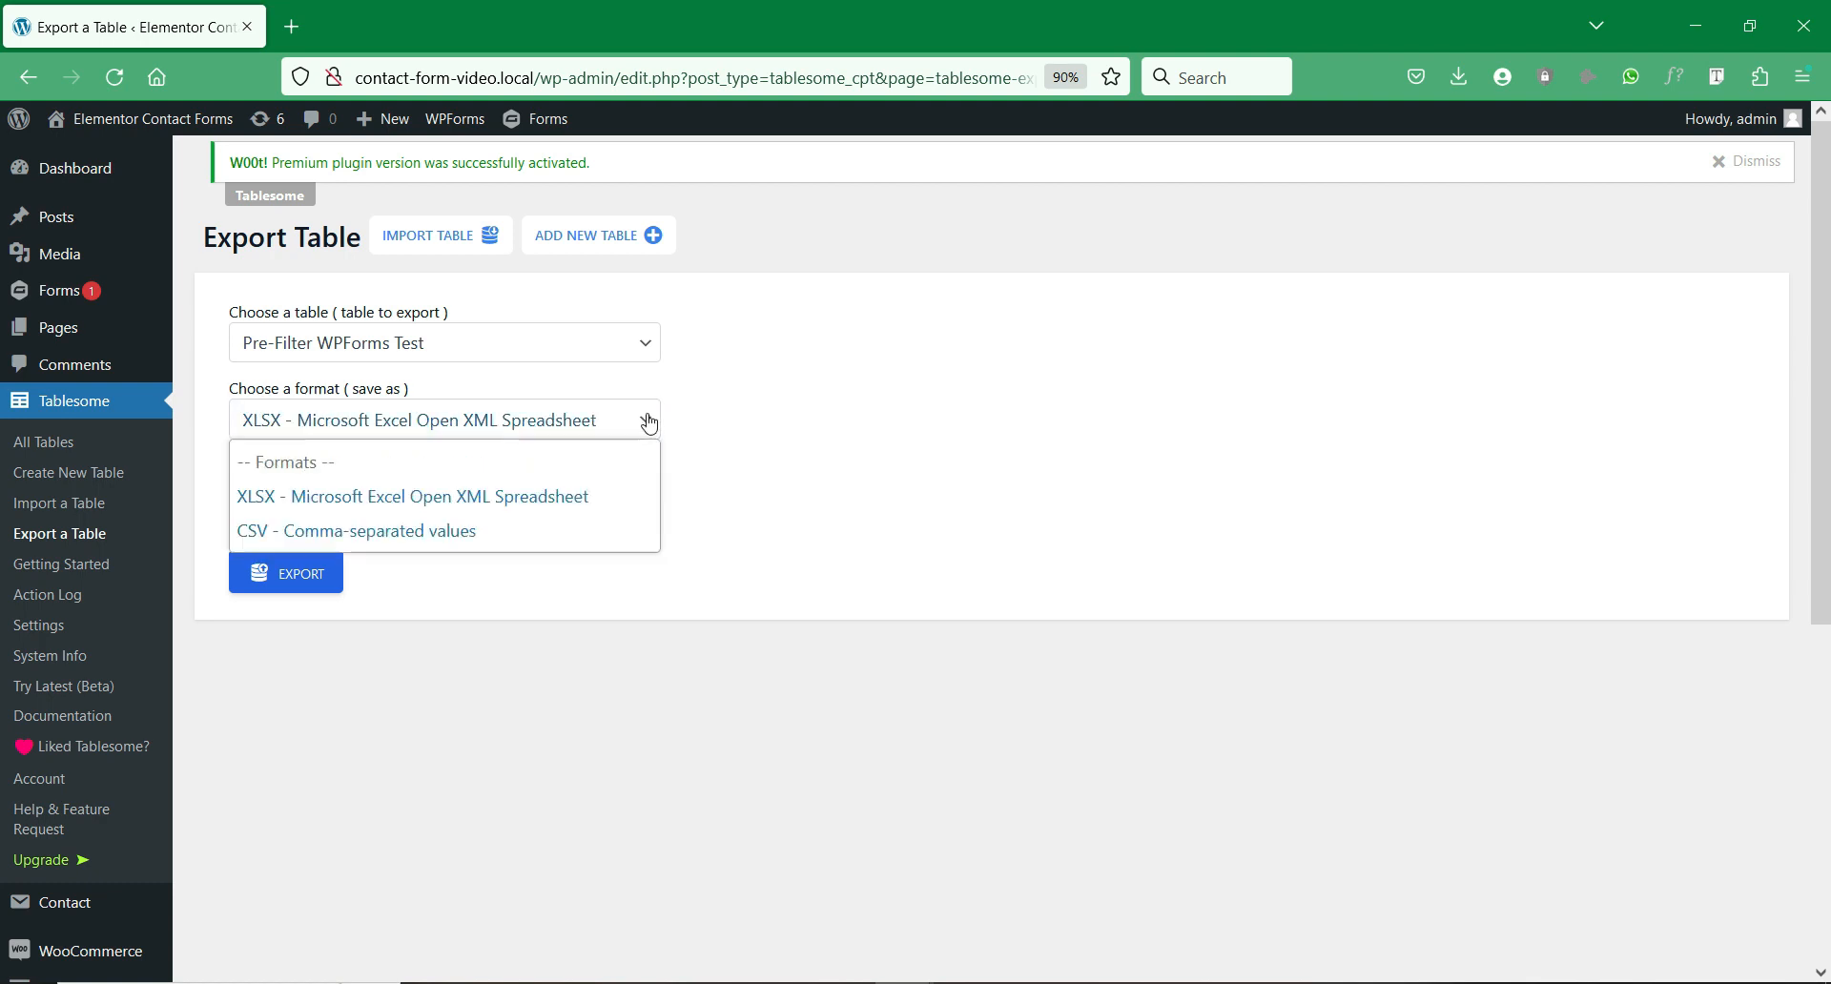
{"action": "left_click", "coordinate": [565, 525]}
{"action": "left_click", "coordinate": [582, 507]}
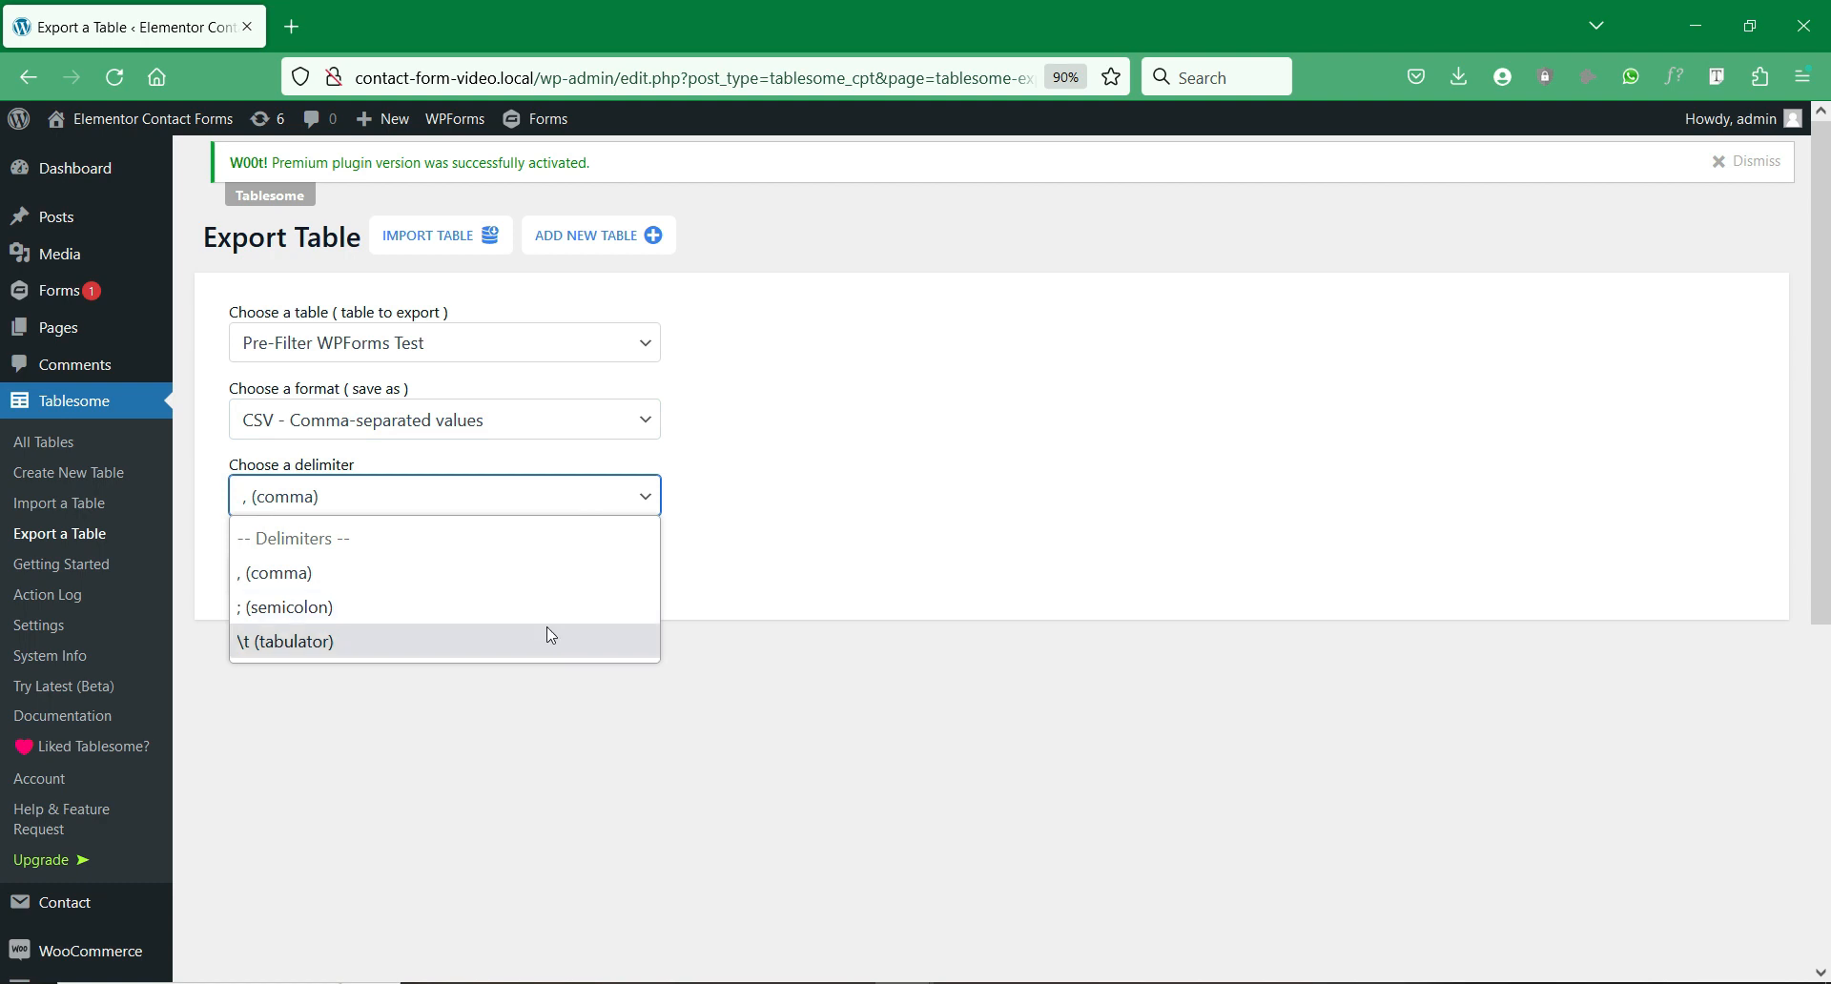
{"action": "left_click", "coordinate": [574, 606]}
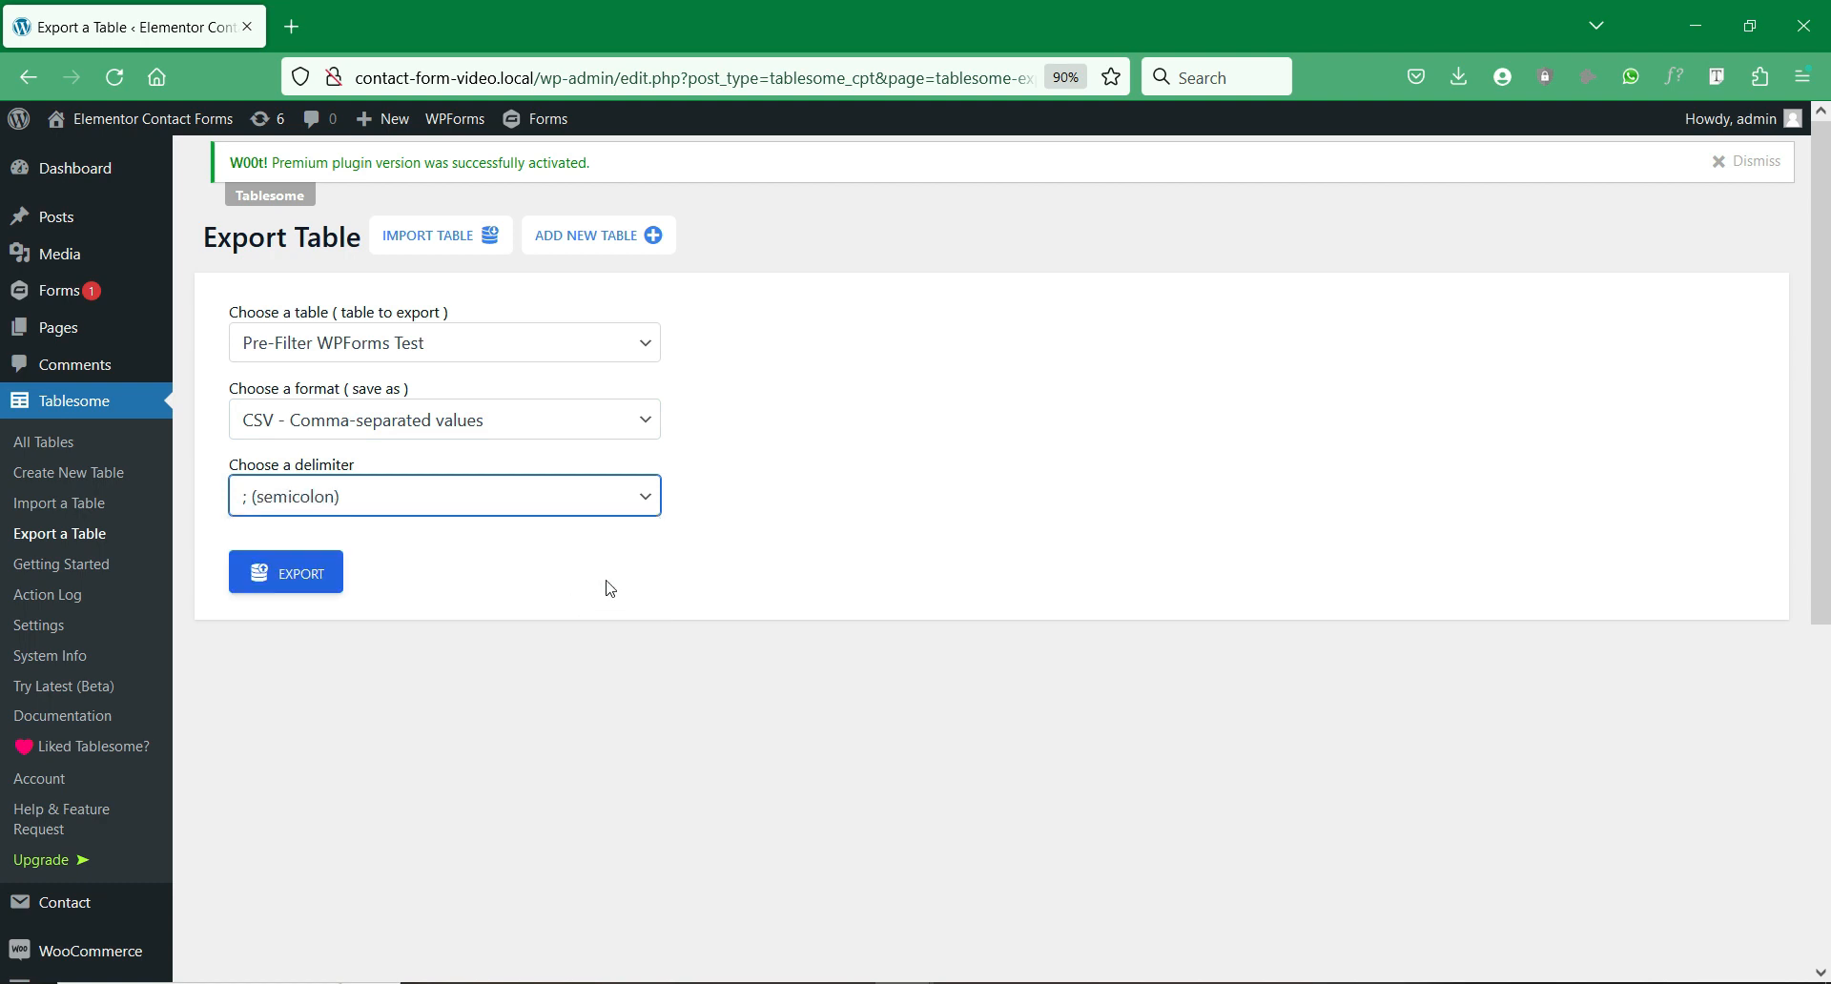
Step: Run the CSV export, cancel the save dialog, and leave the export page
{"action": "left_click", "coordinate": [319, 570]}
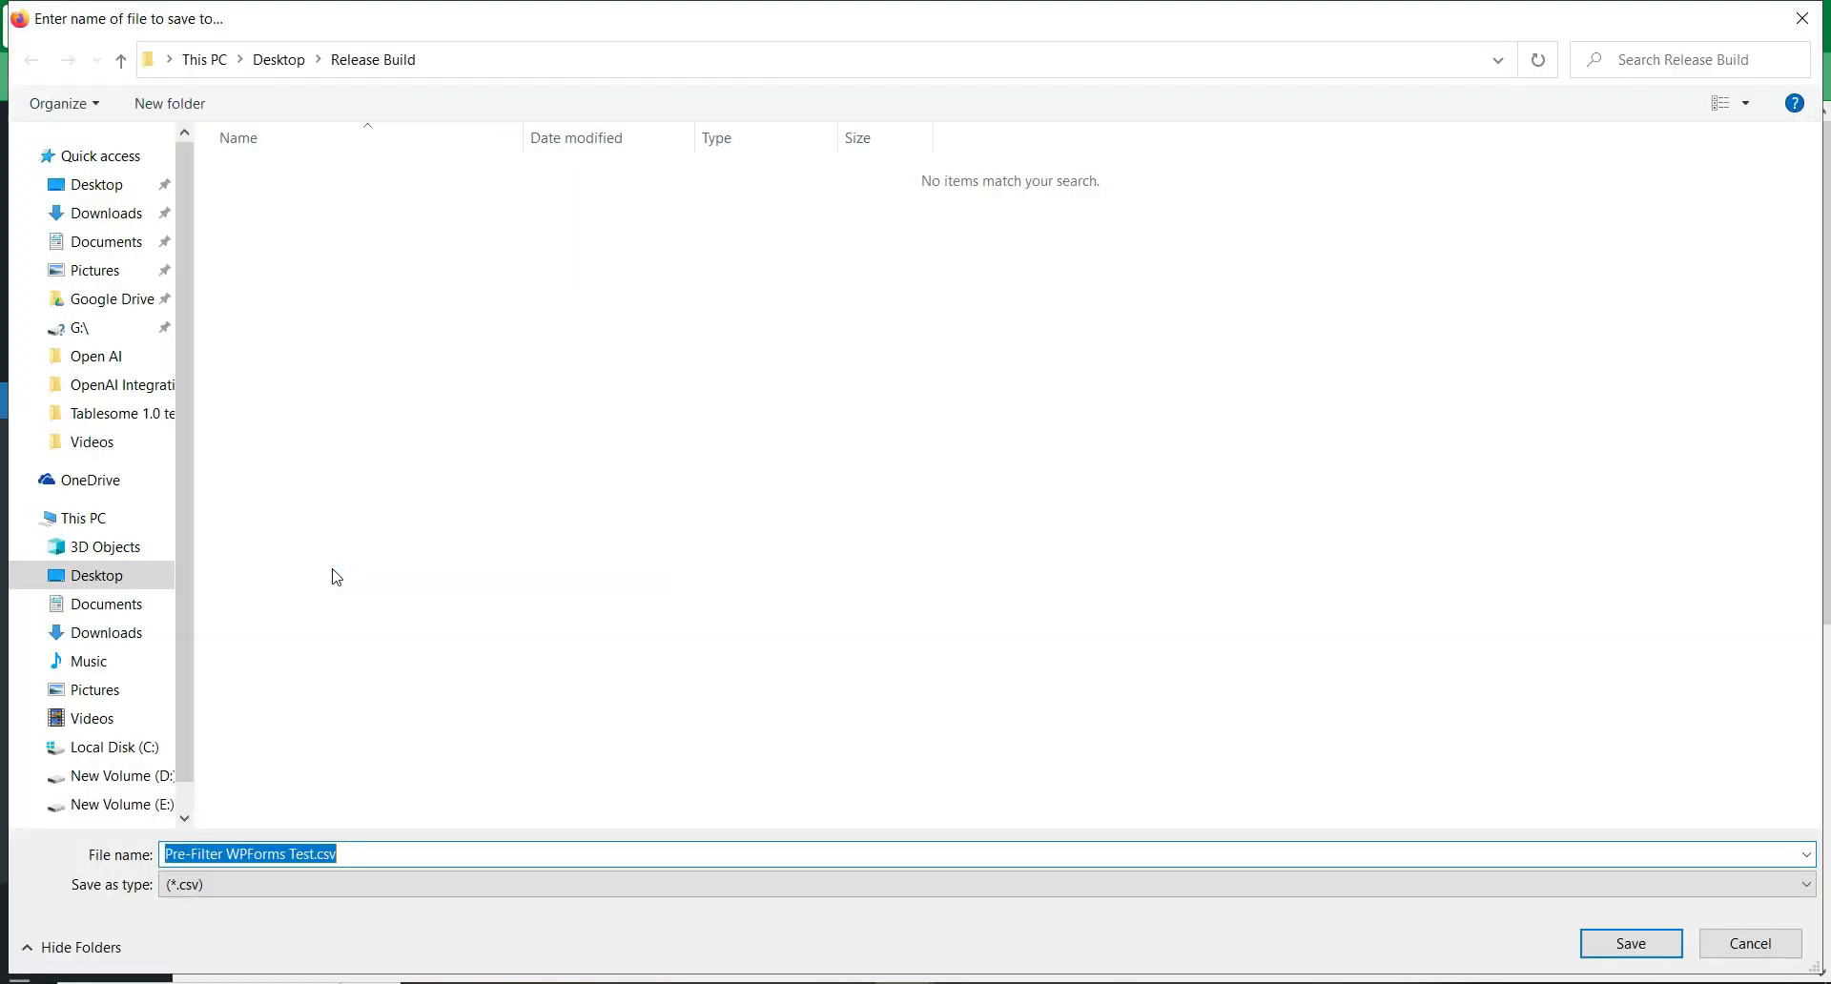
{"action": "left_click", "coordinate": [347, 883]}
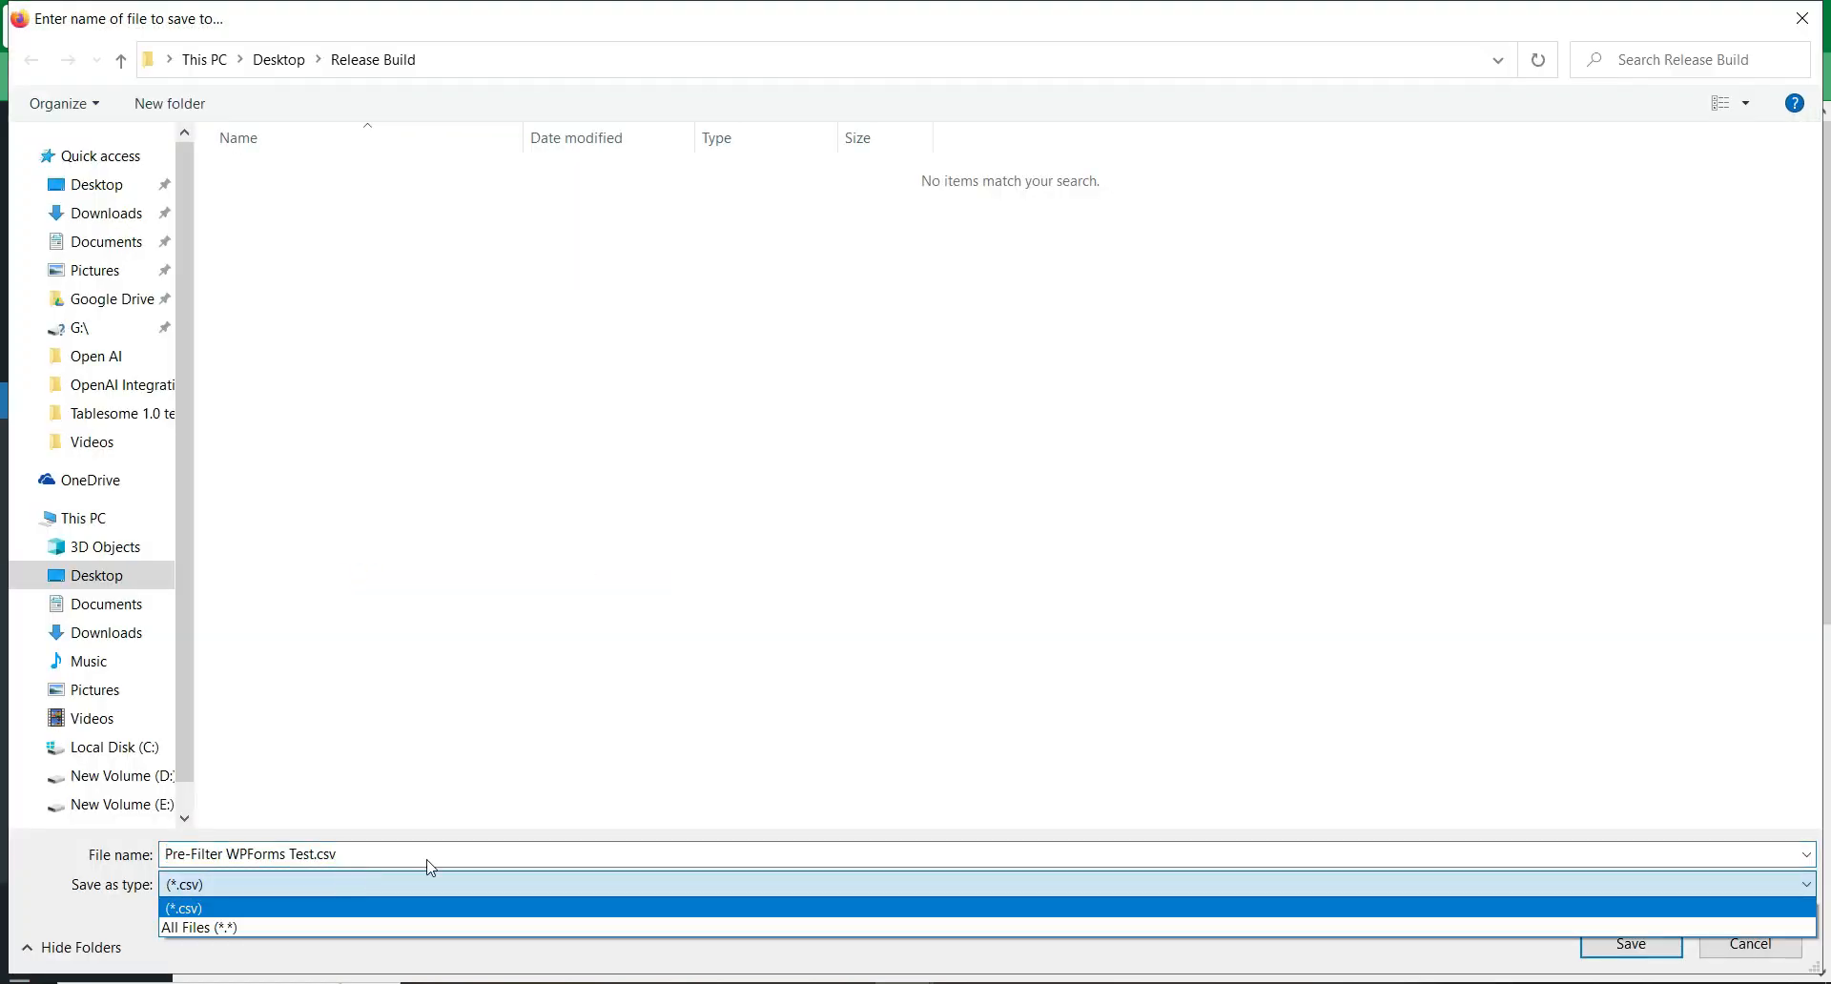
{"action": "left_click", "coordinate": [718, 796]}
{"action": "key", "text": "Return"}
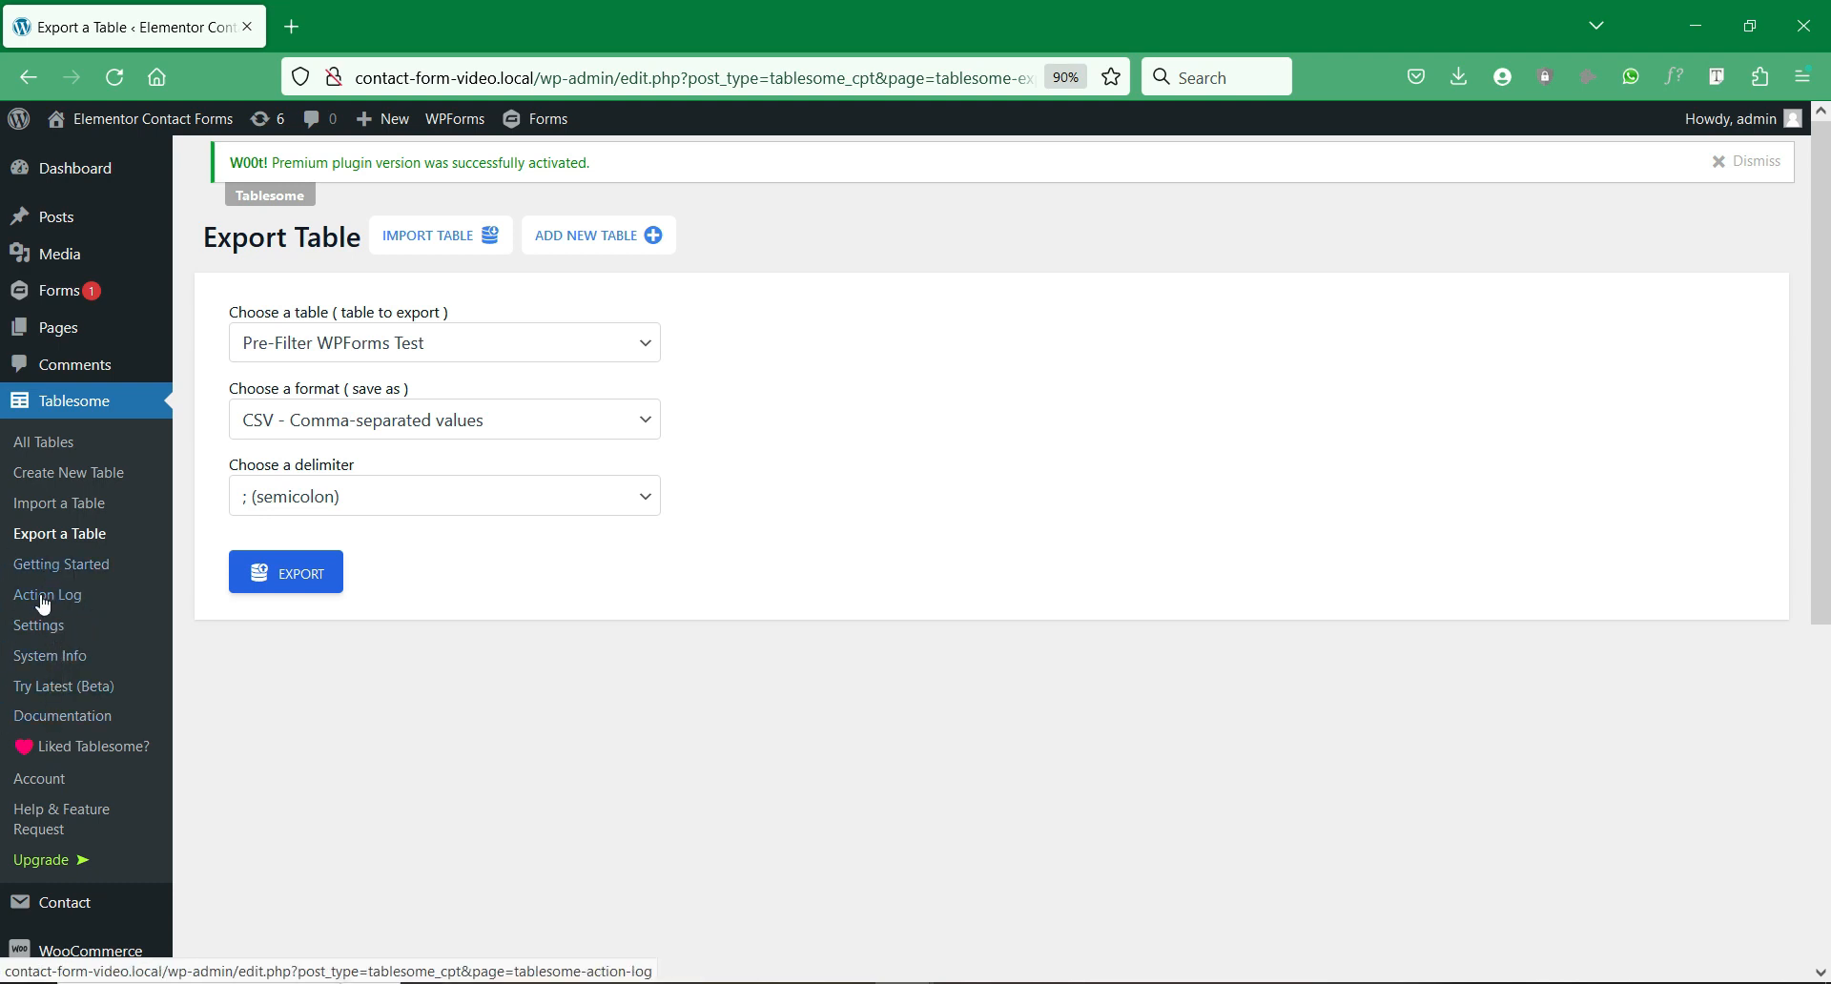
{"action": "left_click", "coordinate": [34, 627]}
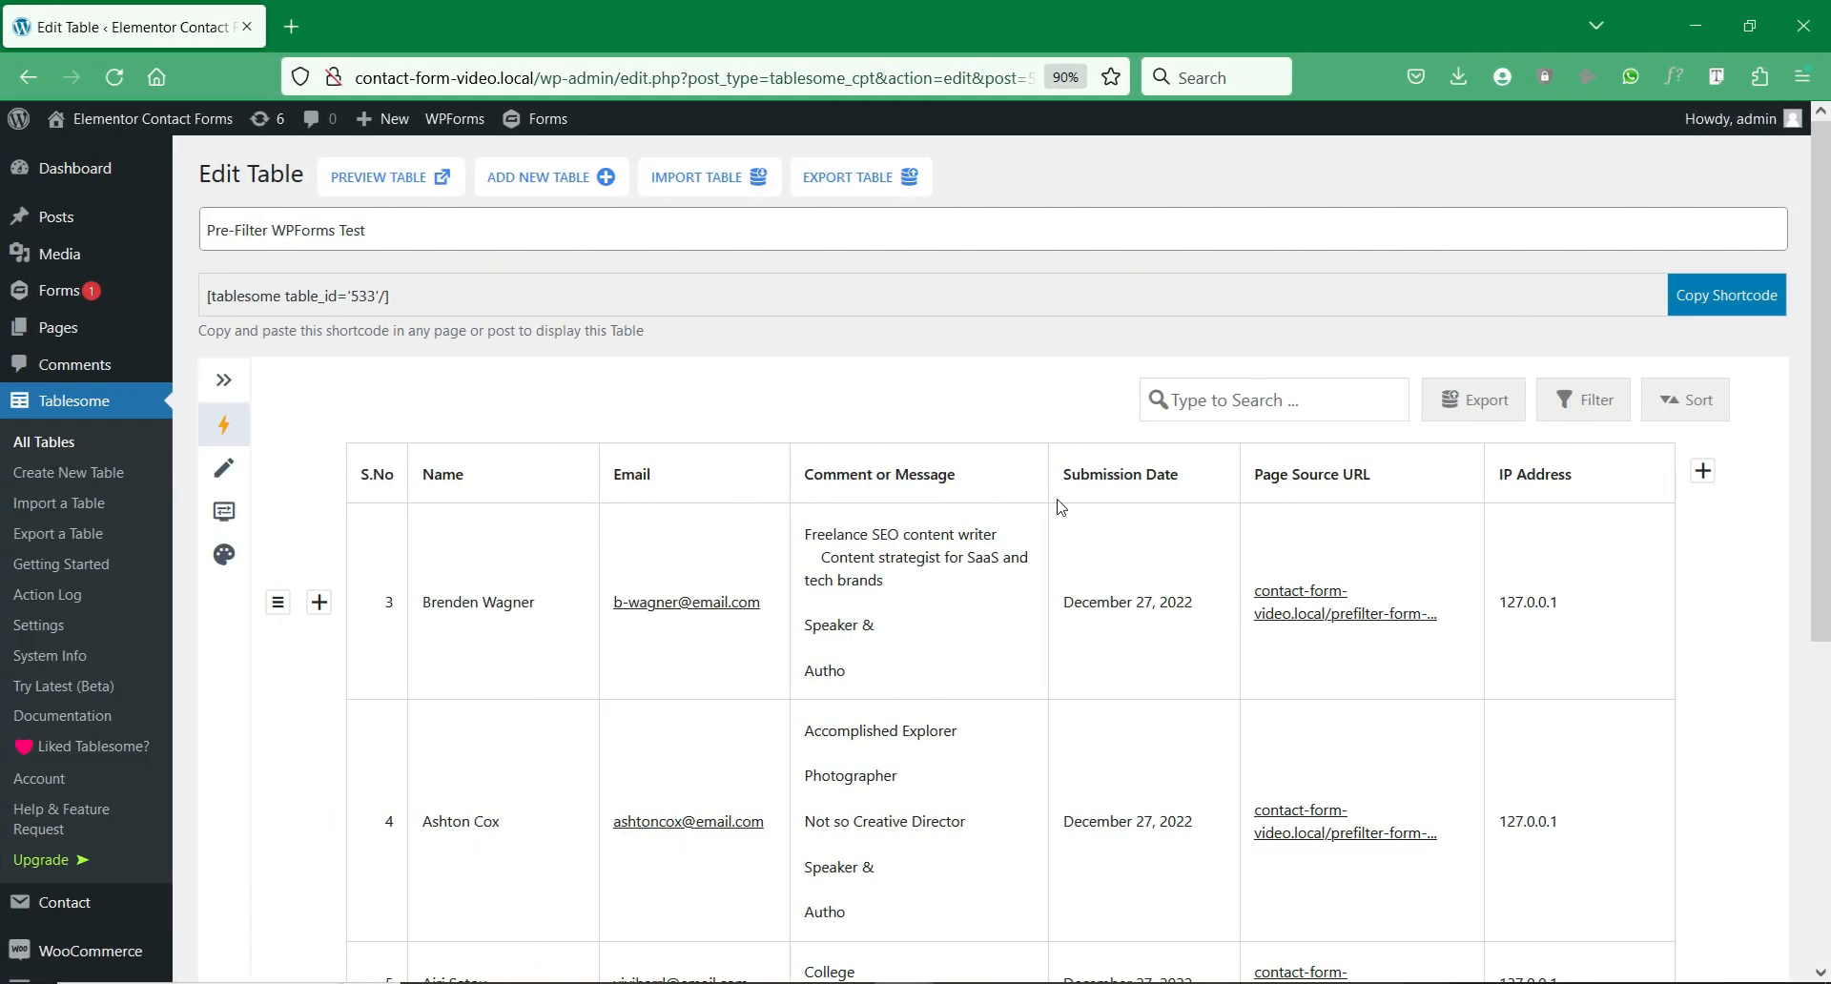
Step: Preview the table on the front end and filter Name by 'na'
{"action": "left_click", "coordinate": [408, 191]}
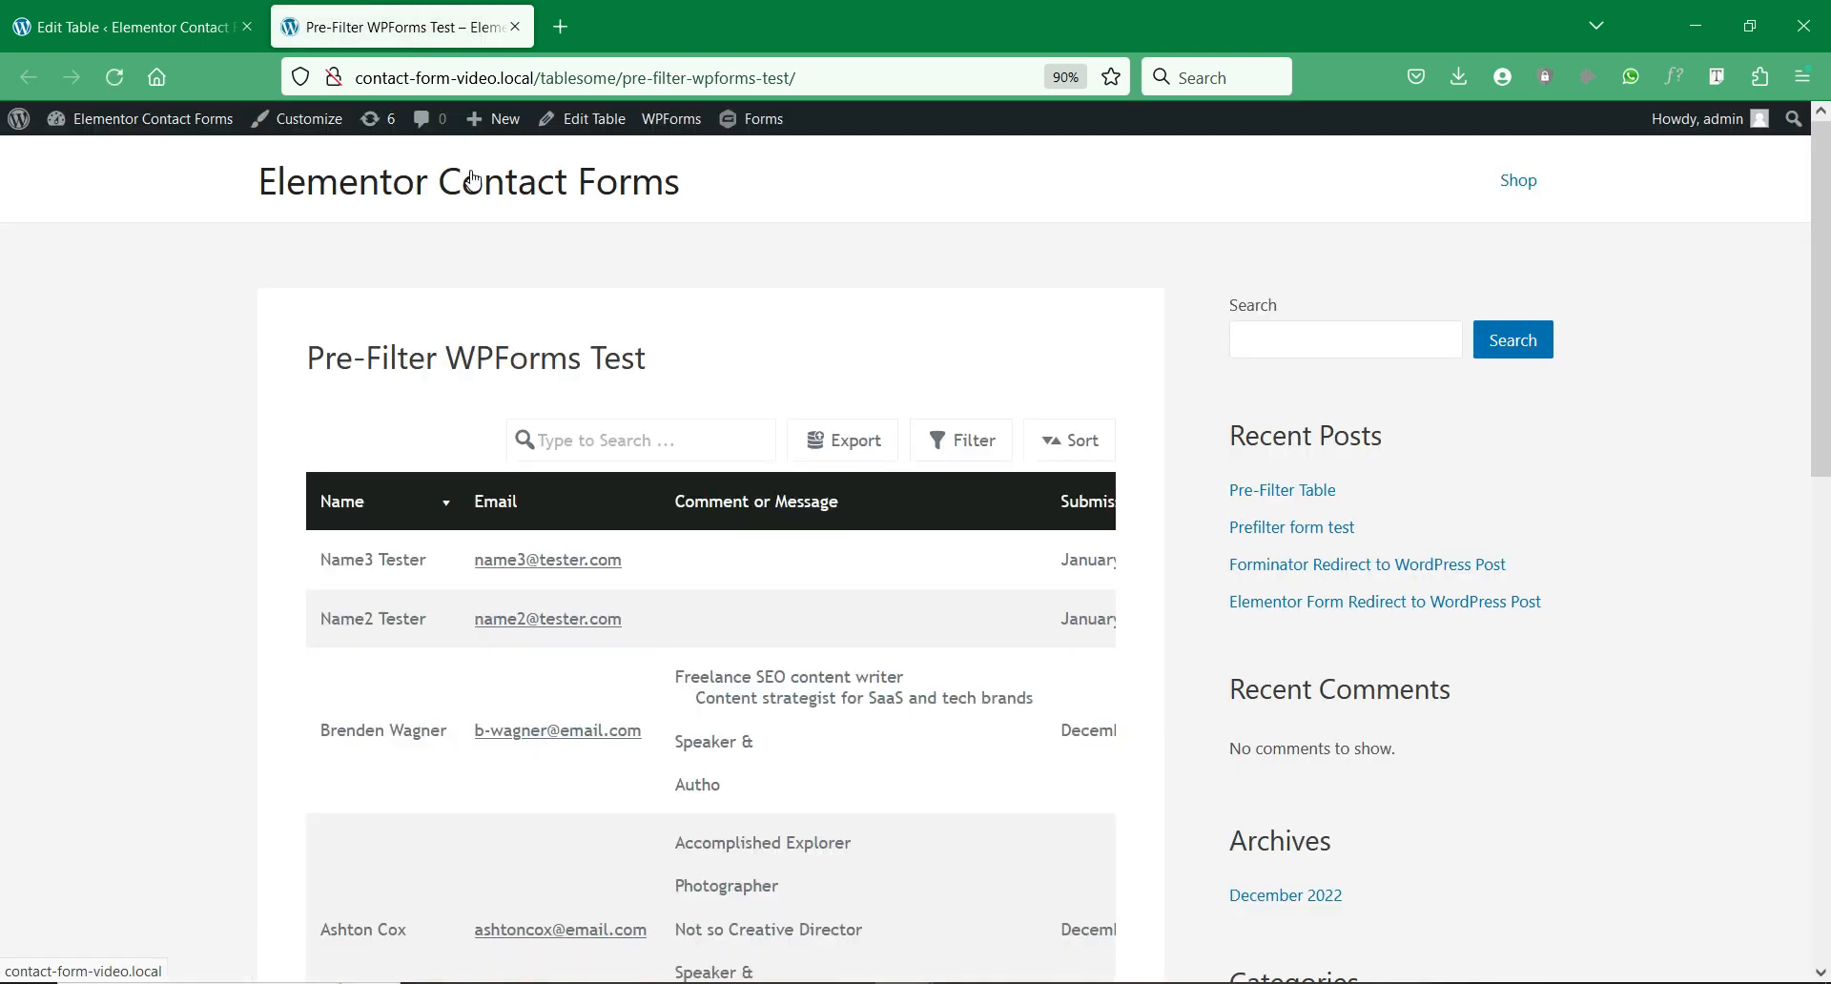
{"action": "scroll", "coordinate": [924, 331], "scroll_direction": "down", "scroll_amount": 5}
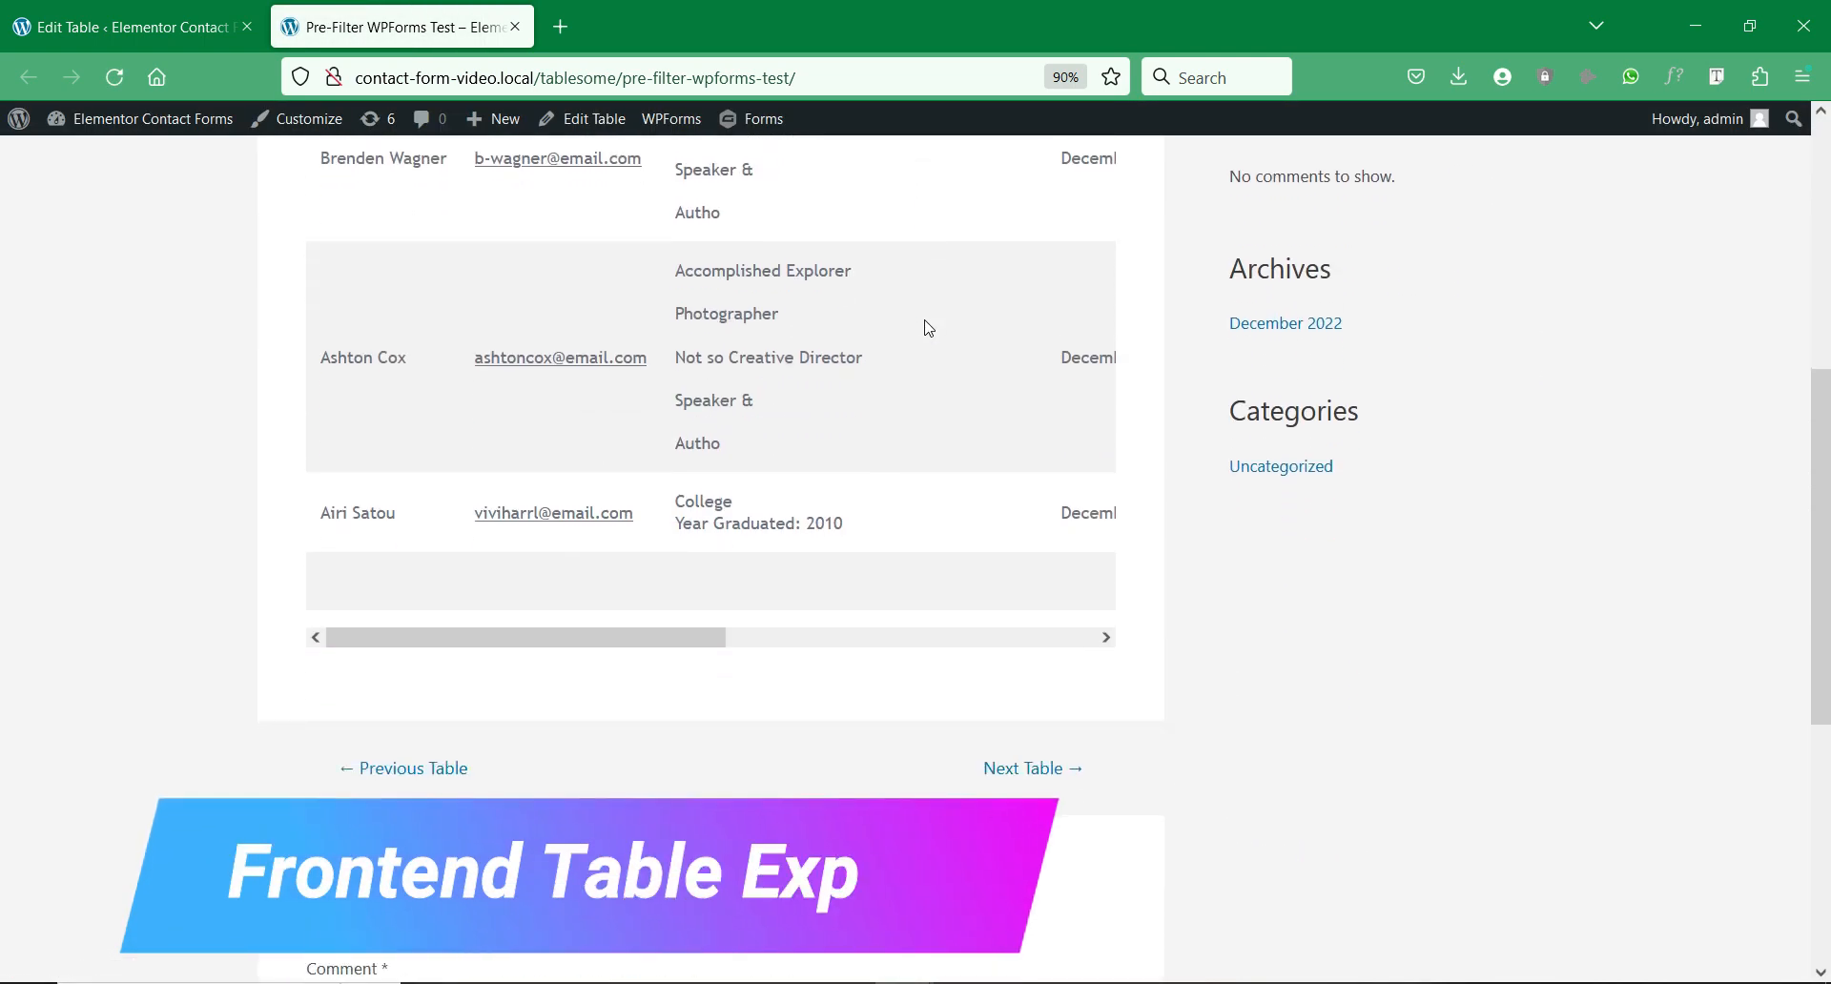
{"action": "scroll", "coordinate": [927, 327], "scroll_direction": "up", "scroll_amount": 4}
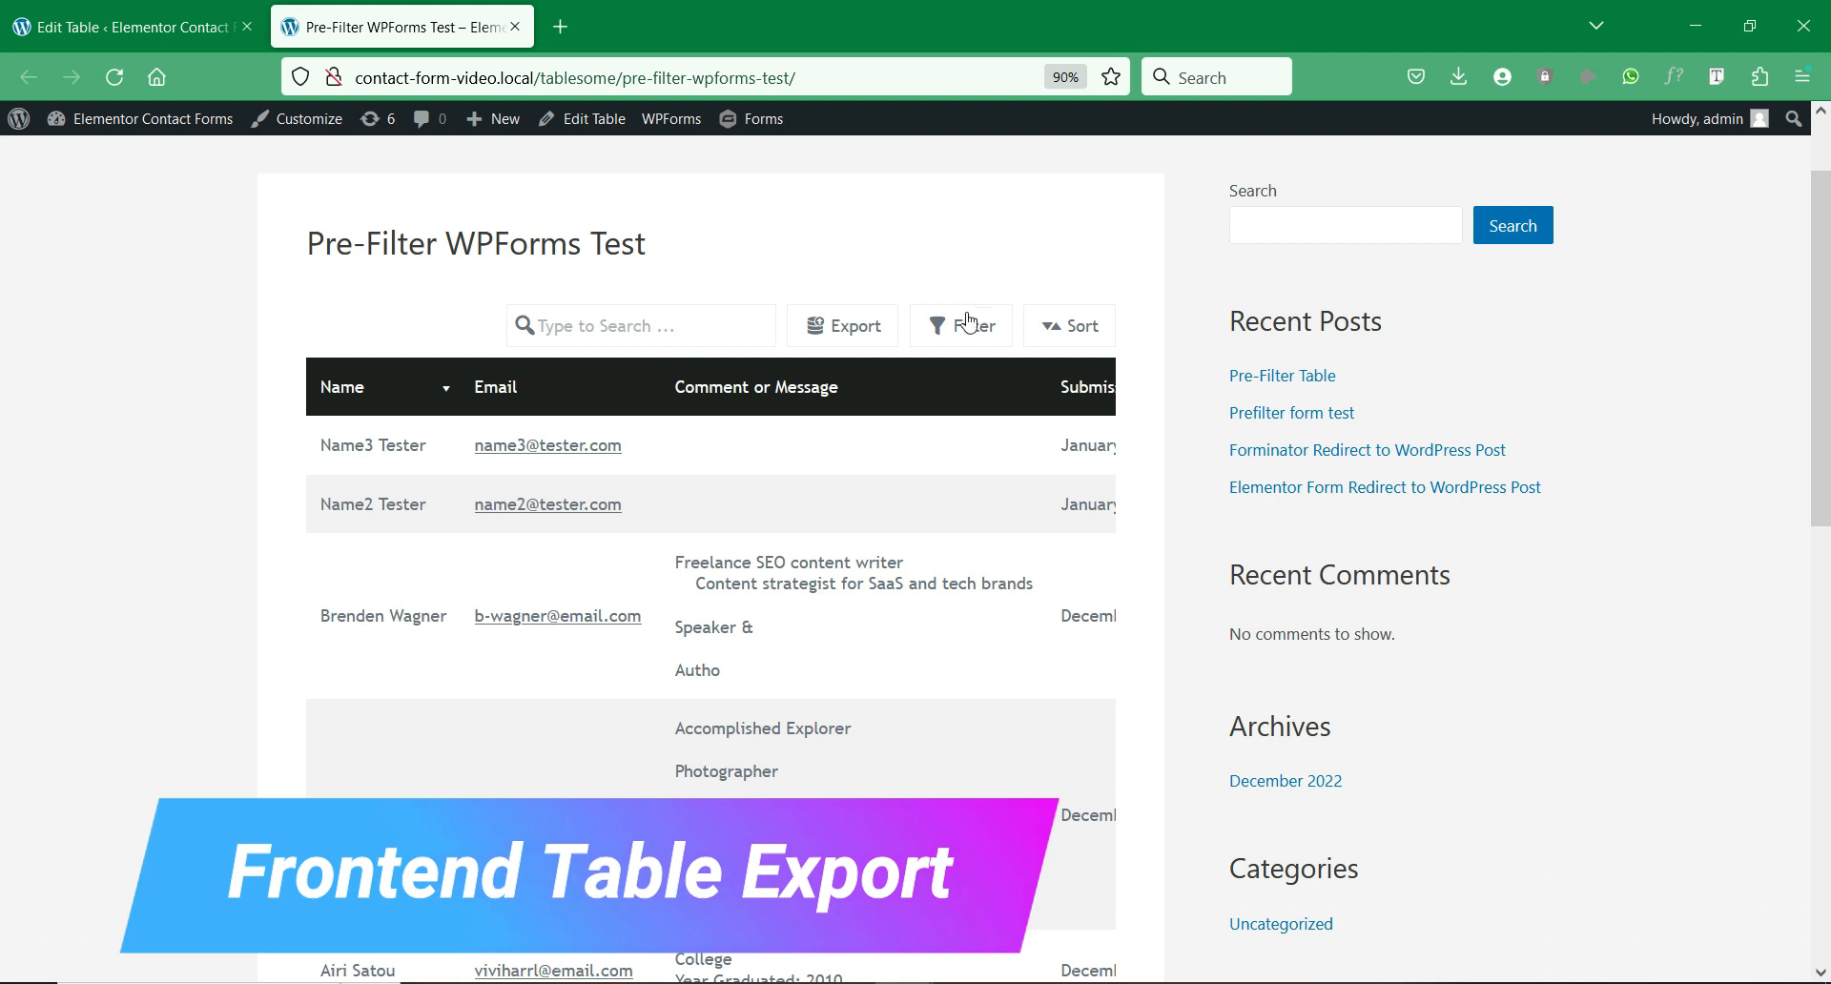
{"action": "left_click", "coordinate": [963, 328]}
{"action": "left_click", "coordinate": [1003, 395]}
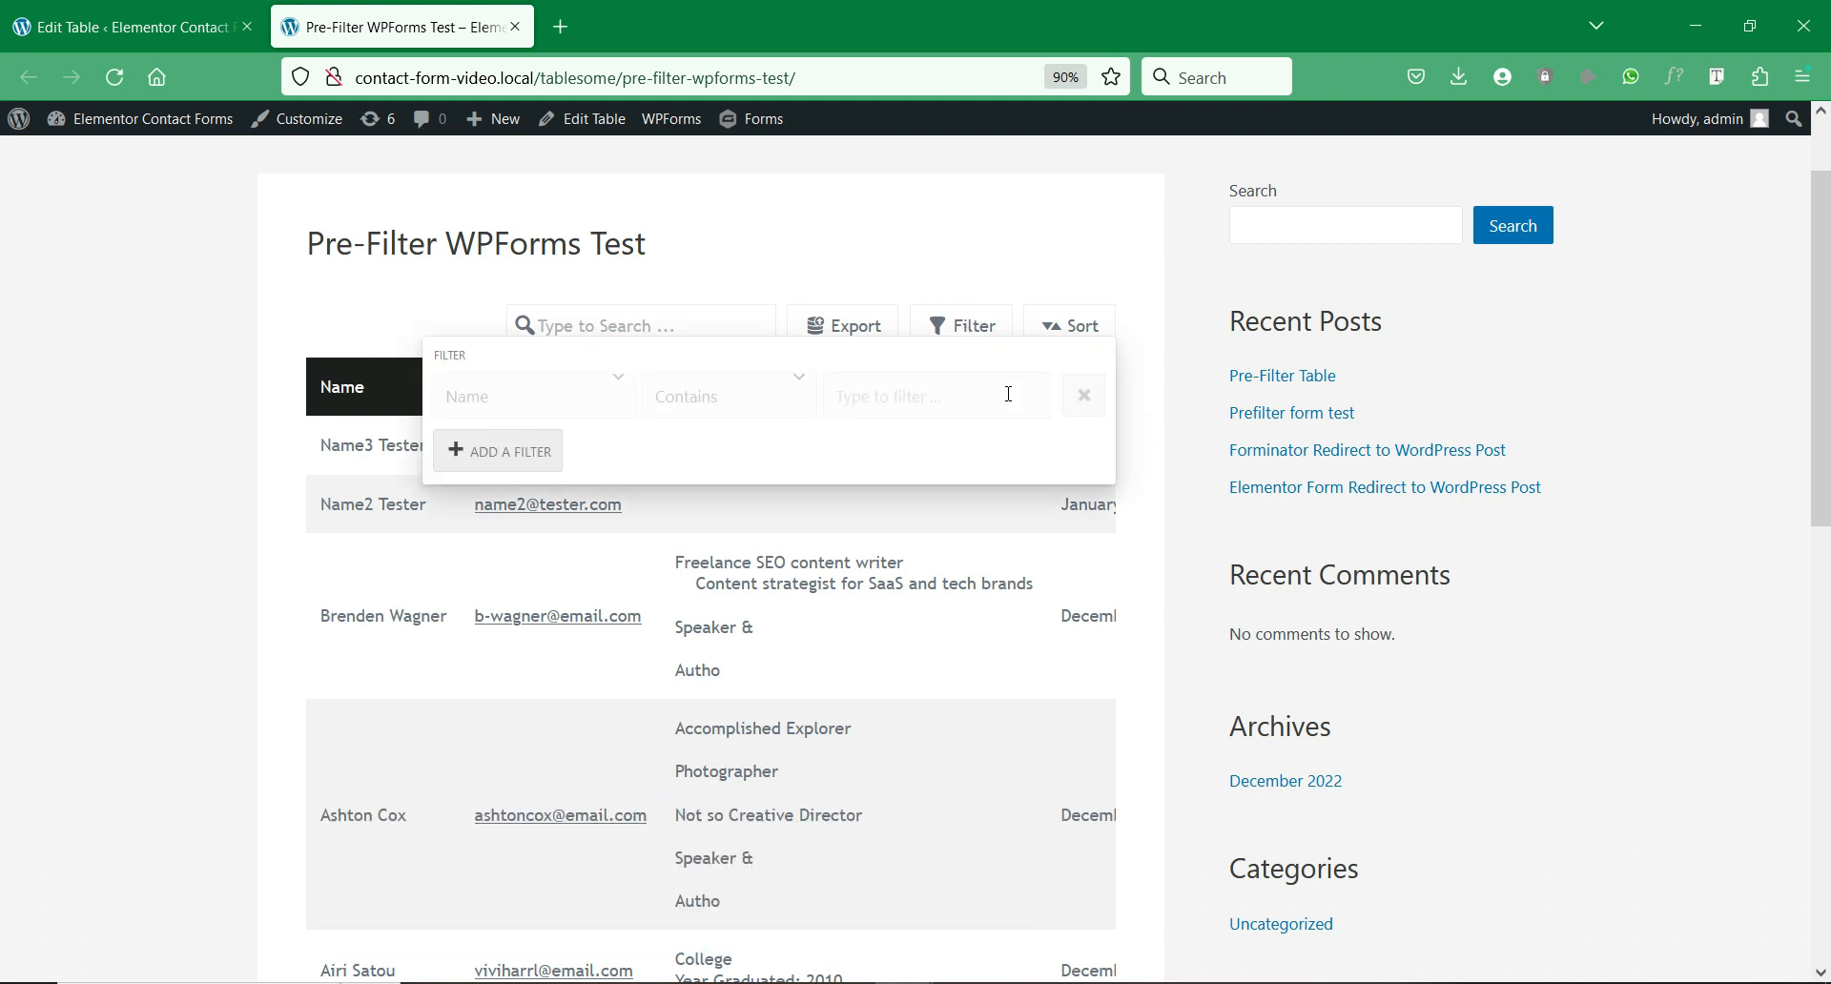
{"action": "left_click", "coordinate": [909, 396]}
{"action": "type", "text": "name"}
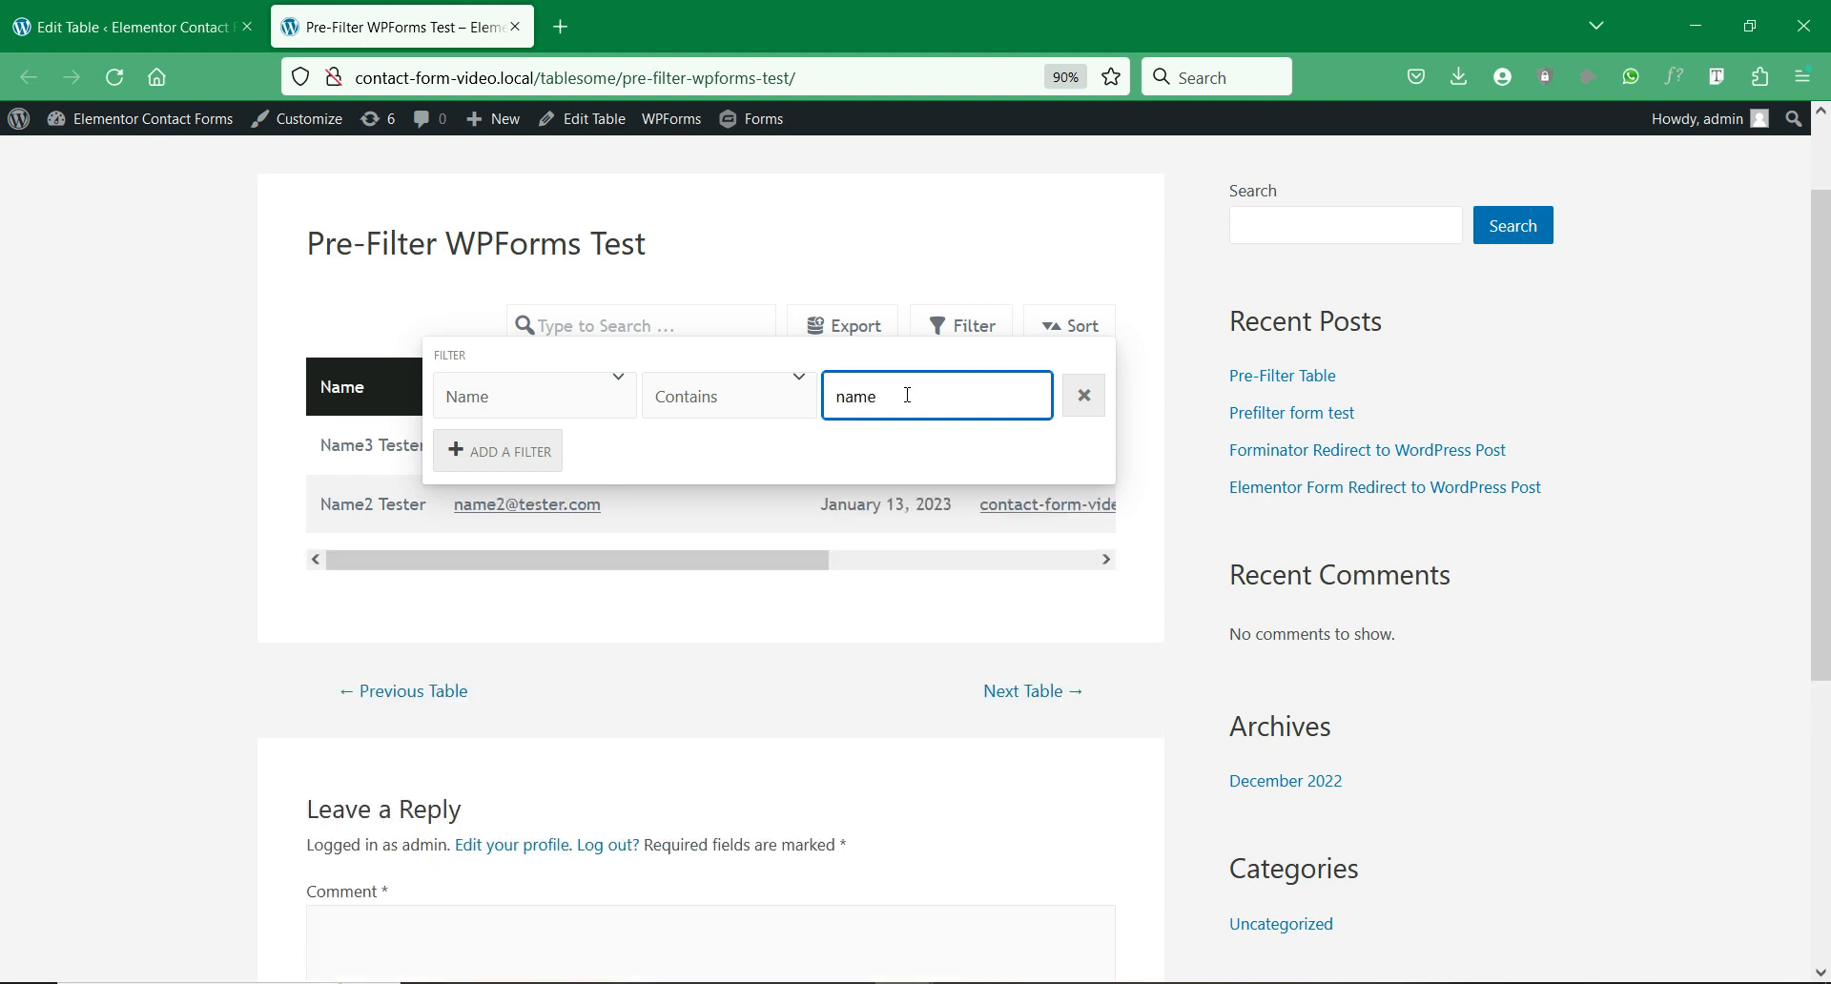
{"action": "left_click", "coordinate": [101, 359]}
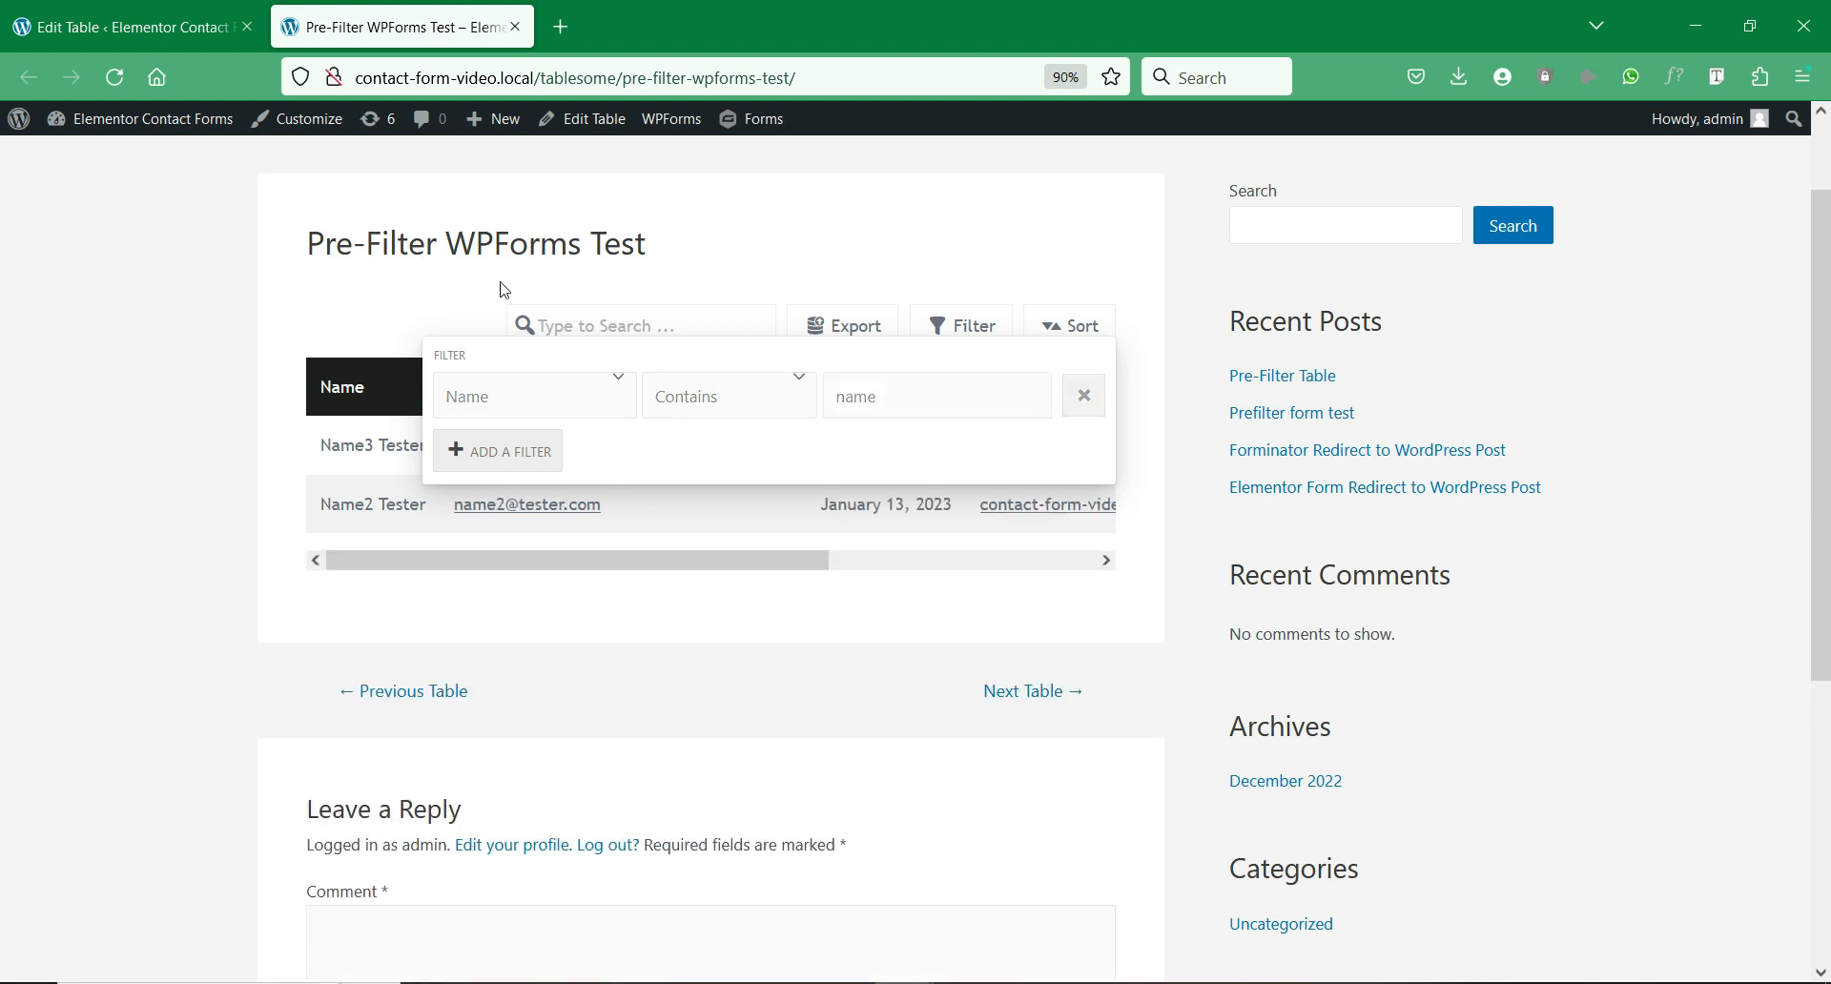
Step: Try exporting the filtered table as XLSX, then cancel the save
{"action": "left_click", "coordinate": [838, 327]}
{"action": "left_click", "coordinate": [1000, 488]}
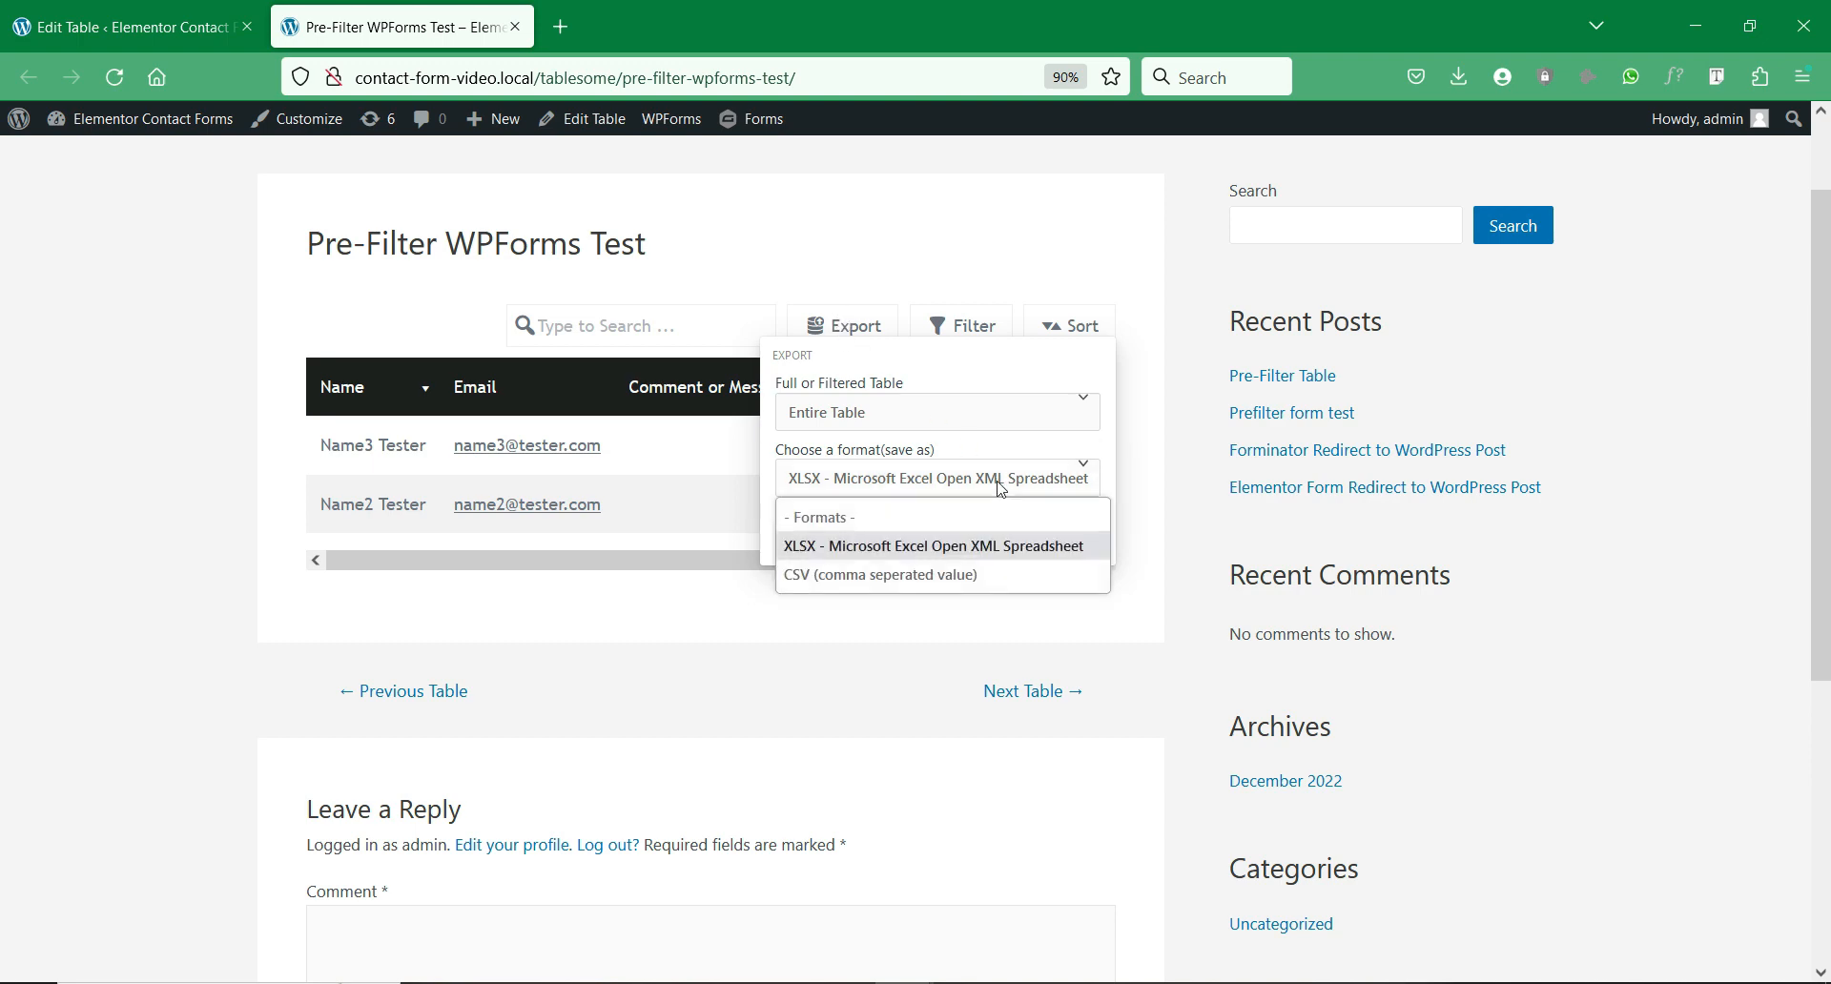
{"action": "left_click", "coordinate": [971, 555]}
{"action": "left_click", "coordinate": [972, 528]}
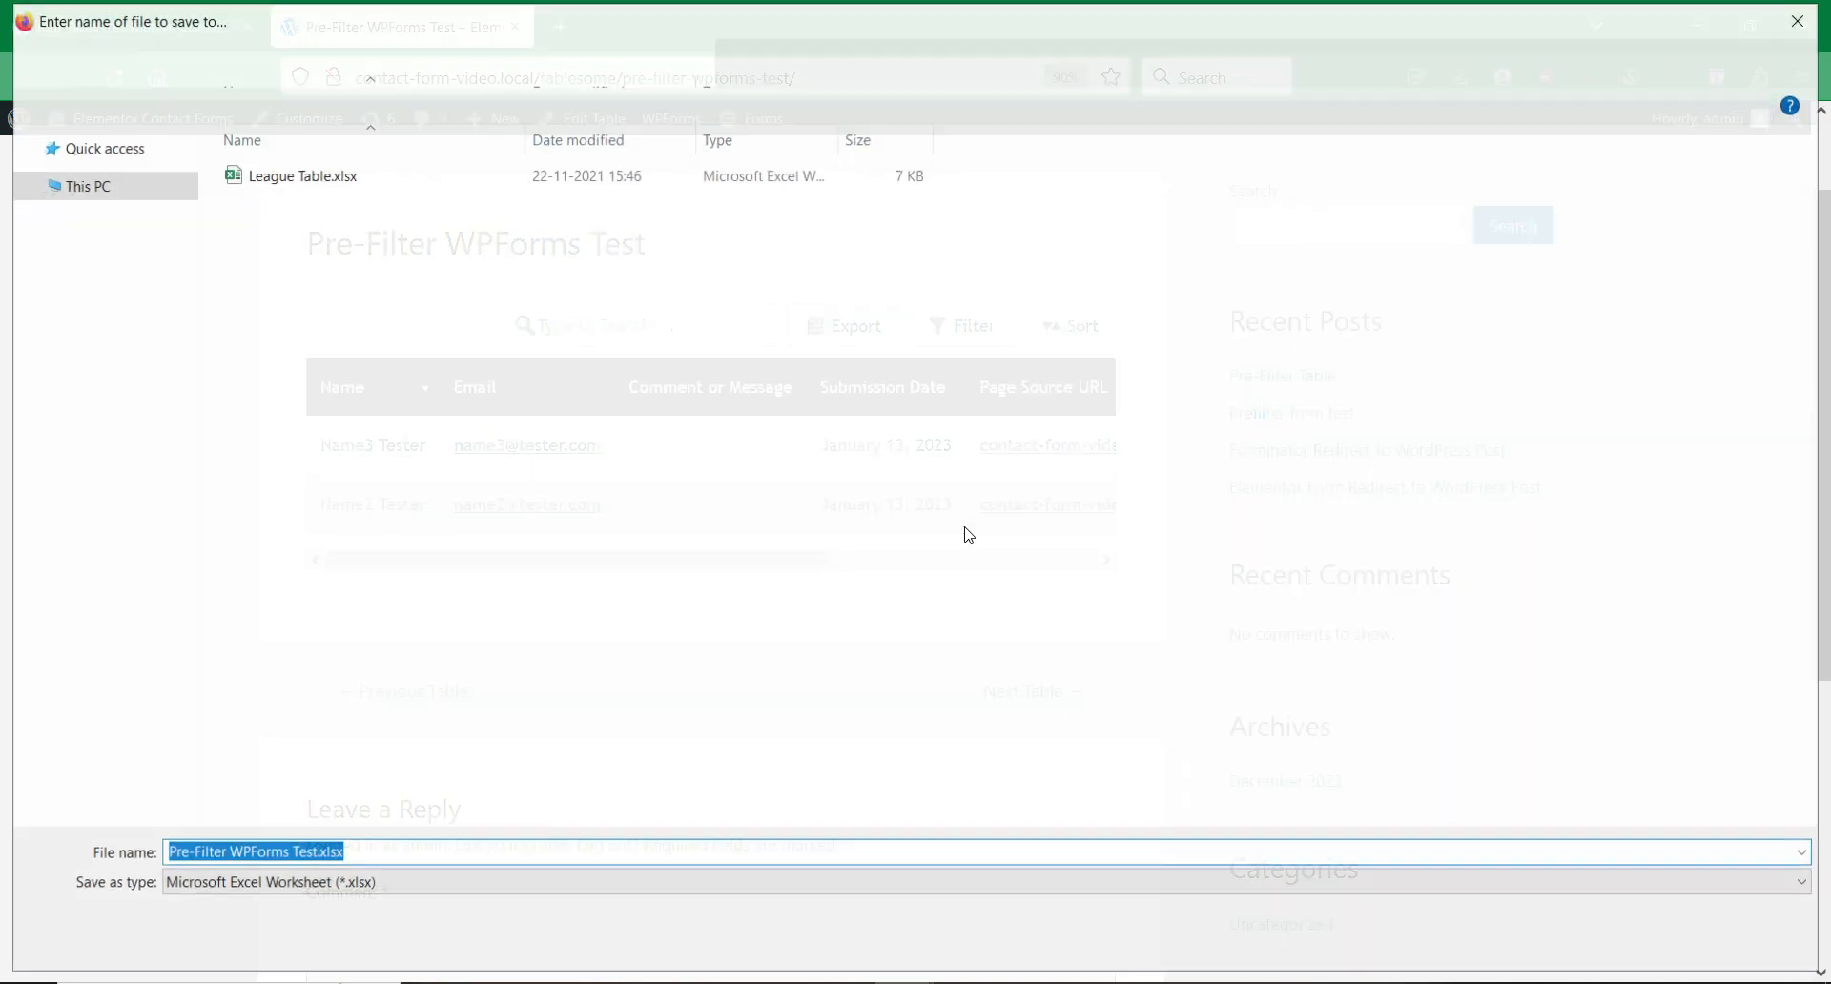
{"action": "left_click", "coordinate": [1800, 32]}
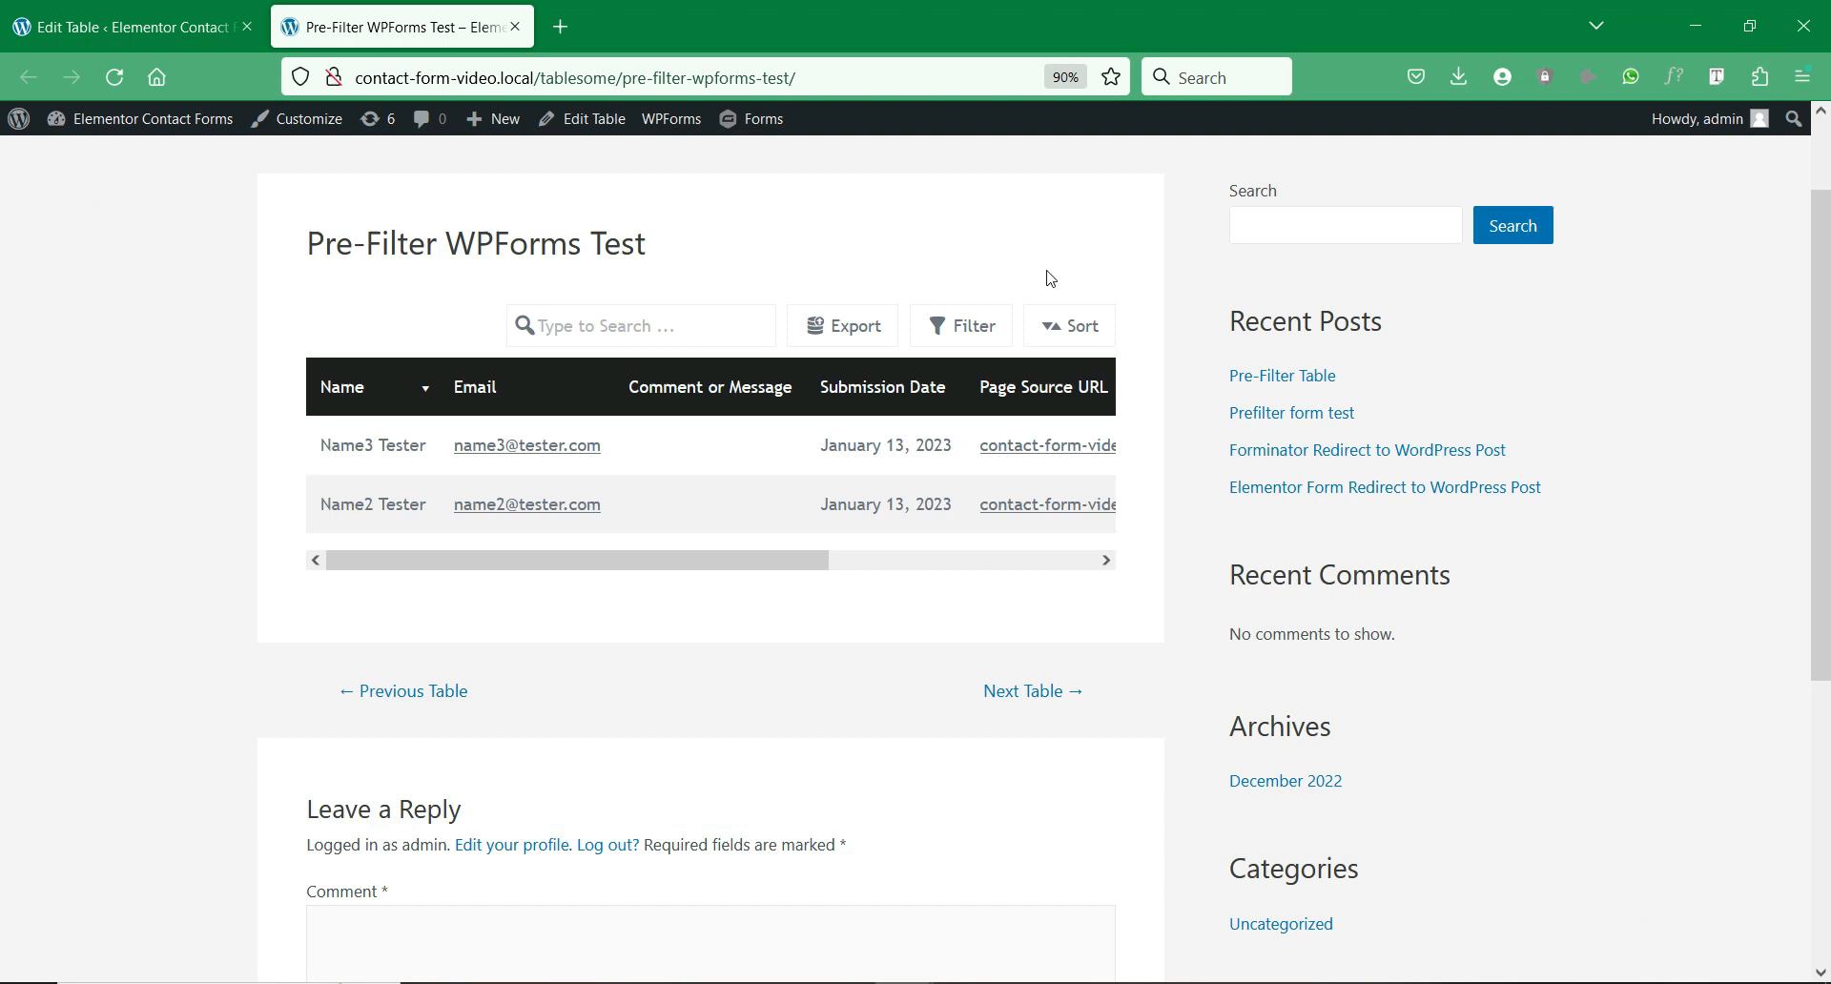
Step: Remove the Name filter so all rows show again
{"action": "left_click", "coordinate": [955, 324]}
{"action": "left_click", "coordinate": [1098, 392]}
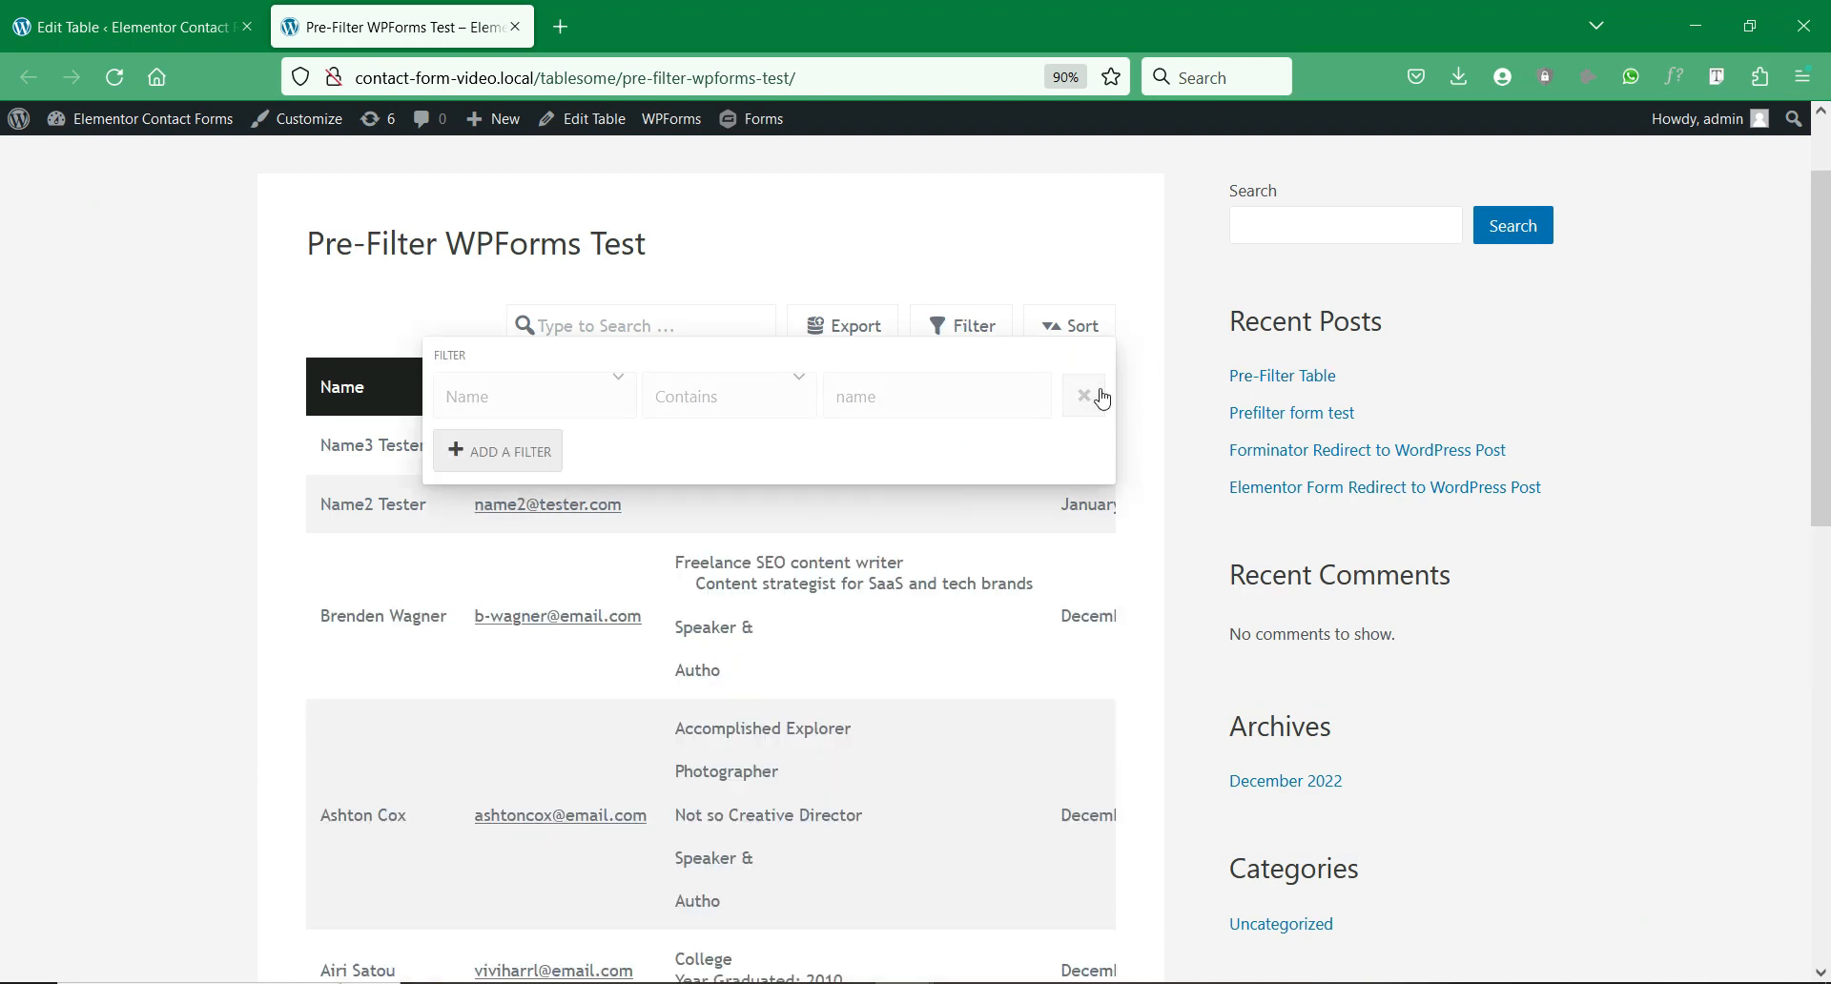
{"action": "left_click", "coordinate": [825, 274]}
{"action": "left_click", "coordinate": [834, 319]}
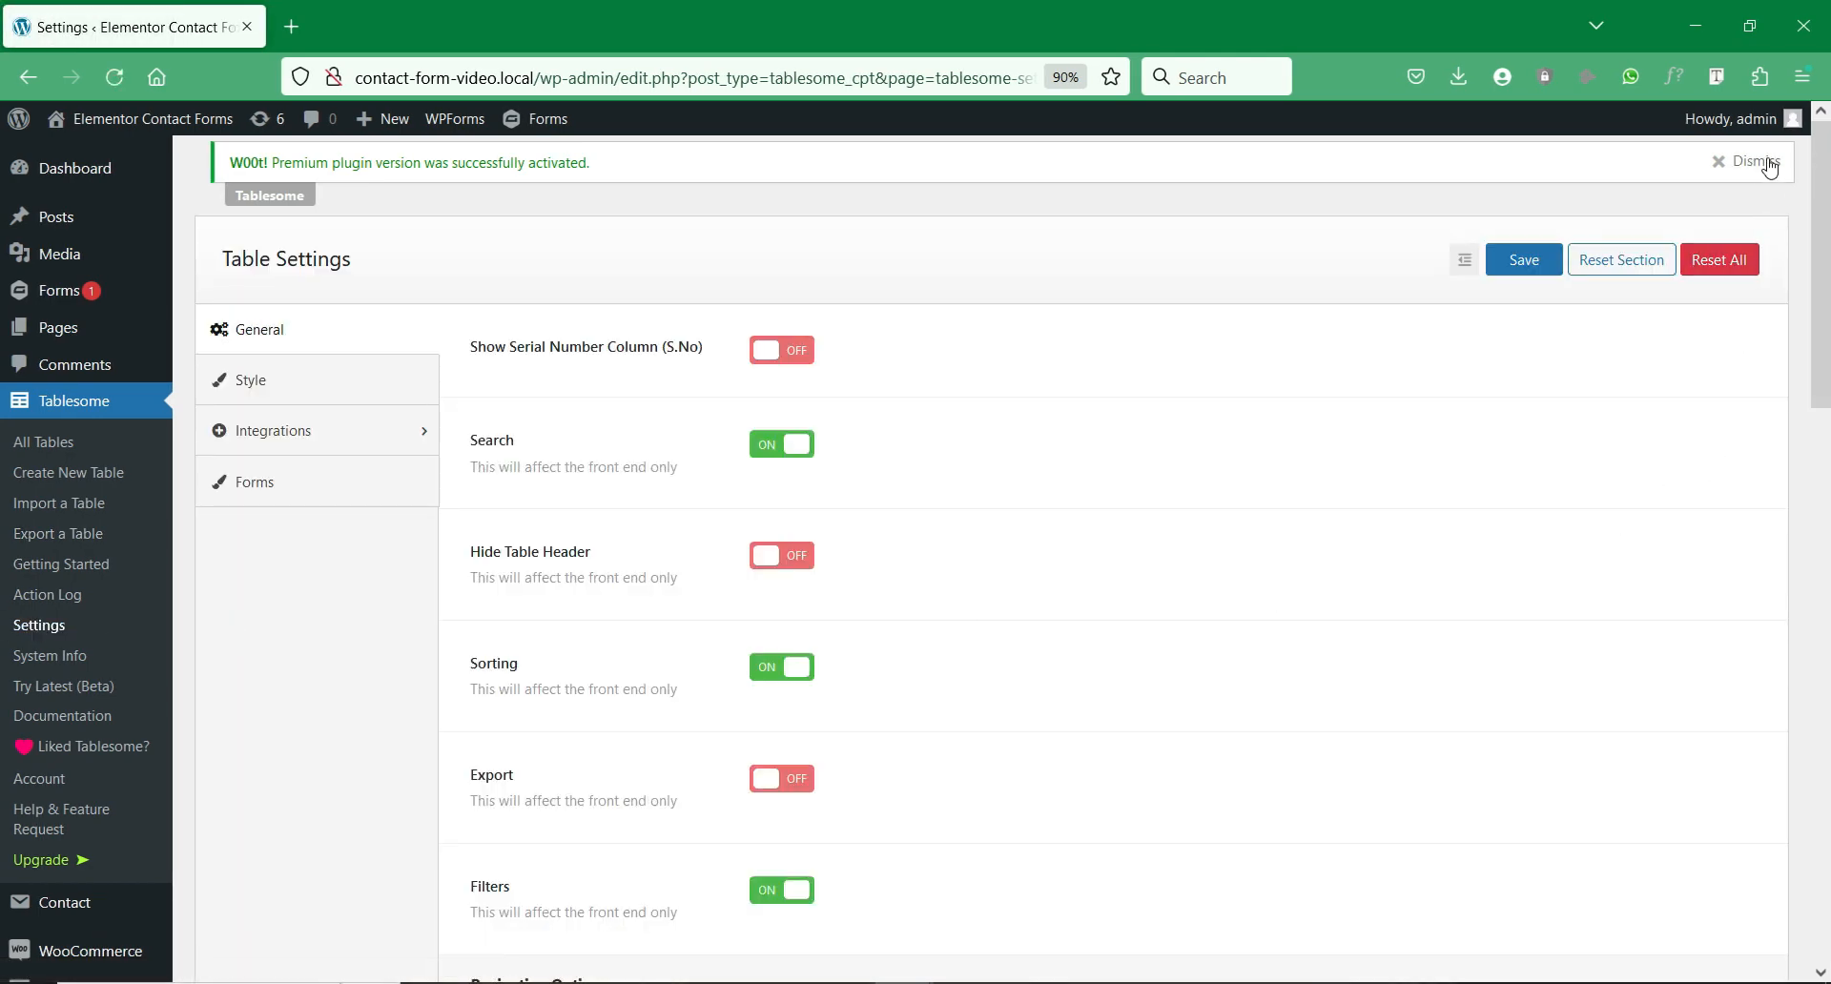
Step: Dismiss the premium notice and browse OpenAI, Hubspot, Slack, Google, Notion and Mailchimp integration settings
{"action": "left_click", "coordinate": [1762, 163]}
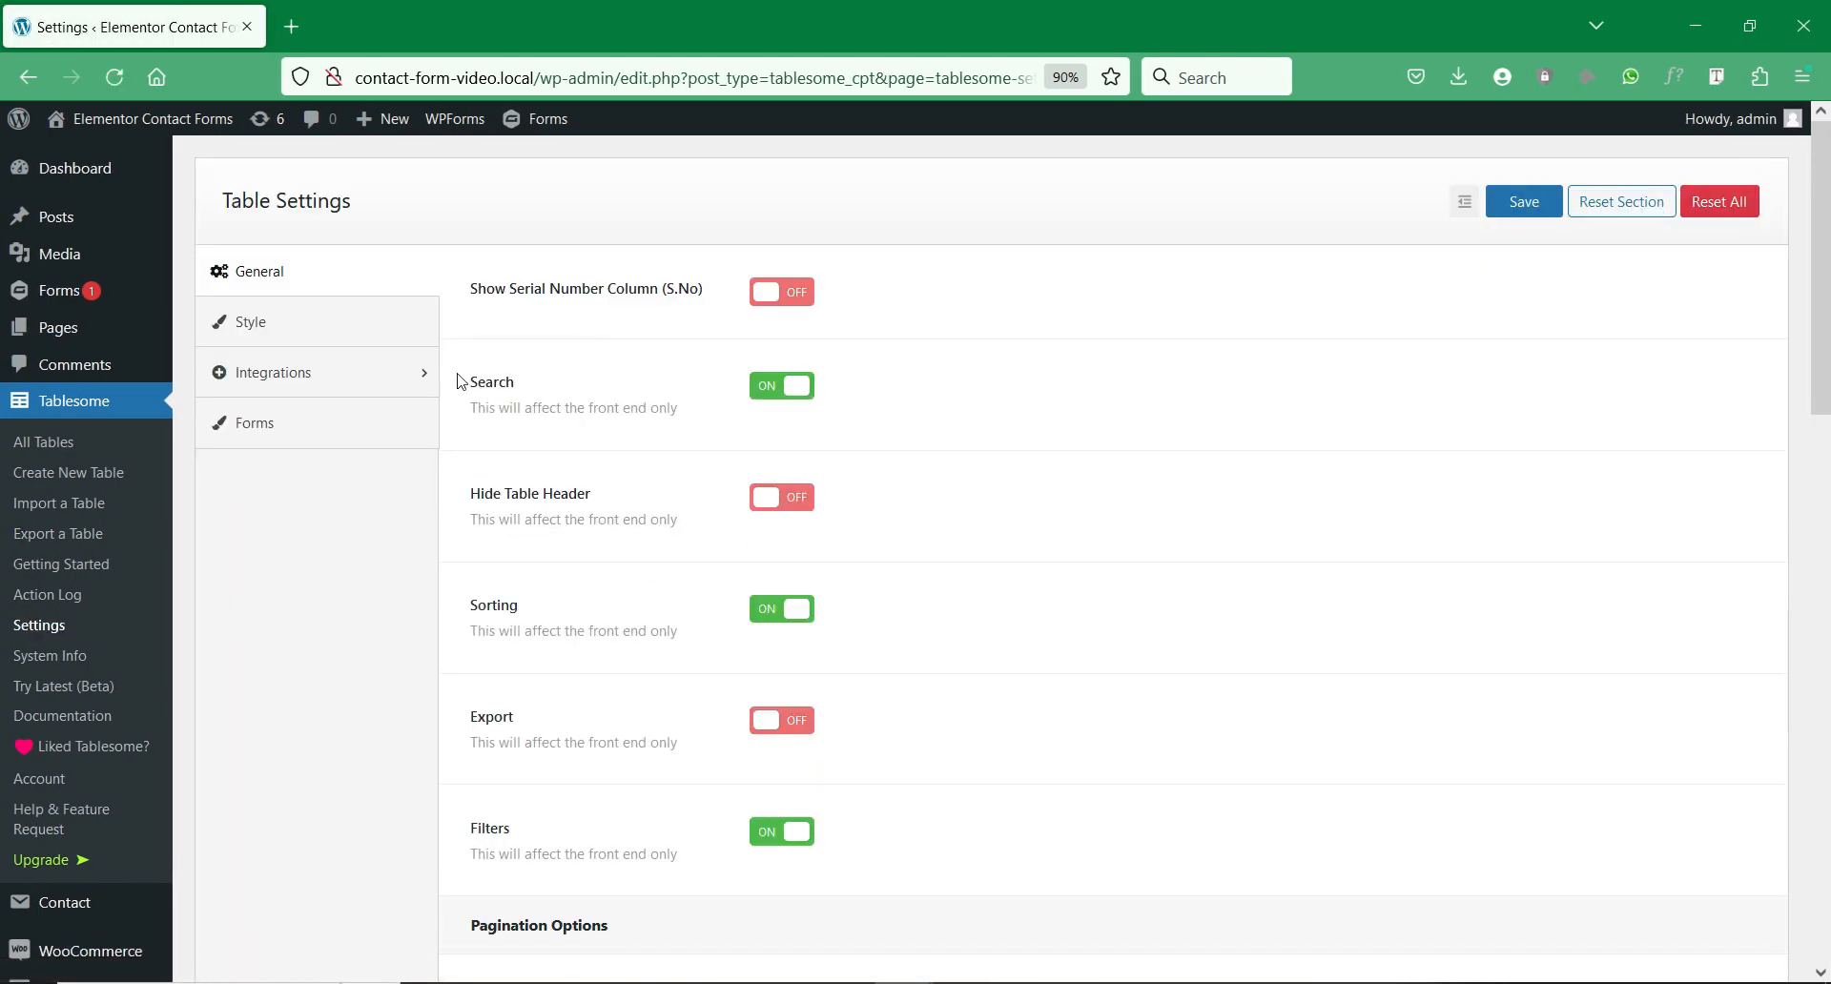
{"action": "left_click", "coordinate": [355, 393]}
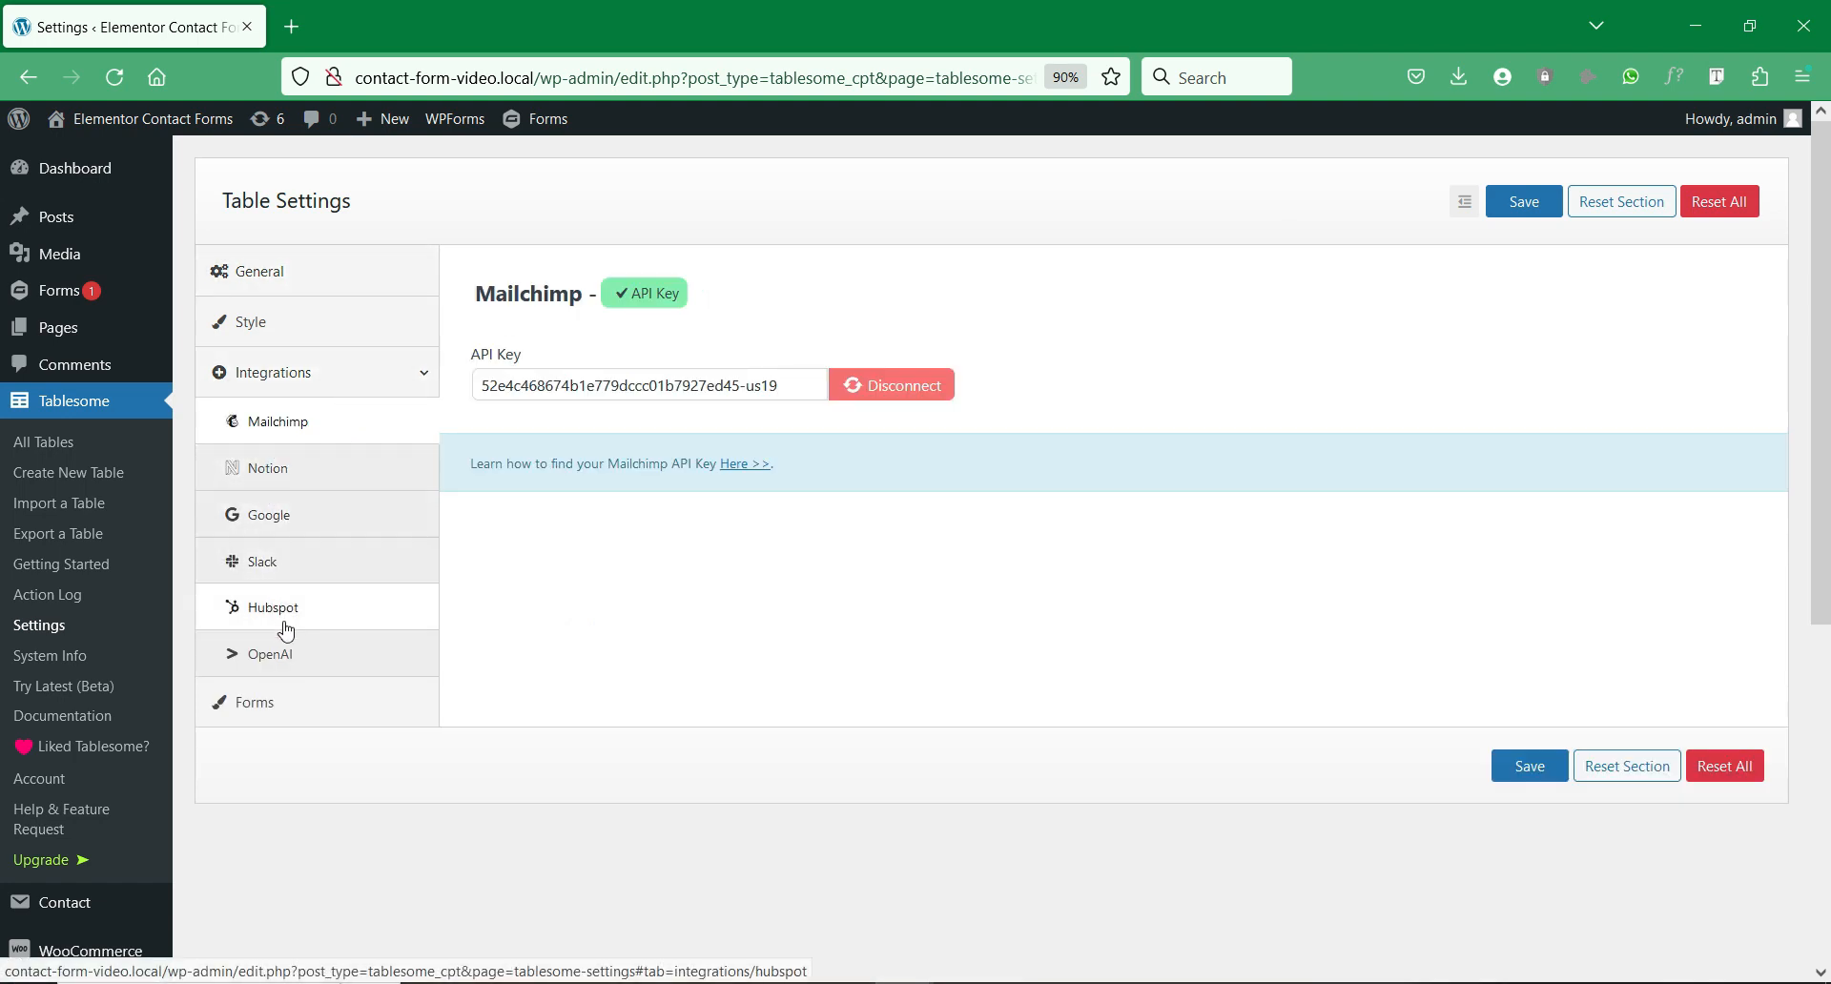
{"action": "left_click", "coordinate": [298, 652]}
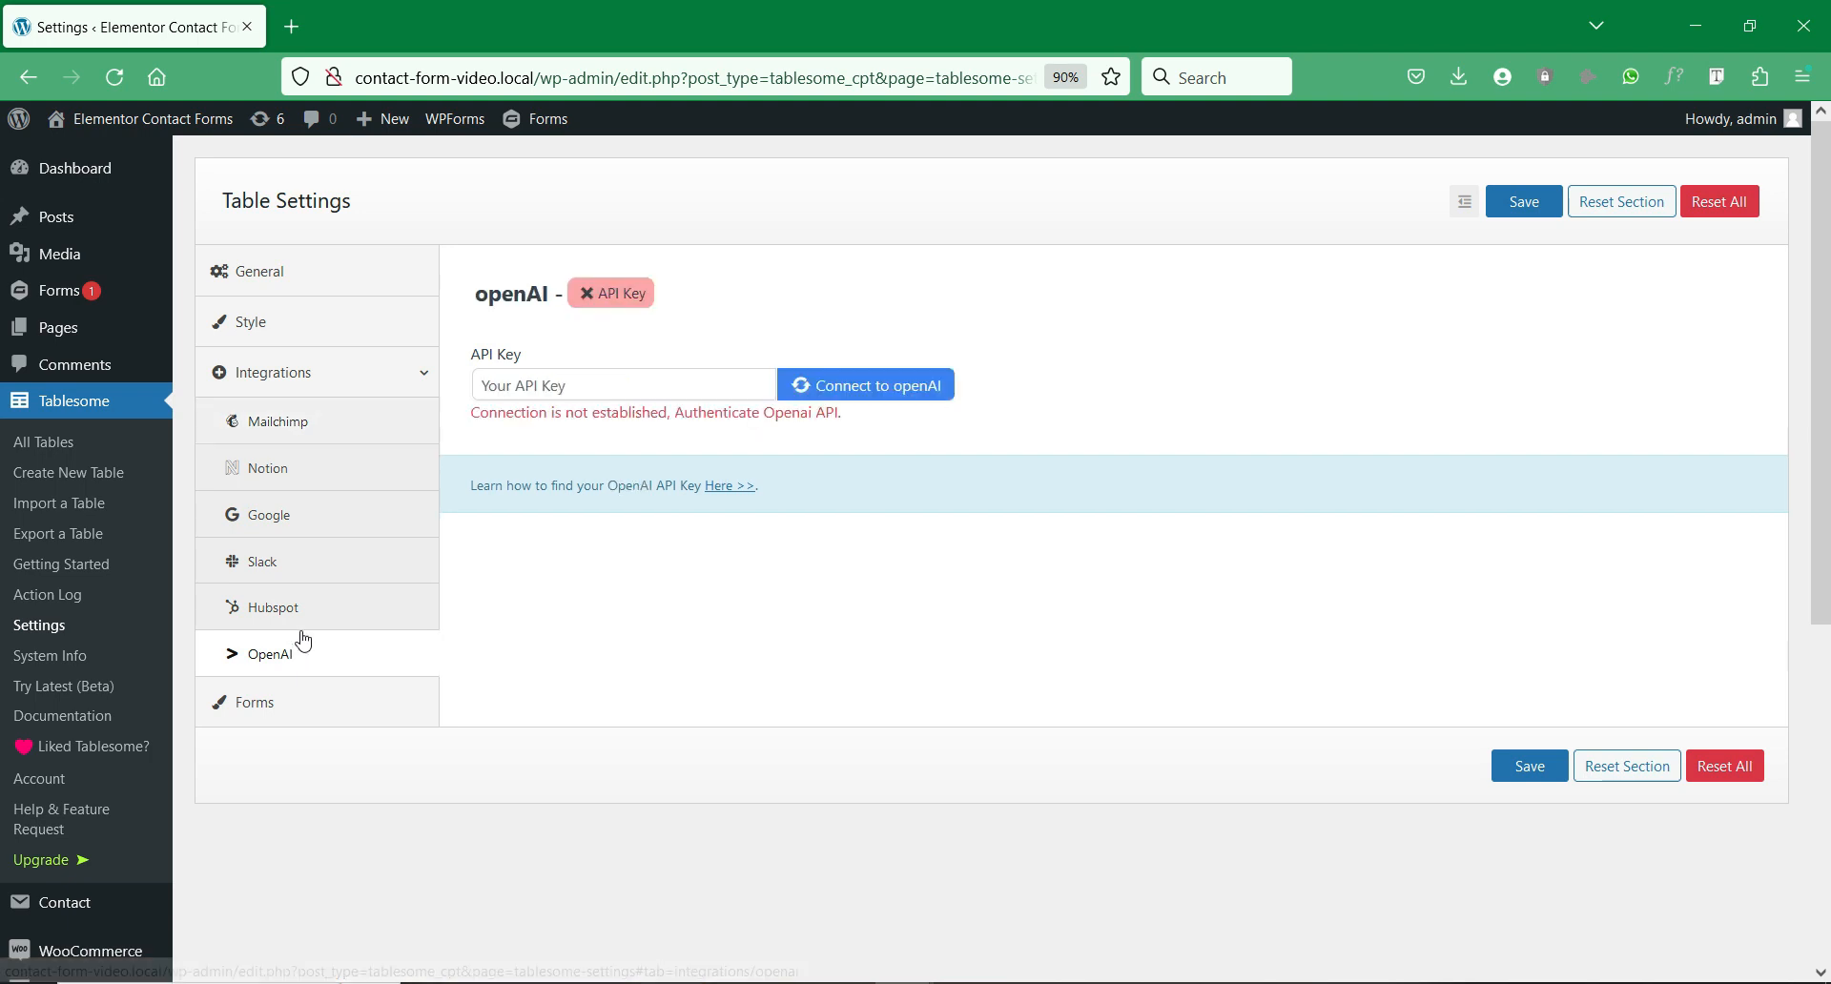
{"action": "left_click", "coordinate": [312, 613]}
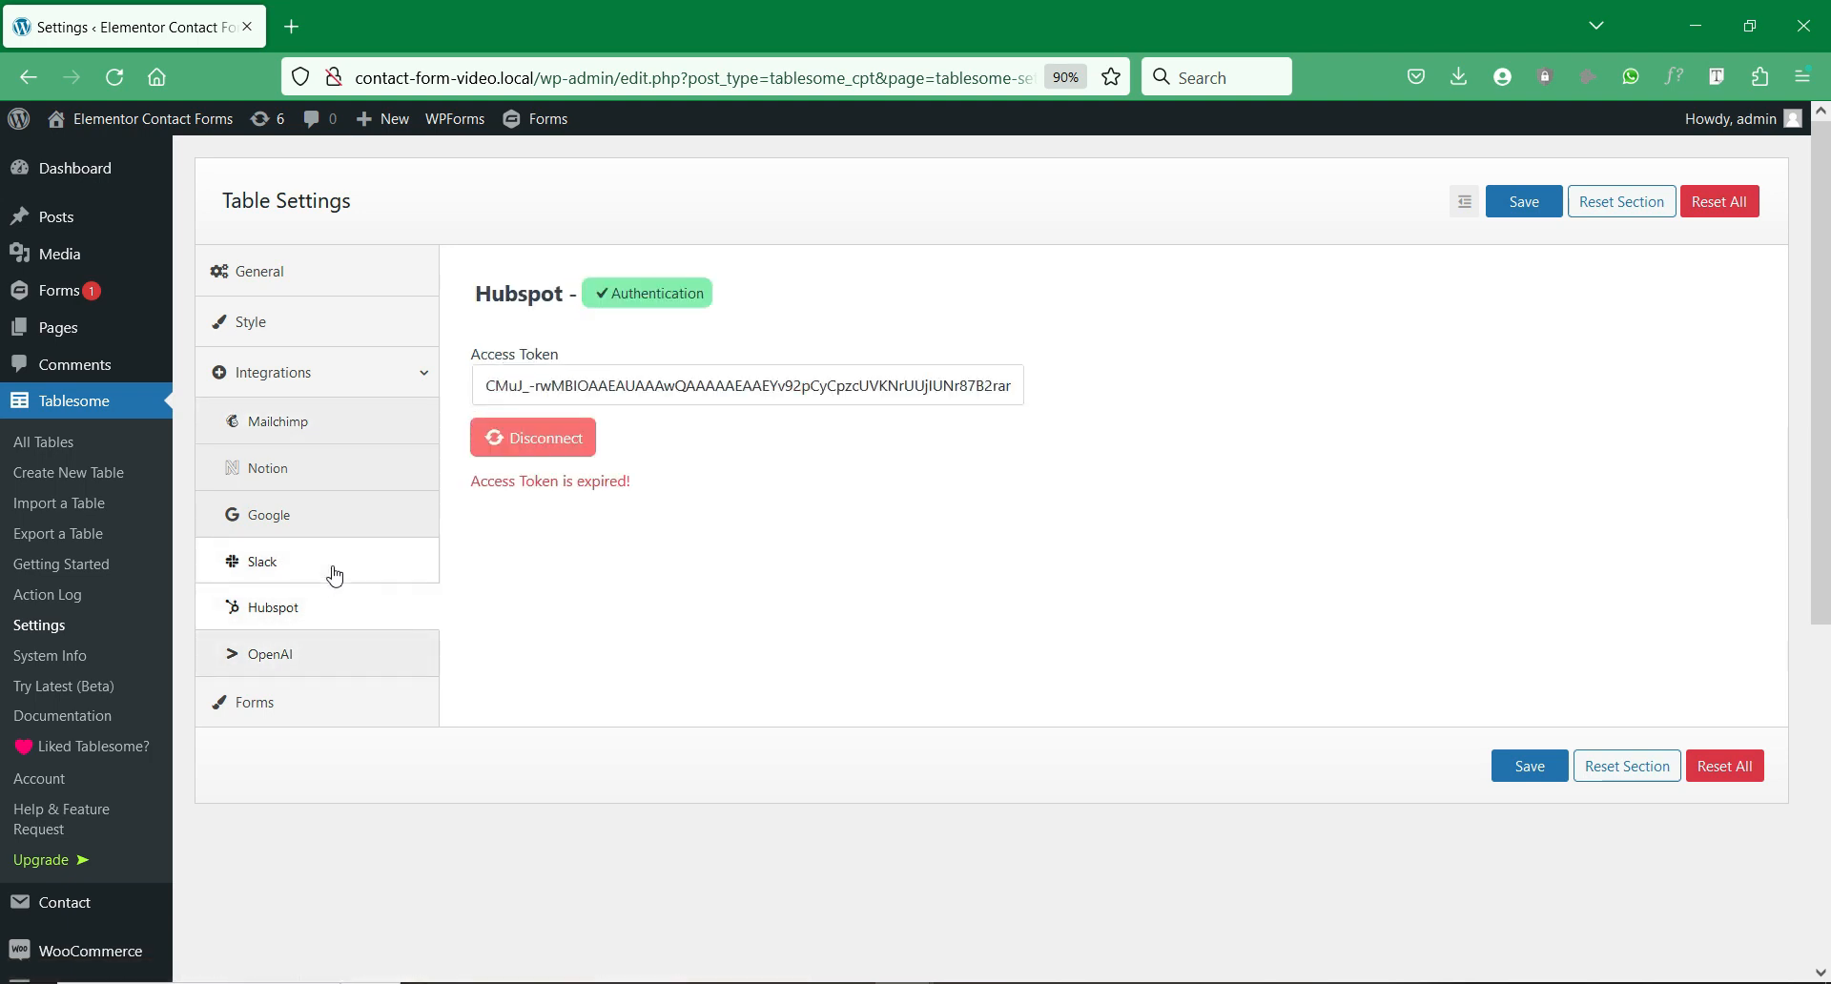
{"action": "left_click", "coordinate": [334, 568]}
{"action": "left_click", "coordinate": [356, 525]}
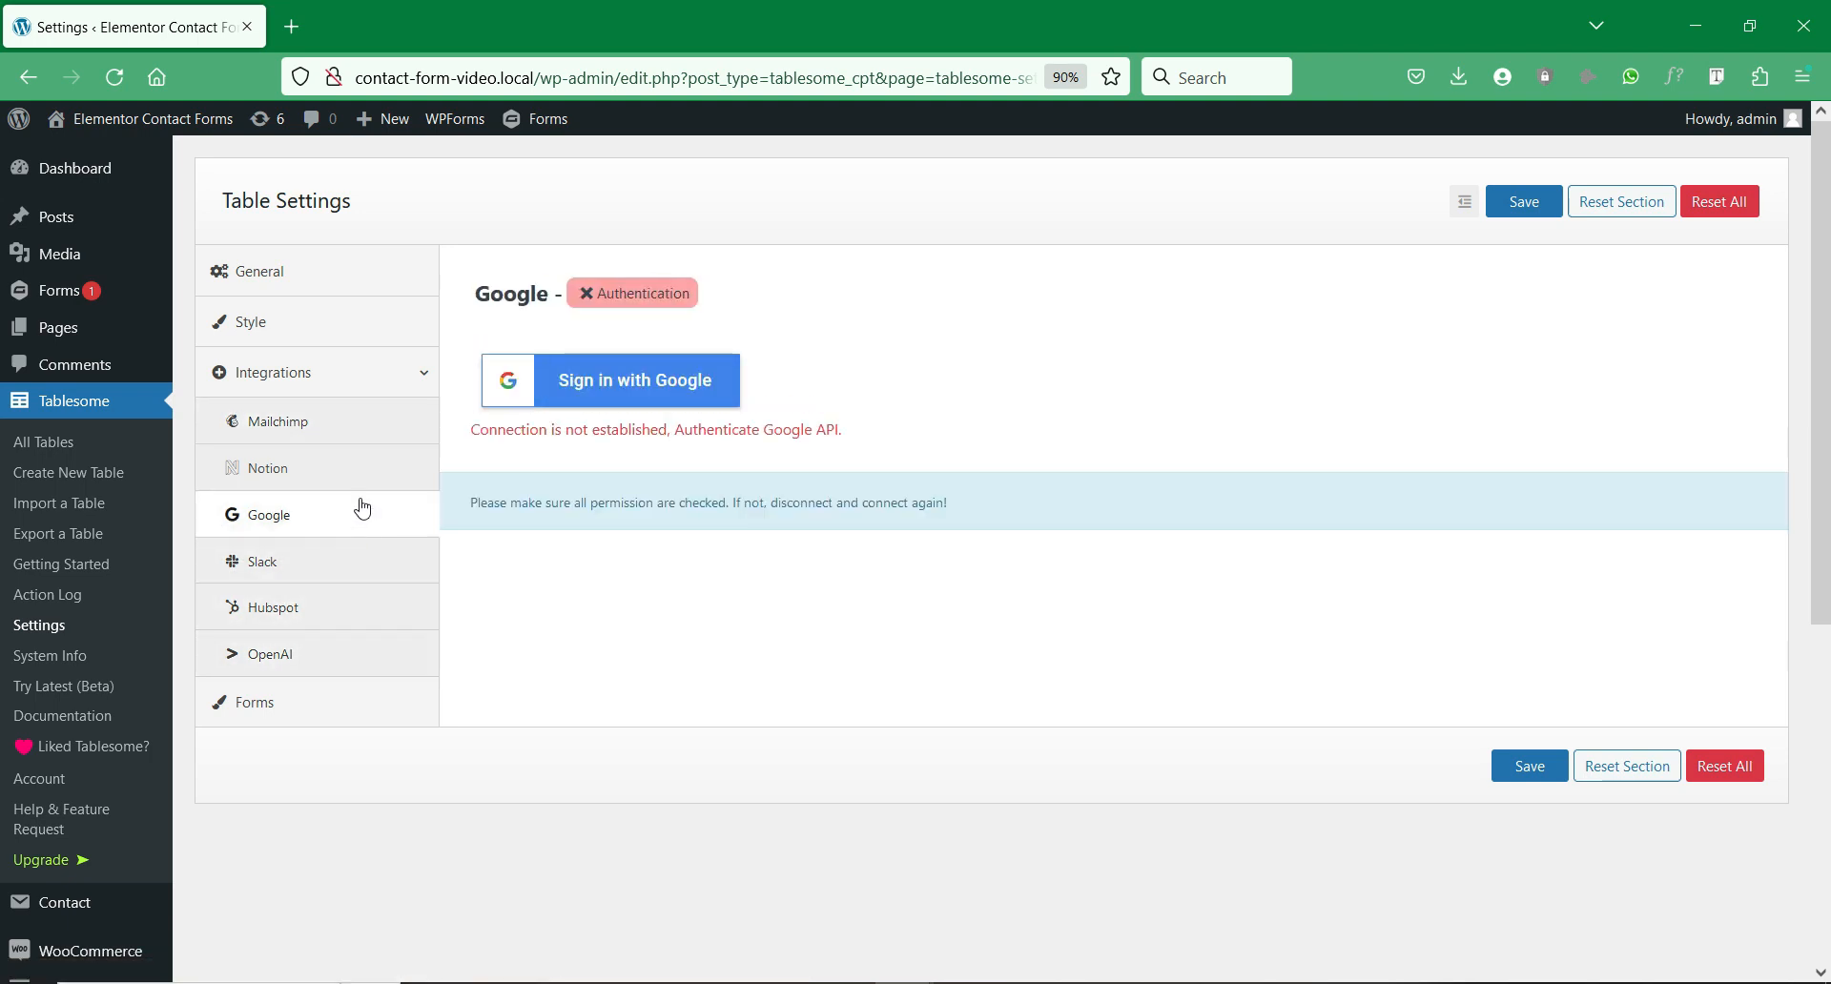
{"action": "left_click", "coordinate": [381, 470]}
{"action": "left_click", "coordinate": [395, 437]}
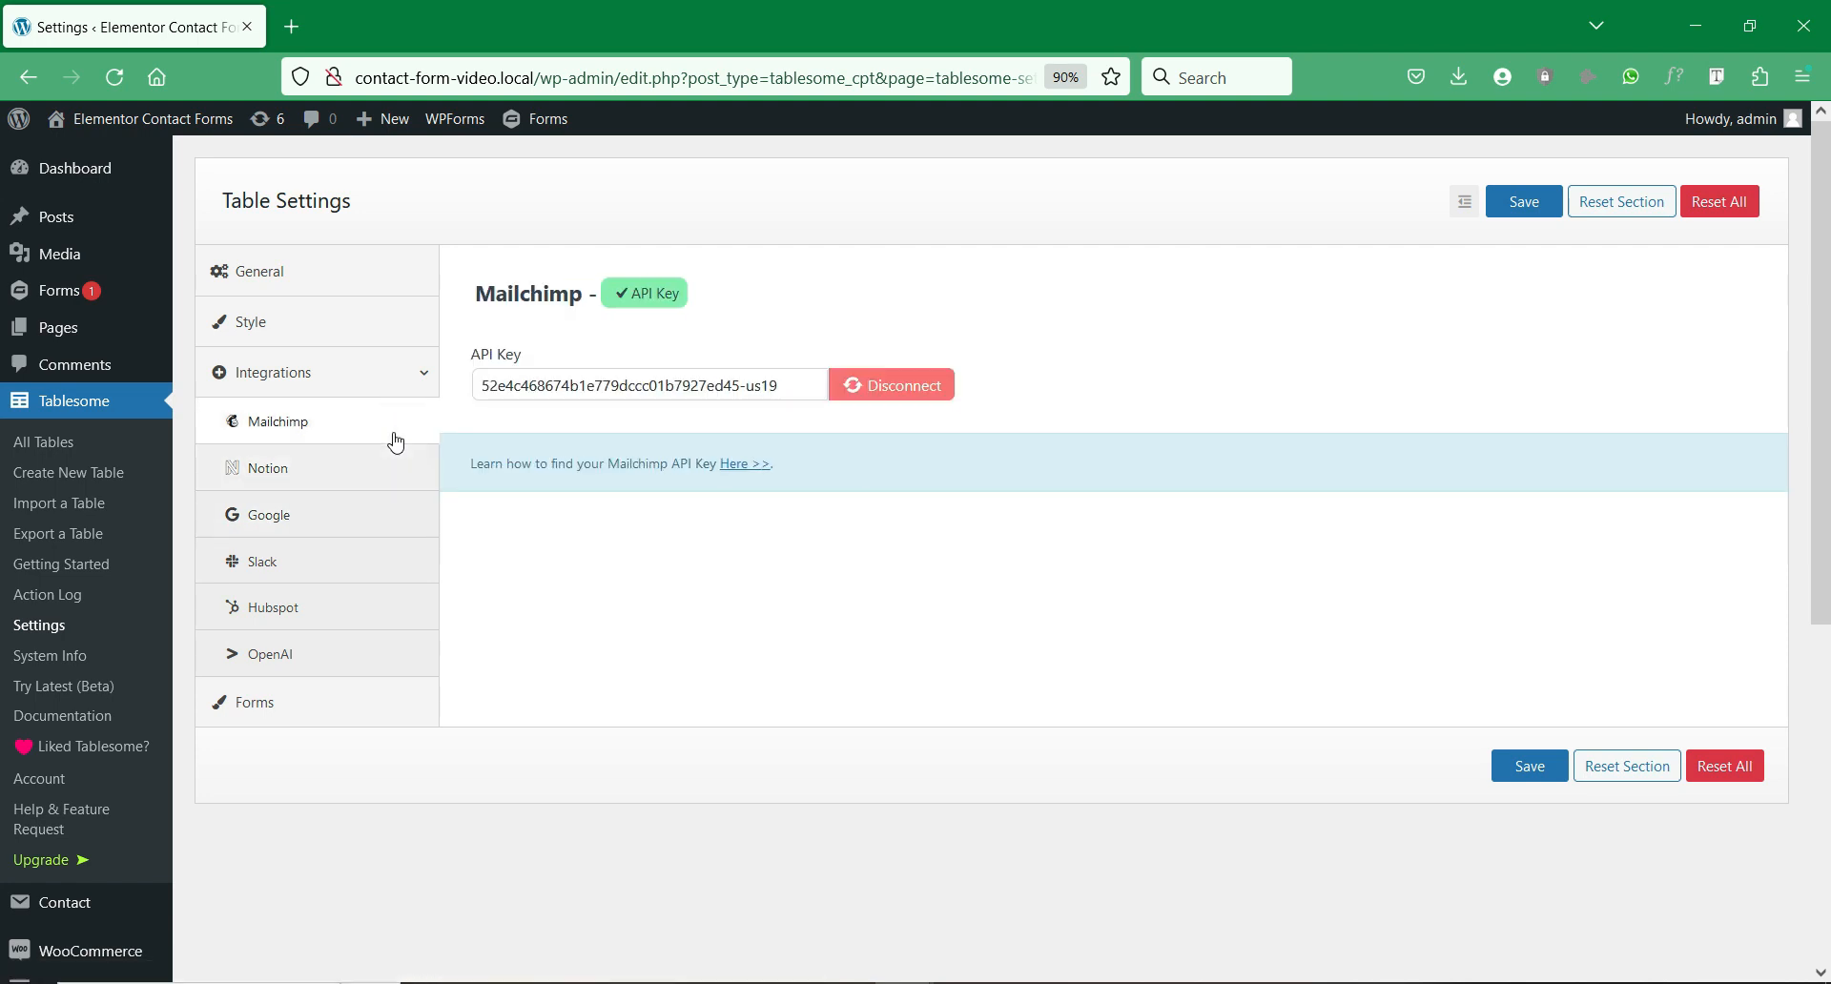